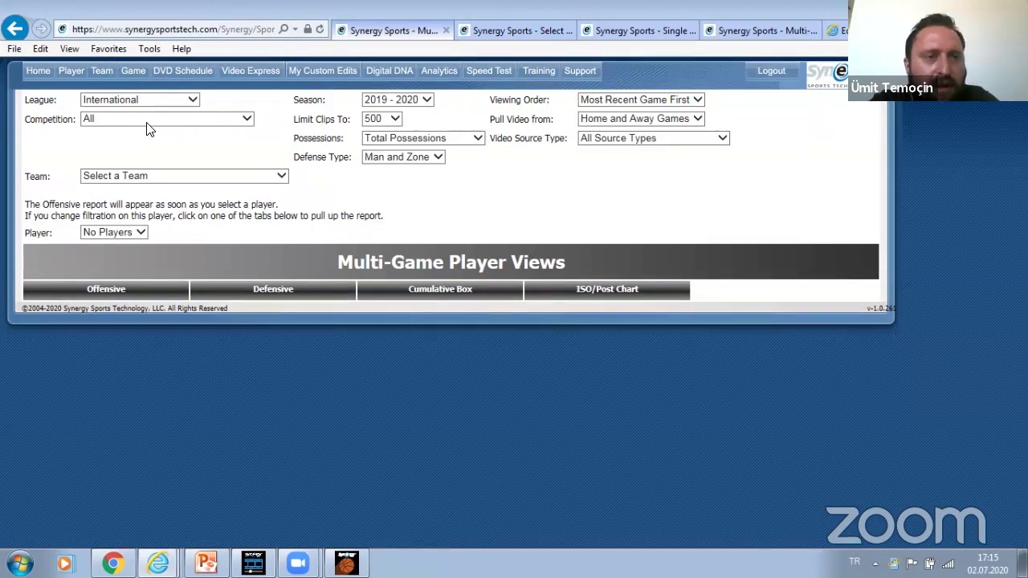
Examine the choices offered by the competition, clip limit, possessions and team filters
click(245, 121)
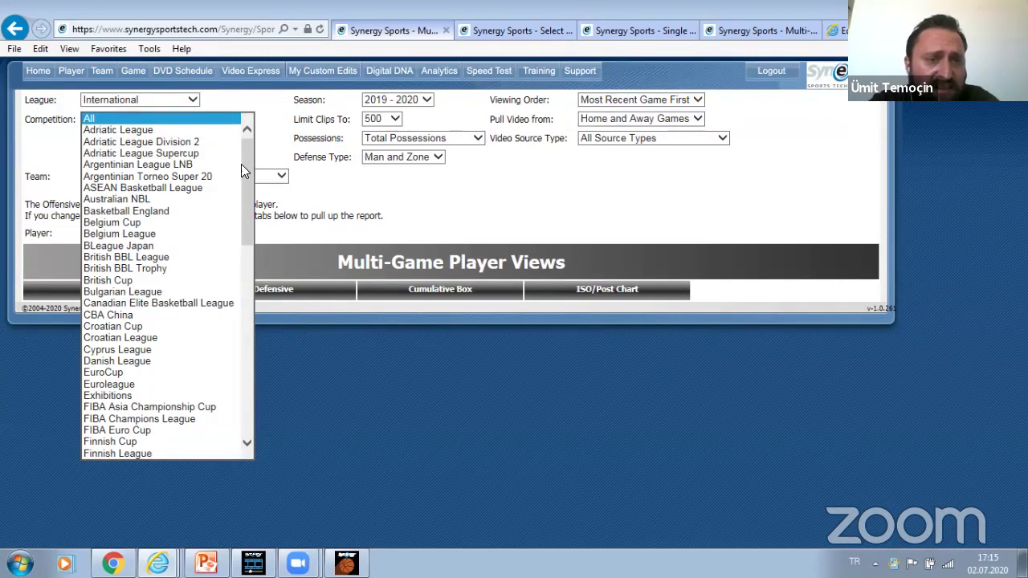
drag(241, 166, 255, 133)
click(271, 131)
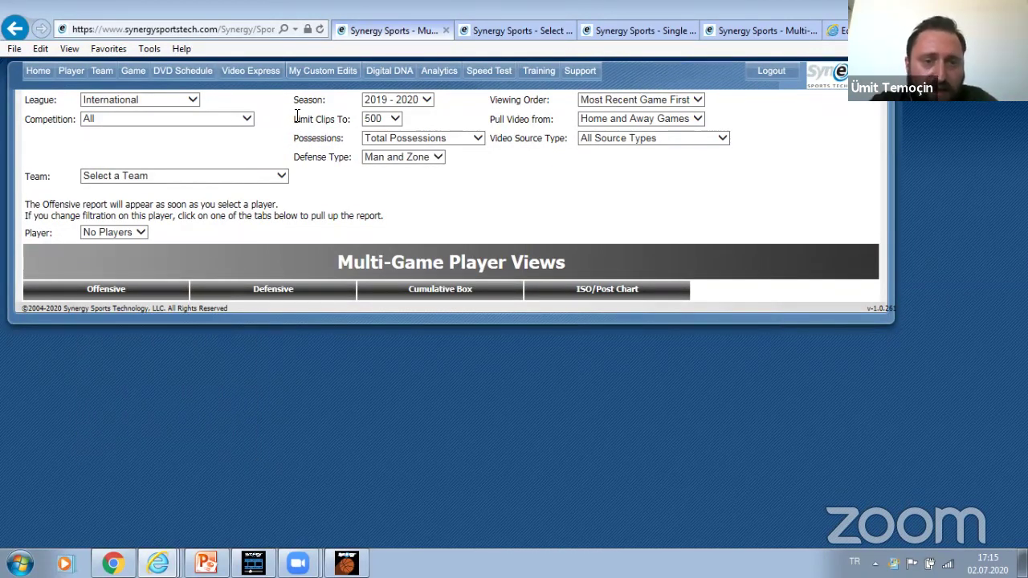
click(424, 121)
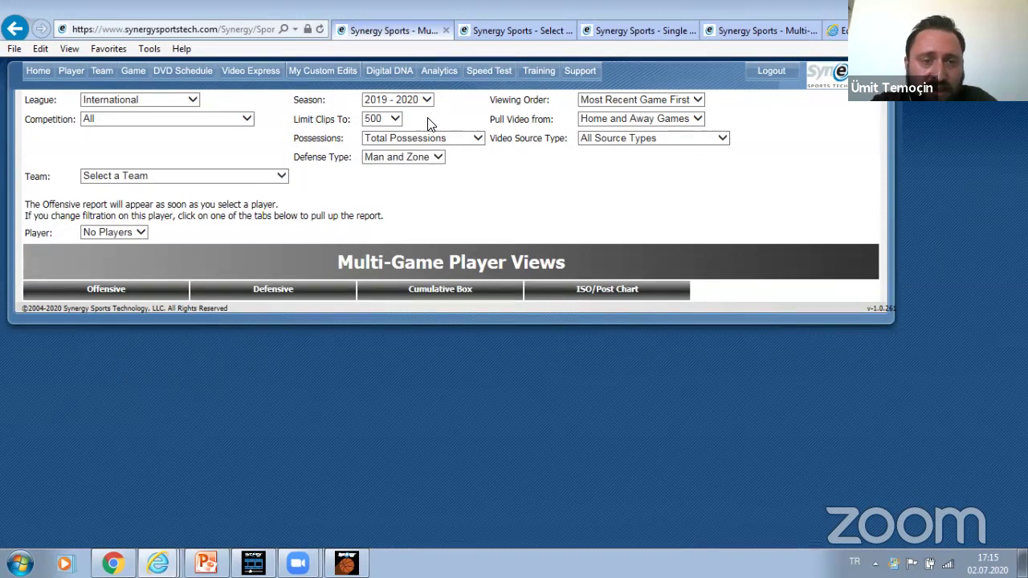
click(386, 120)
click(382, 126)
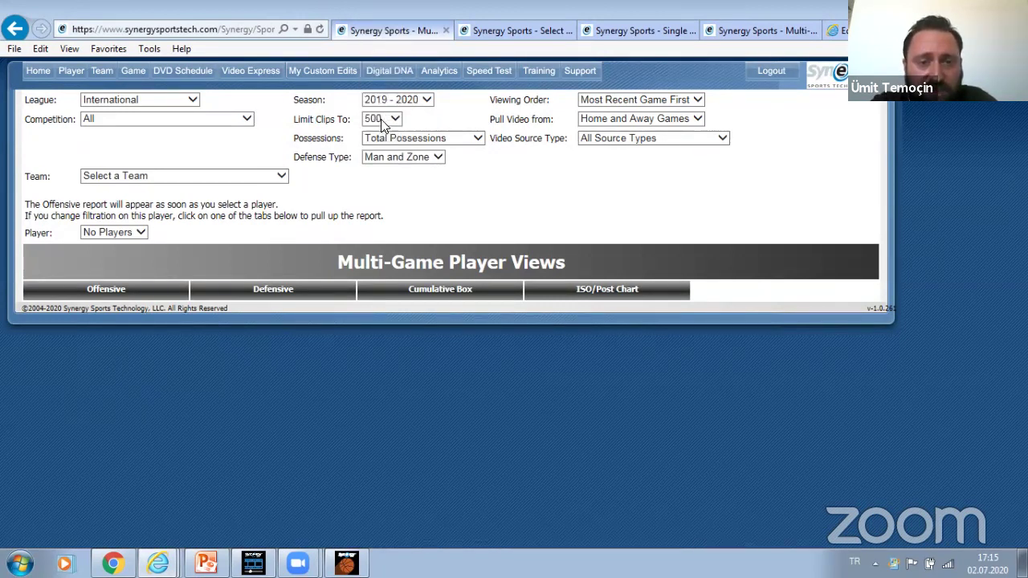
click(458, 141)
click(456, 141)
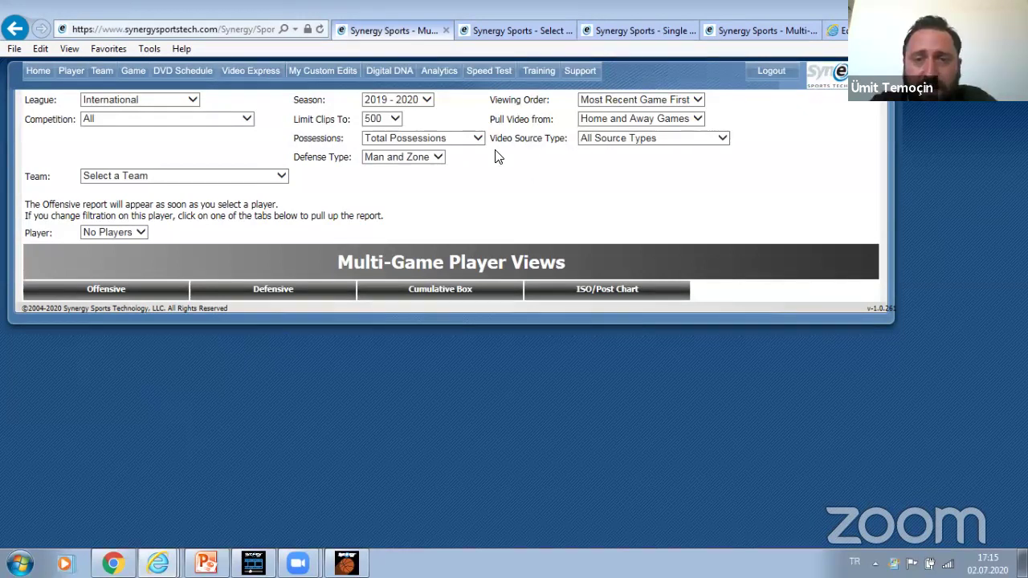
click(282, 177)
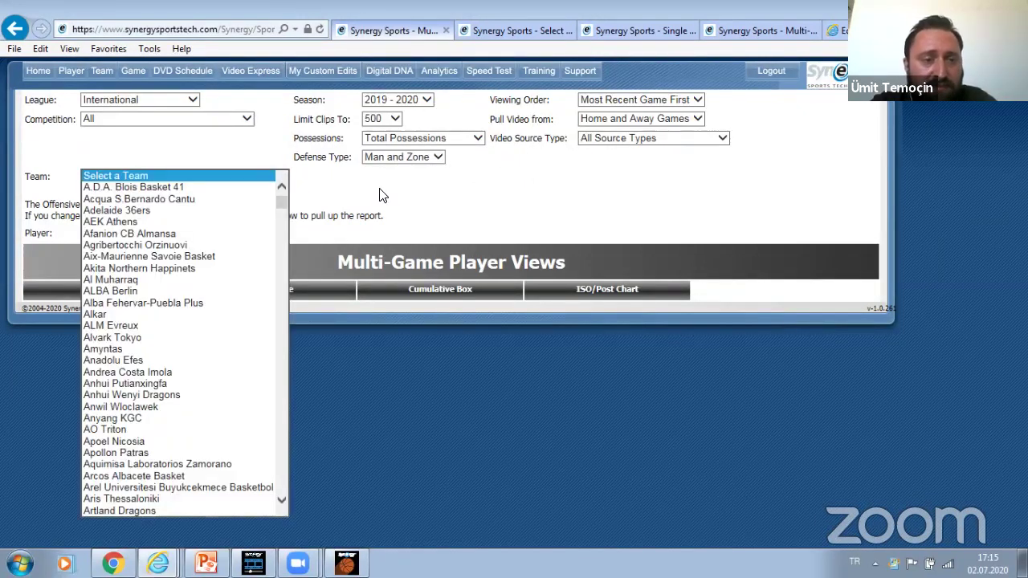
click(386, 201)
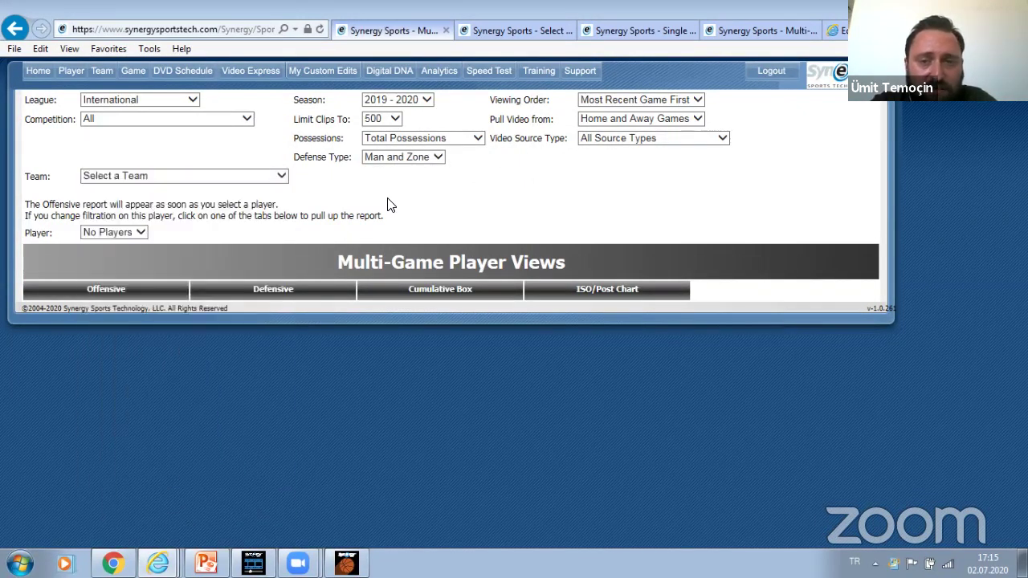
Examine the available viewing orders, home and away game choices, and video source types
click(650, 105)
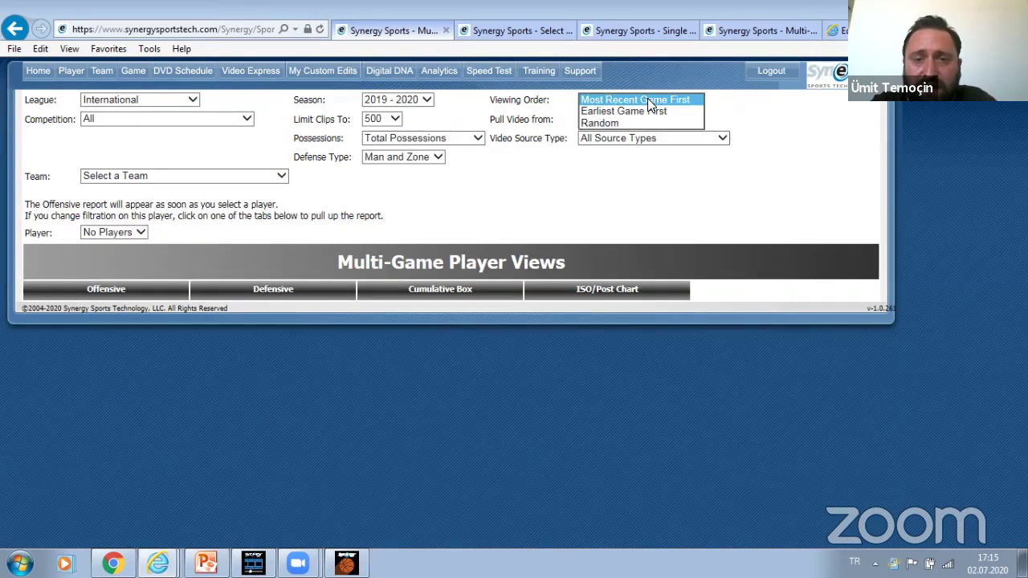
click(629, 202)
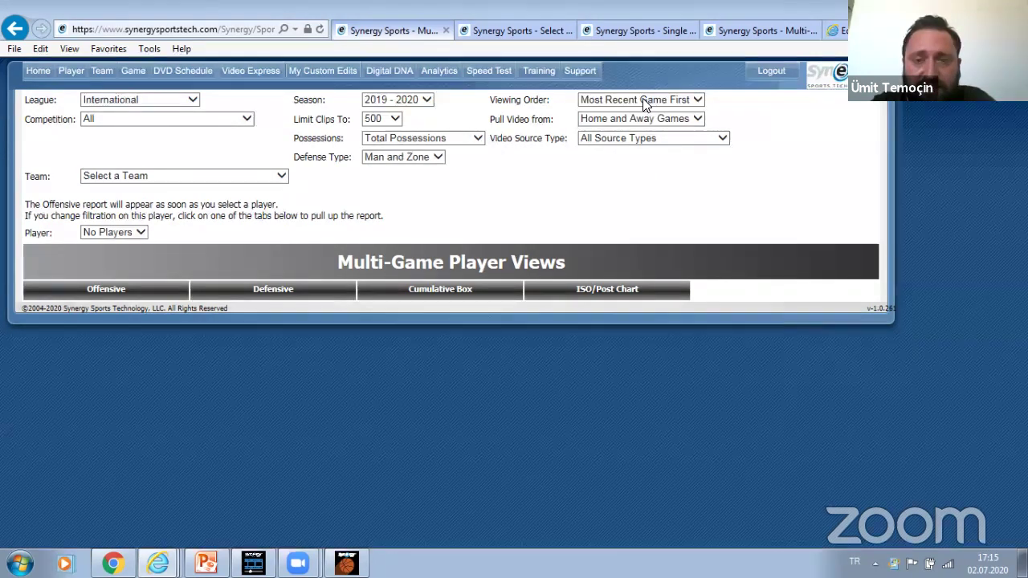
click(642, 104)
click(627, 193)
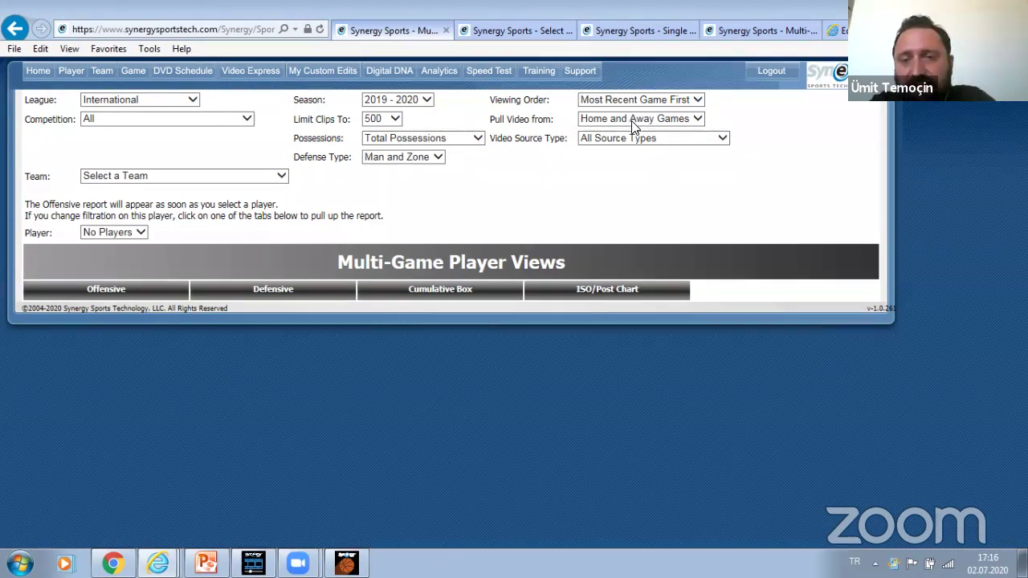
click(669, 127)
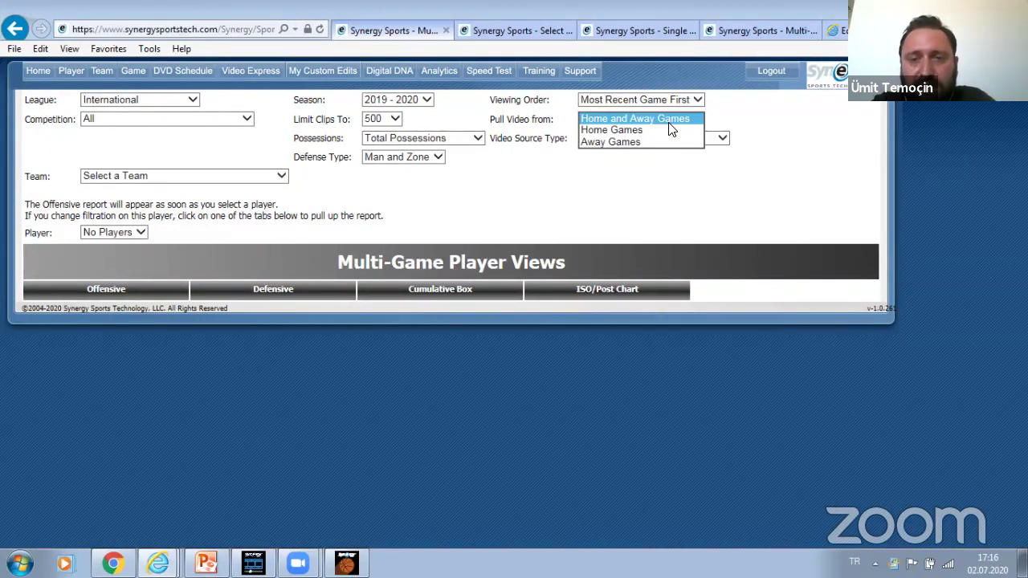
click(575, 211)
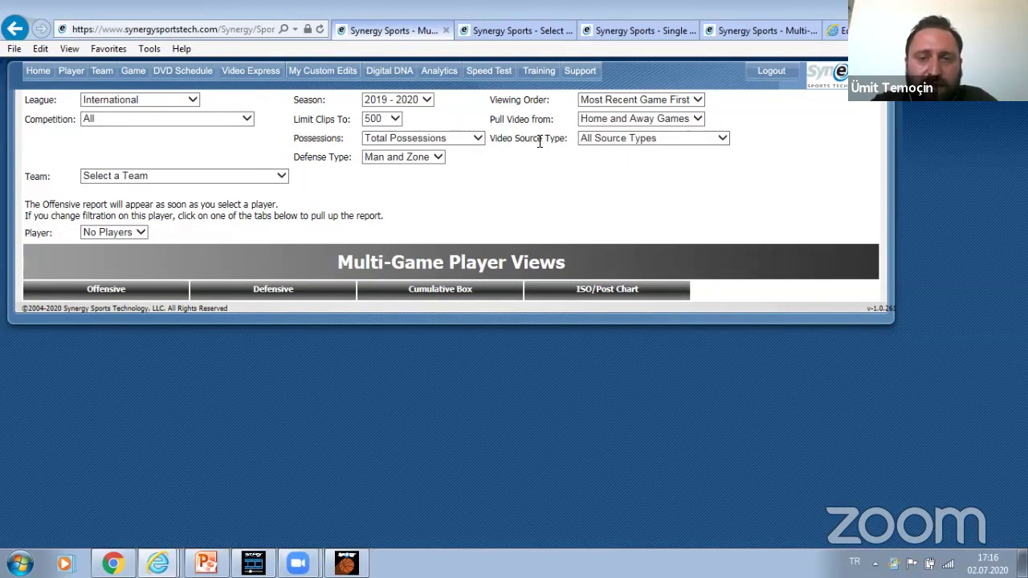
click(602, 138)
click(604, 137)
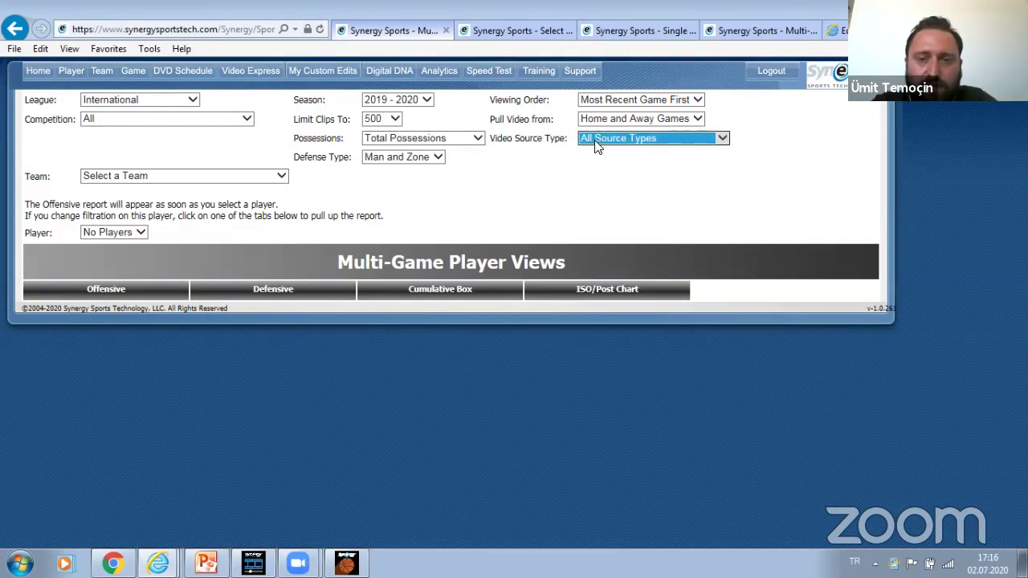
click(597, 143)
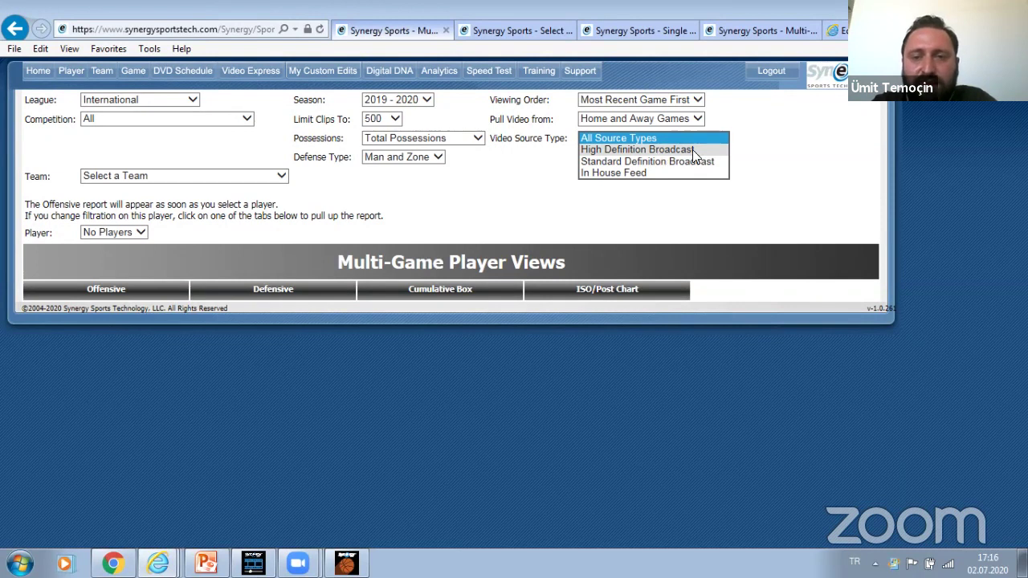
click(496, 228)
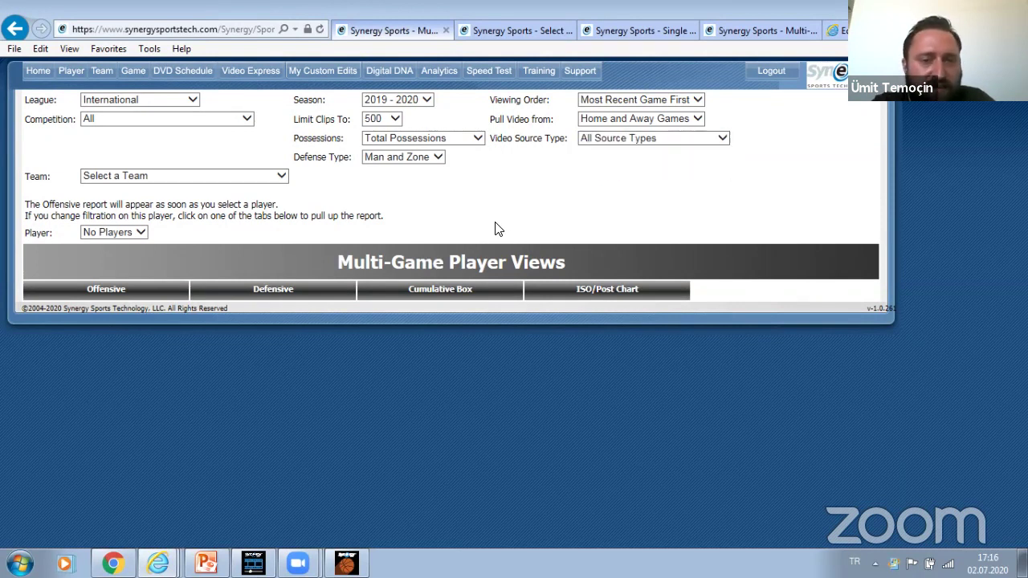
Select Darussafaka Tekfen Istanbul as the team across all international competitions
click(254, 177)
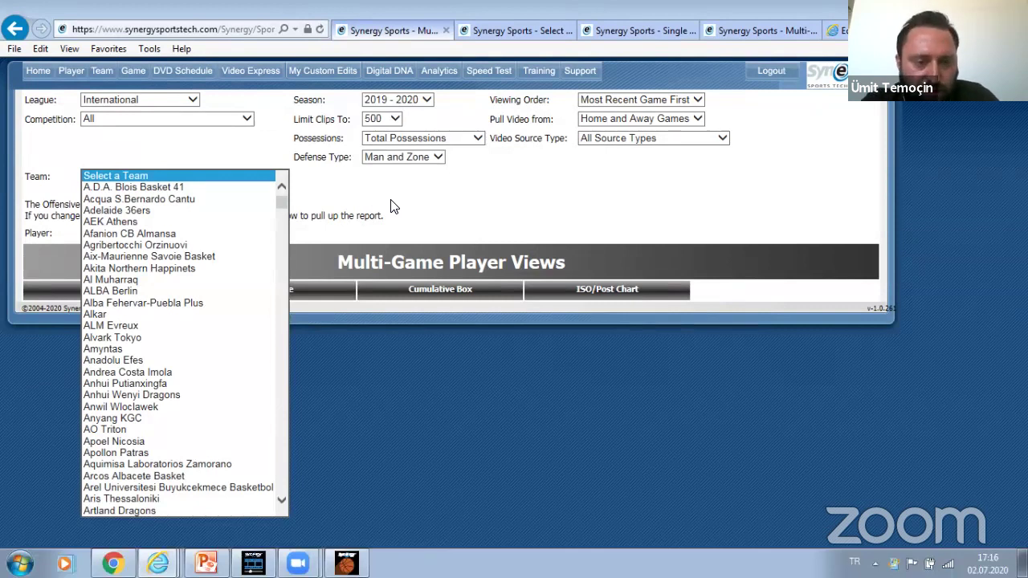
key(d)
key(Return)
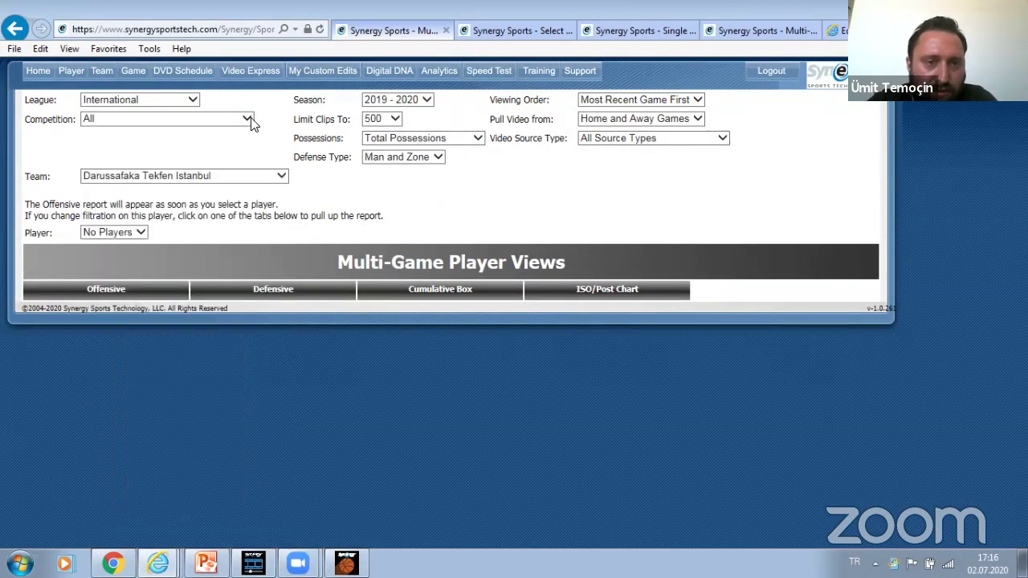
click(227, 132)
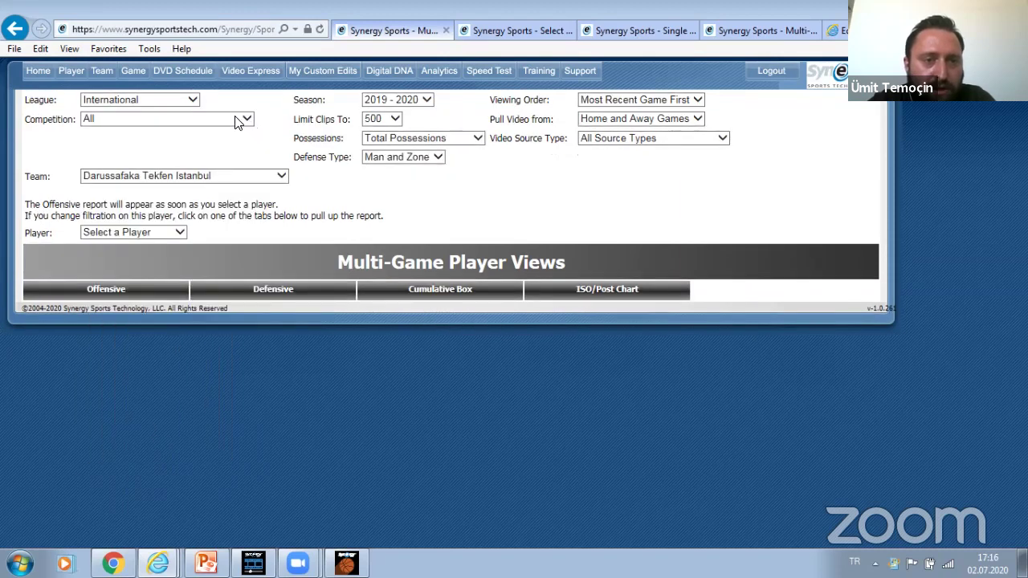
Set the competition to EuroCup and select Darussafaka Tekfen Istanbul as its team
click(236, 118)
key(e)
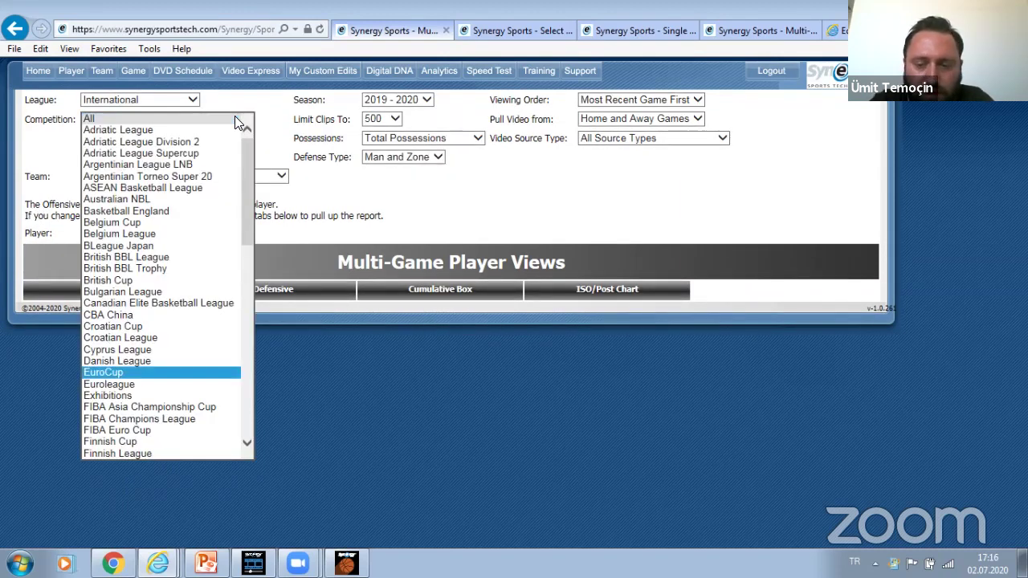
key(Return)
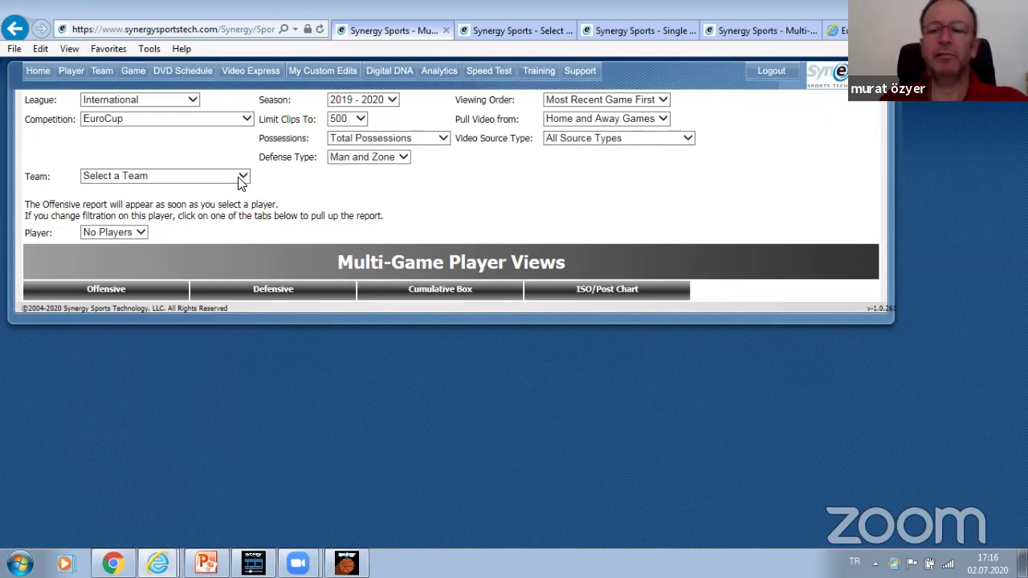
click(237, 180)
key(d)
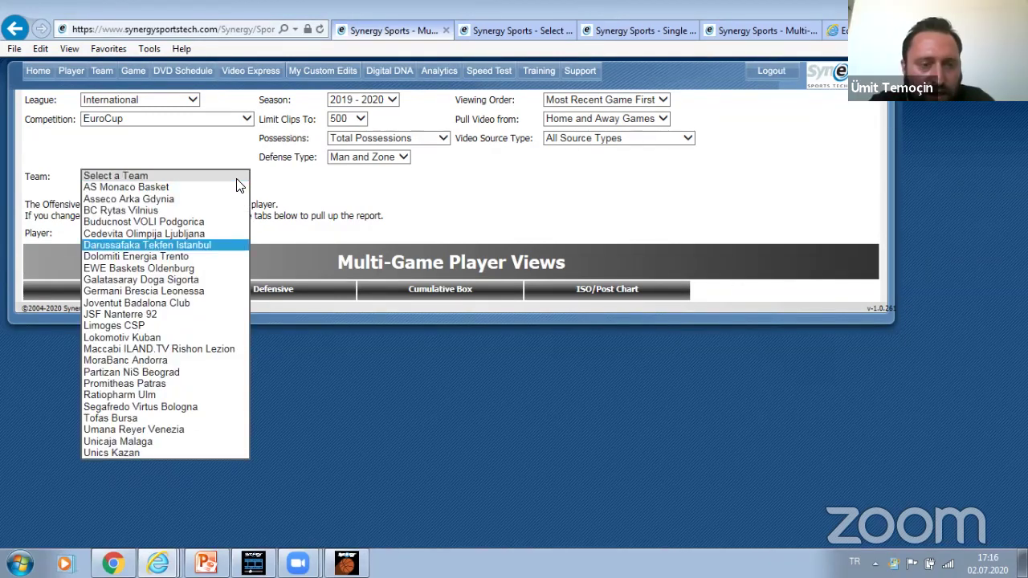
key(Return)
Select the player Gary Browne to load his multi-game offensive report
click(178, 232)
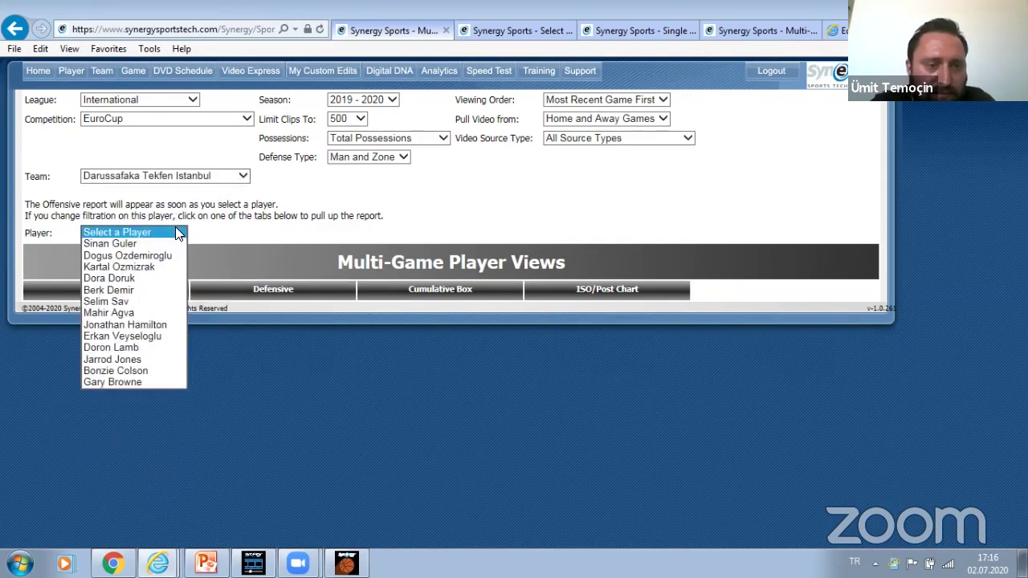
key(g)
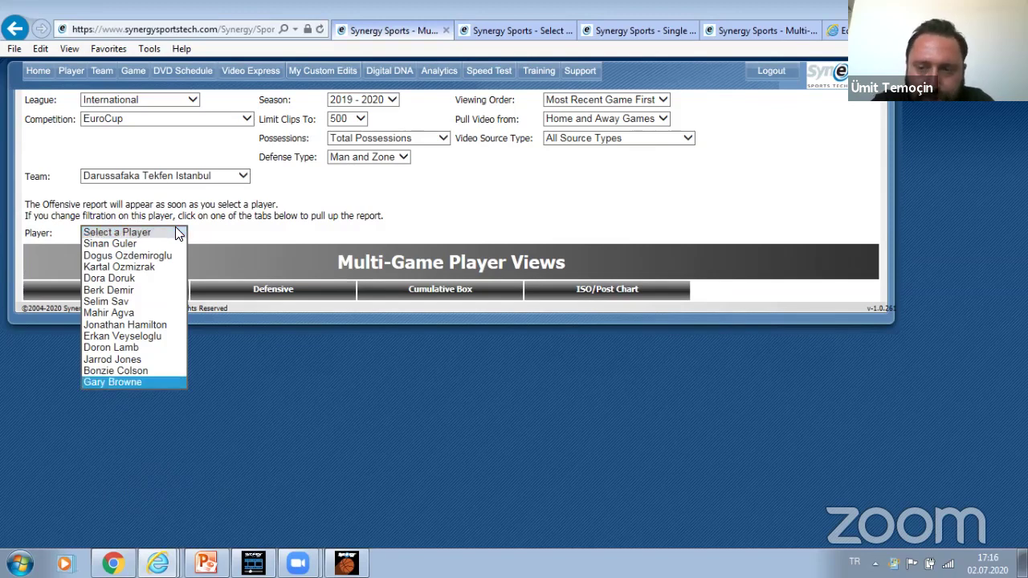
key(Return)
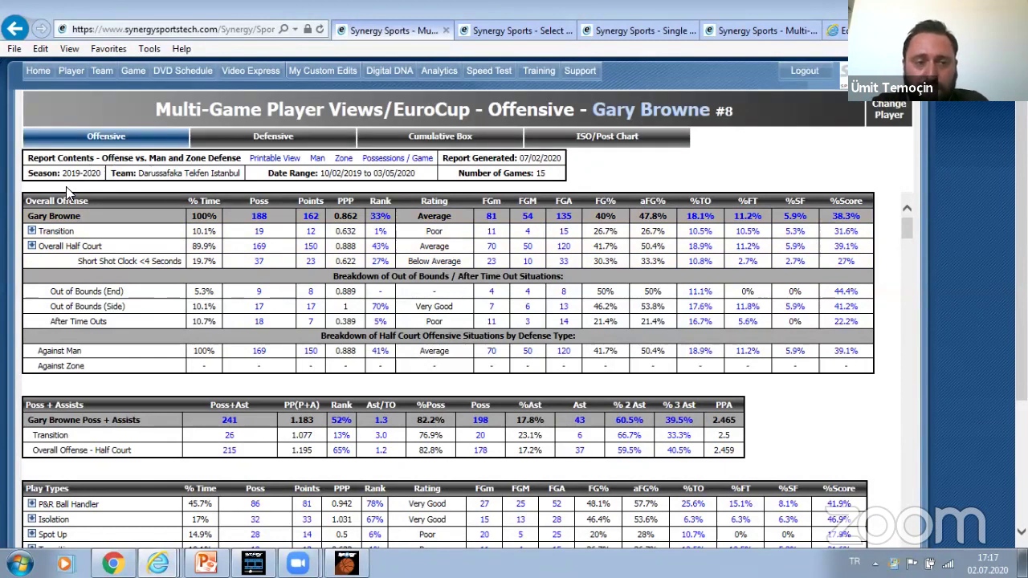
Open the EuroCup leader board from Gary Browne's overall offense rank and review the players up to first place
mouse_move(87, 196)
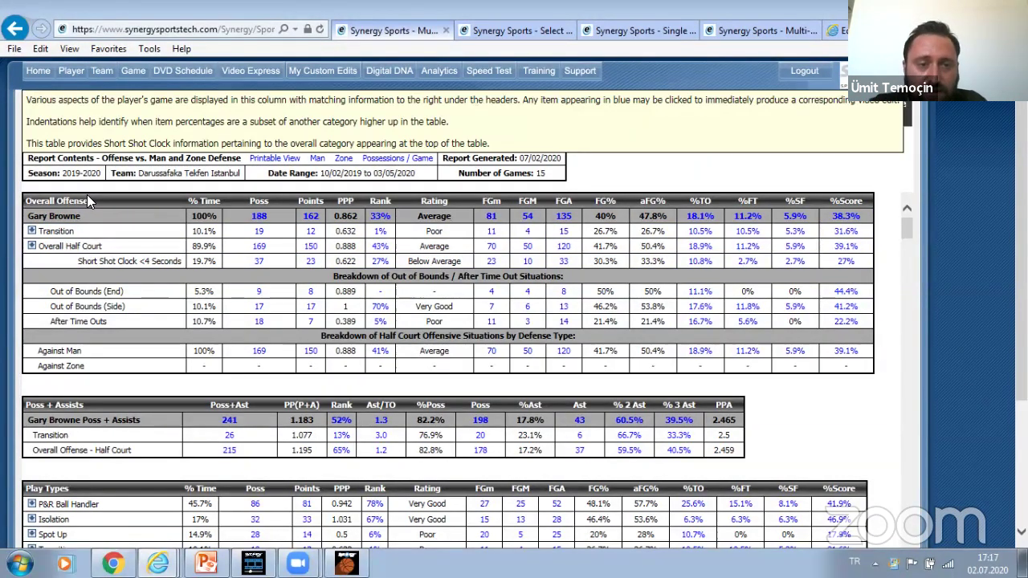
mouse_move(276, 208)
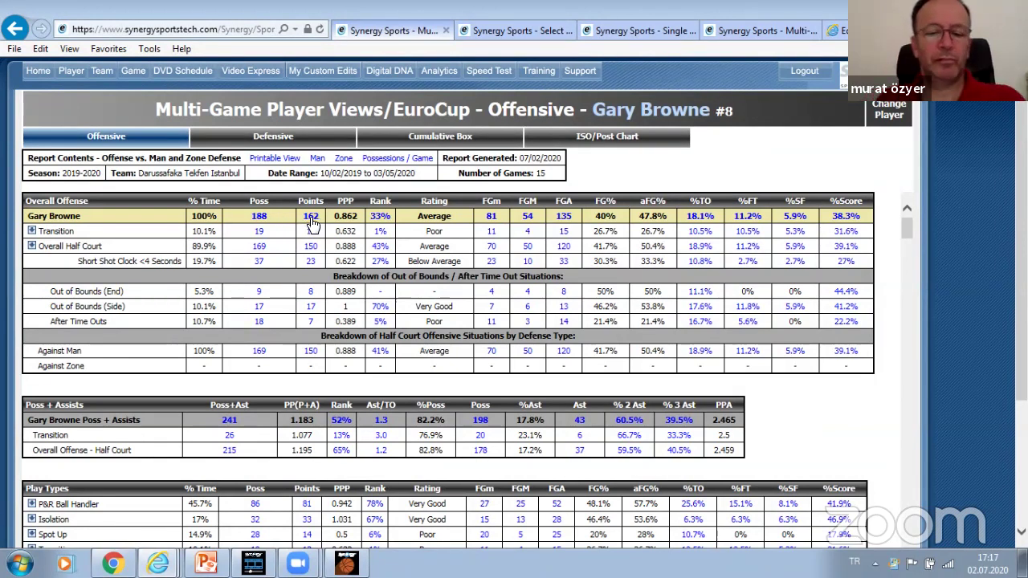
click(384, 217)
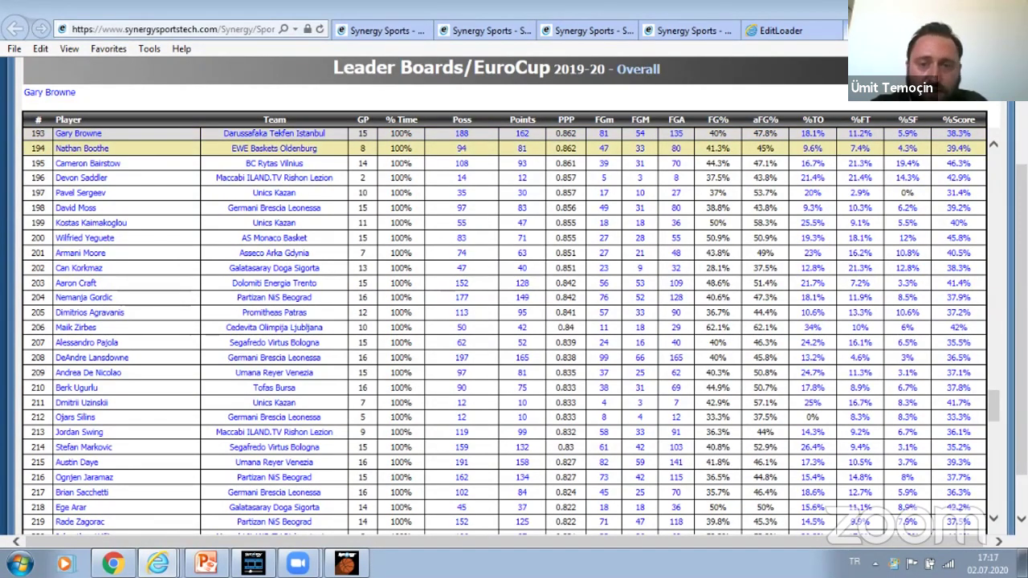
scroll(1021, 321, up, 3)
scroll(1021, 321, down, 5)
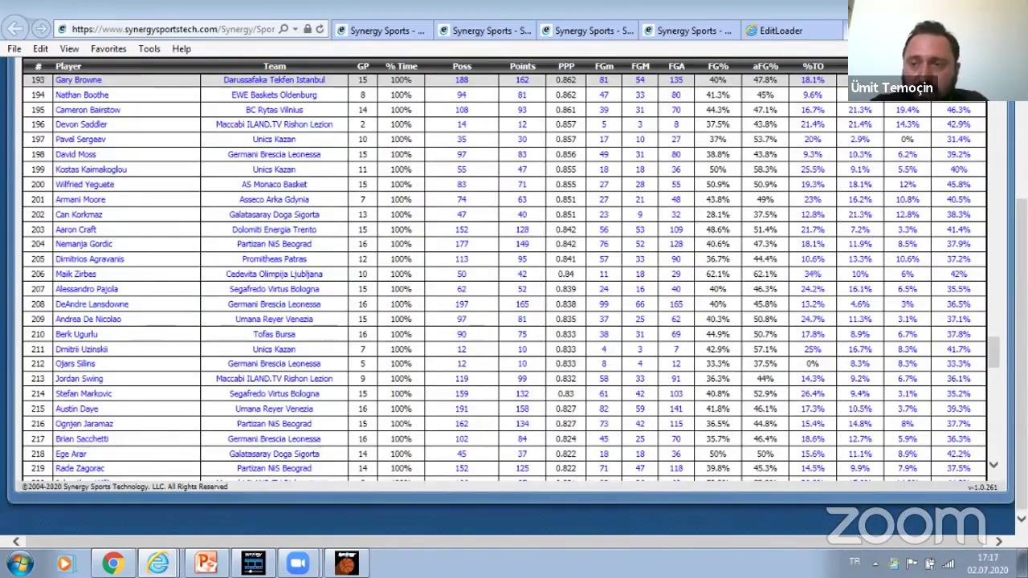
scroll(504, 277, up, 12)
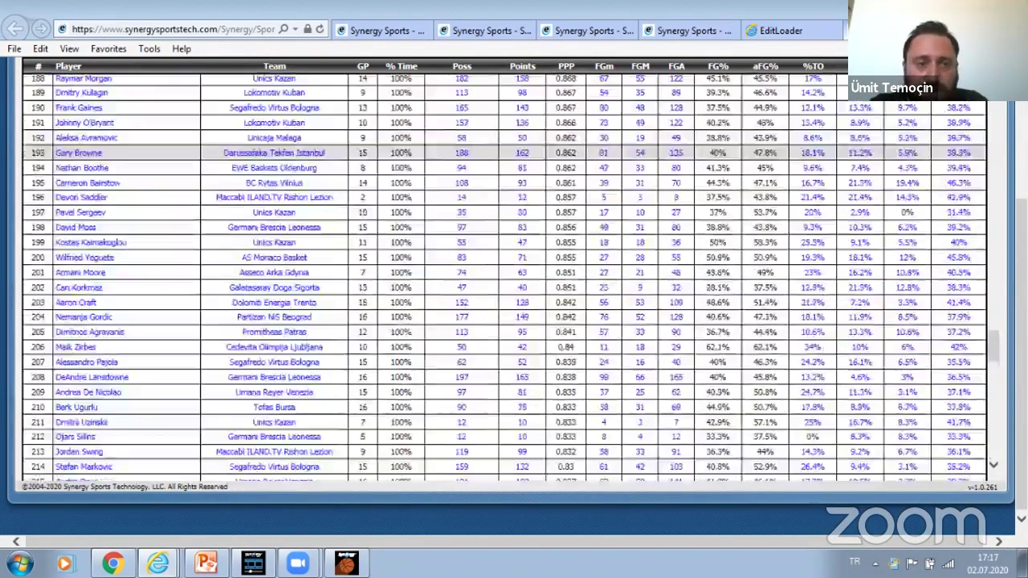
scroll(504, 277, up, 20)
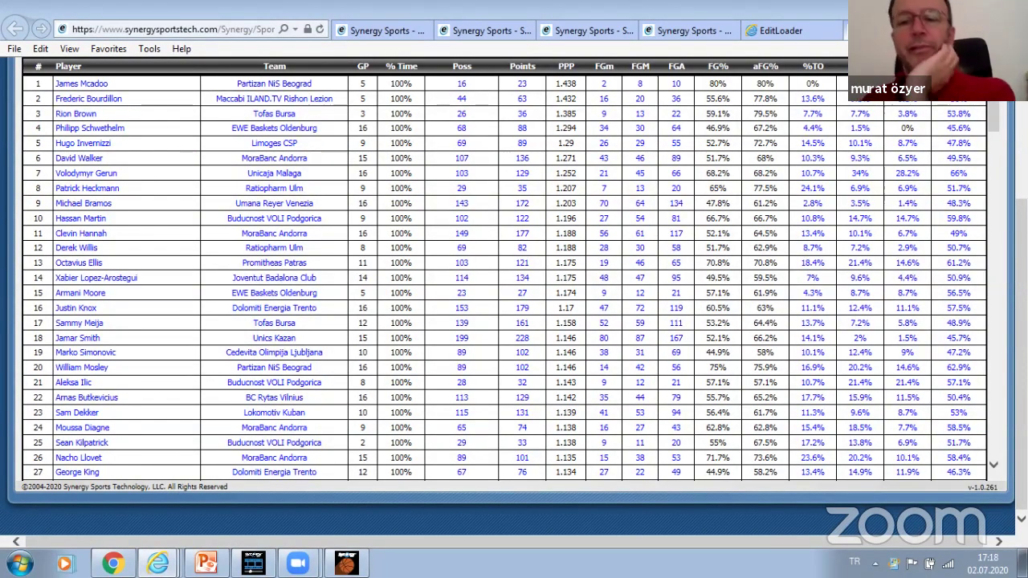
Minimize the leader board's browser window and examine the situation, assist and play type tables in Gary Browne's offensive report
key(ctrl+Tab)
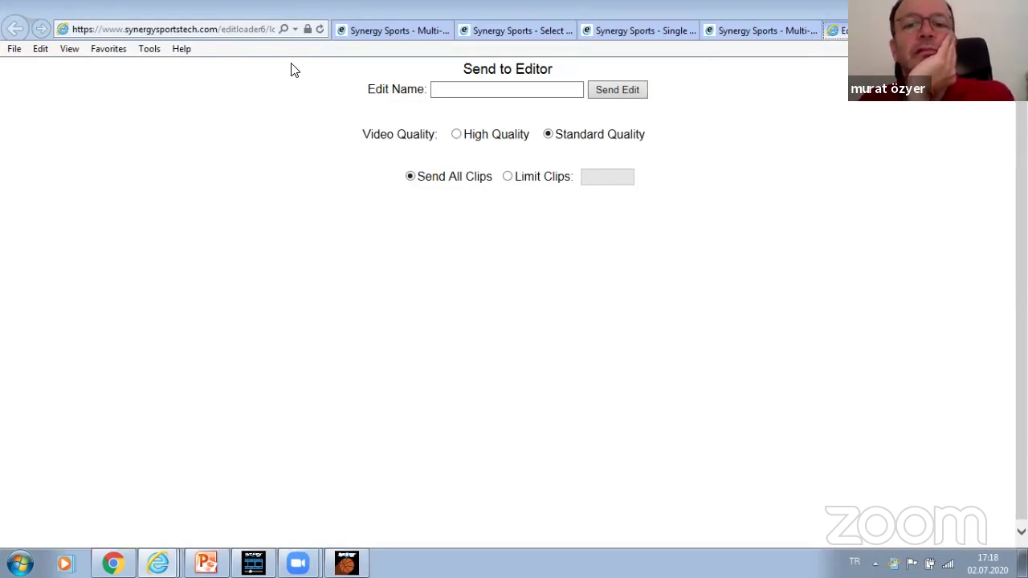
drag(225, 10, 225, 37)
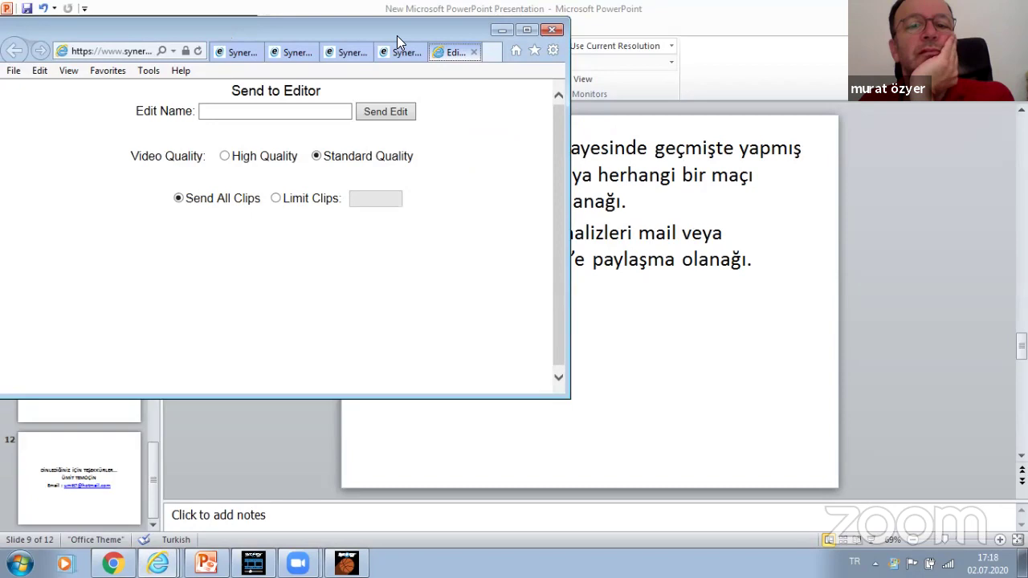
click(501, 30)
click(526, 53)
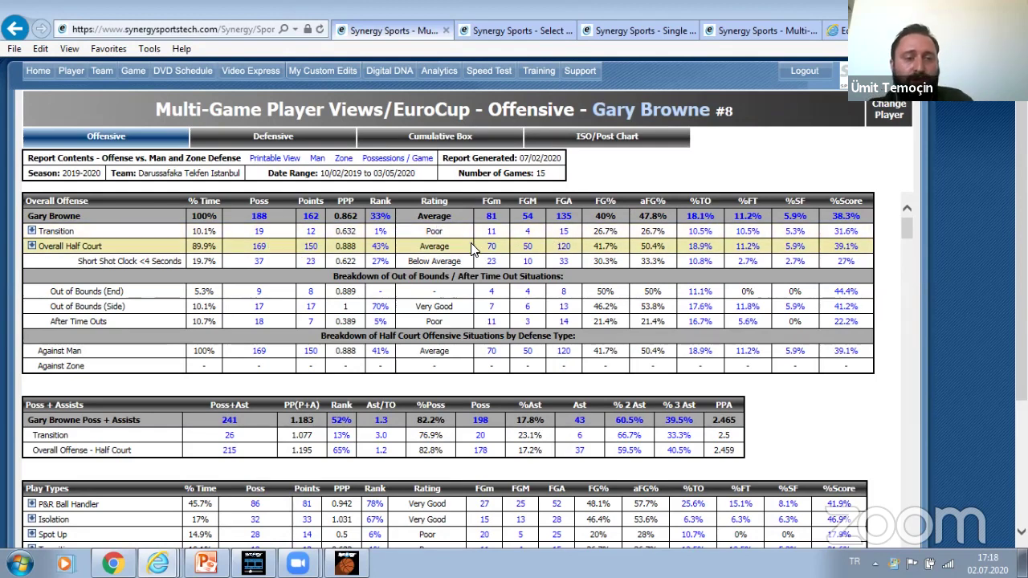
scroll(471, 256, down, 3)
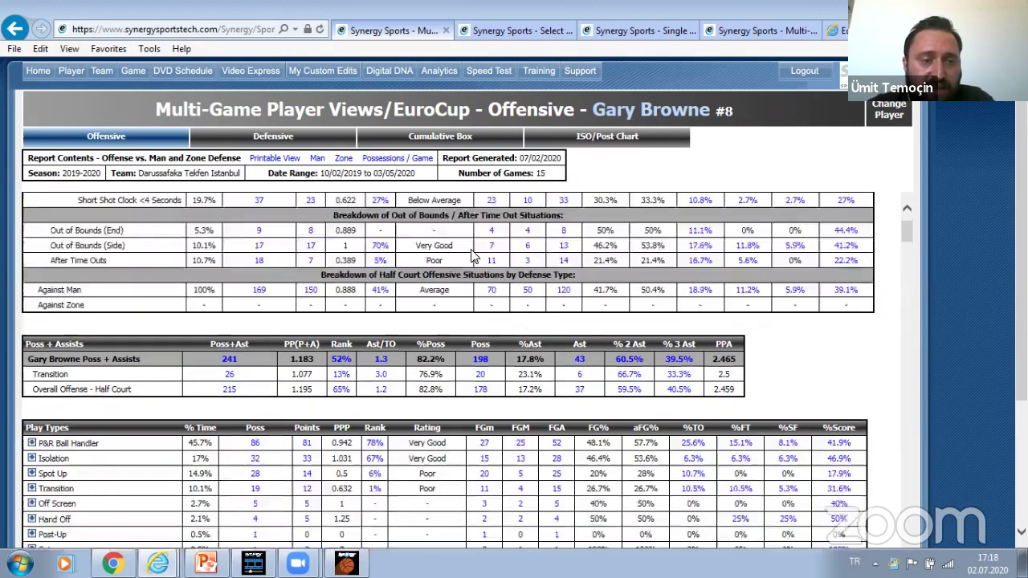
scroll(471, 256, up, 3)
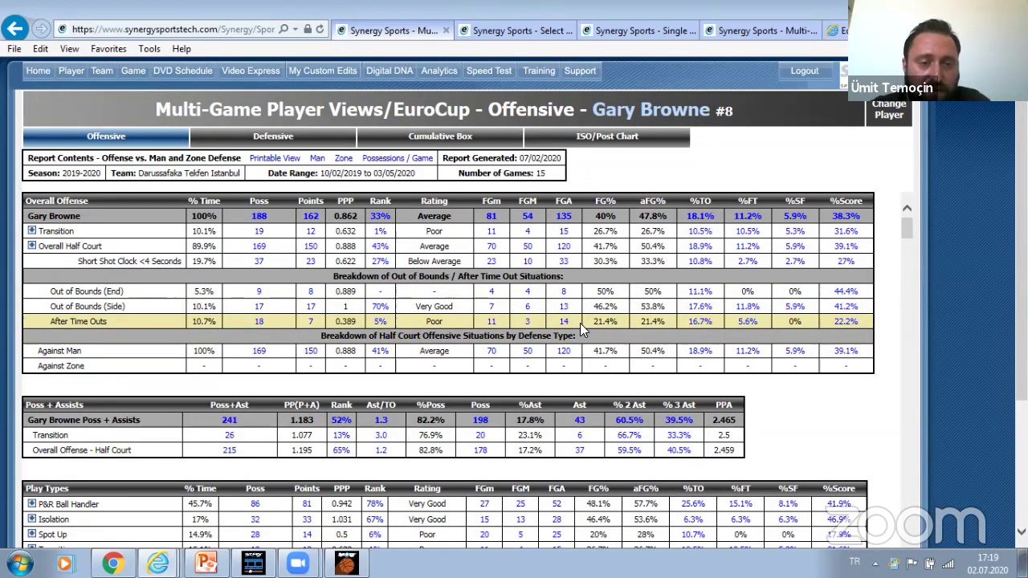
Examine the play type, Offense Including Passes, pass-out and trapping tables in Gary Browne's offensive report
scroll(580, 323, down, 1)
scroll(580, 322, down, 1)
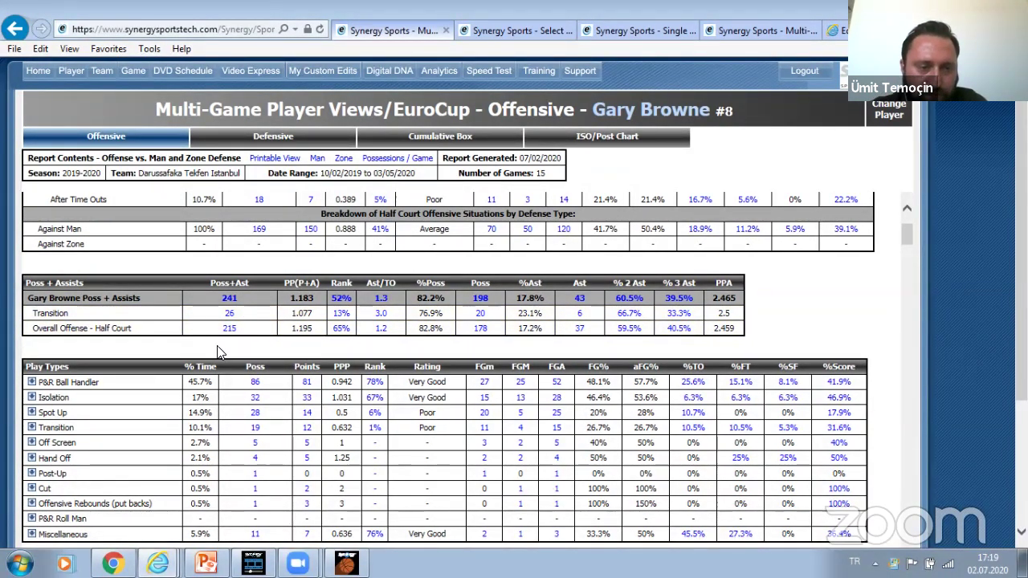
scroll(269, 345, down, 3)
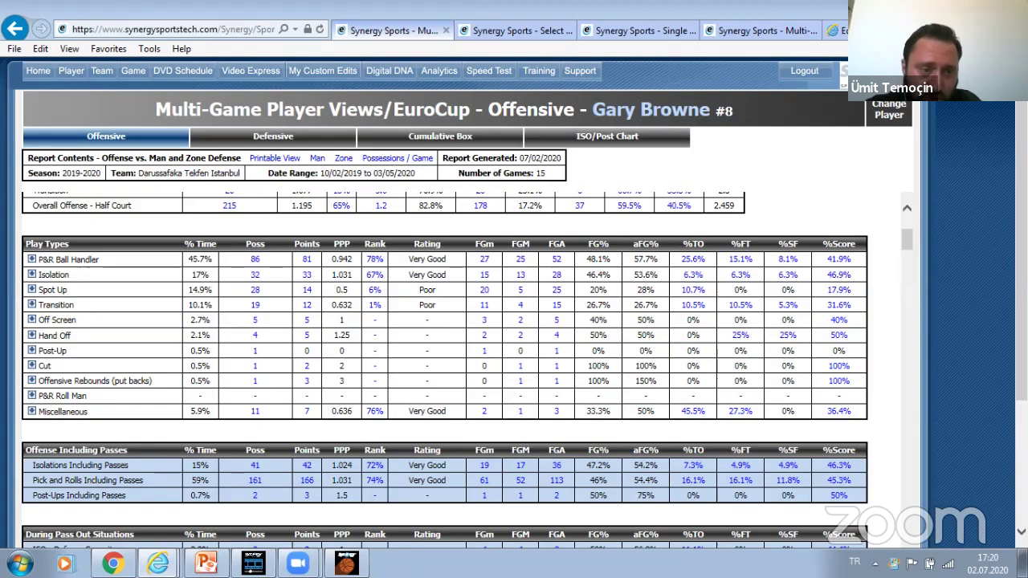
scroll(441, 321, down, 1)
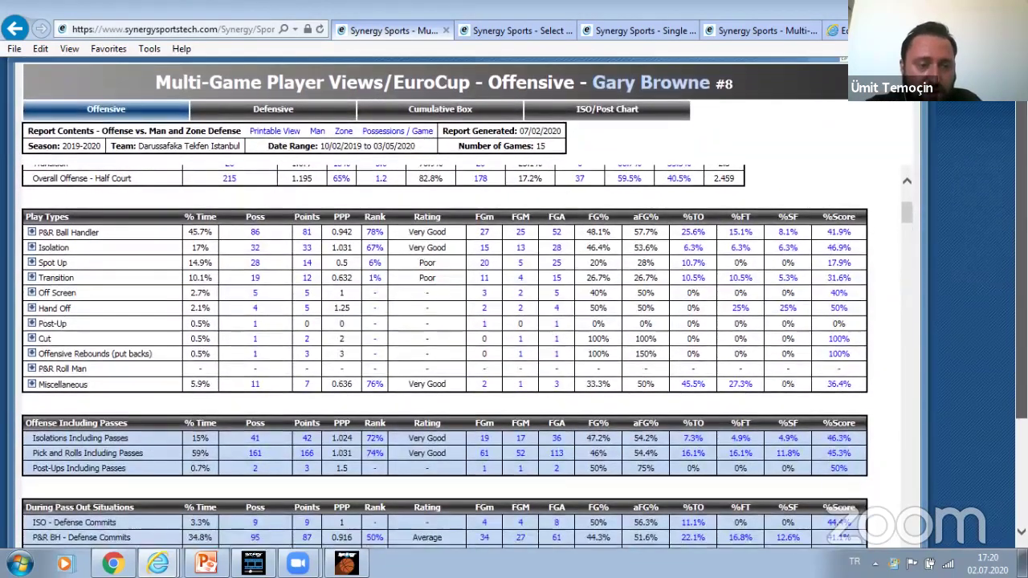
scroll(442, 321, down, 5)
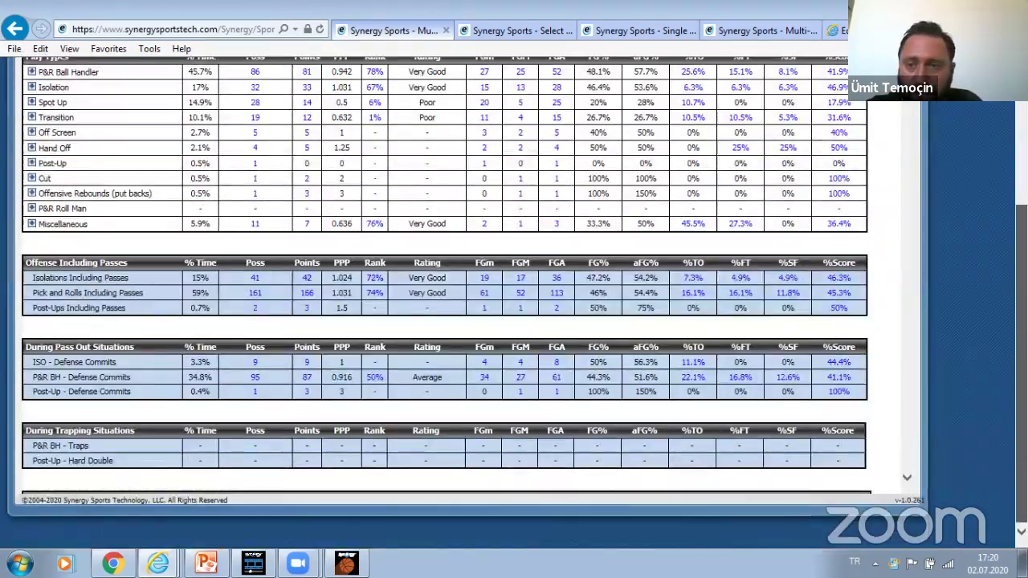
scroll(441, 321, up, 1)
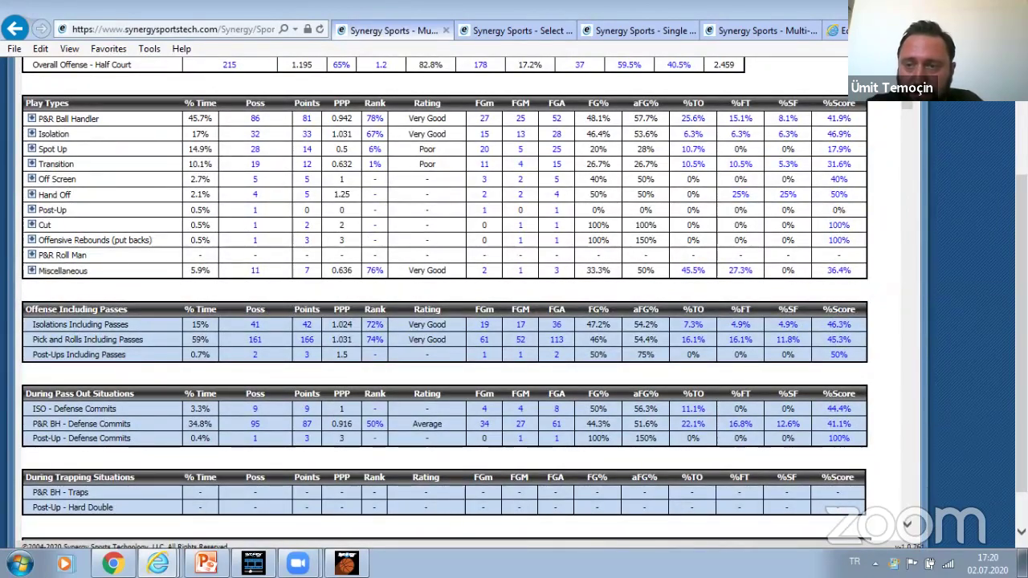
mouse_move(909, 101)
mouse_down()
mouse_move(910, 114)
mouse_move(901, 102)
mouse_up()
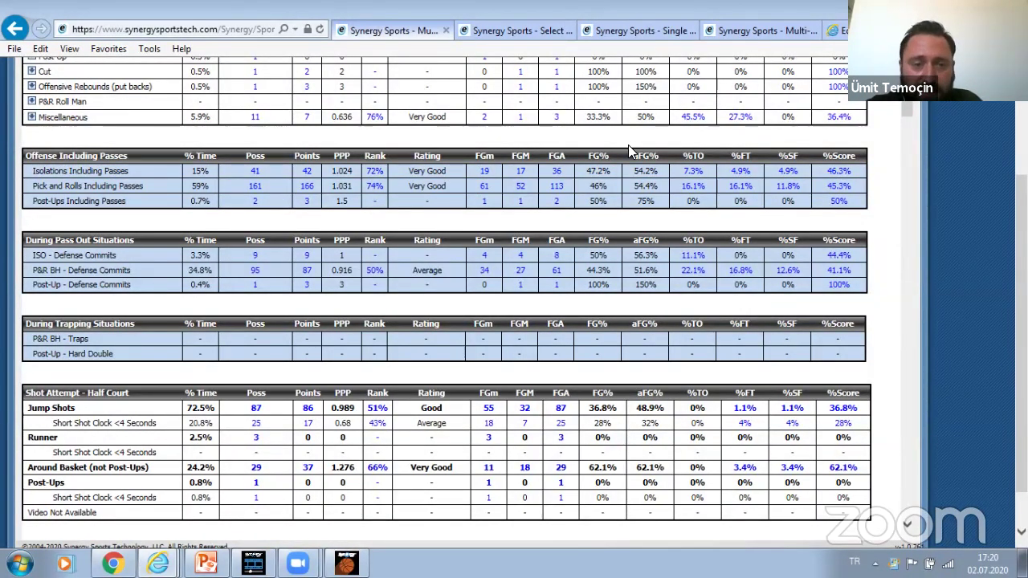
Review the half-court shot attempt, catch and shoot, dribble jumper, jump shot range and drive direction tables
scroll(906, 107, down, 2)
scroll(906, 115, down, 3)
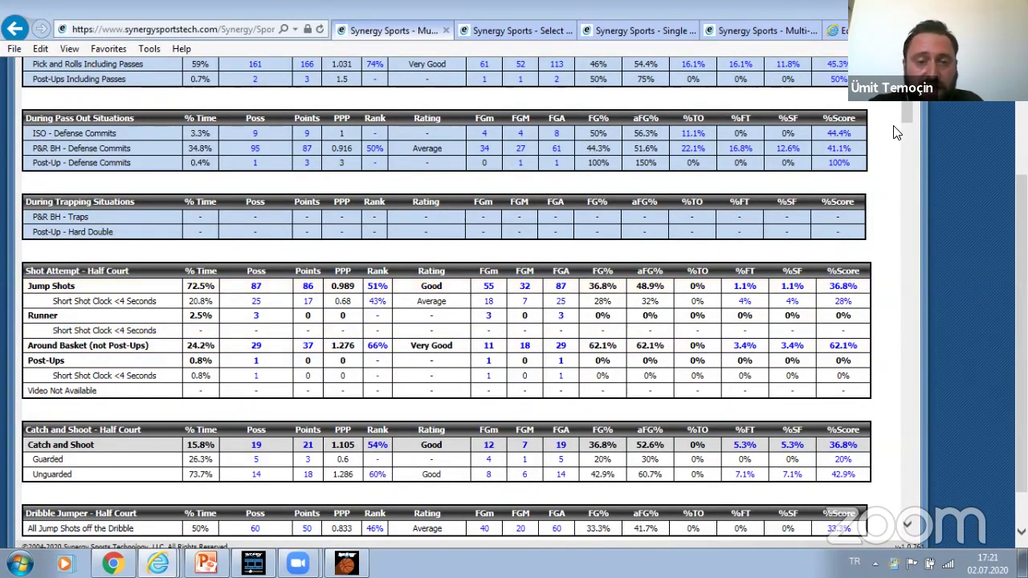
drag(906, 113, 907, 125)
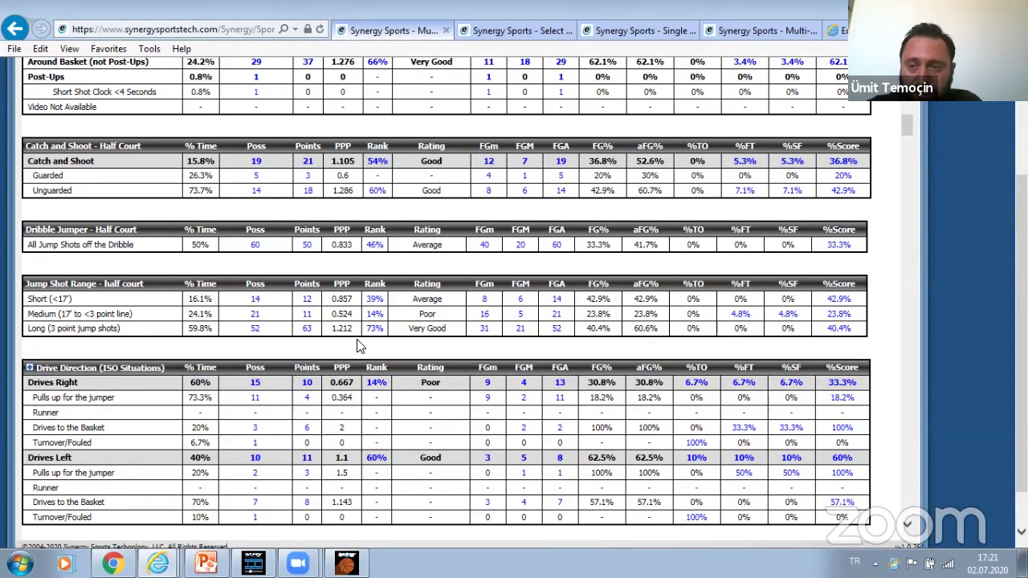
scroll(910, 122, down, 1)
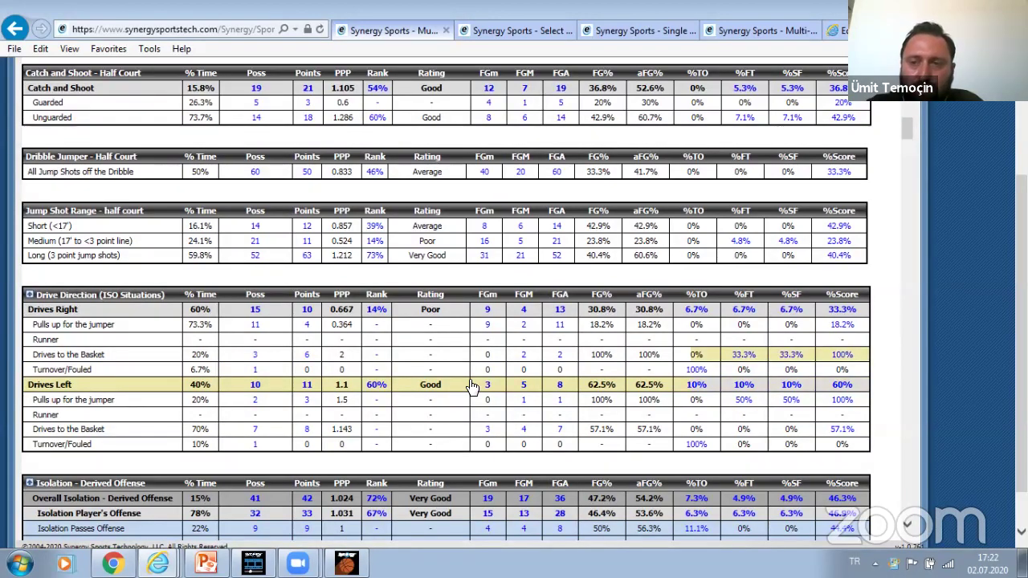
drag(906, 125, 906, 126)
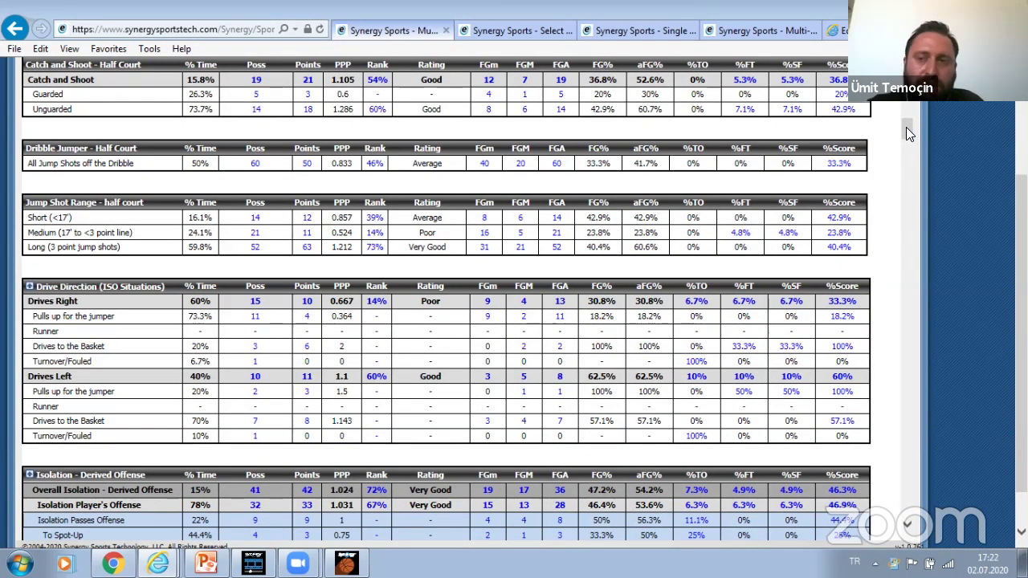
drag(905, 127, 905, 127)
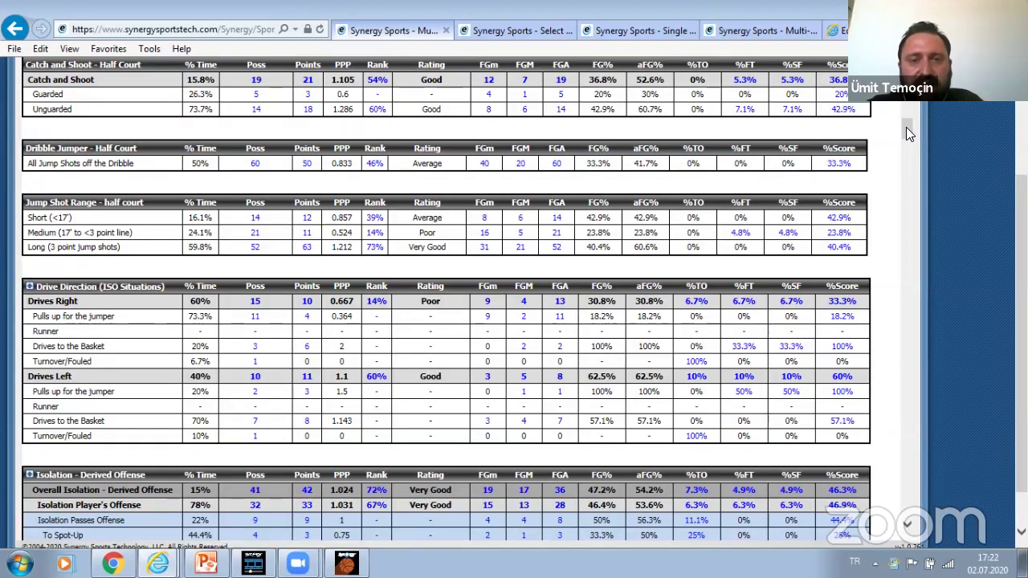
Open the P&R Ball Handler breakdown from the play types and examine its derived offense and pick-usage rows
drag(905, 127, 888, 102)
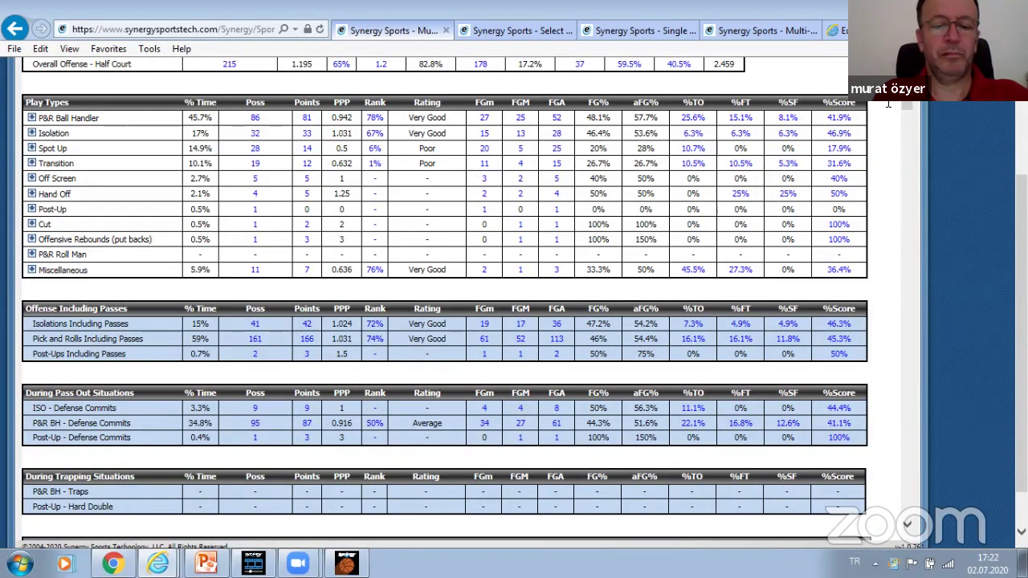
click(33, 119)
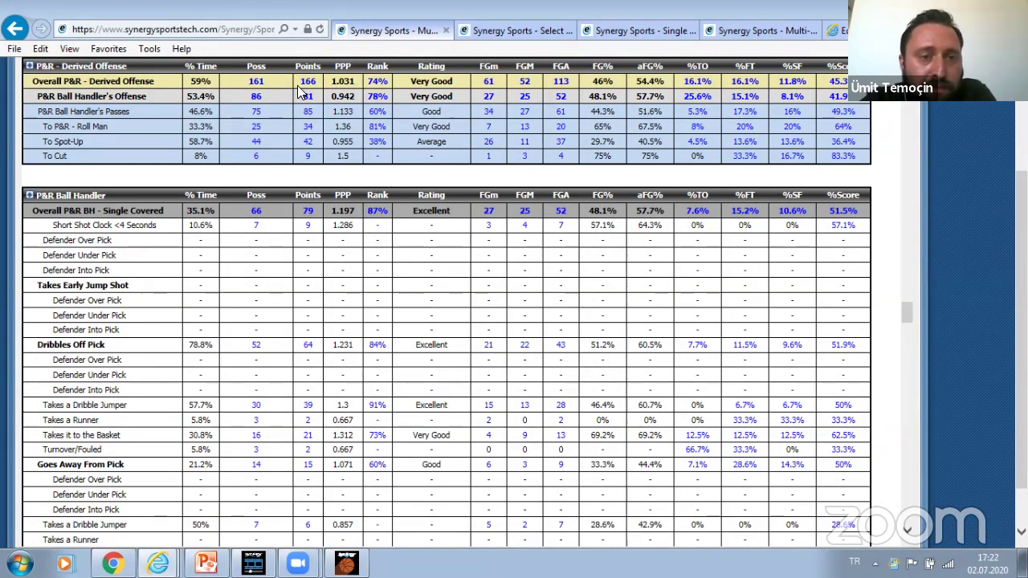
click(247, 98)
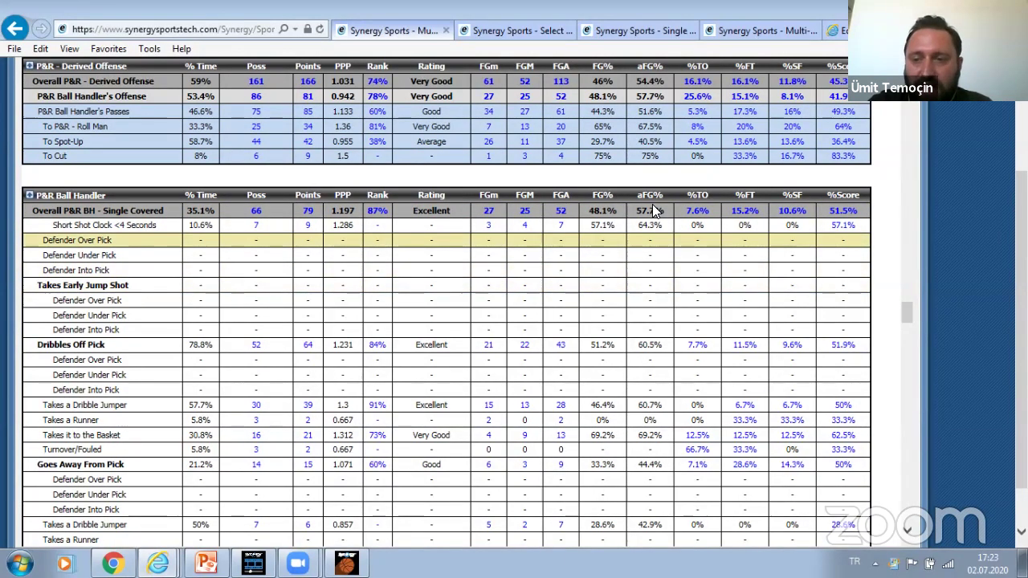
scroll(907, 311, down, 3)
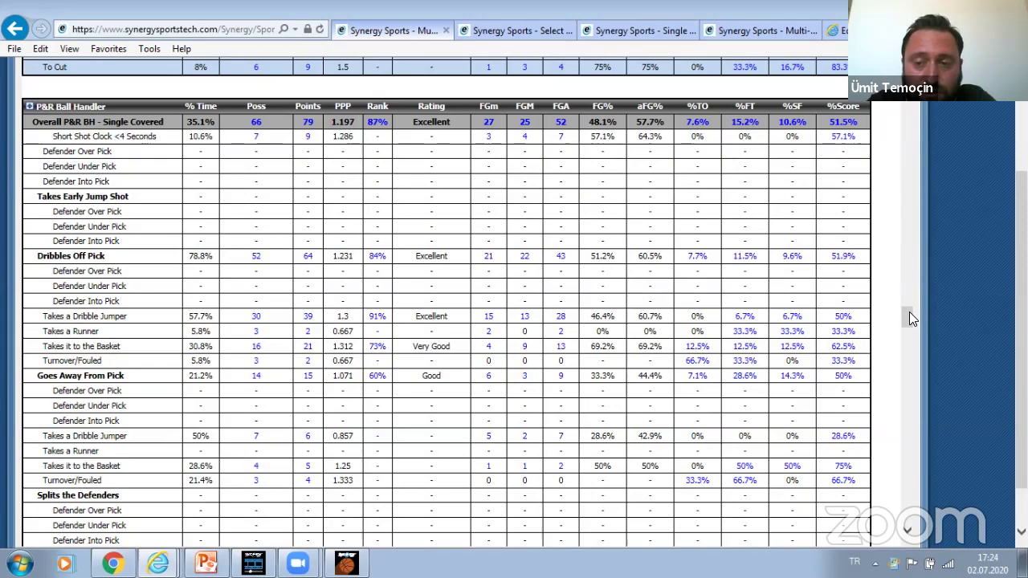
drag(908, 313, 909, 319)
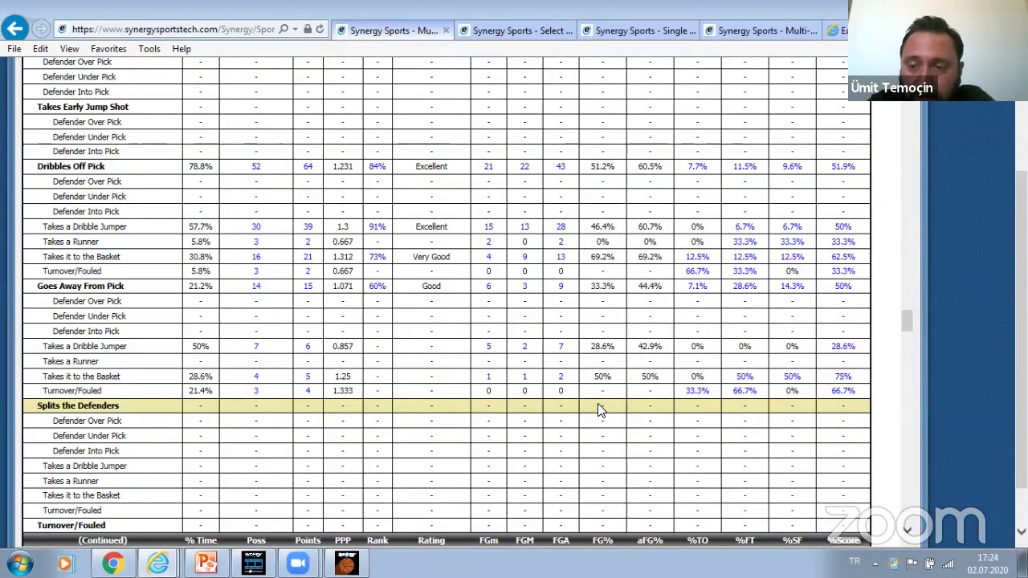
Open the Isolation breakdown from the play types and review its derived offense and side-by-side ISO rows
drag(906, 317, 905, 107)
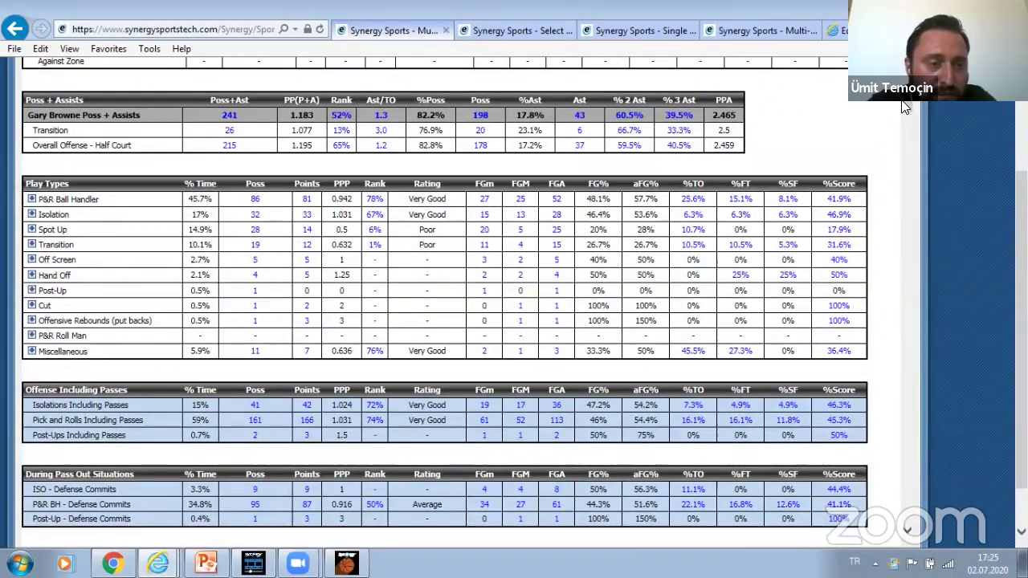
click(55, 214)
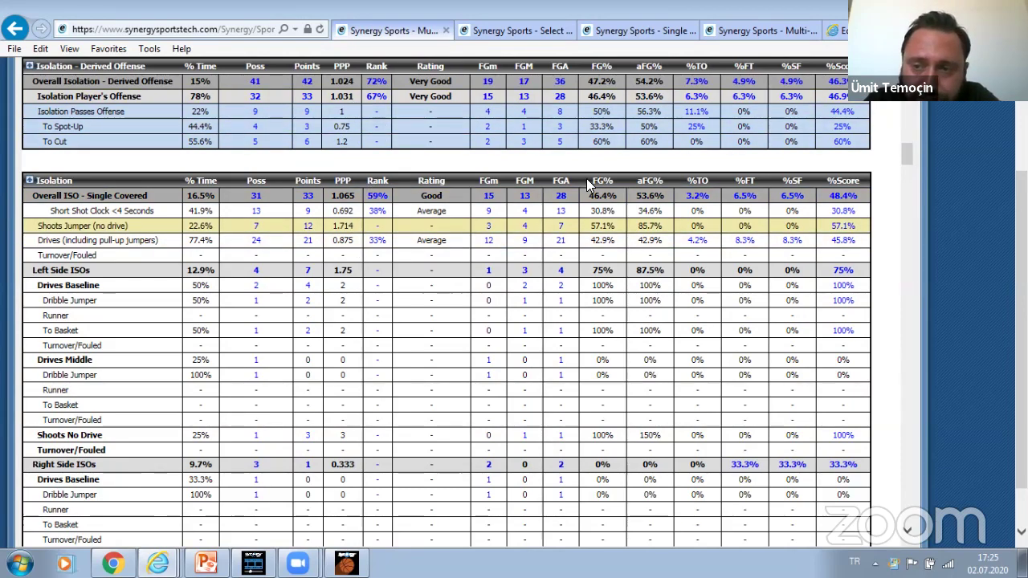
drag(907, 158, 907, 160)
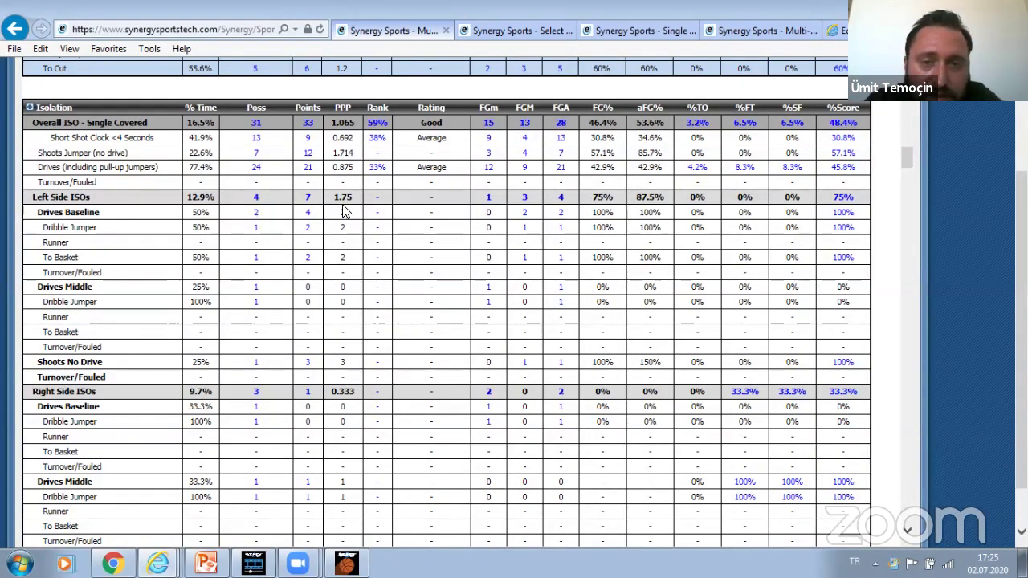
mouse_move(905, 162)
mouse_down()
mouse_move(904, 152)
mouse_move(899, 158)
mouse_up()
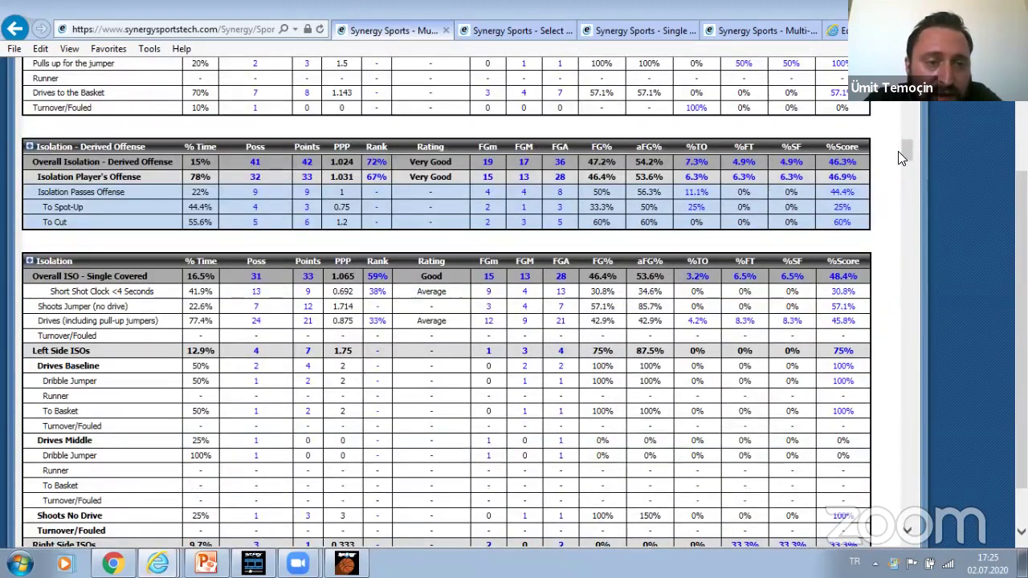
Send all of the Isolation Player's Offense possession clips to the editor in standard quality as an edit named iso
click(255, 178)
click(318, 78)
text(iso)
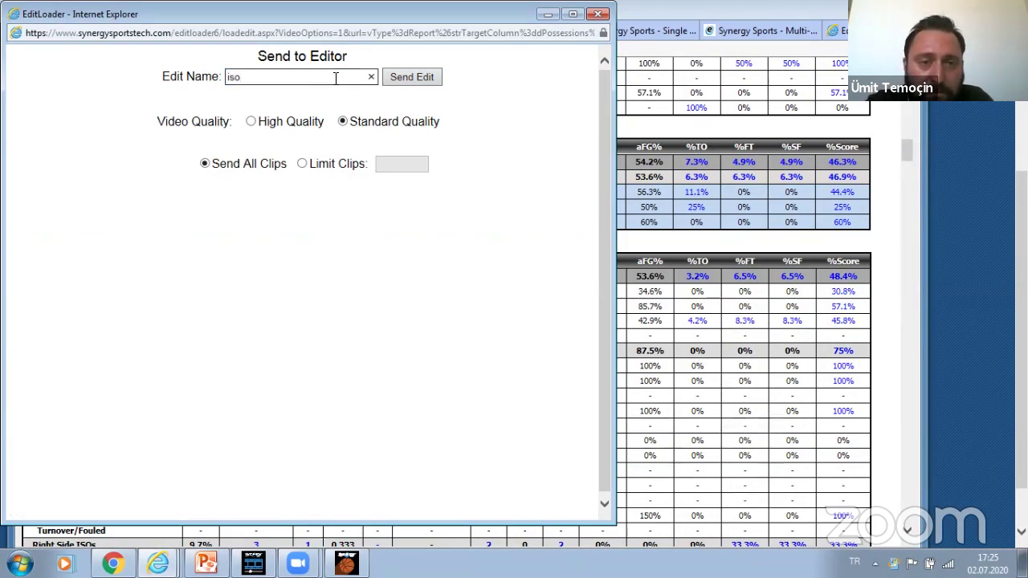
click(410, 80)
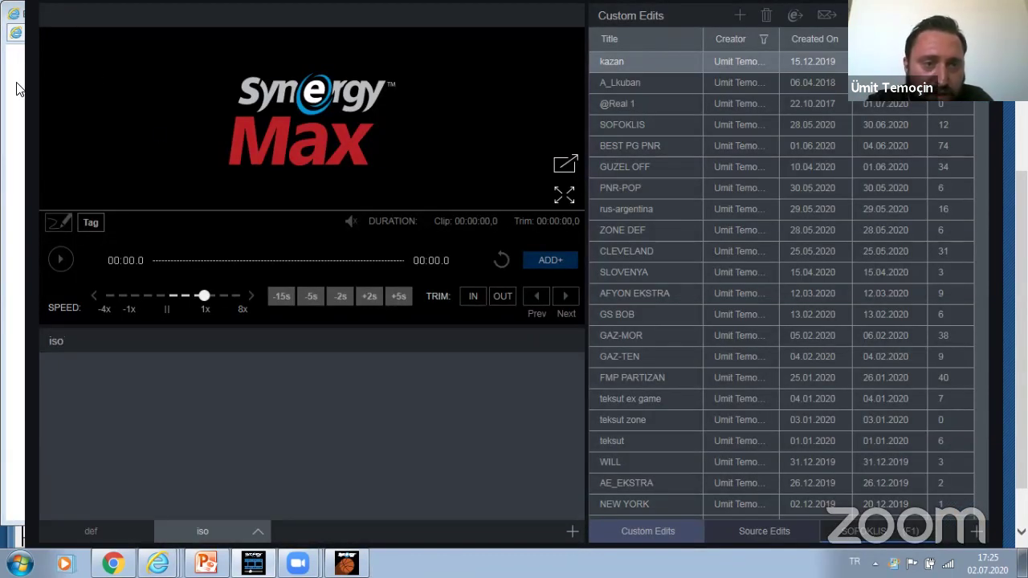
click(18, 88)
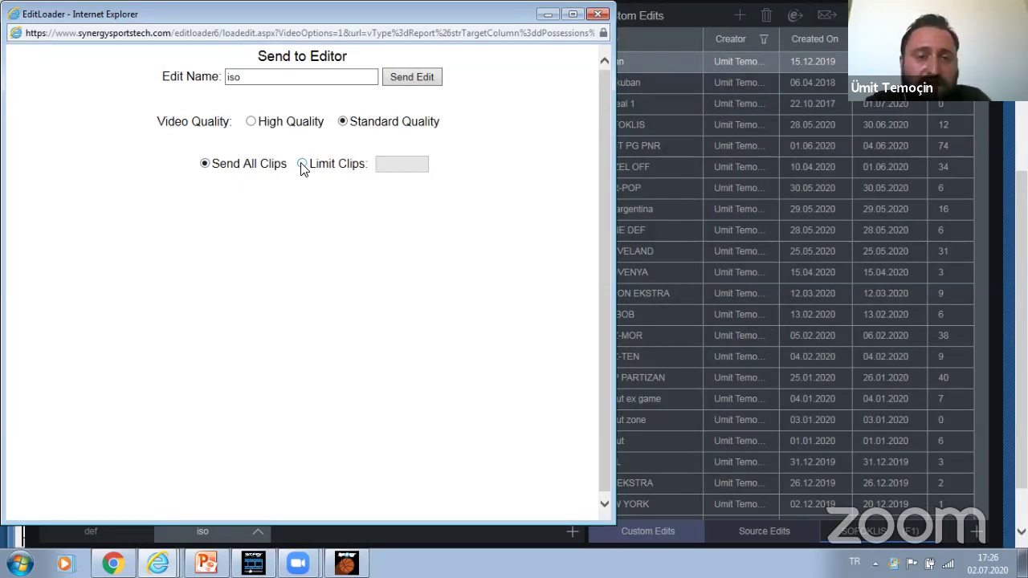
click(649, 45)
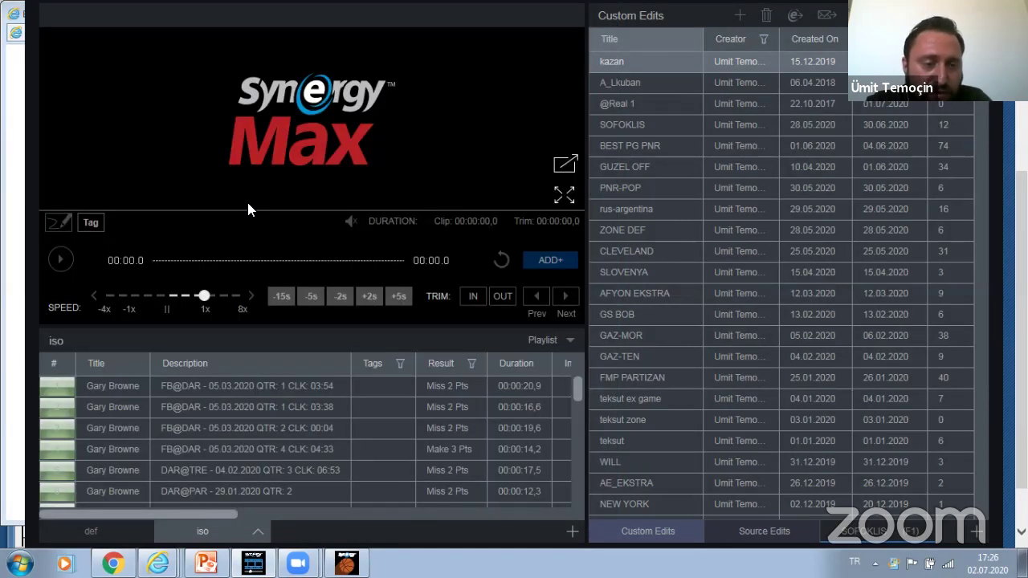
Play the first four clips of the iso playlist, try the playback speed control on the fourth, and pause it
click(64, 386)
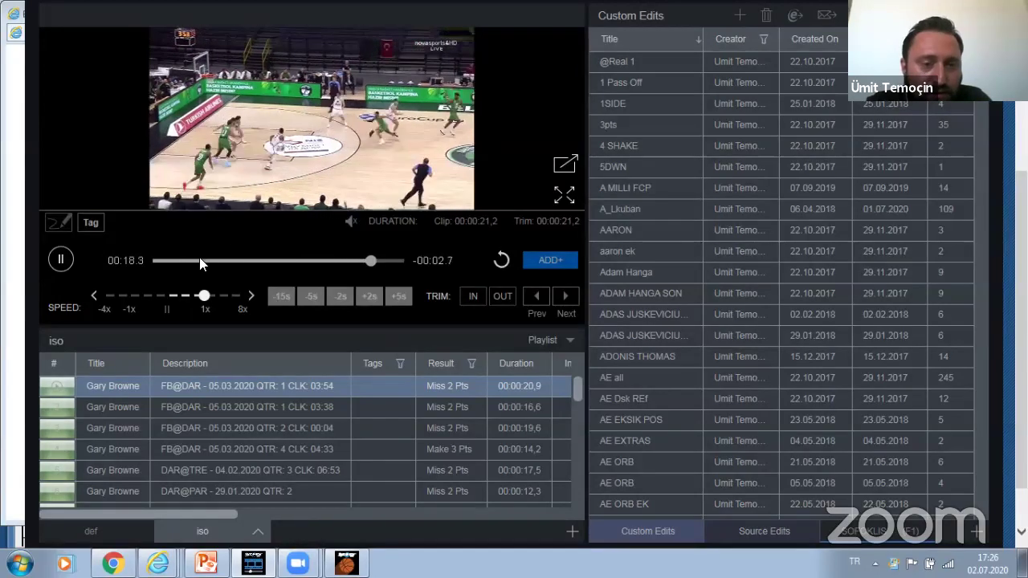
key(space)
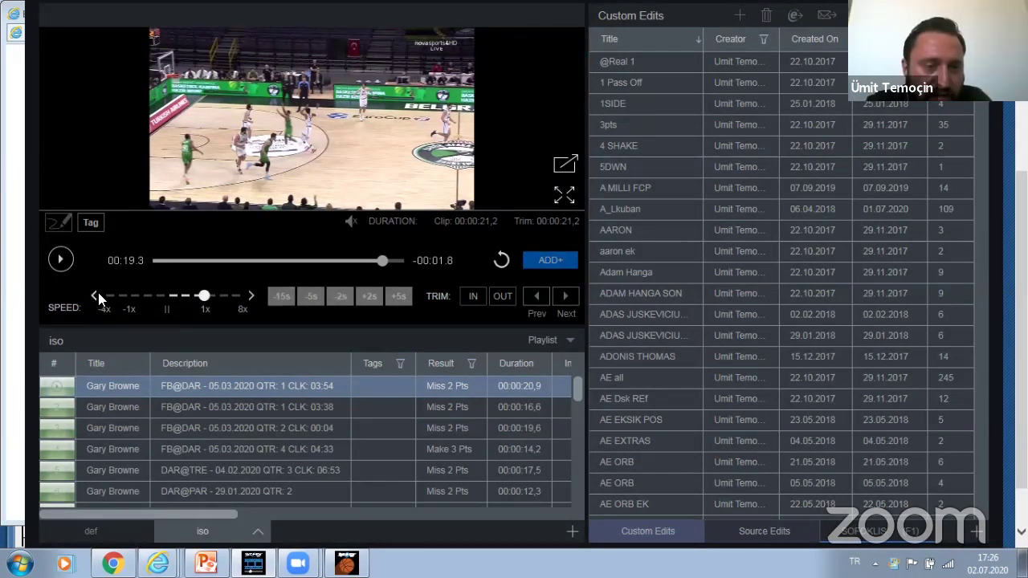
click(59, 413)
click(58, 428)
click(57, 446)
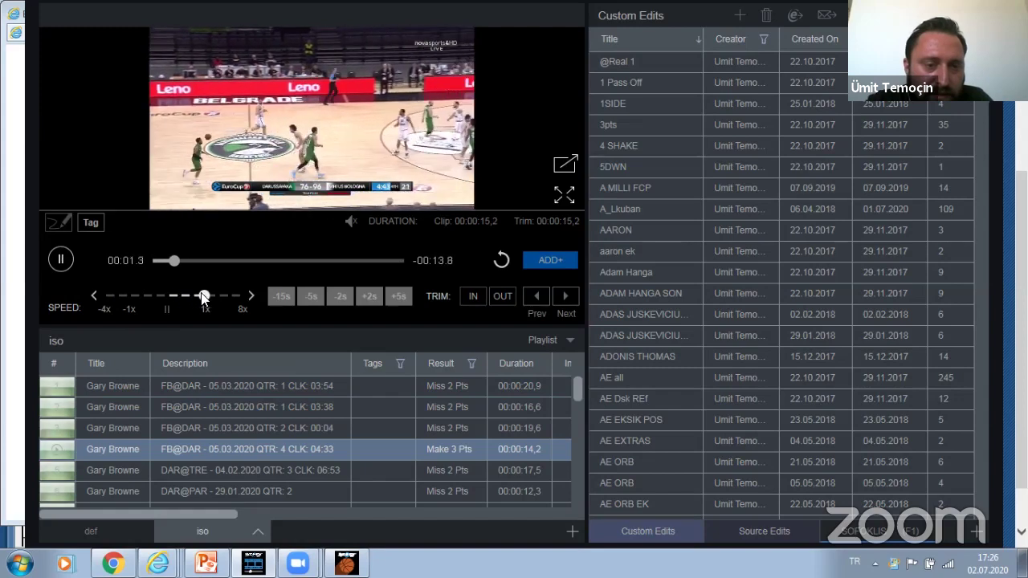
click(167, 297)
drag(152, 296, 114, 289)
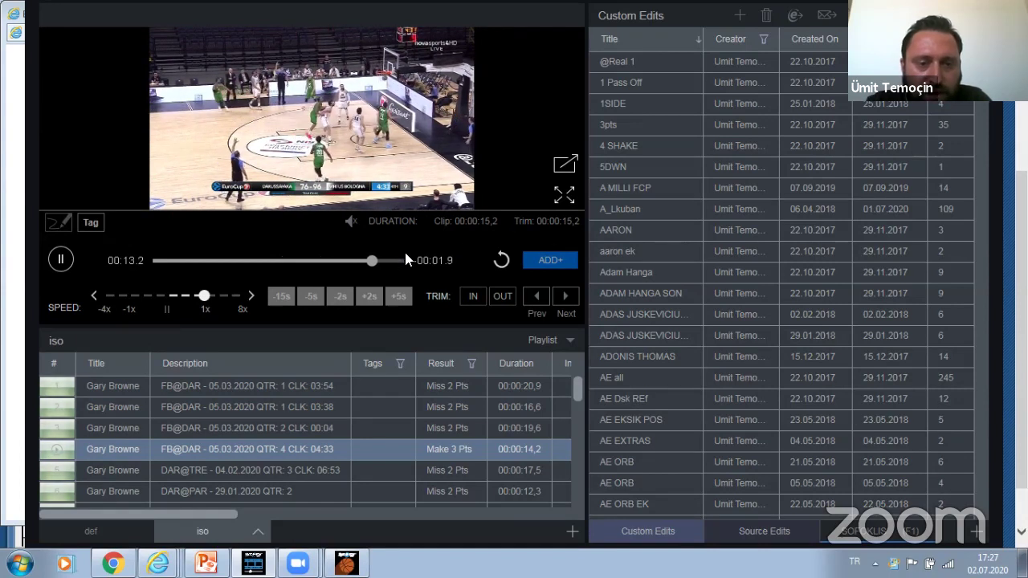
key(space)
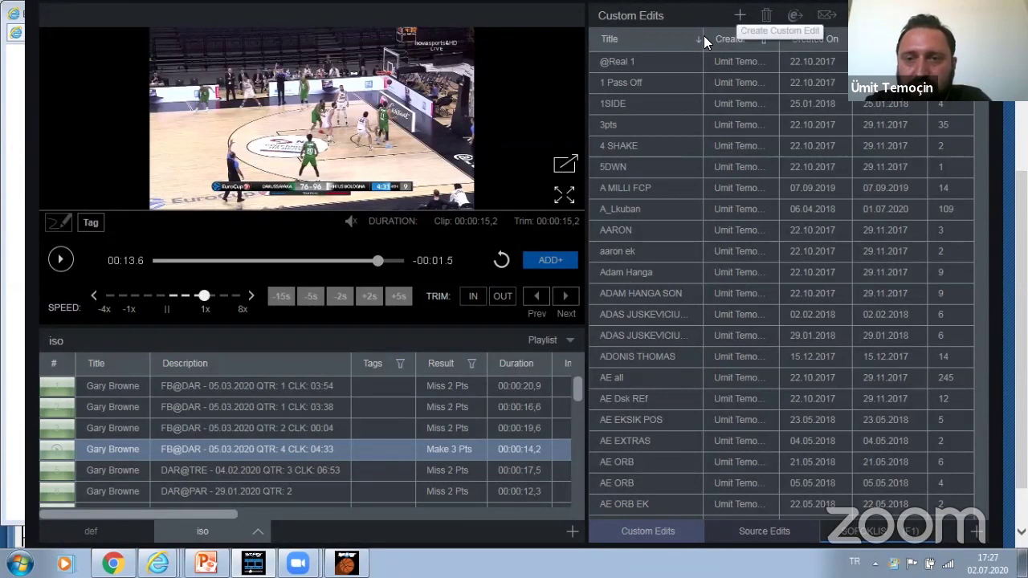
Create a custom edit named Gary and select it in the Custom Edits list
click(715, 22)
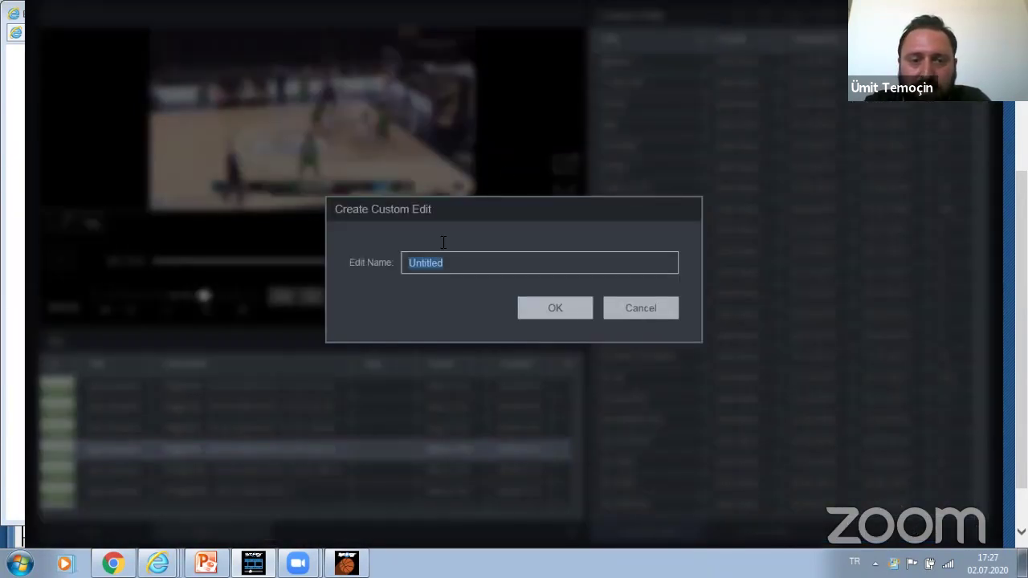
click(653, 306)
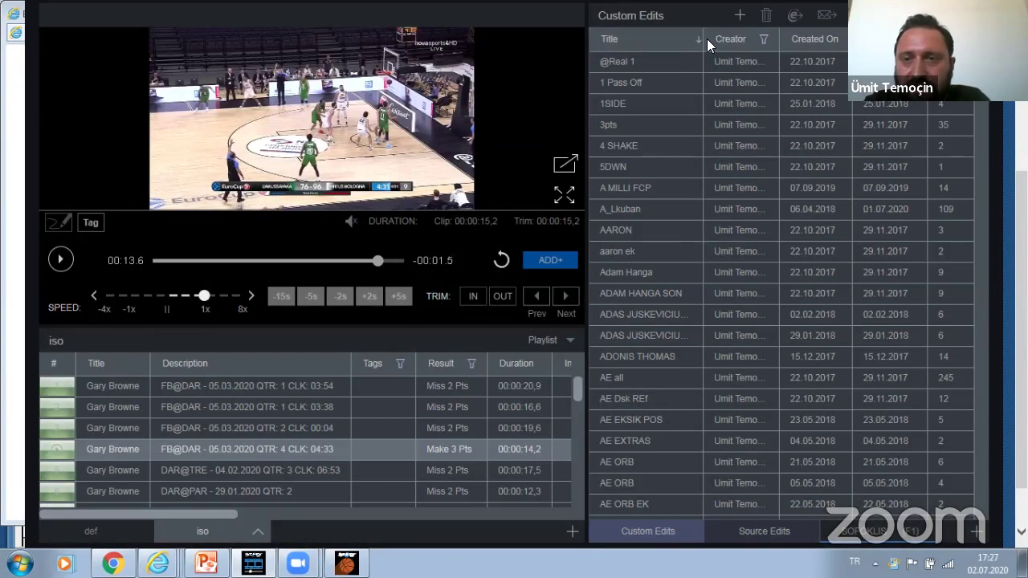
click(740, 15)
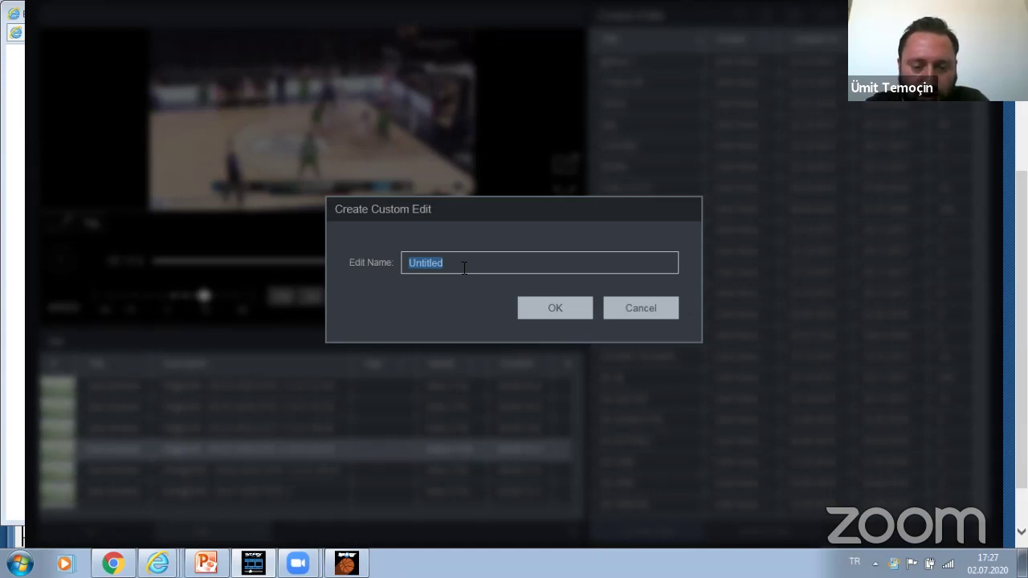
text(ary)
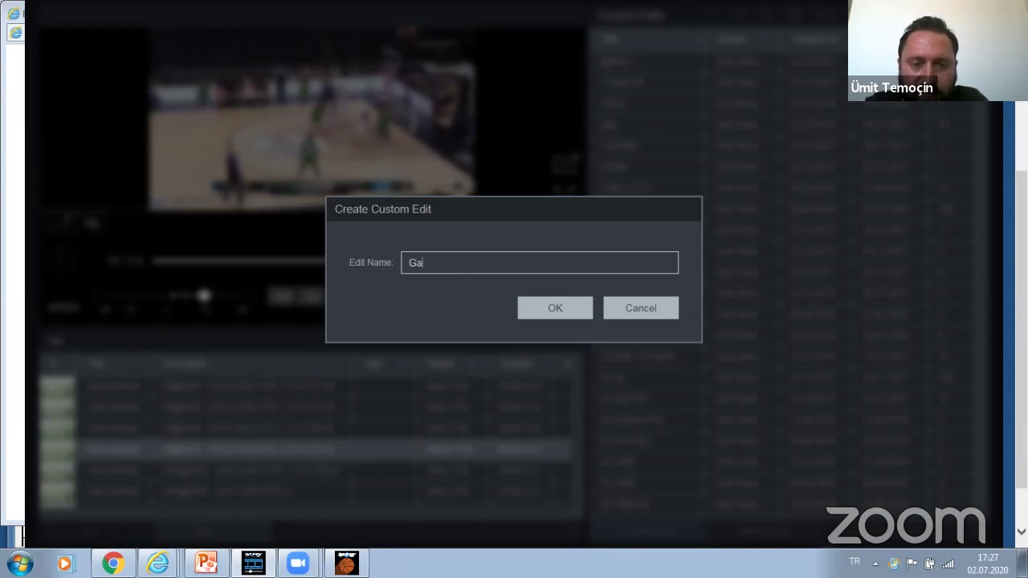
click(533, 306)
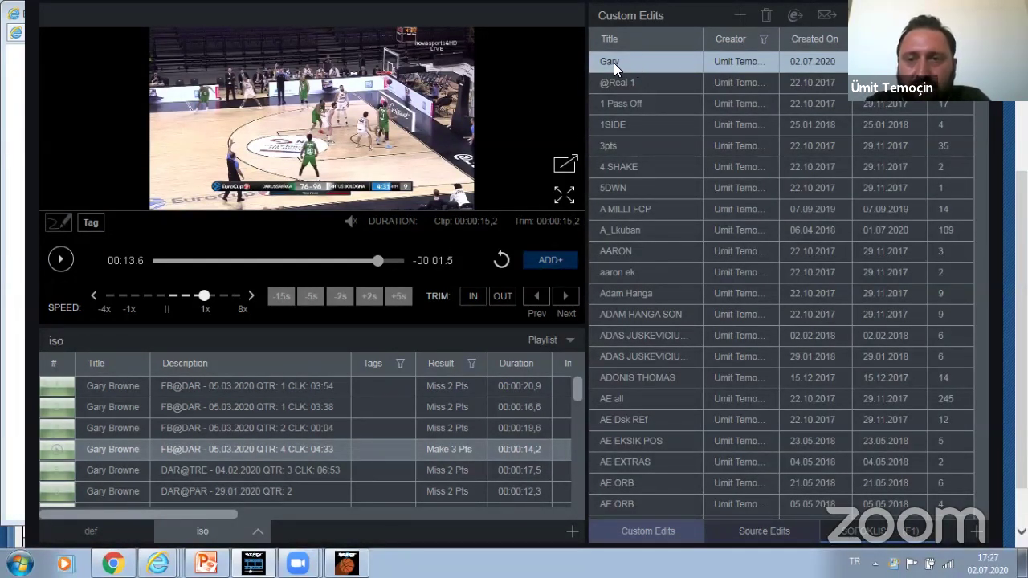
click(613, 62)
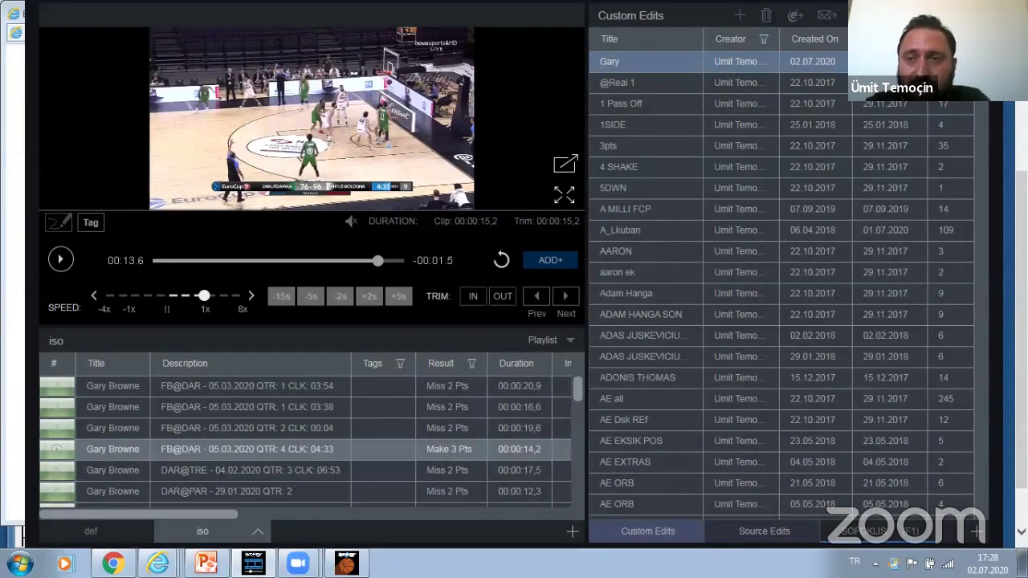
Open the Gary custom edit using the Right placement option, beside the iso playlist
right_click(642, 66)
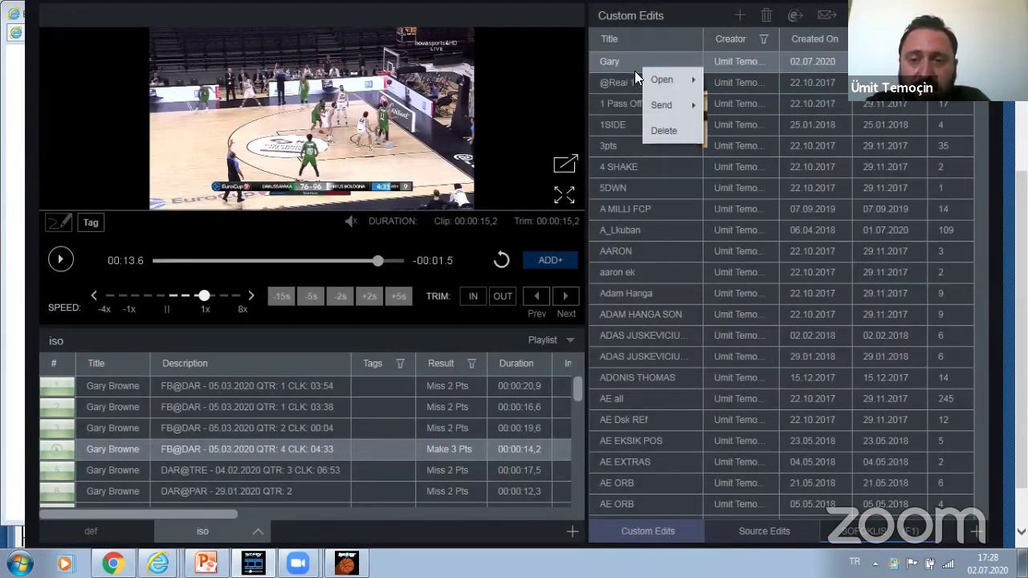
mouse_move(655, 76)
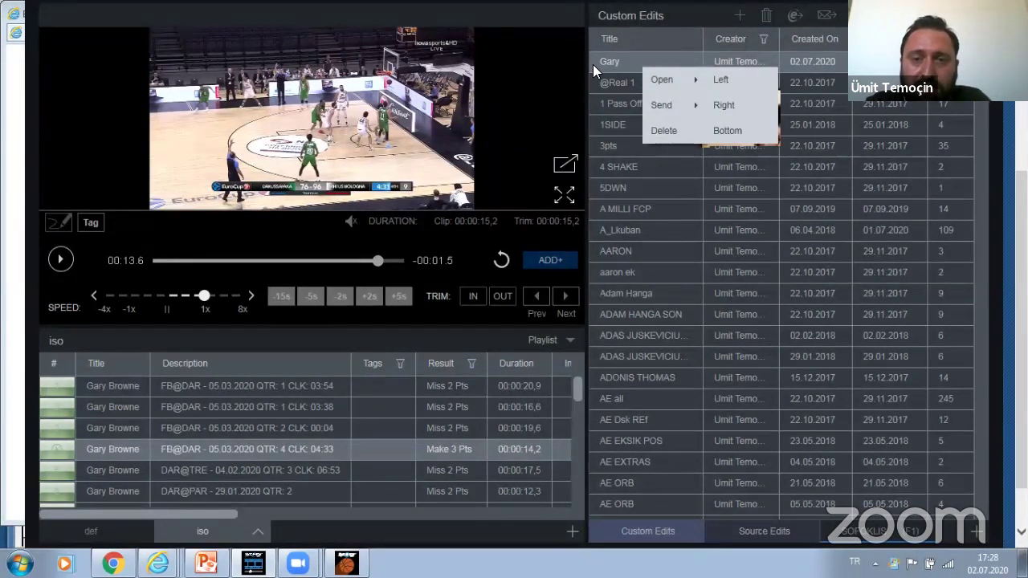
click(592, 64)
right_click(615, 66)
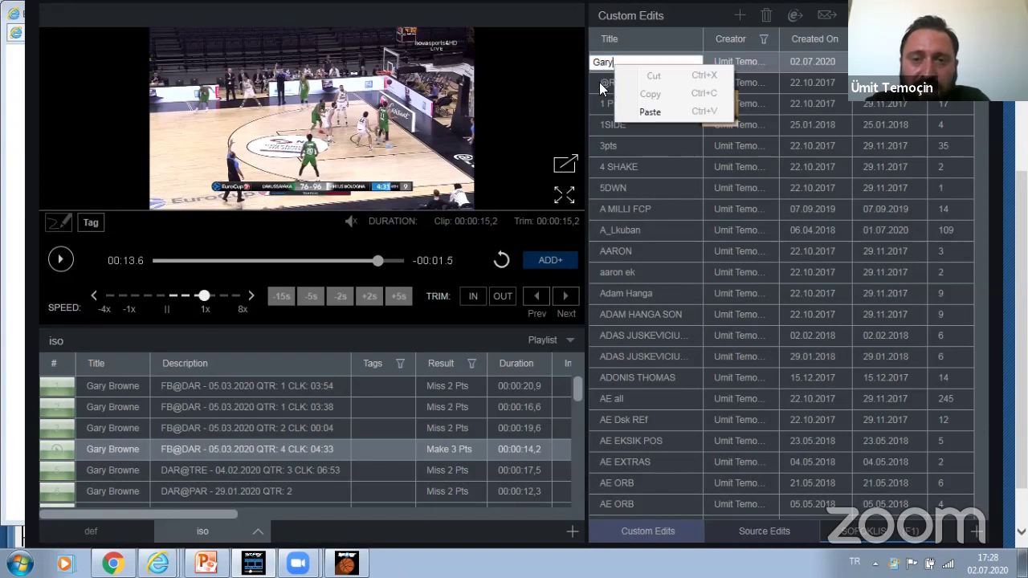
key(Escape)
right_click(615, 67)
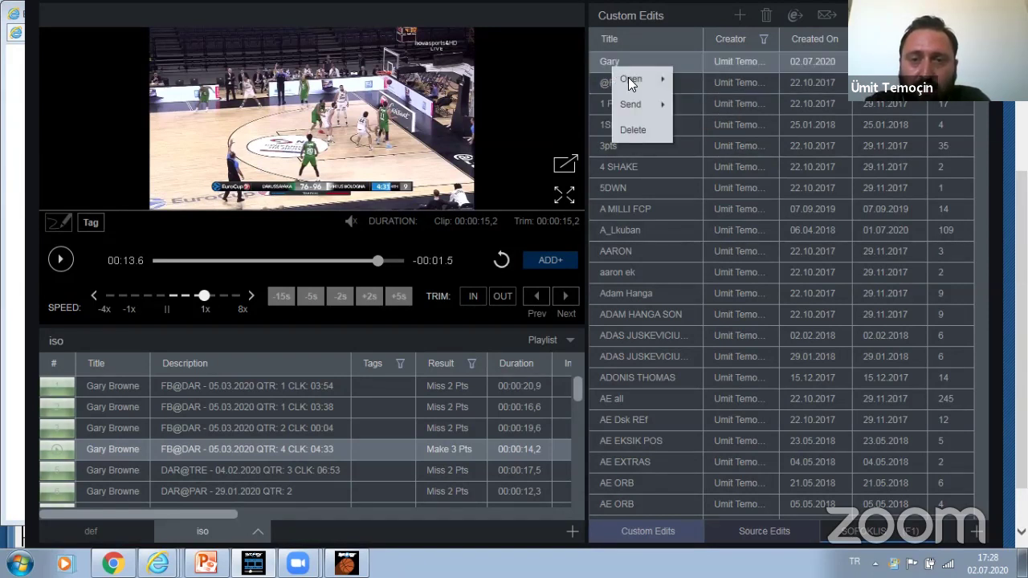
mouse_move(653, 77)
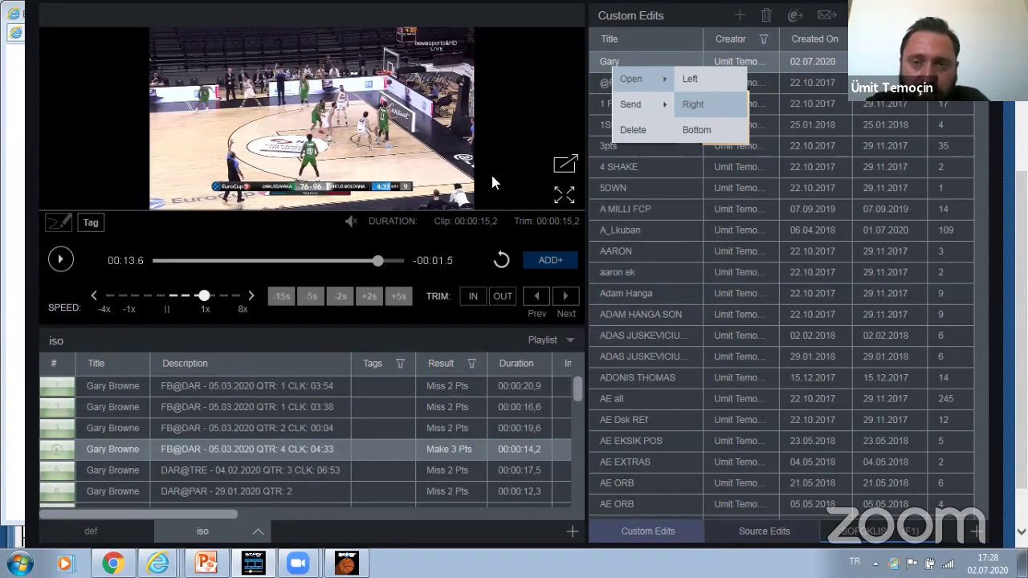
key(Return)
Play the first iso clip, FB@DAR QTR 1 CLK 03:54, and add it to the Gary edit
click(93, 379)
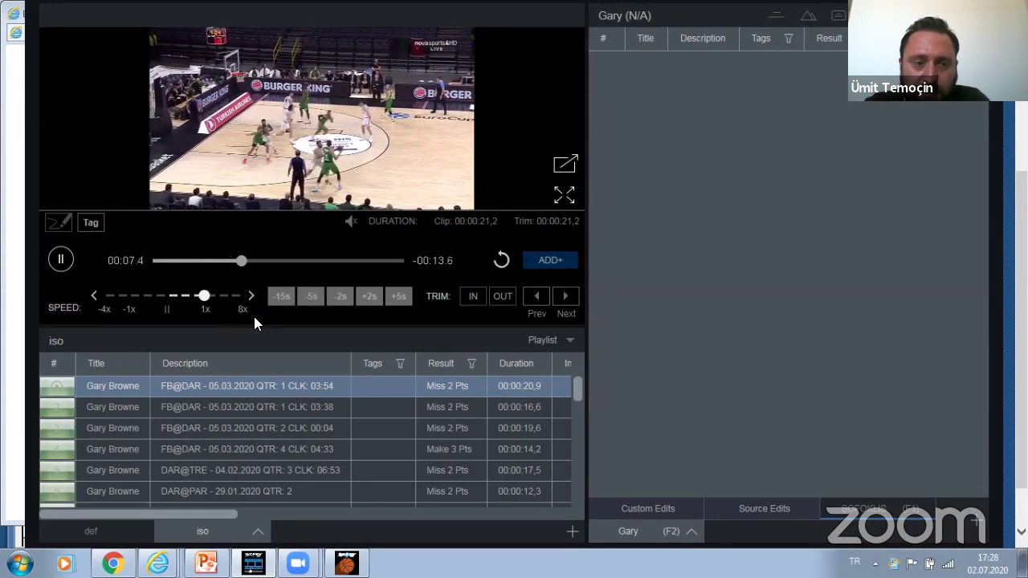
drag(62, 389, 619, 285)
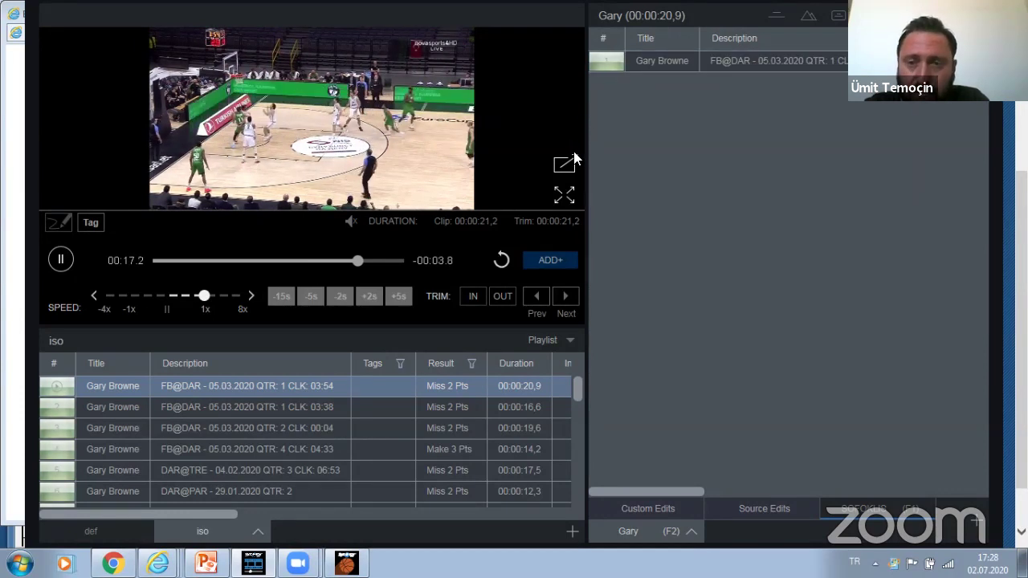
View the clips of the SOFOKLIS edit, return to the Gary edit, and resume iso playback
drag(574, 161, 859, 513)
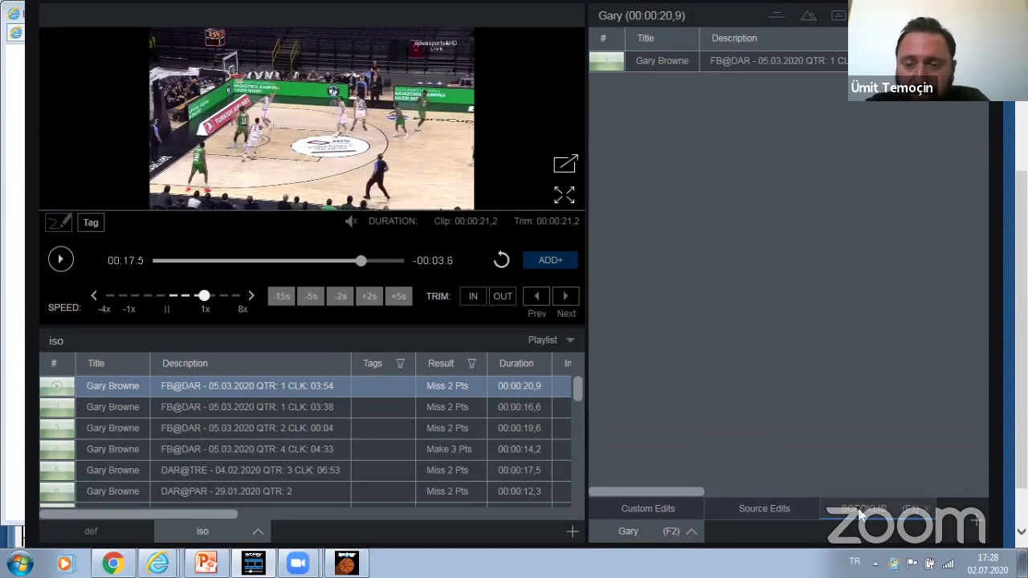
click(859, 514)
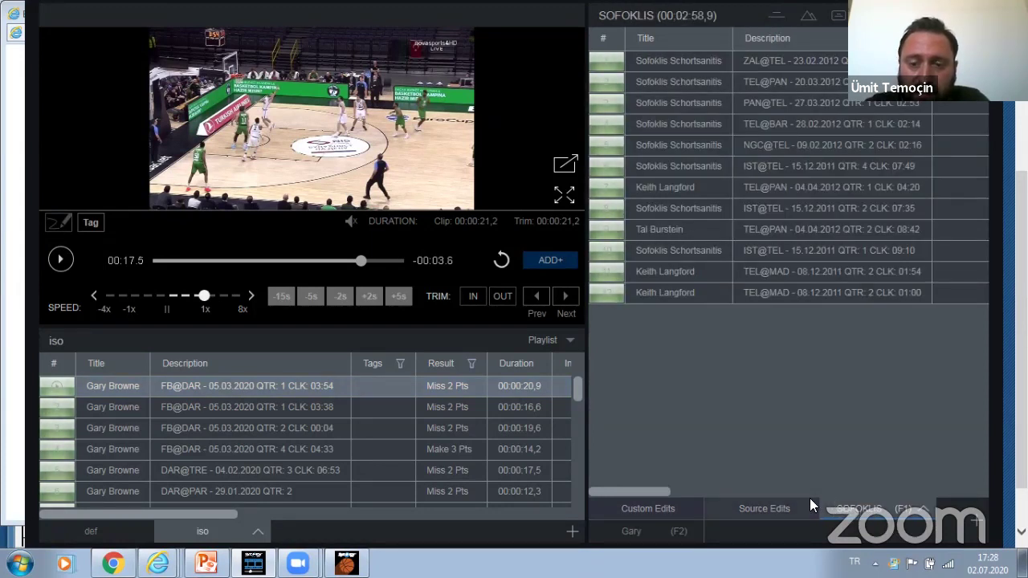
click(632, 530)
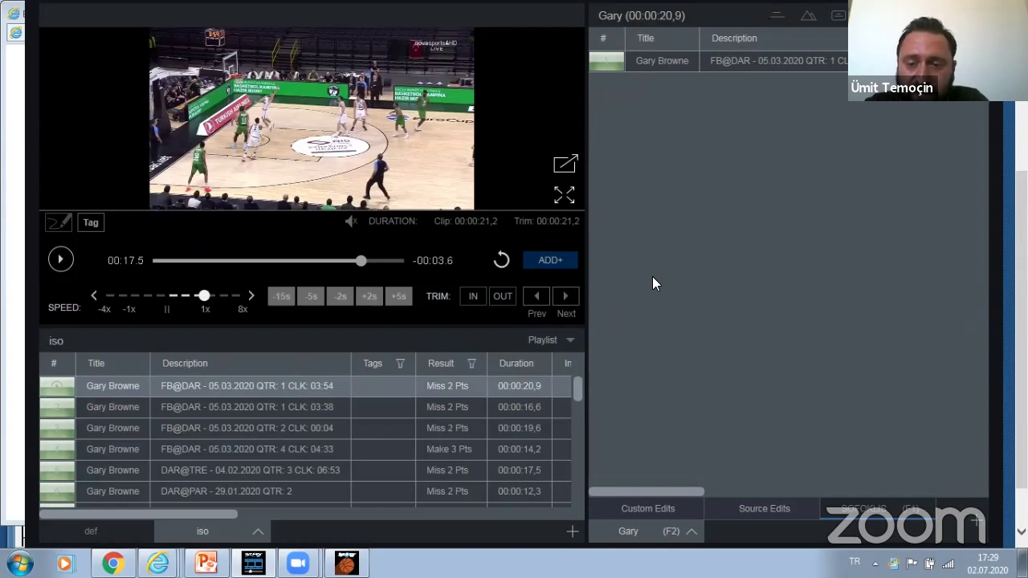
key(space)
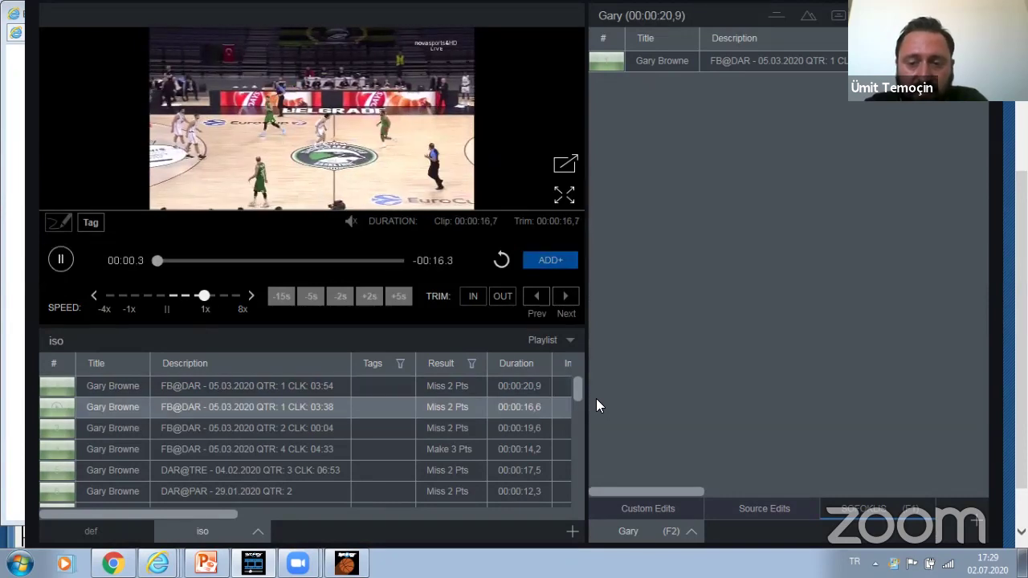
Switch to the SOFOKLIS edit, add the third iso clip, FB@DAR QTR 2 CLK 00:04, to it, and pause playback
click(855, 510)
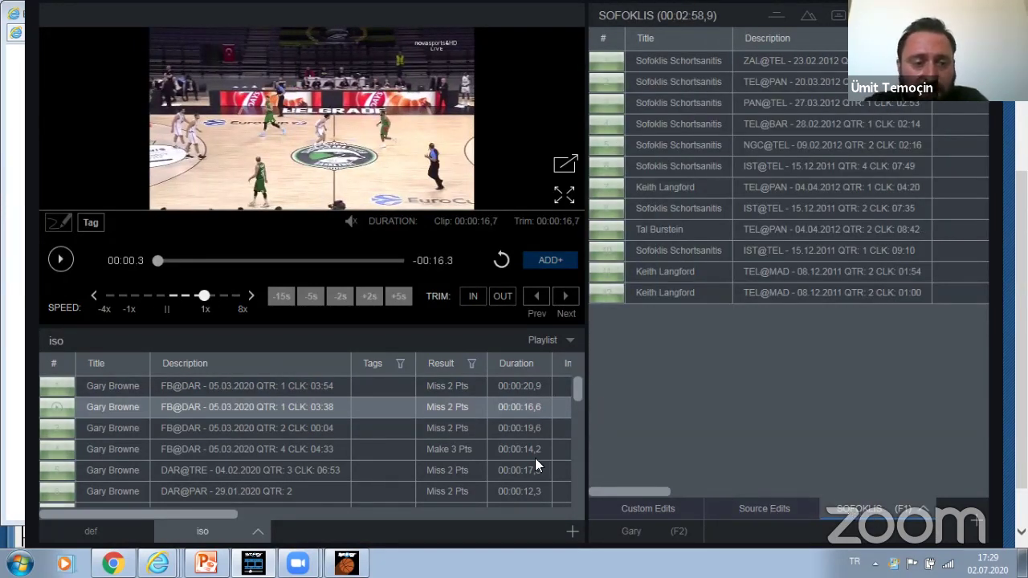
click(56, 431)
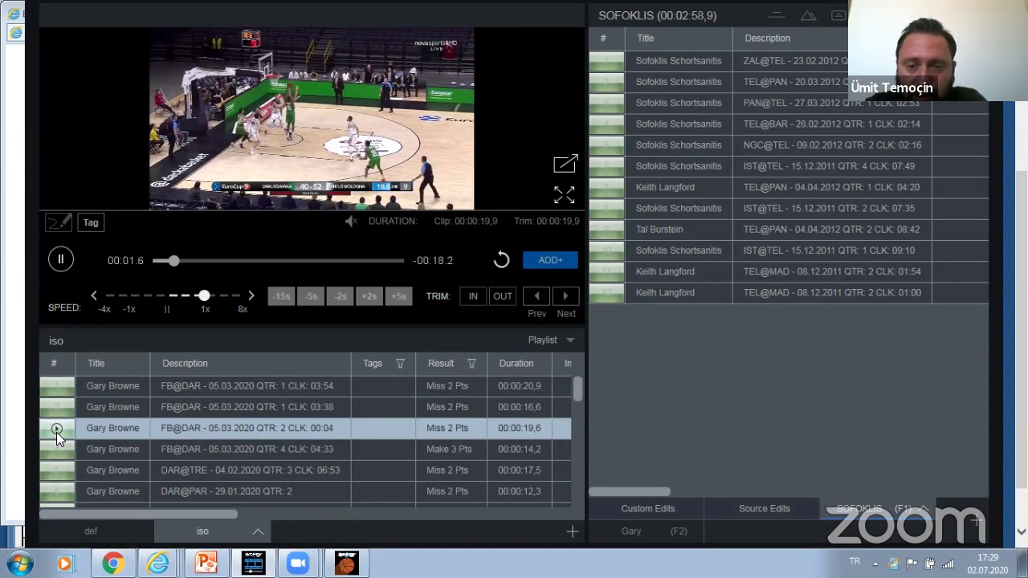
key(F1)
key(space)
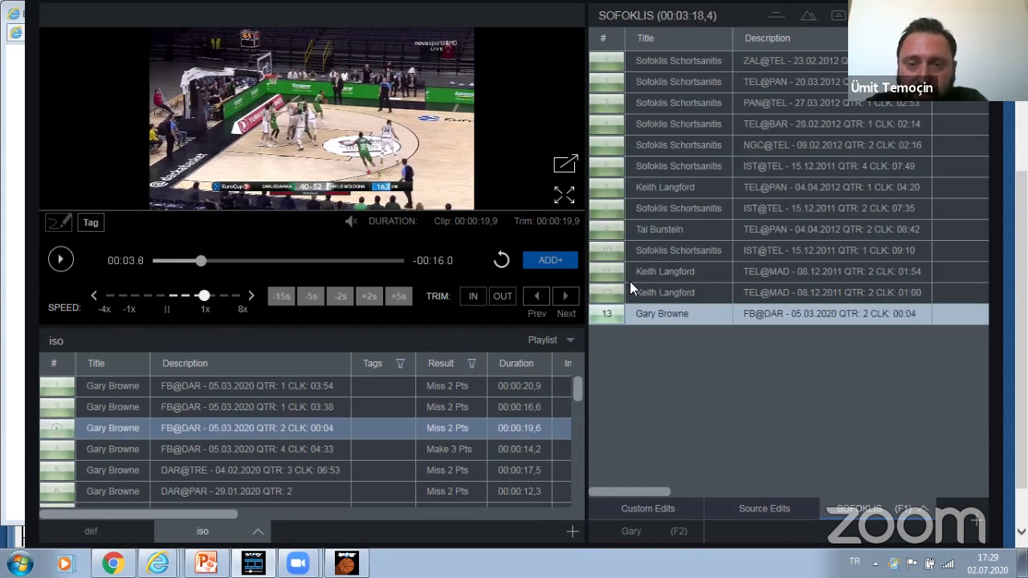
Play clip 12 of the SOFOKLIS edit, pause it at 00:10.2, and set the trim in point there
click(613, 297)
double_click(612, 297)
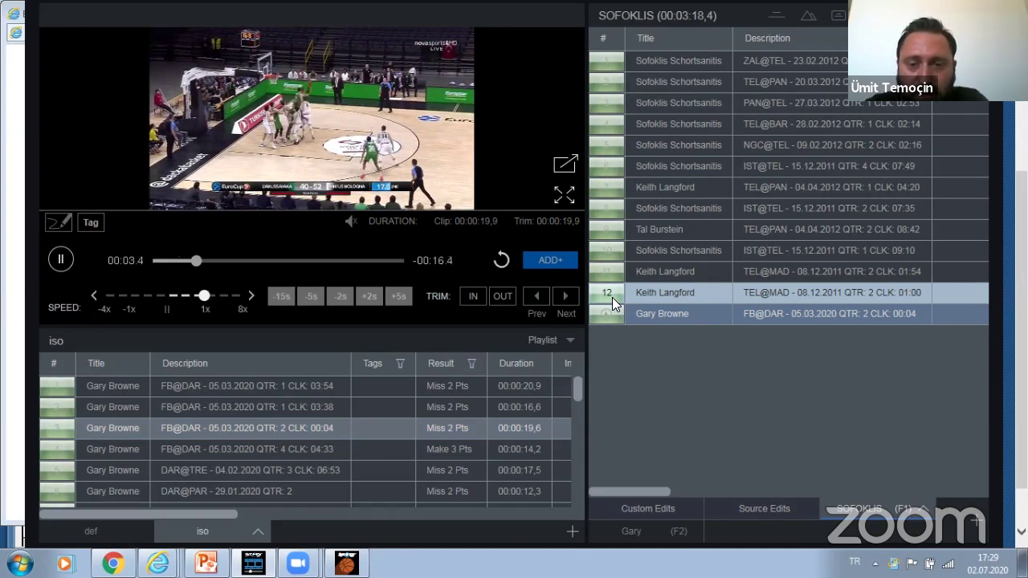
click(676, 382)
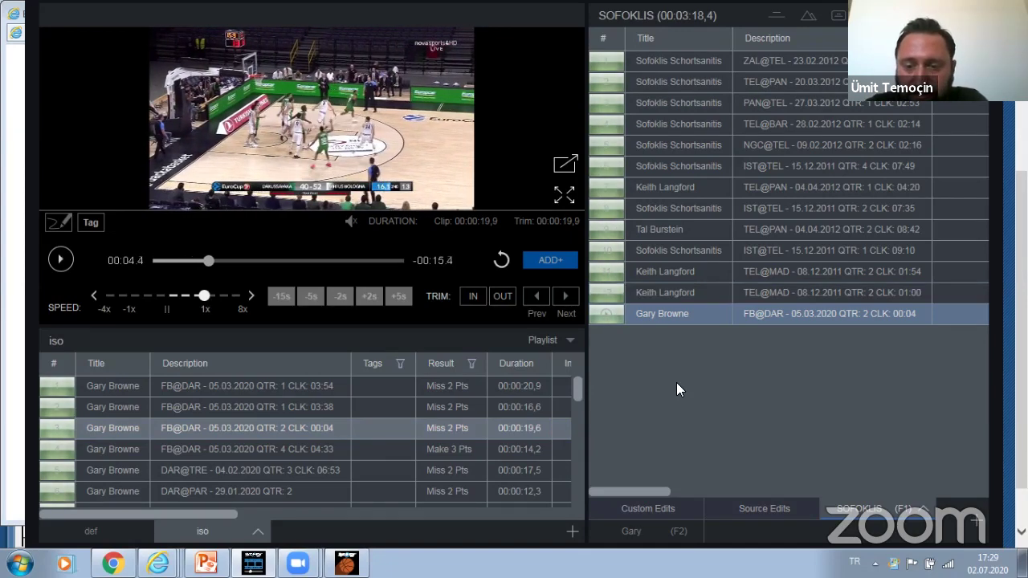
click(611, 297)
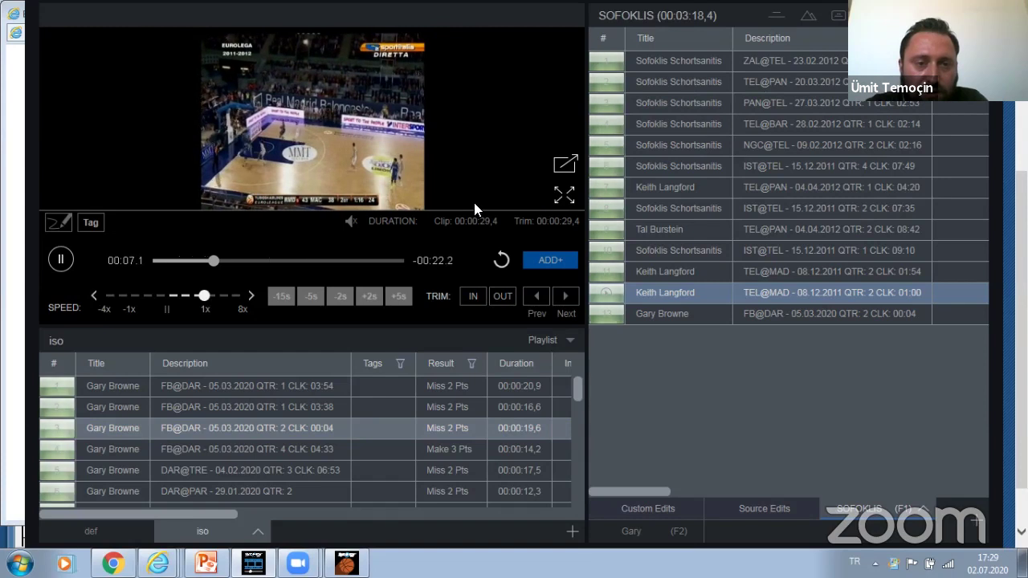
click(385, 192)
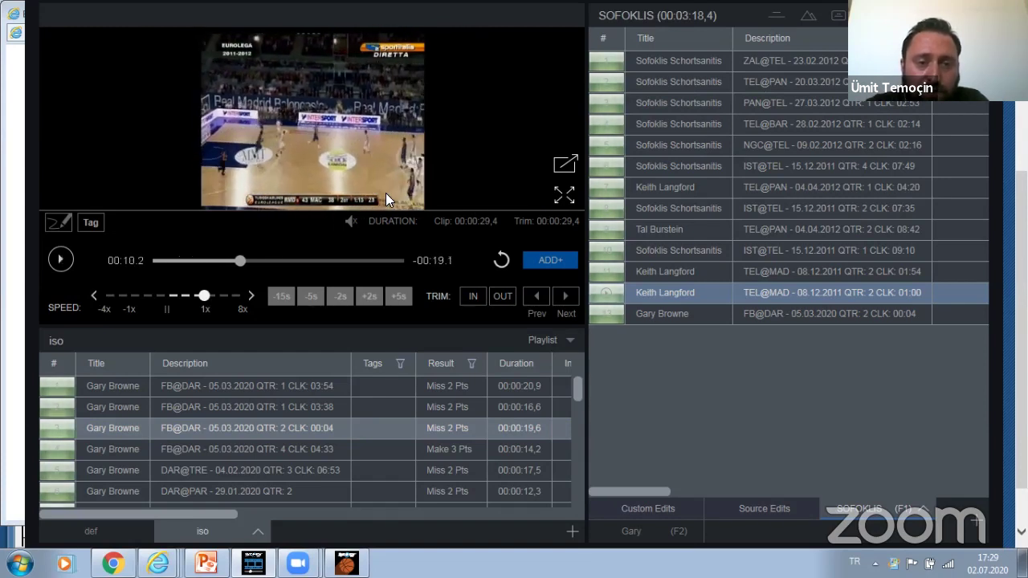
click(471, 297)
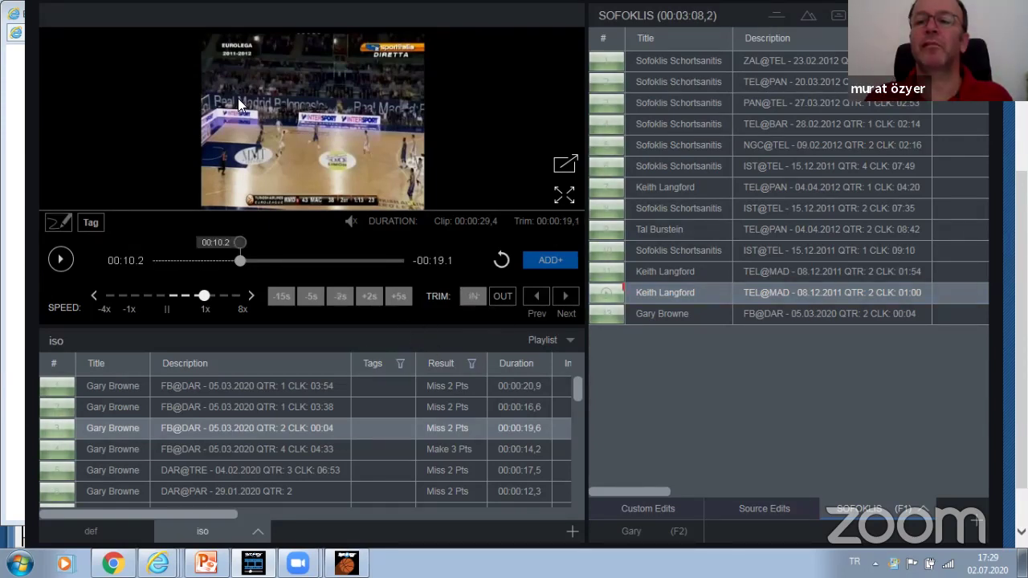
Play clip 12 onward, pause it at 00:24.9, and set the trim out point there
click(248, 197)
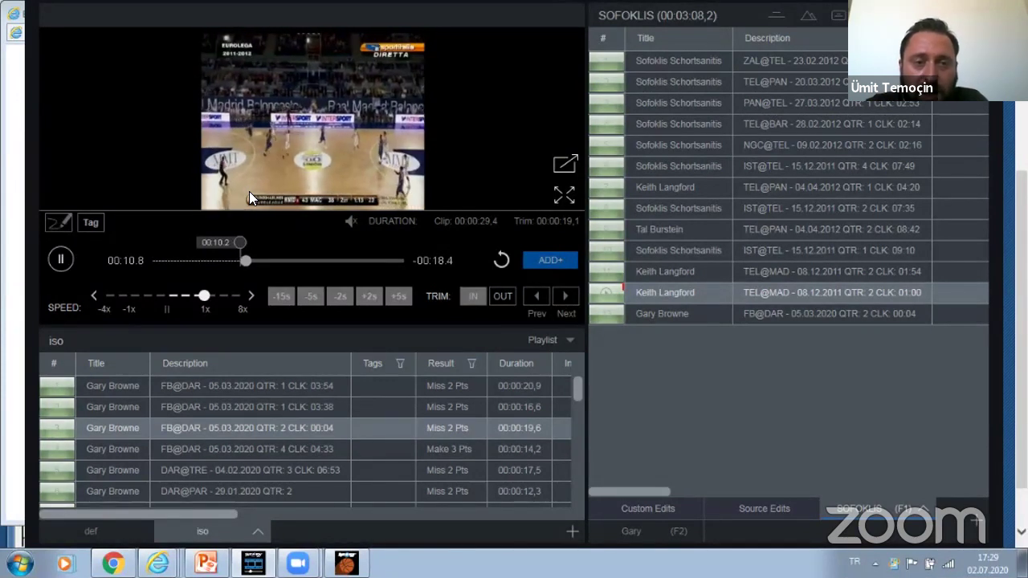
click(248, 193)
click(249, 196)
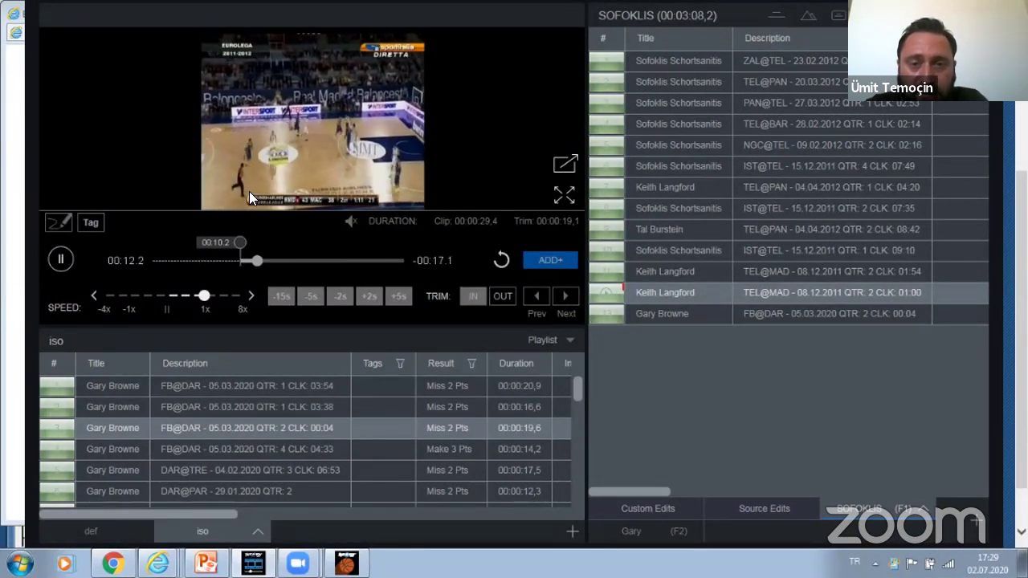
click(249, 196)
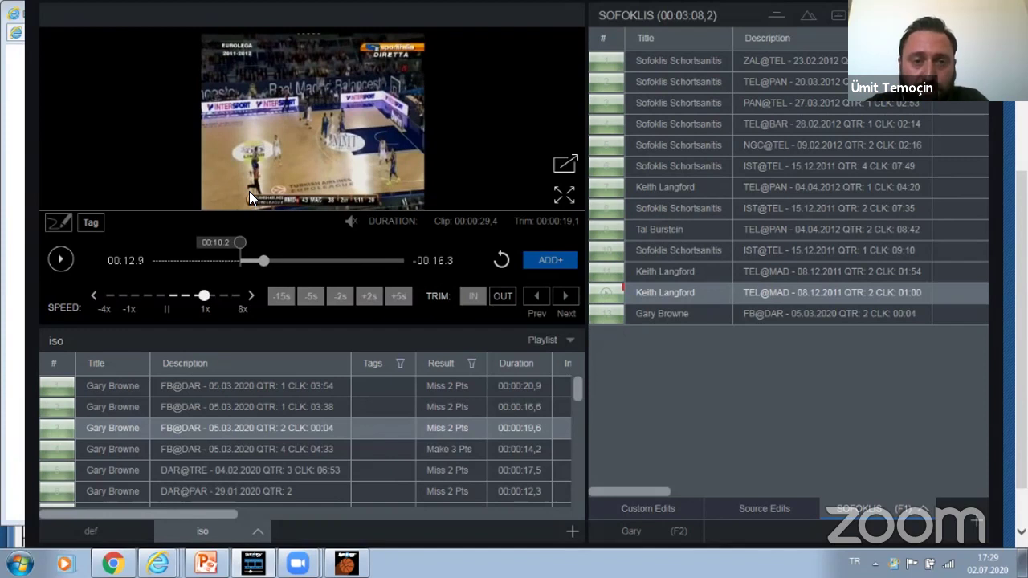
click(249, 191)
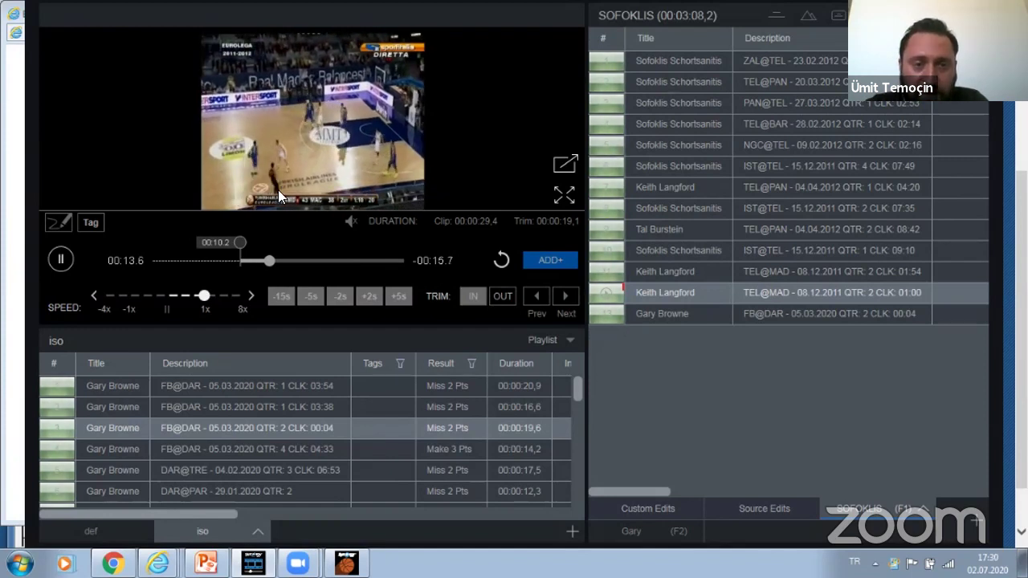
click(371, 261)
key(space)
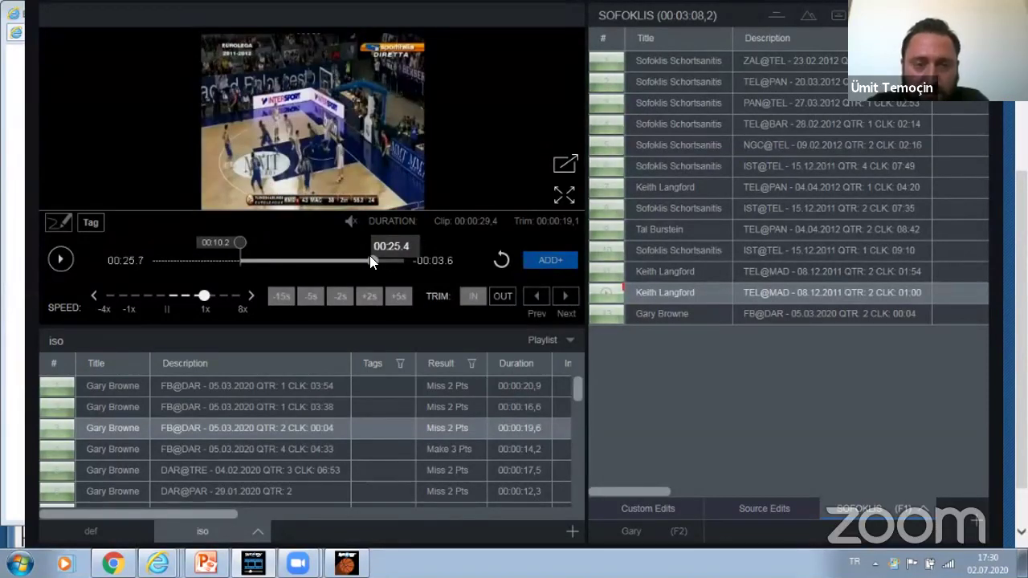
key(Left)
key(space)
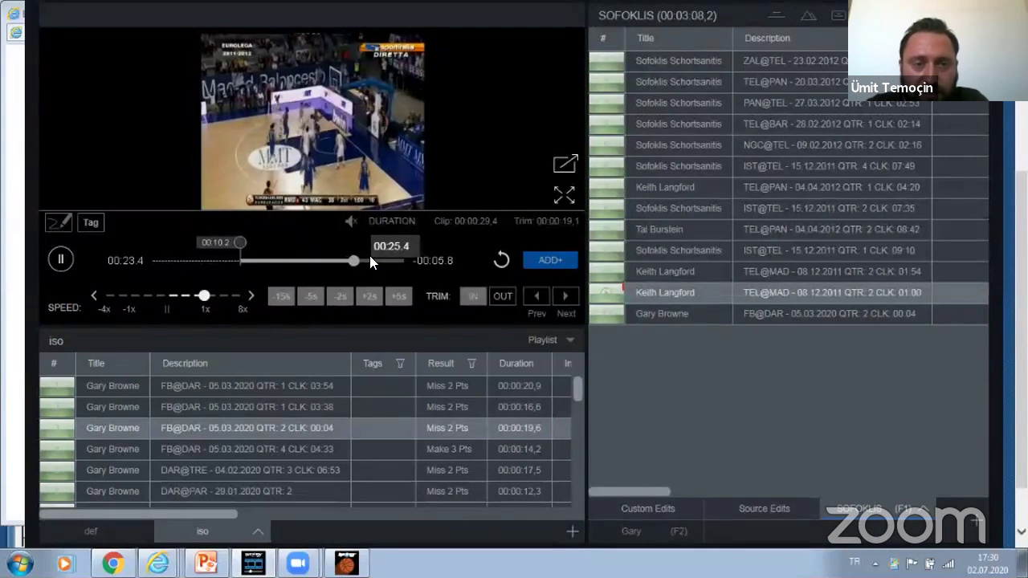
key(space)
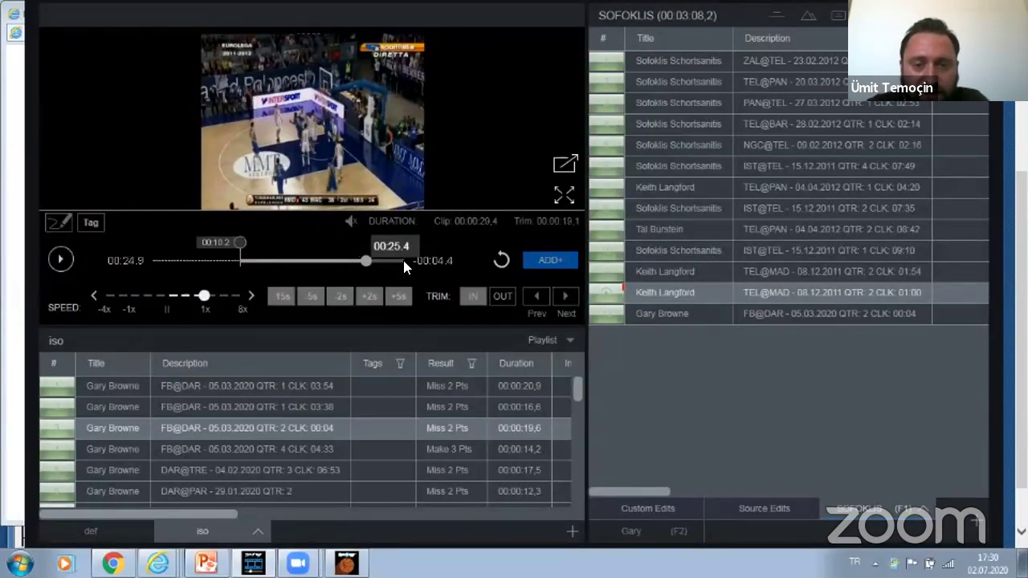
click(499, 294)
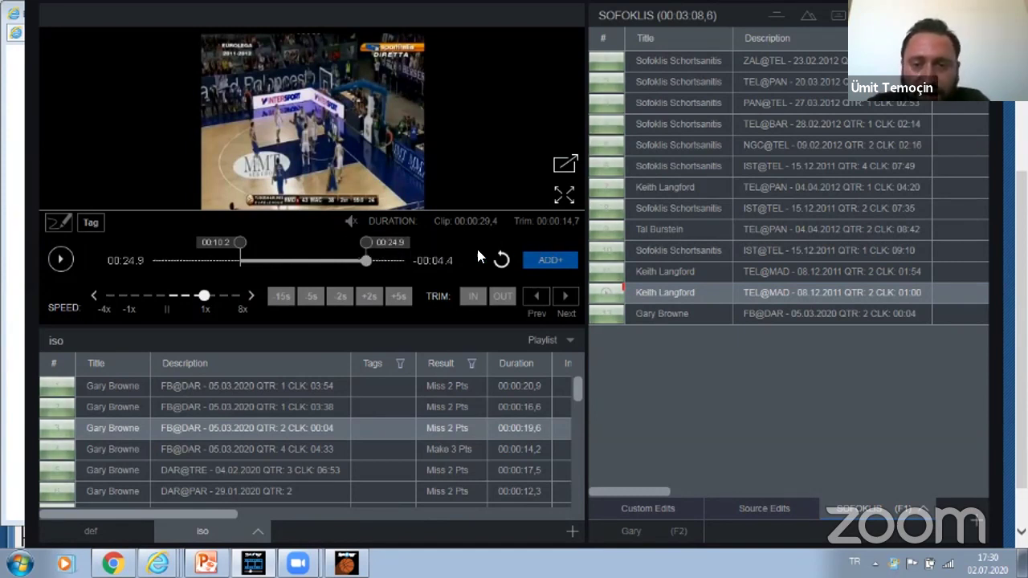
Replay the trimmed clip 12 of the SOFOKLIS edit and watch it in full screen, pausing at 00:19.9
click(612, 270)
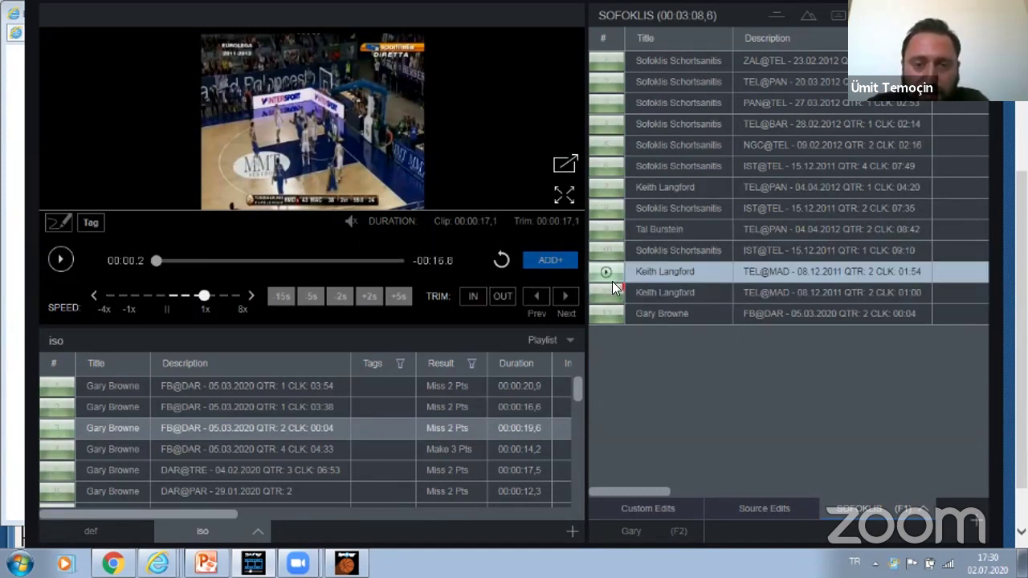
click(611, 285)
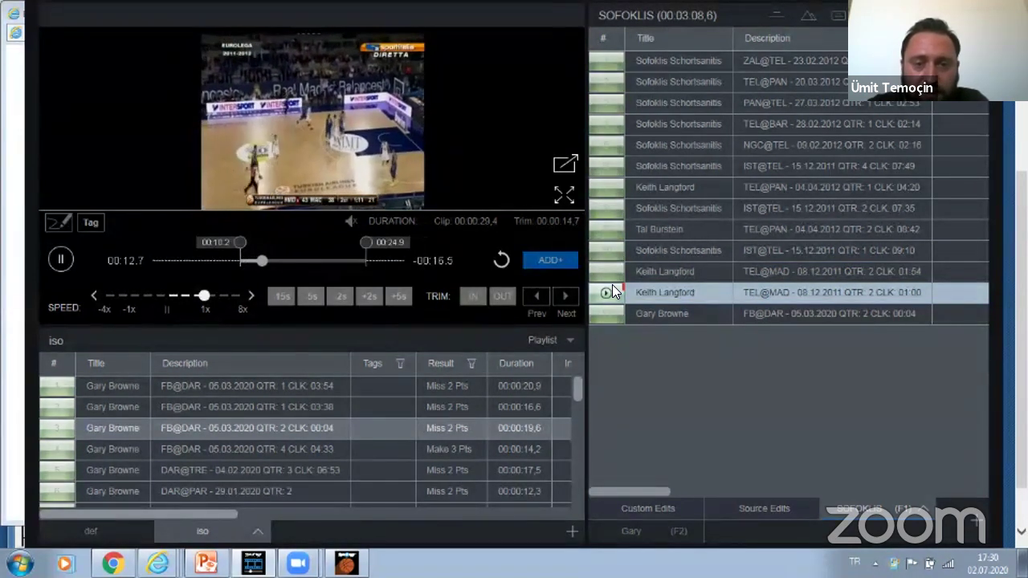
click(554, 209)
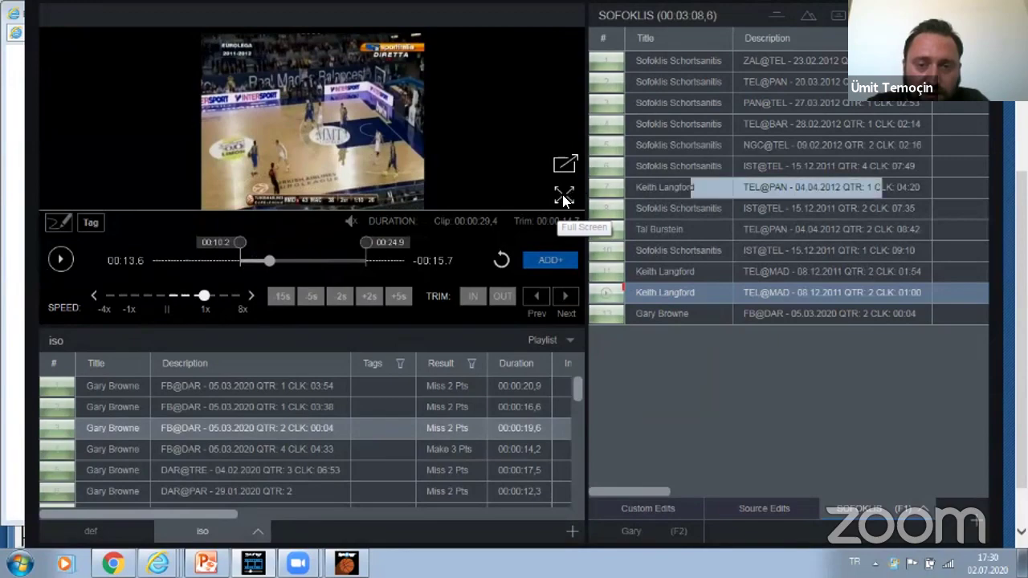
click(561, 197)
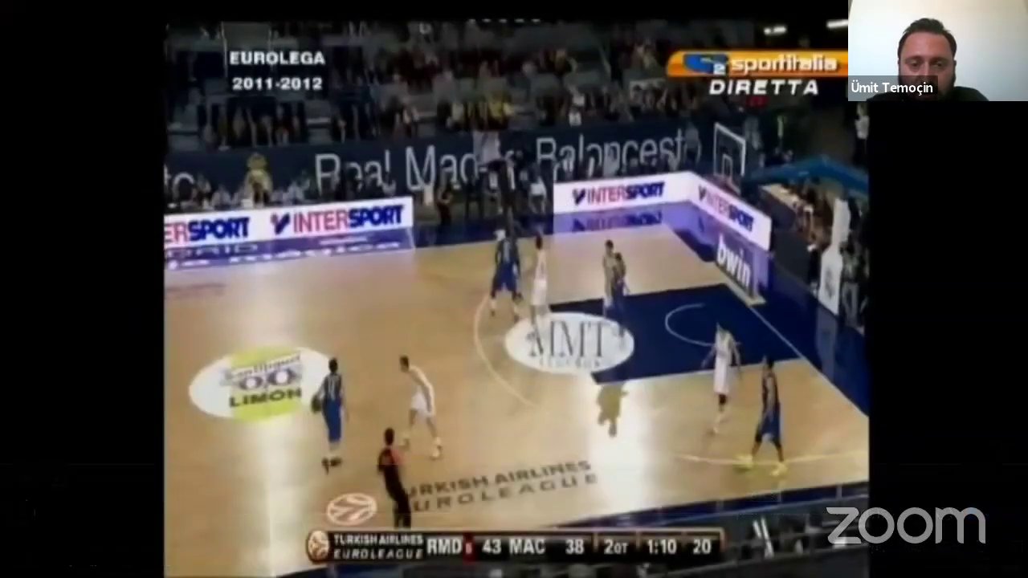
key(space)
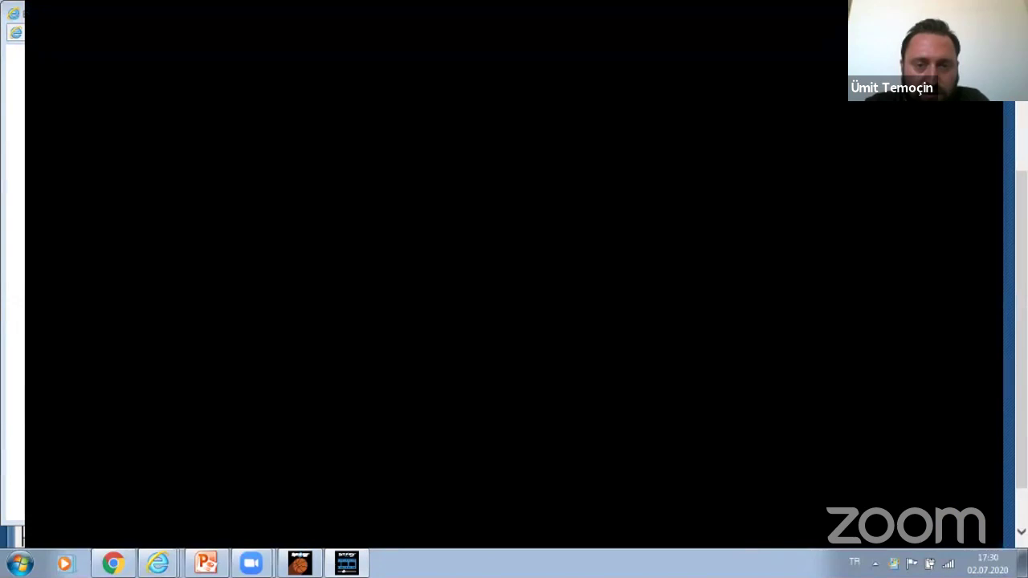
key(space)
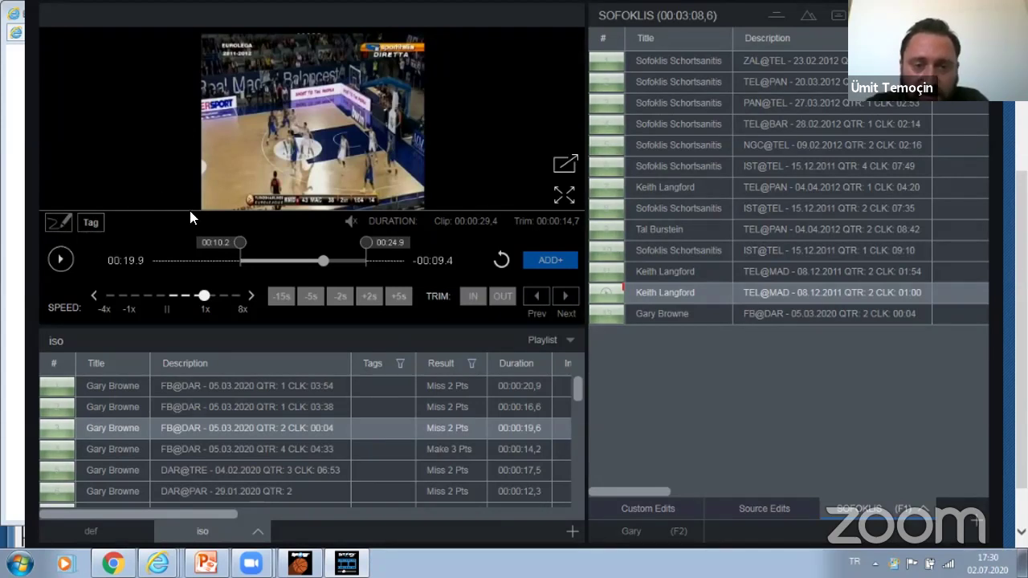
Detach the video player into its own window, reposition it, and return it to the editor layout
click(566, 165)
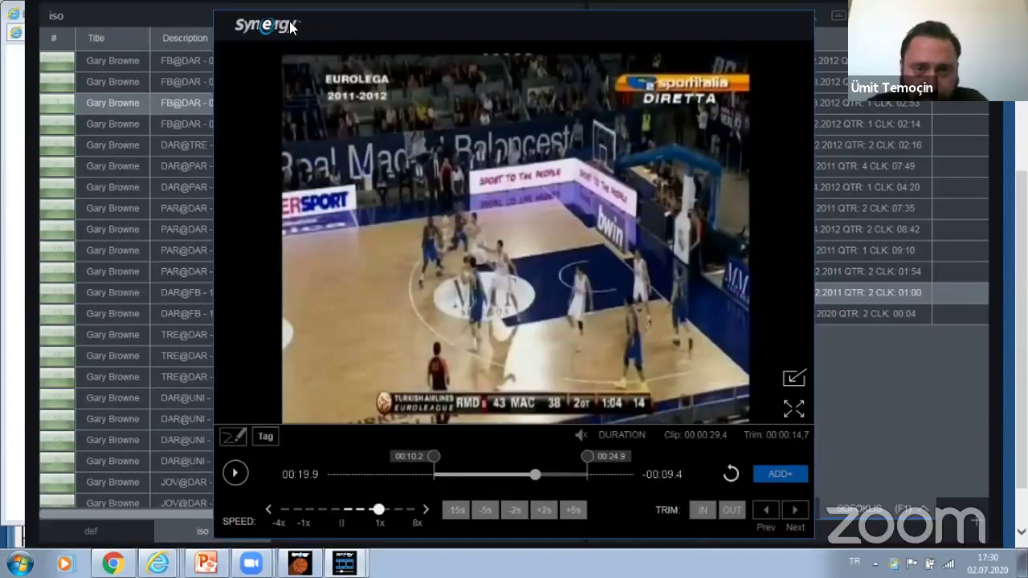
drag(306, 25, 275, 28)
double_click(458, 134)
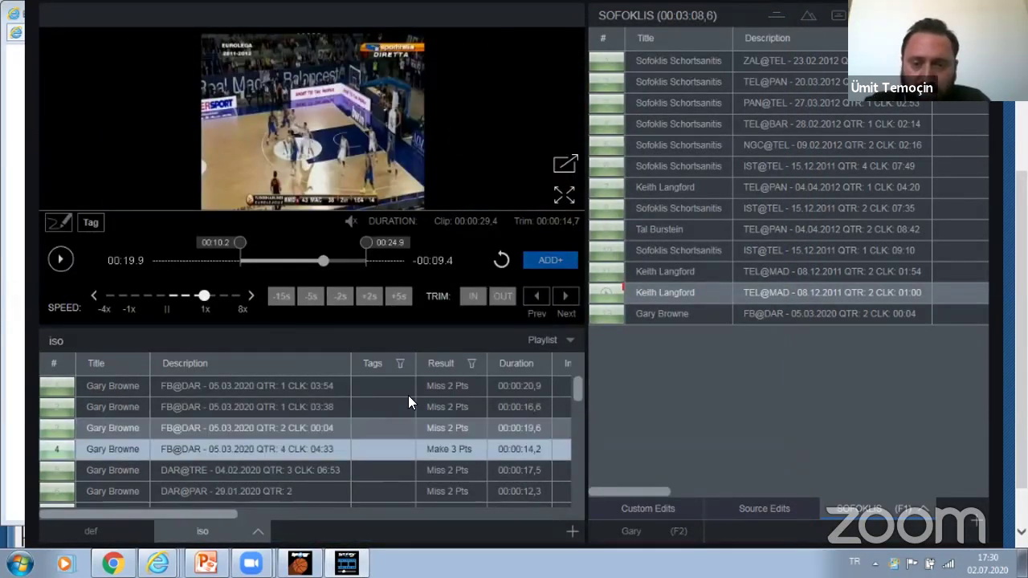
Filter the iso clips by the Miss 3 Pts and Turnover results, and clear the filter again
click(472, 364)
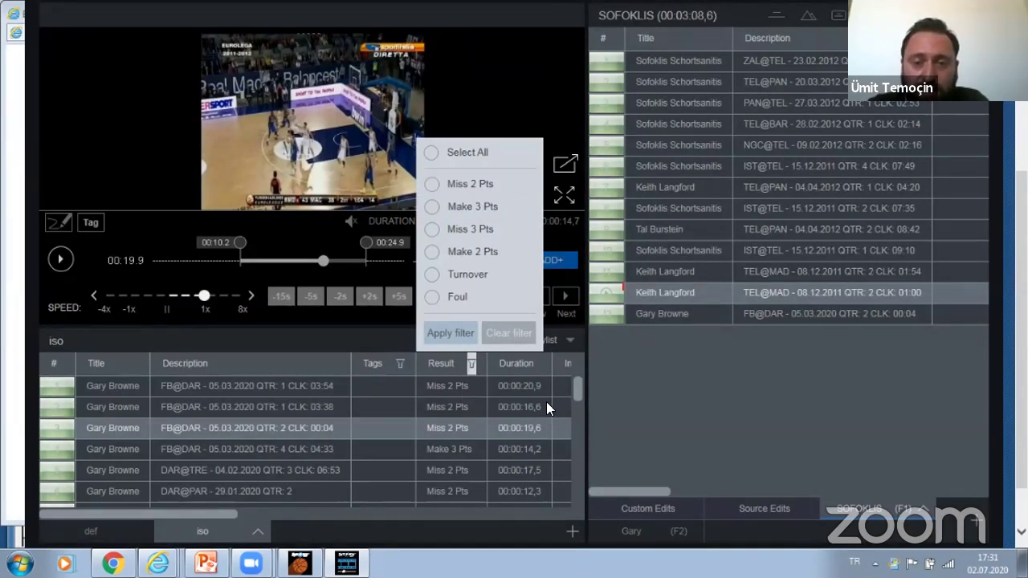
click(431, 232)
click(431, 275)
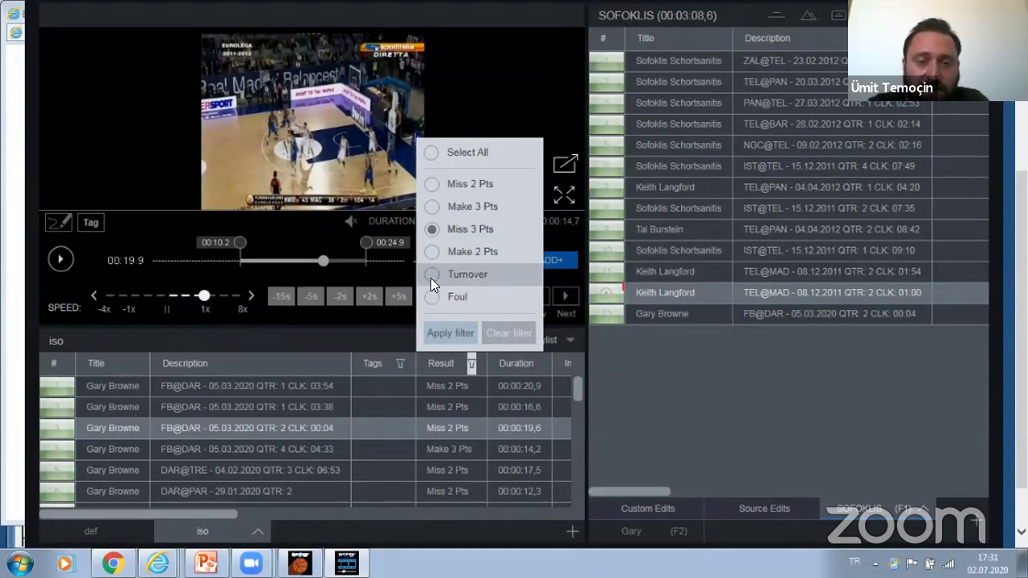
click(456, 334)
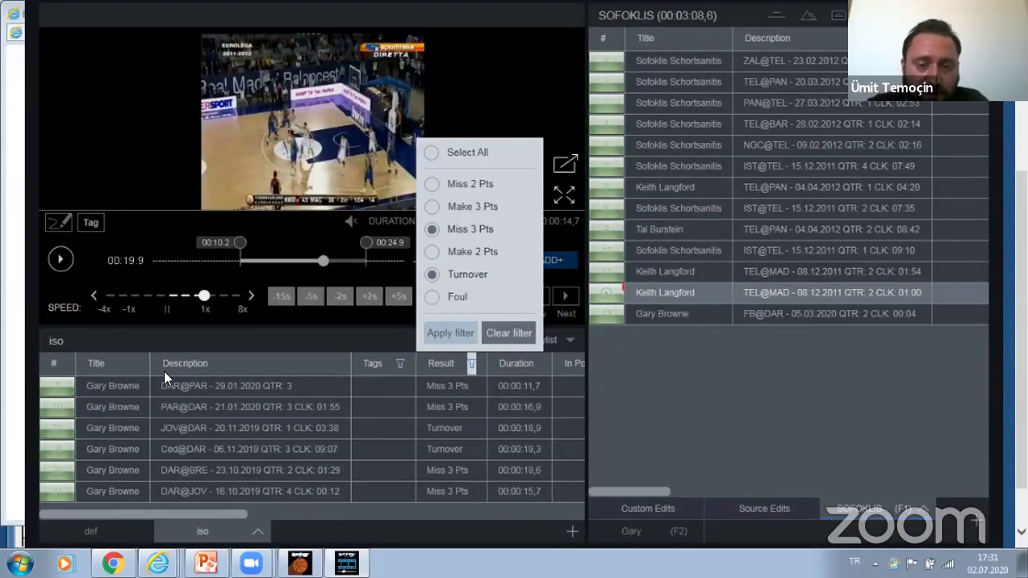
click(511, 332)
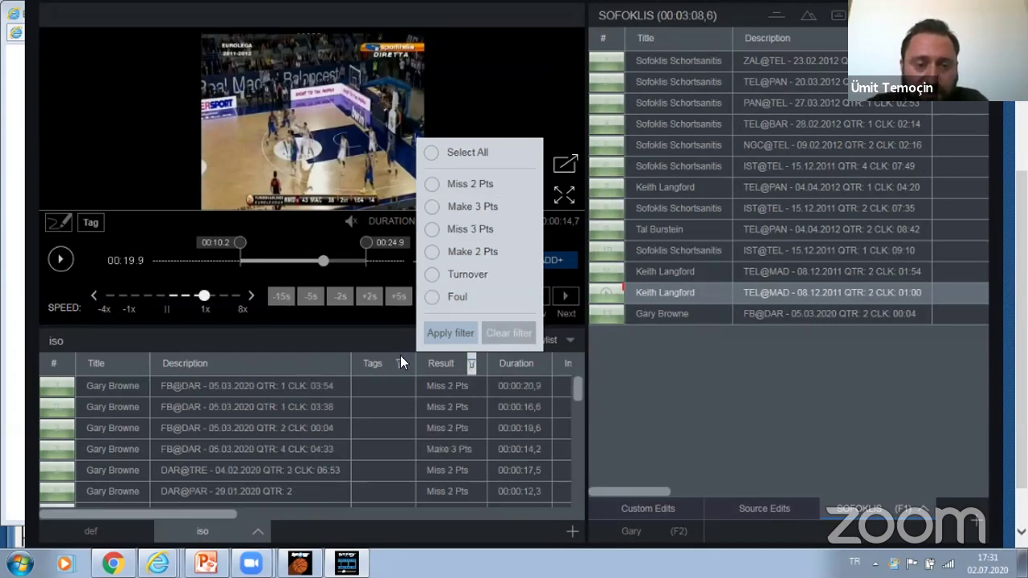
click(644, 391)
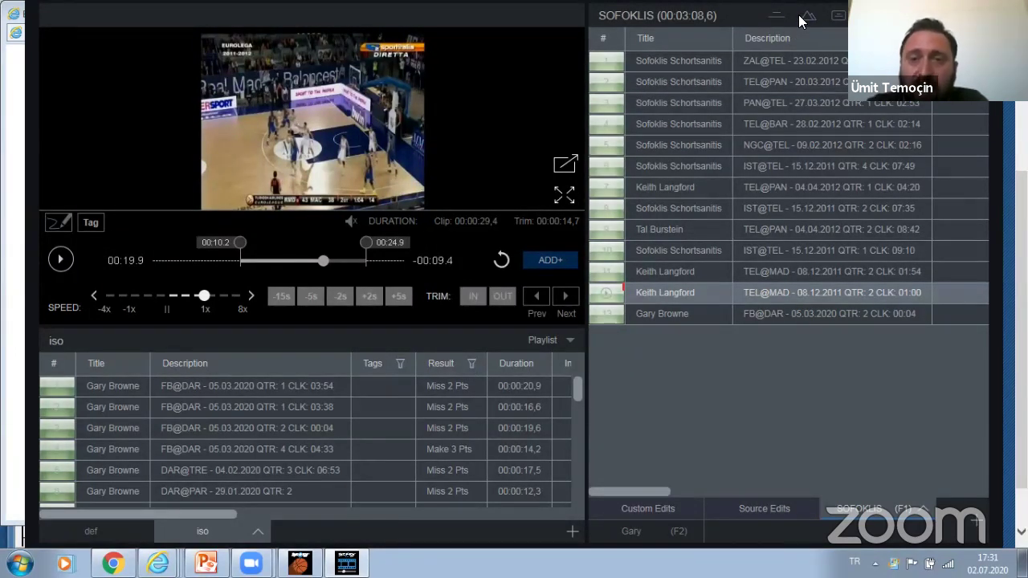
Add the 1DWN picture from the EFES folder as an image slide before the first SOFOKLIS clip, and preview the slide
click(620, 61)
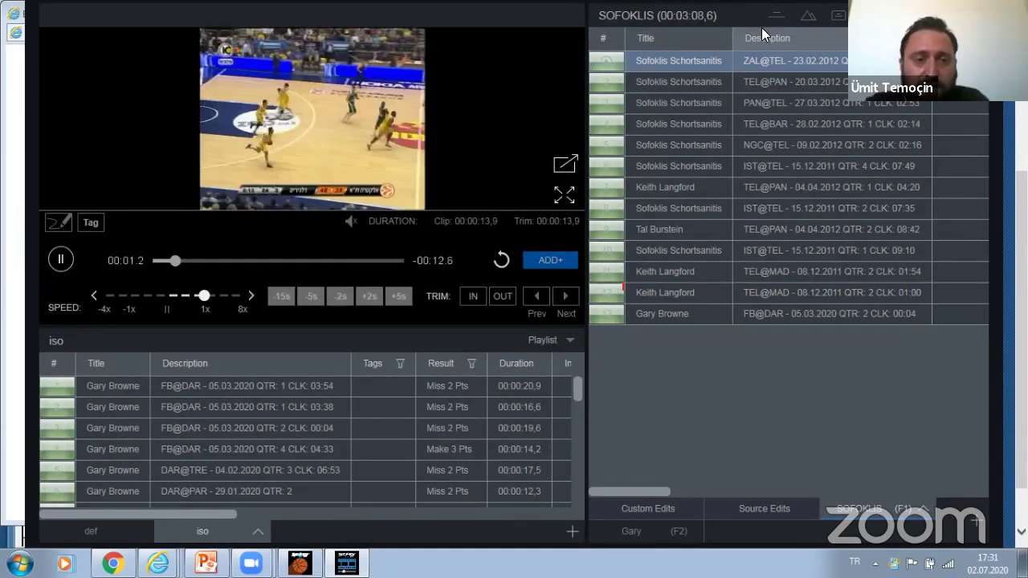
key(space)
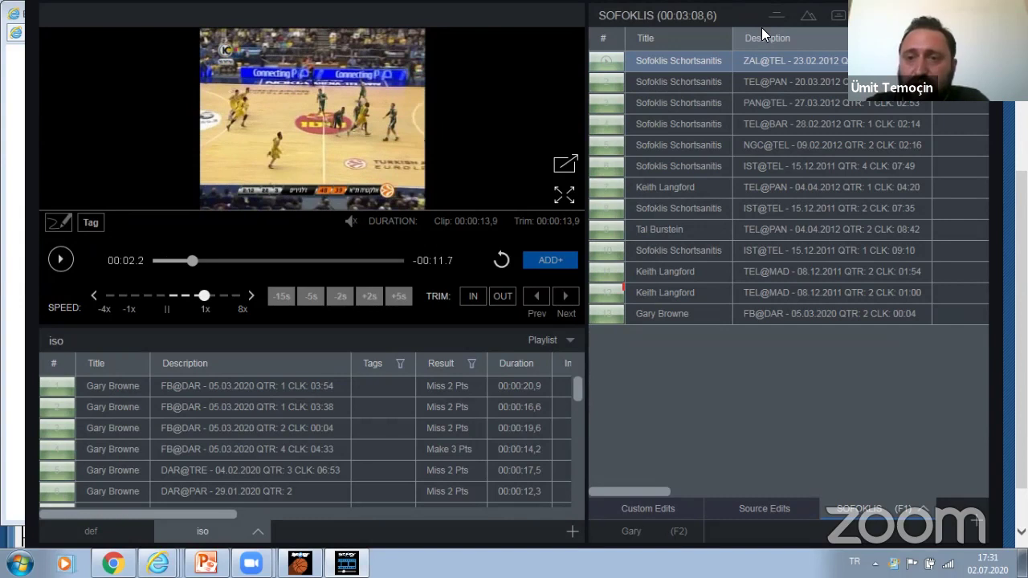
click(806, 17)
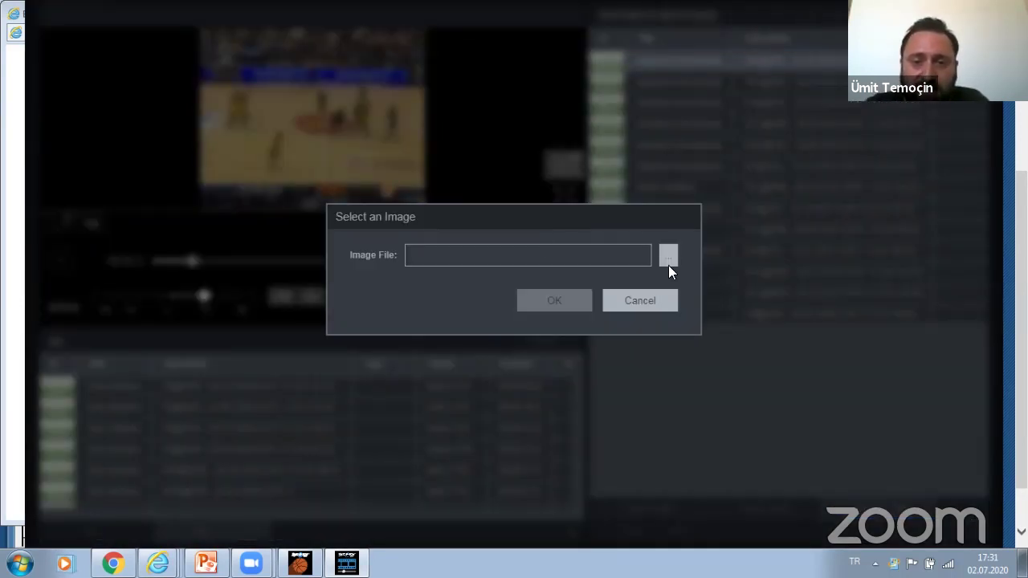
click(647, 300)
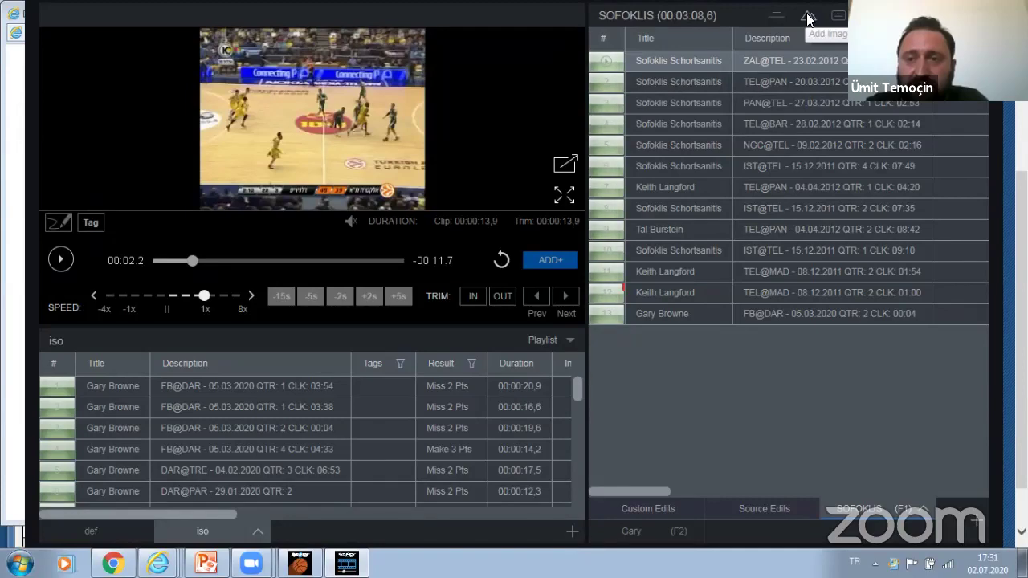
click(808, 17)
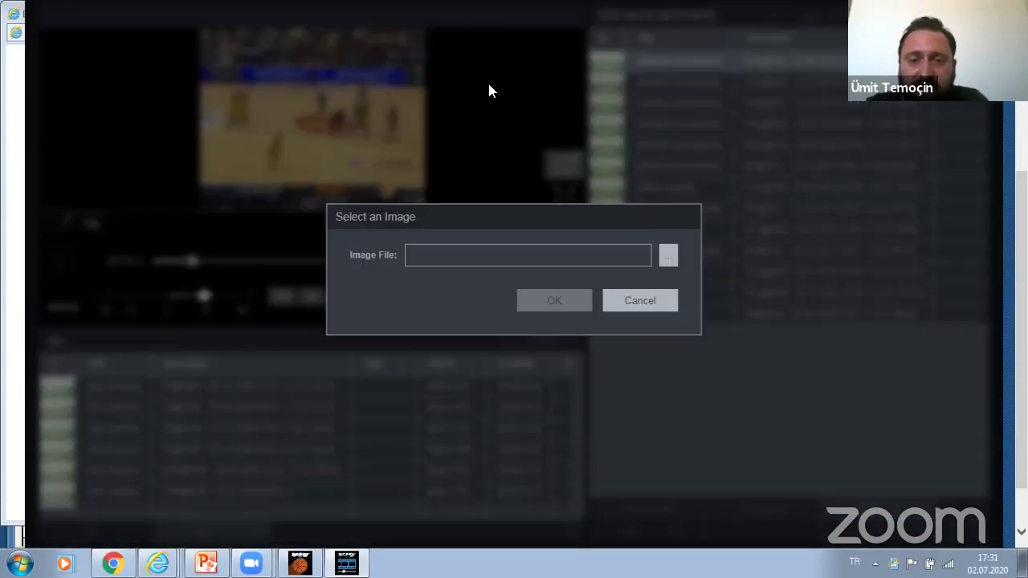
click(668, 256)
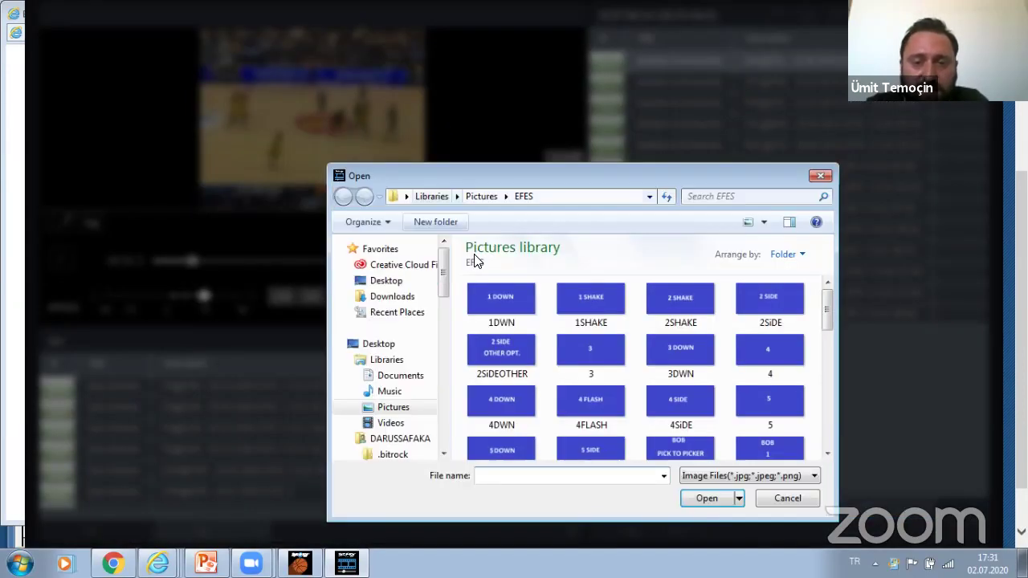
double_click(506, 302)
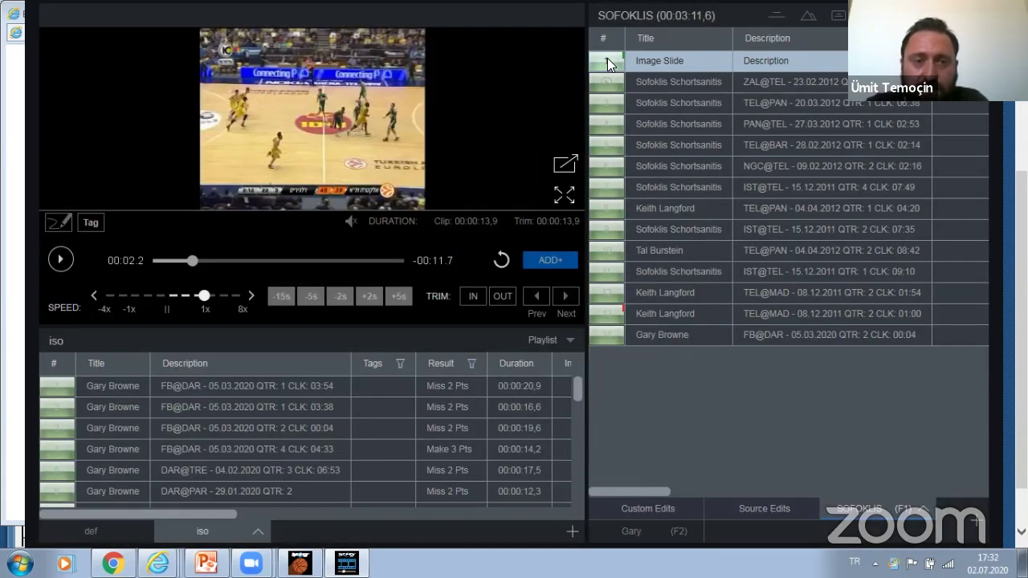
double_click(607, 58)
key(space)
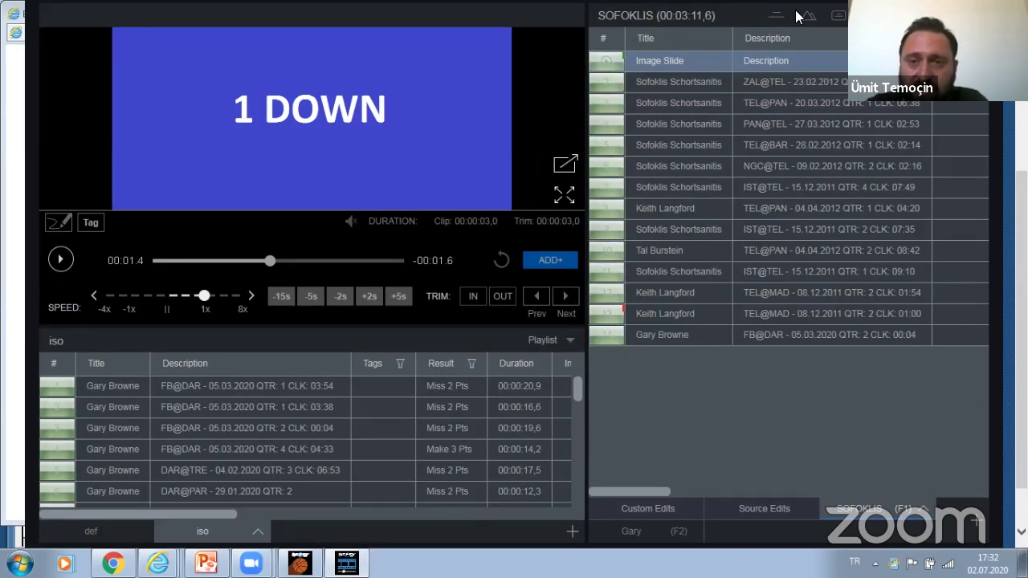
Add a text slide directly after the image slide in the SOFOKLIS edit, and preview it
key(Down)
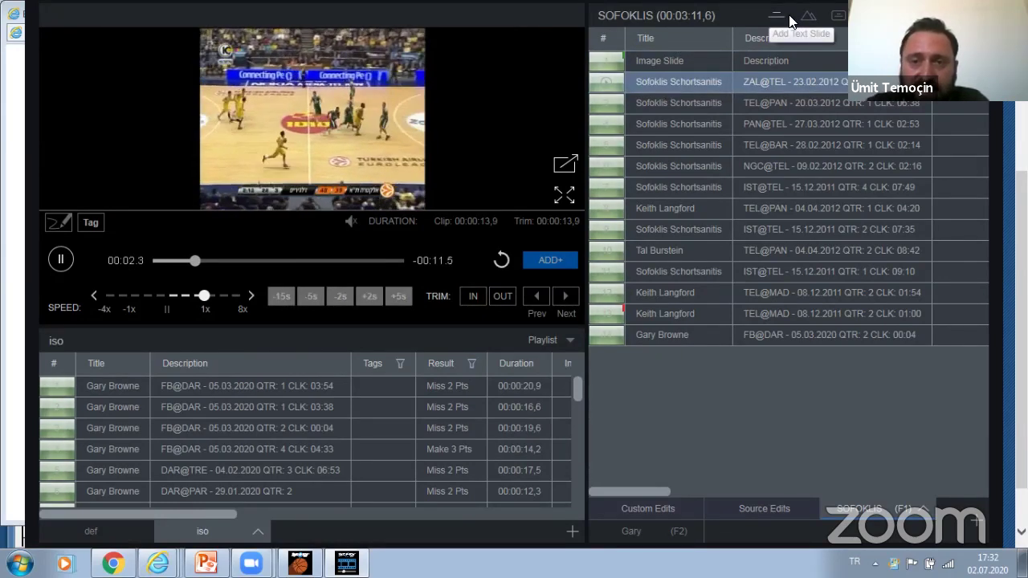
key(space)
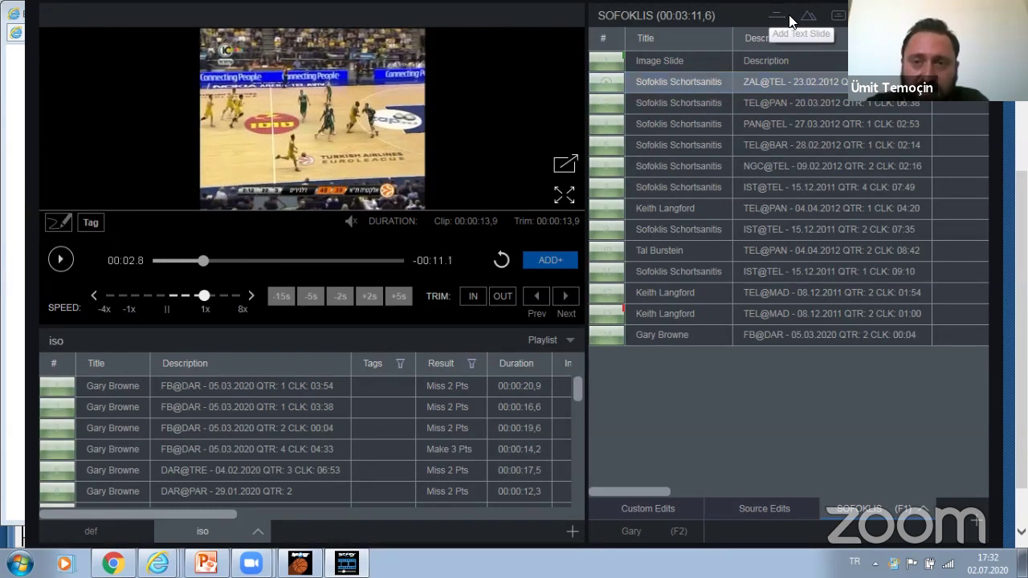
click(764, 27)
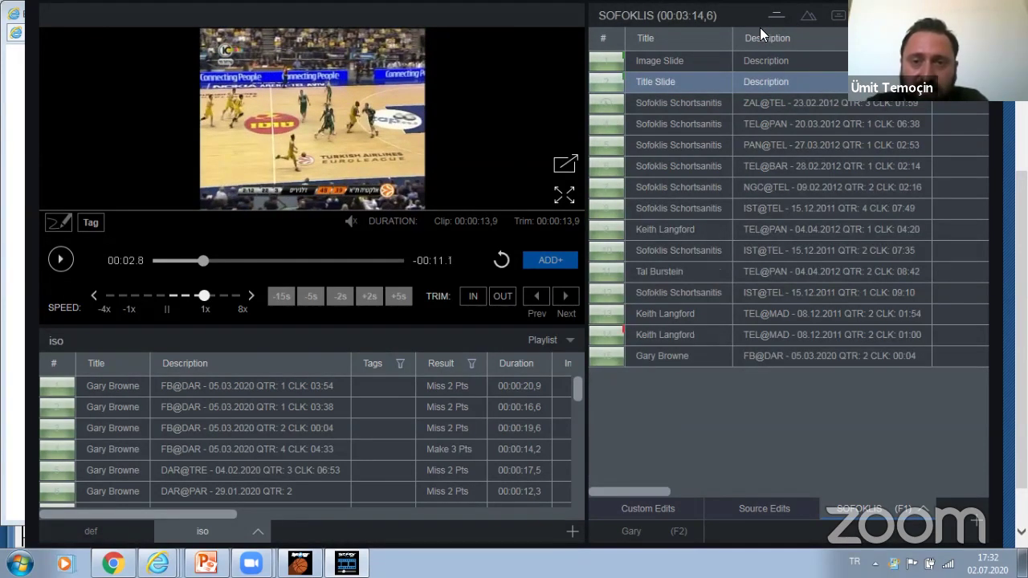
click(607, 81)
key(space)
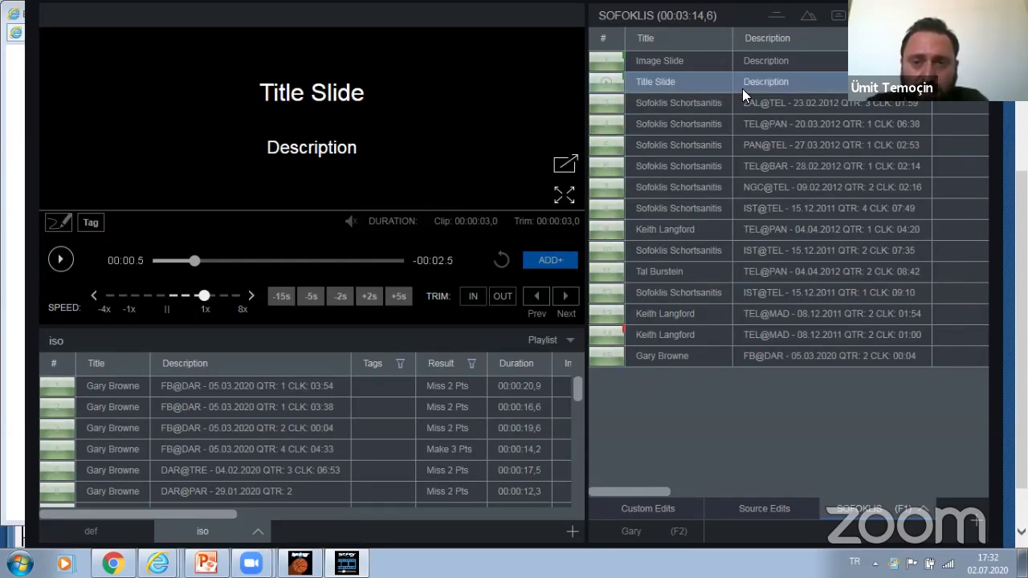
Set the text slide's title to Daçka and its description to Tekfen, and preview the edited slide
double_click(678, 81)
text(hh)
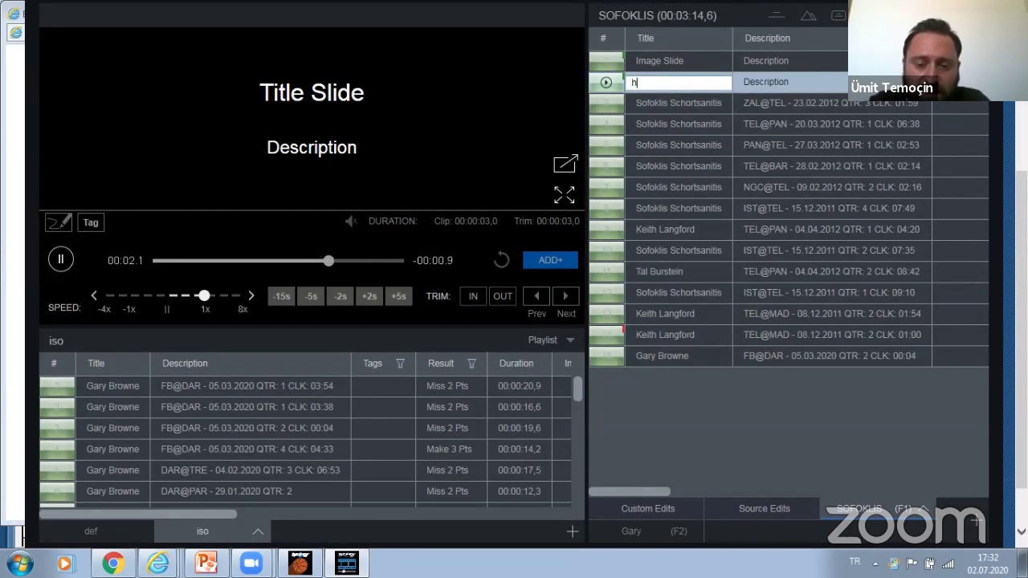
key(BackSpace)
text(Daçka)
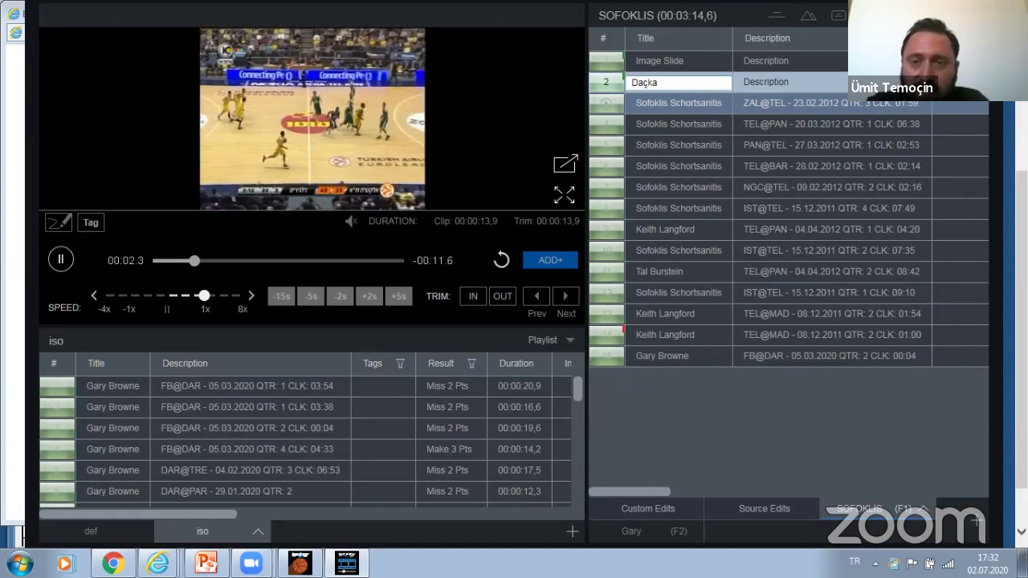
click(798, 82)
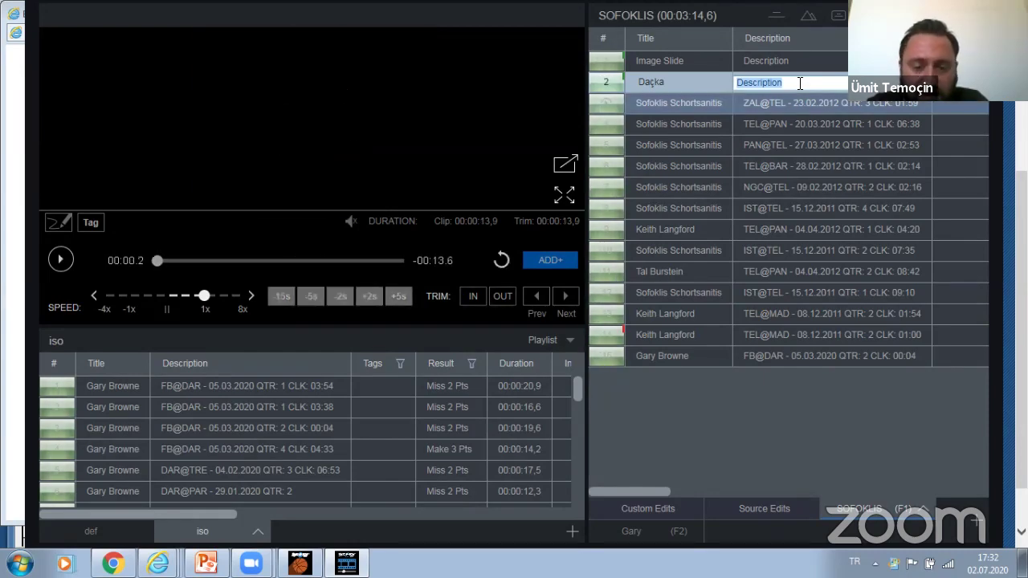
text(Tekd)
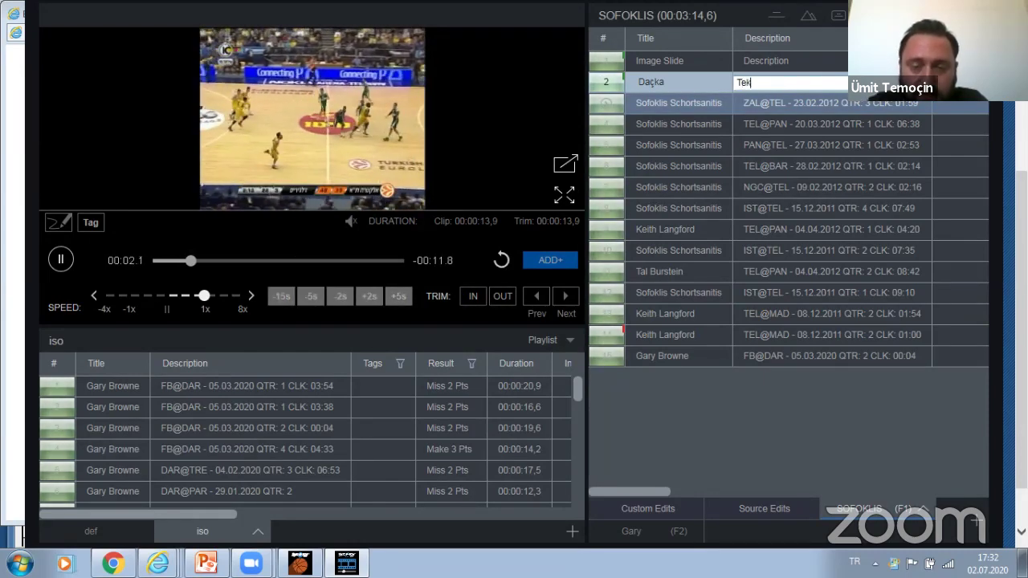
key(BackSpace)
text(fen)
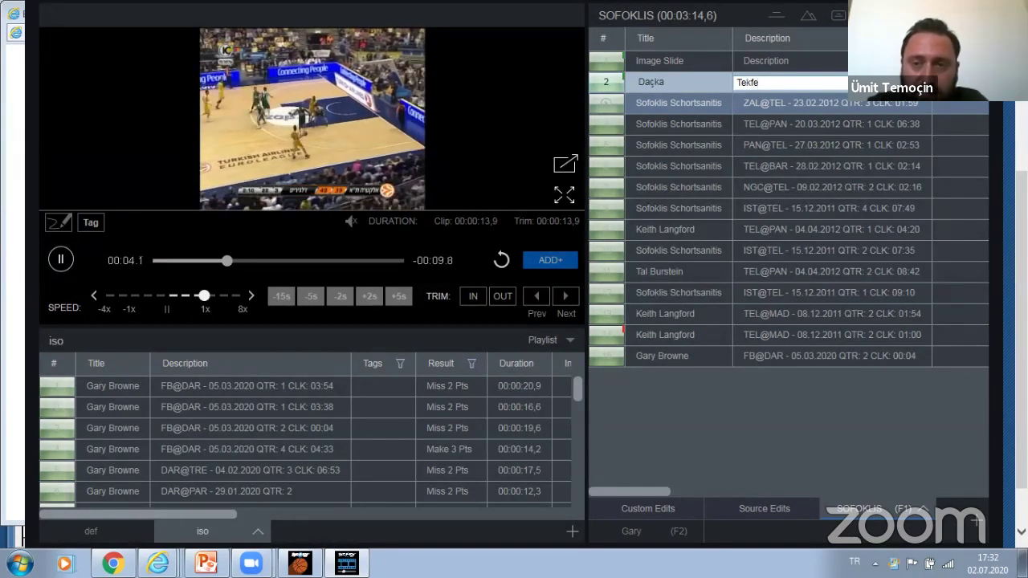
click(604, 83)
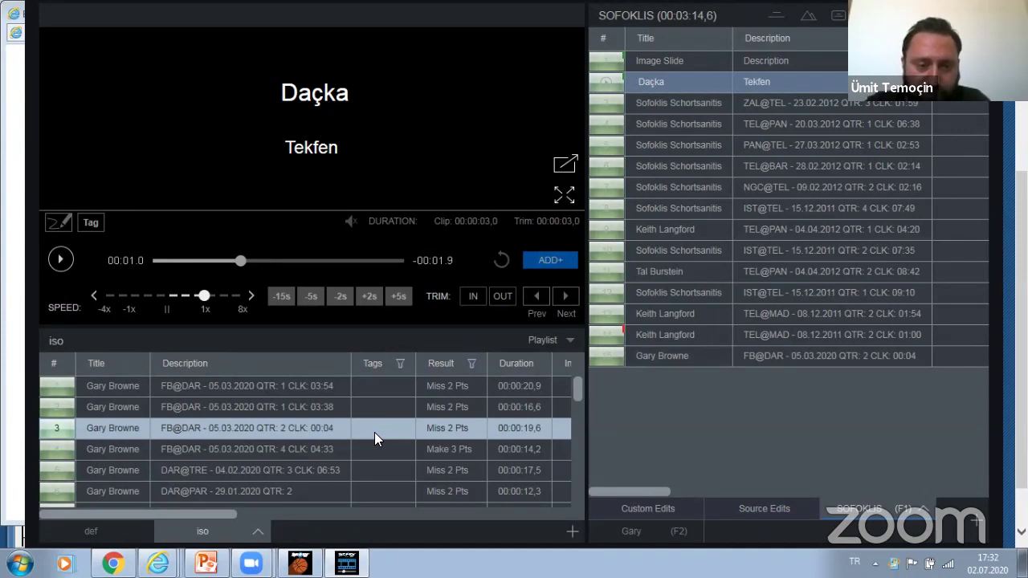
Close the iso clip list in the editor
click(257, 531)
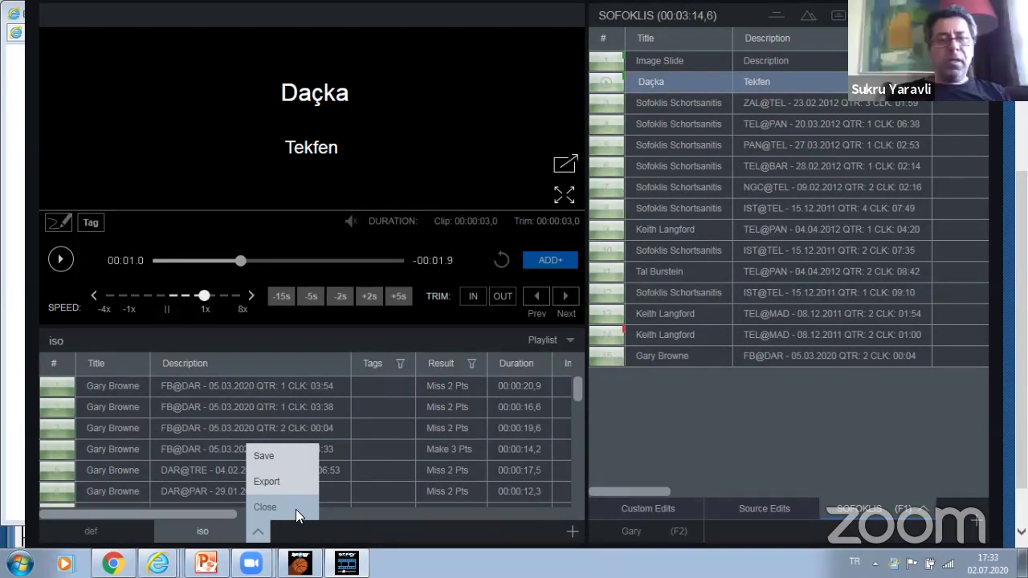
click(294, 508)
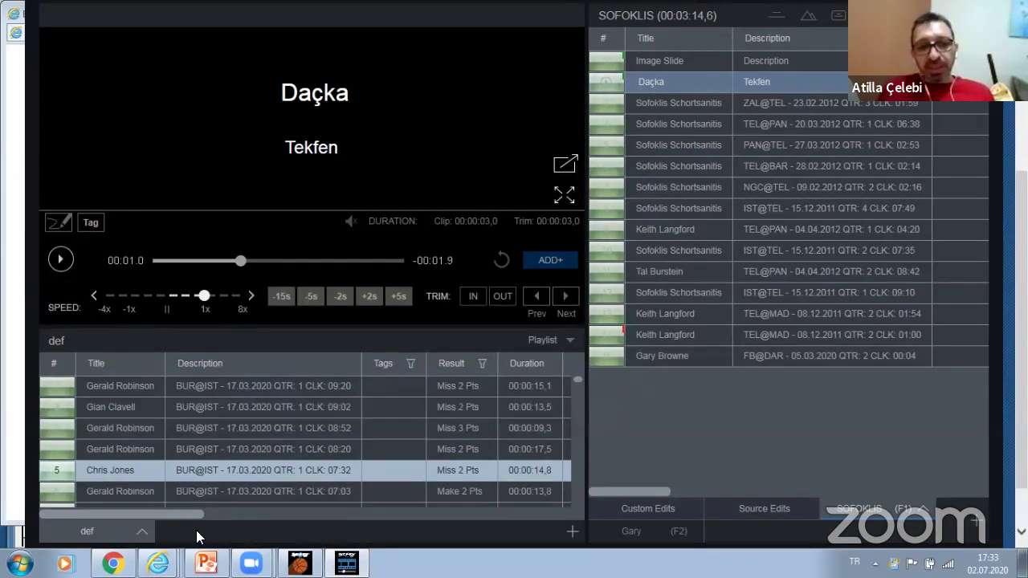
Switch to the Synergy Sports Multi-Game Player Views page in Internet Explorer and return from the Isolation breakdown to the Play Types table
mouse_move(157, 563)
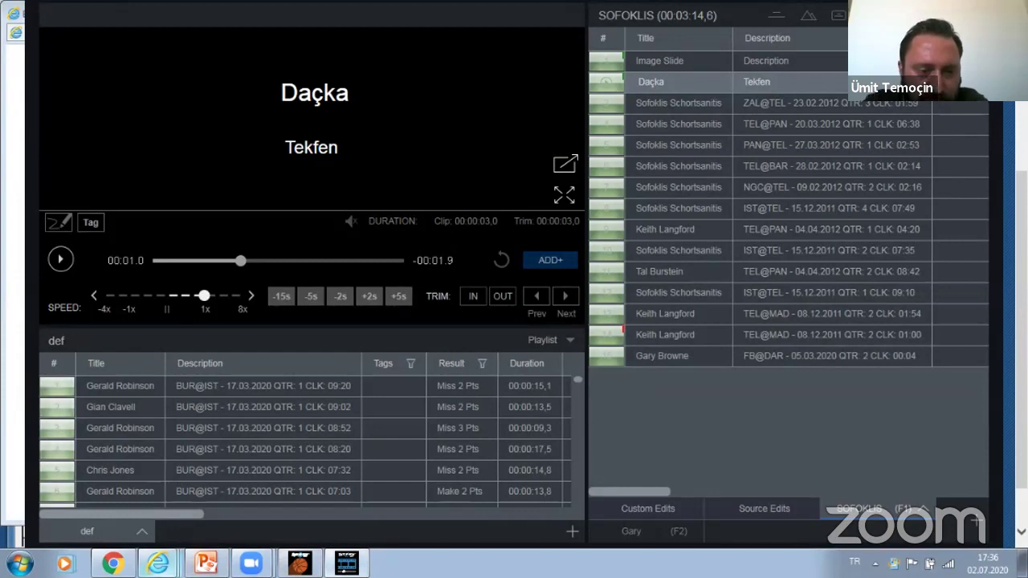
mouse_move(157, 563)
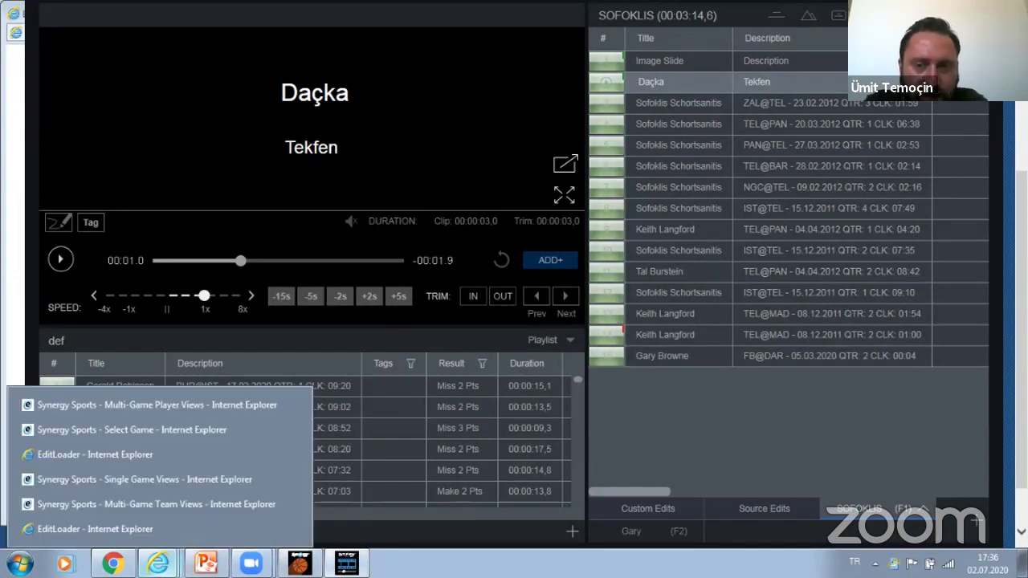
click(188, 405)
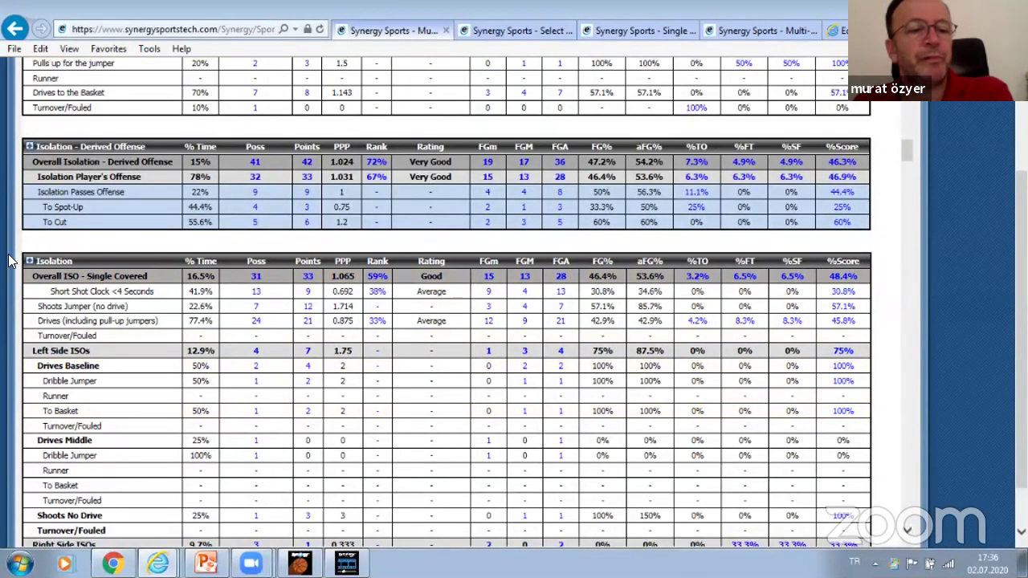
click(29, 261)
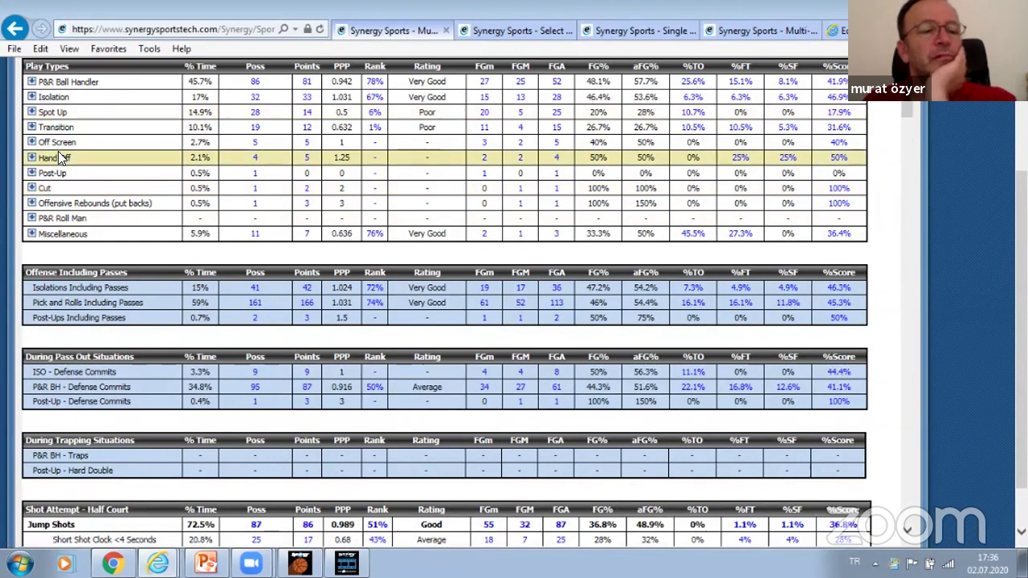
Open the Spot Up breakdown from the Play Types table and examine its No Dribble Jumper row
click(33, 114)
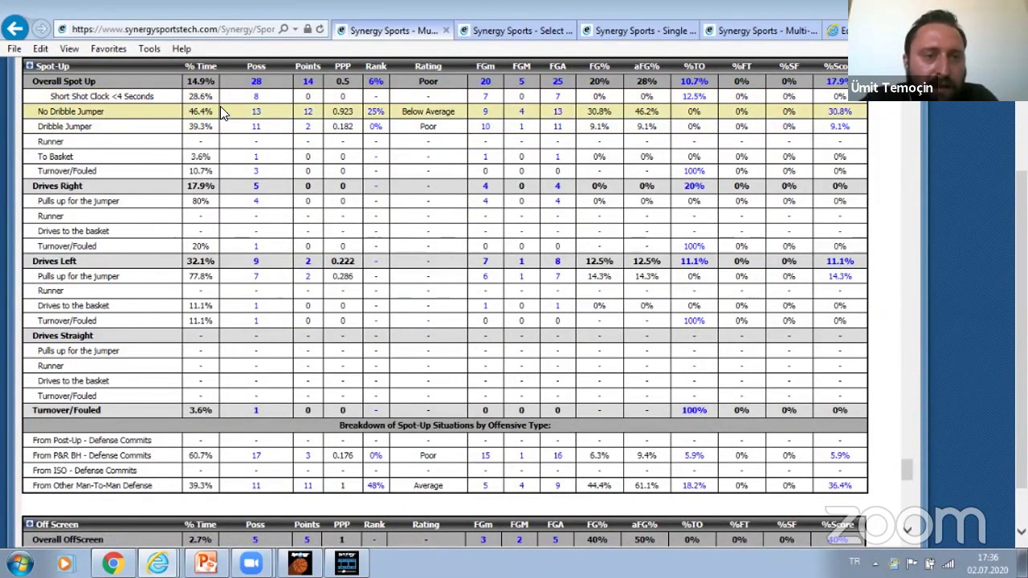
click(49, 67)
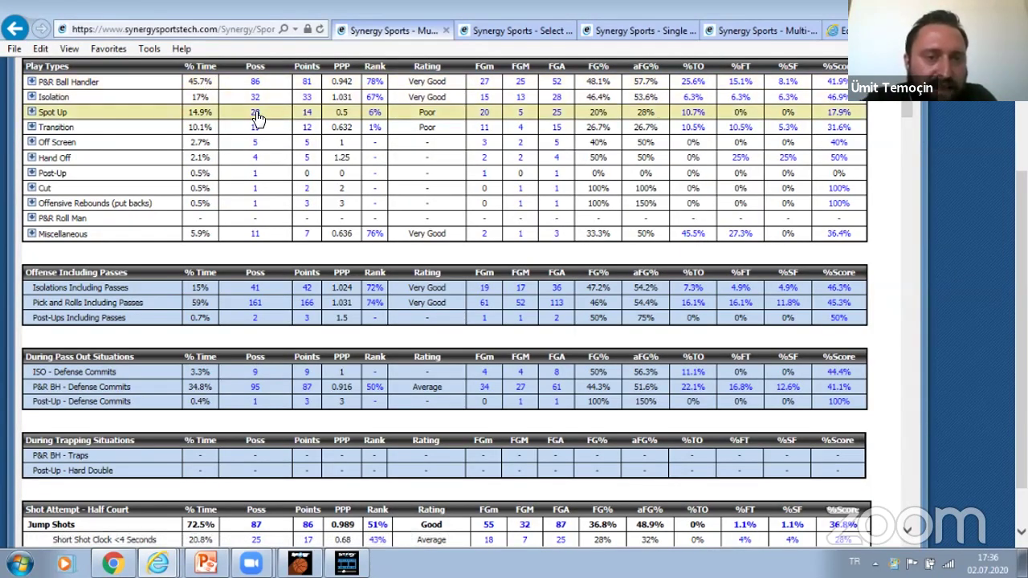
click(32, 113)
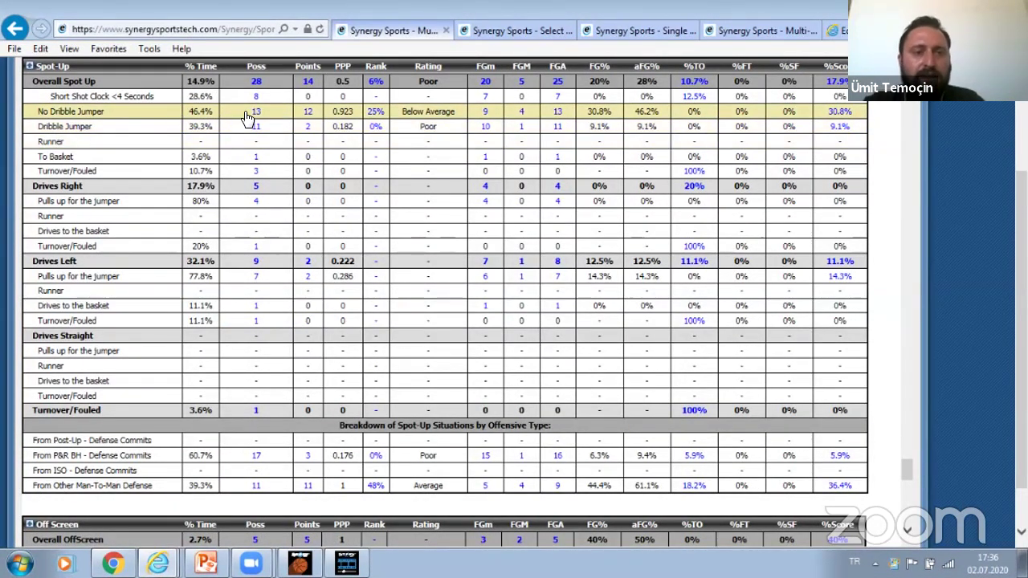
double_click(201, 111)
click(135, 117)
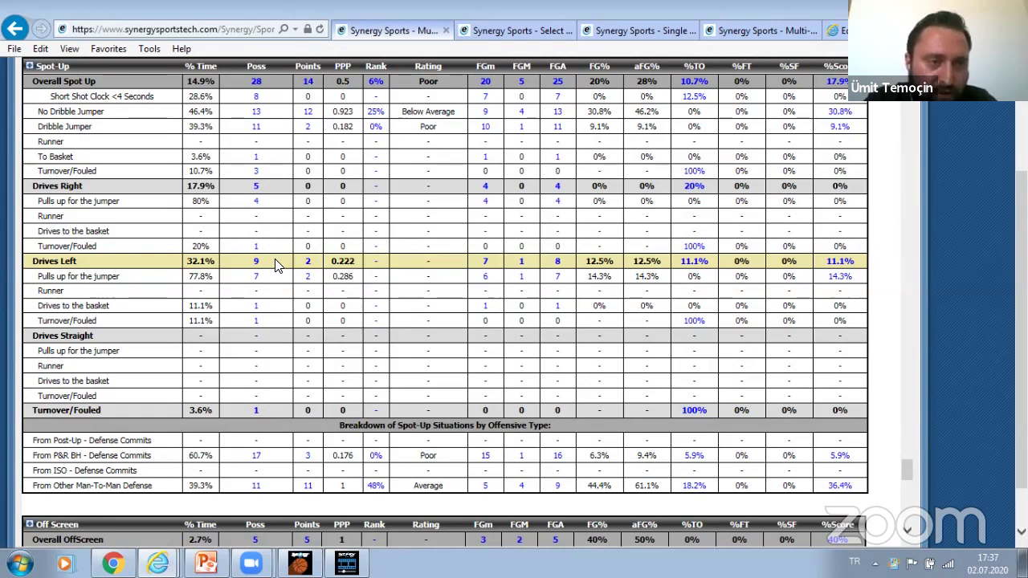
Return to the Play Types table and open the Transition breakdown
click(31, 68)
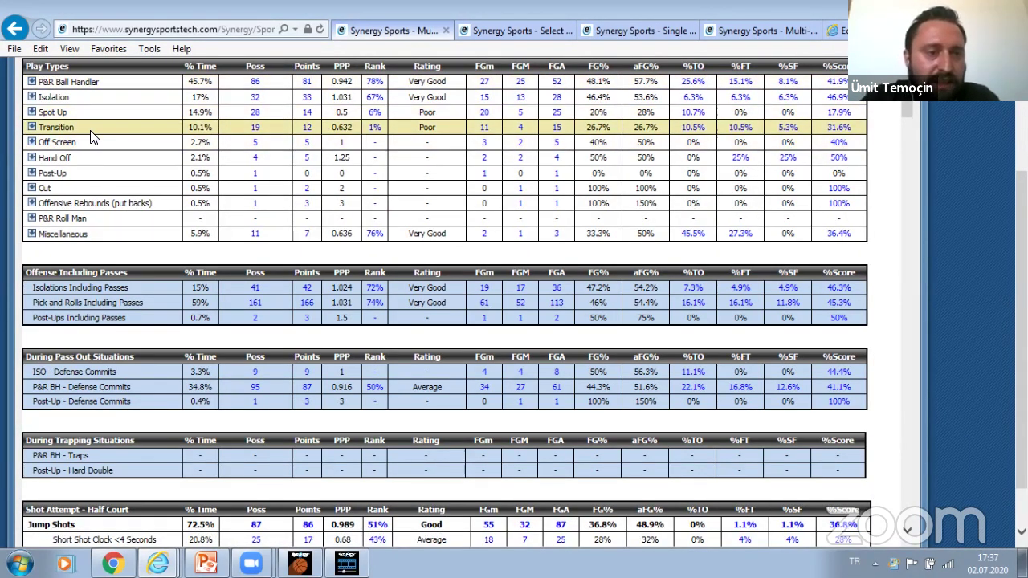
click(31, 127)
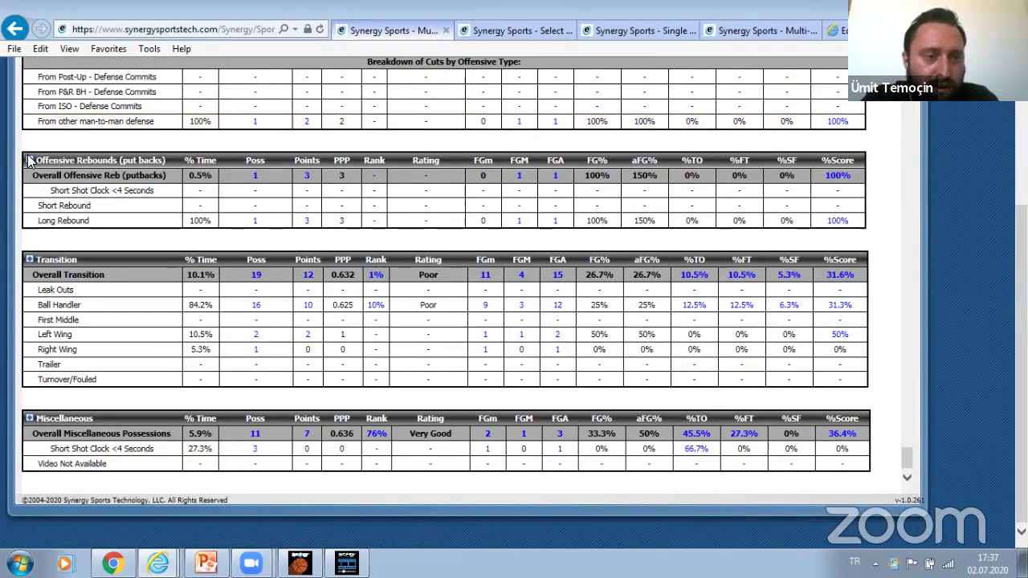
Return to the Play Types table, examine the Off Screen breakdown by shooter's left and right, and go back to the table
click(28, 161)
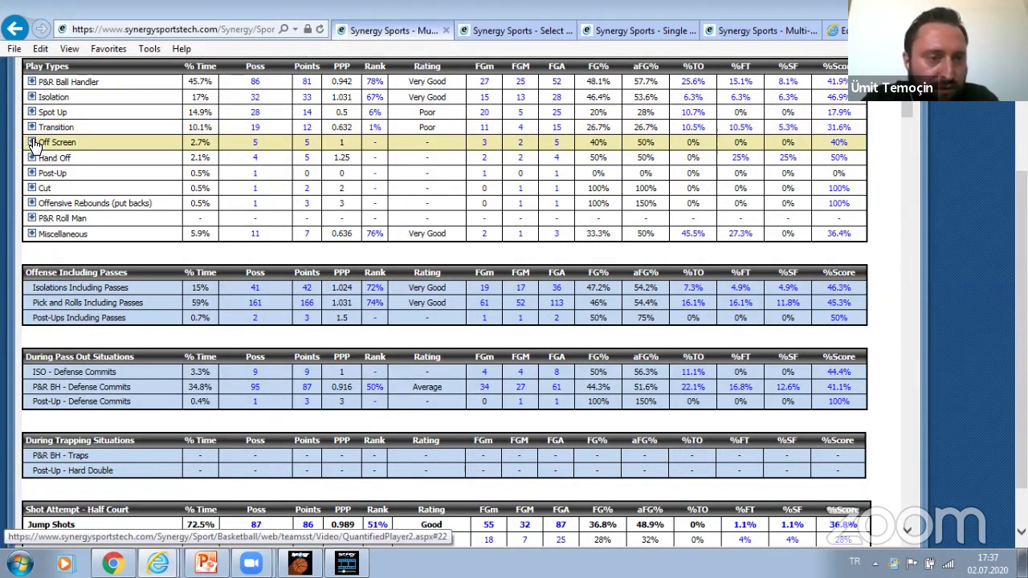
click(32, 141)
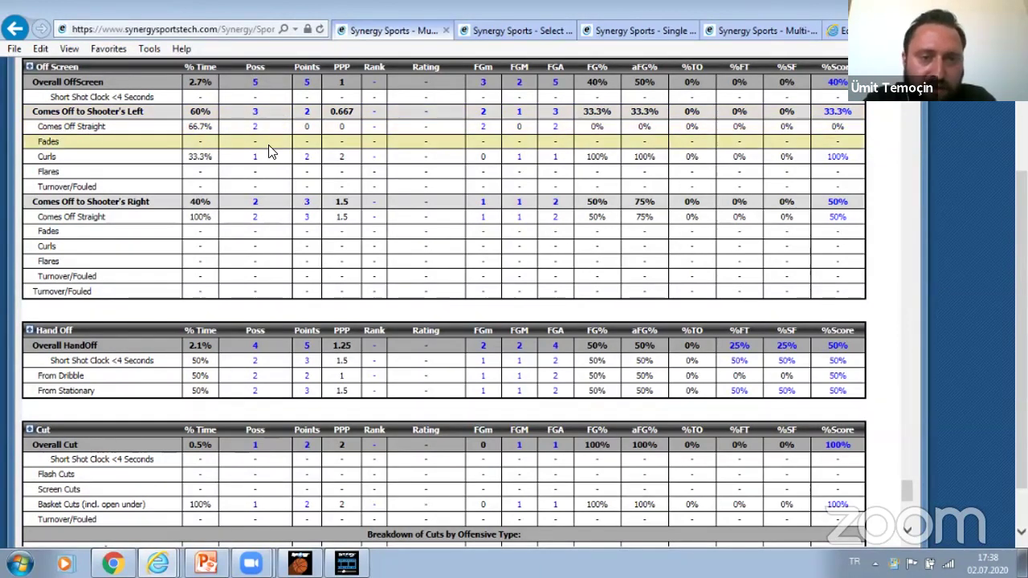
click(29, 68)
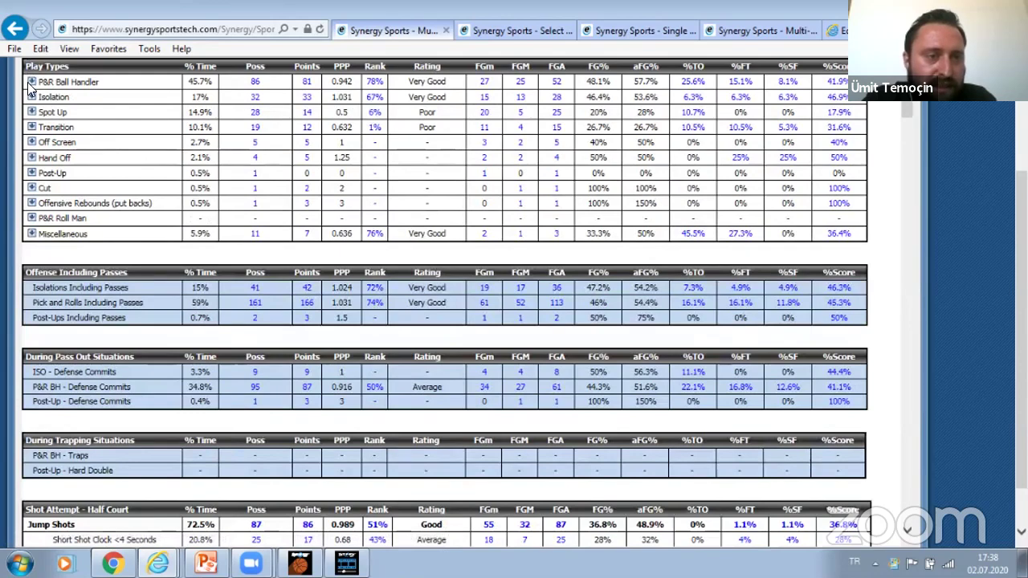
click(31, 142)
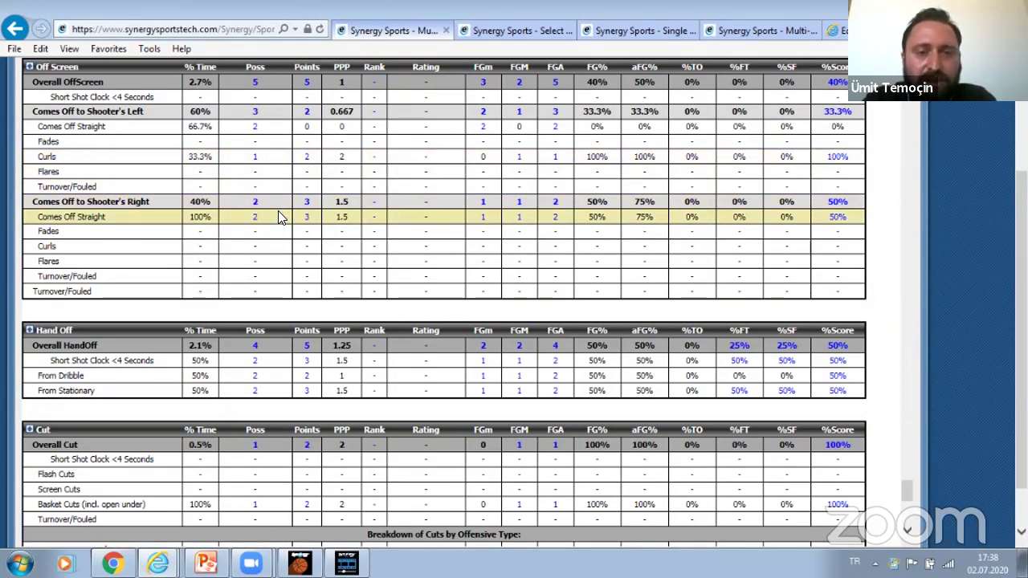
click(28, 67)
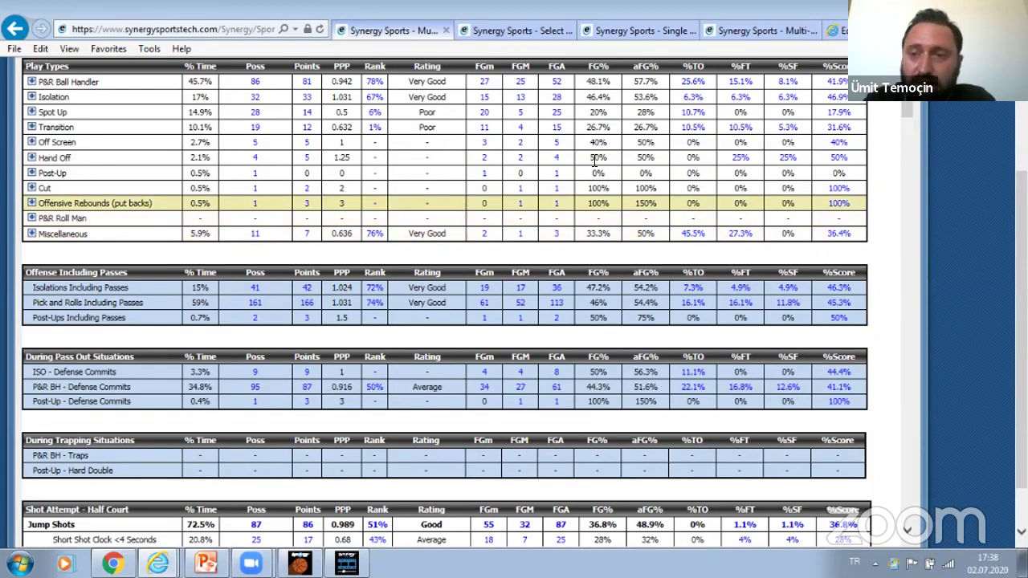
Open the printable view of the player's offensive report and return to the Multi-Game Player Views page
scroll(907, 108, up, 3)
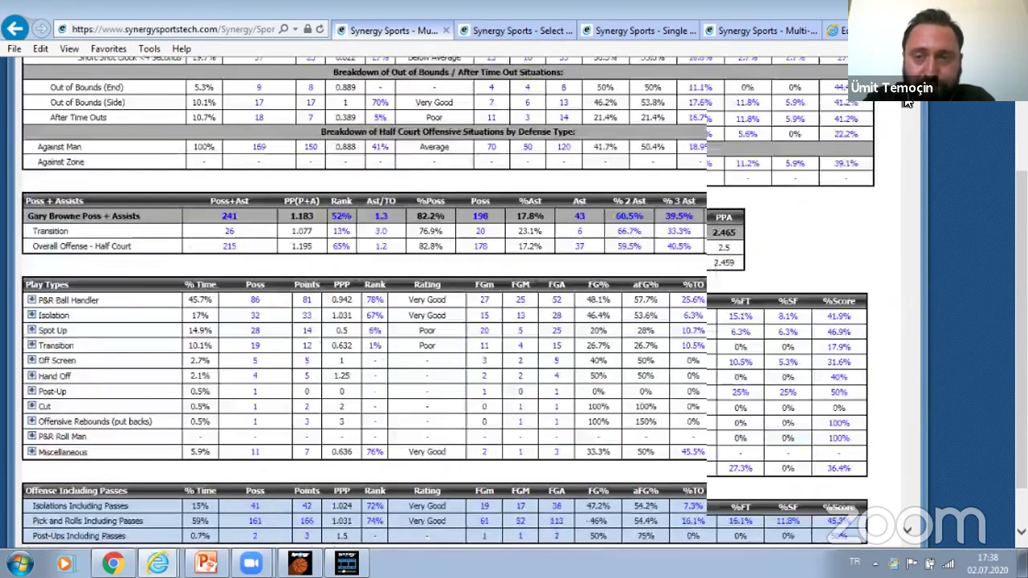
scroll(969, 131, up, 2)
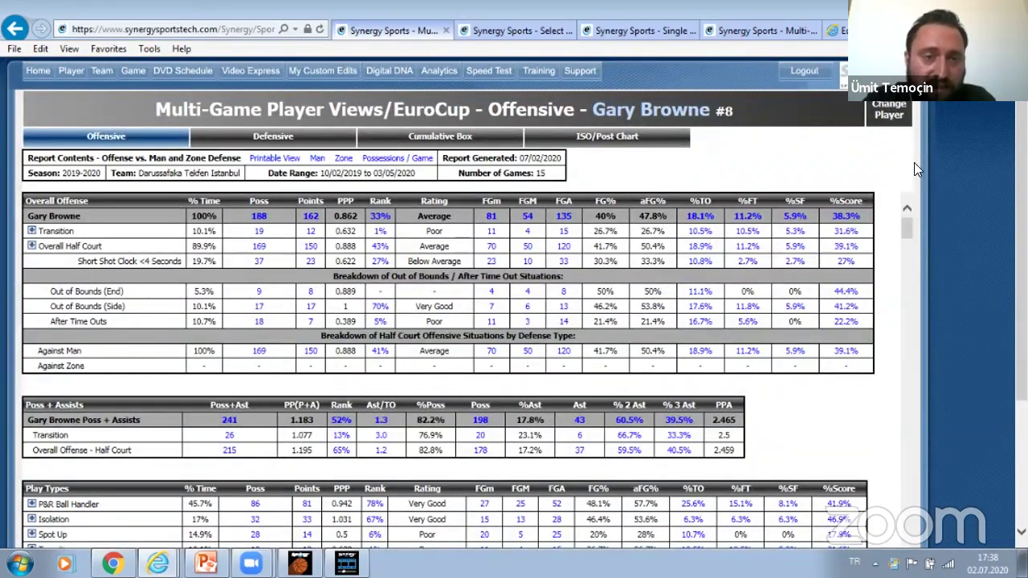
click(274, 161)
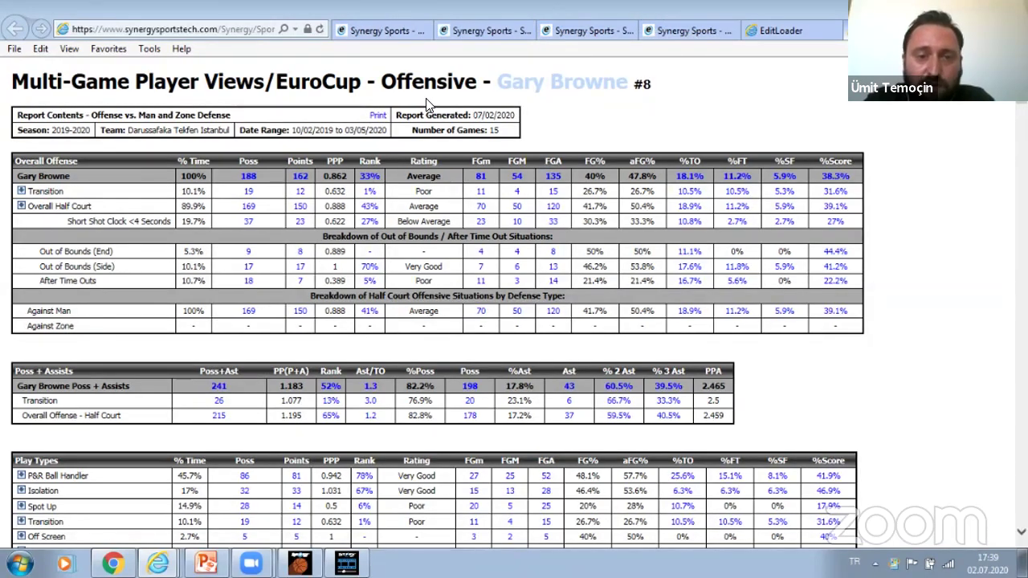
click(382, 29)
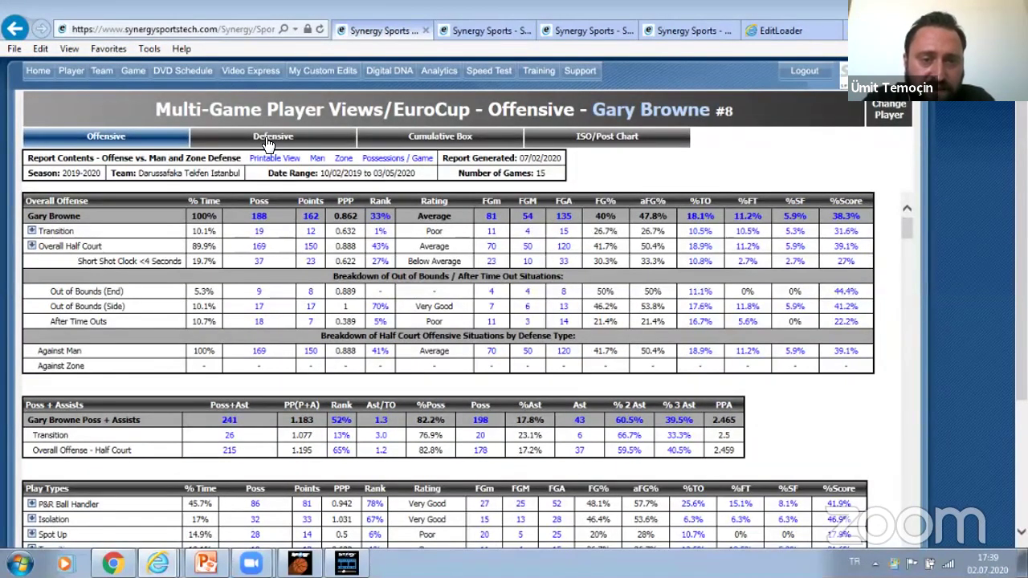
Switch to the player's Defensive report and examine its P&R Ball Handler breakdown from the Play Types table
click(265, 136)
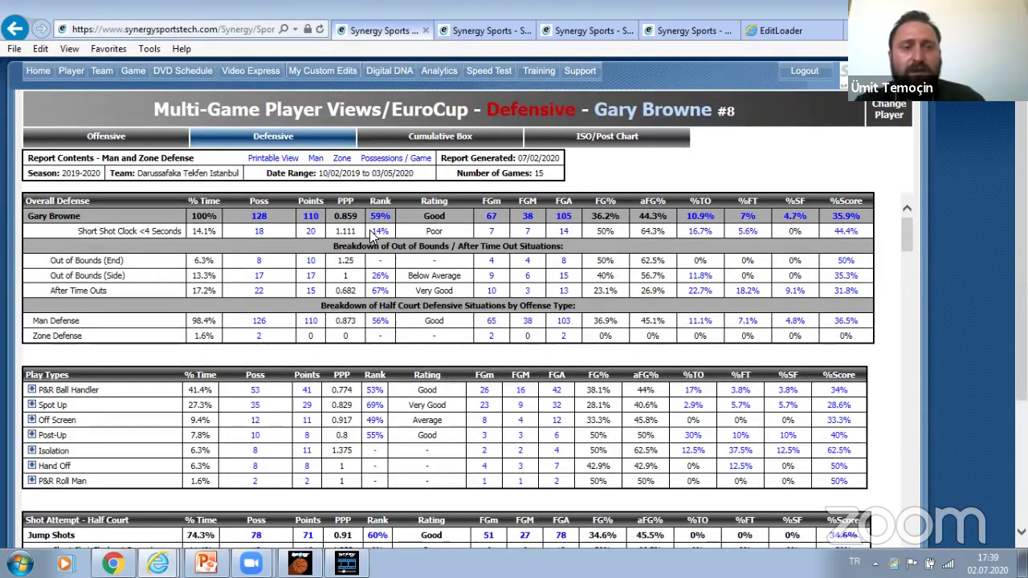
mouse_move(96, 204)
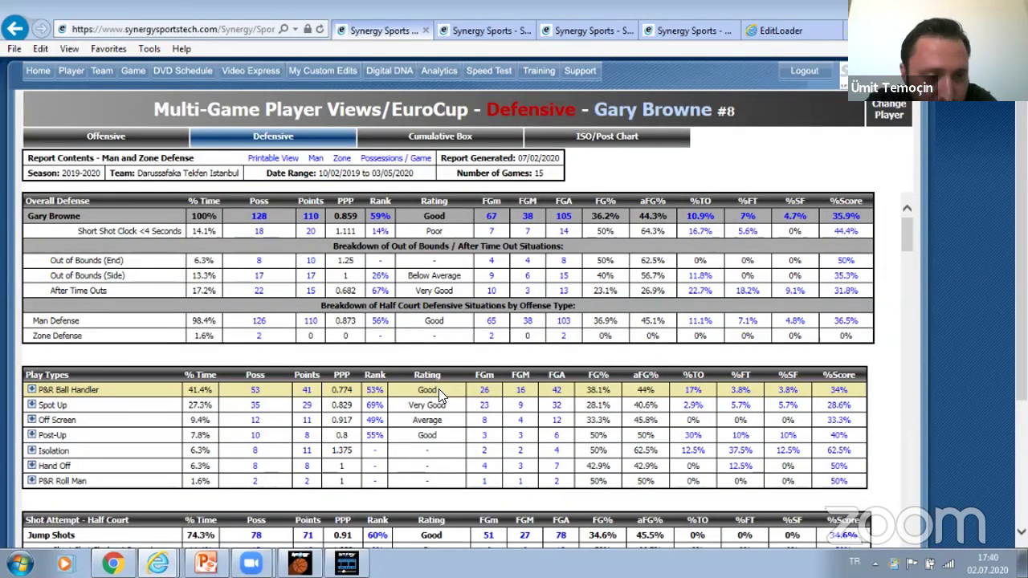
click(31, 389)
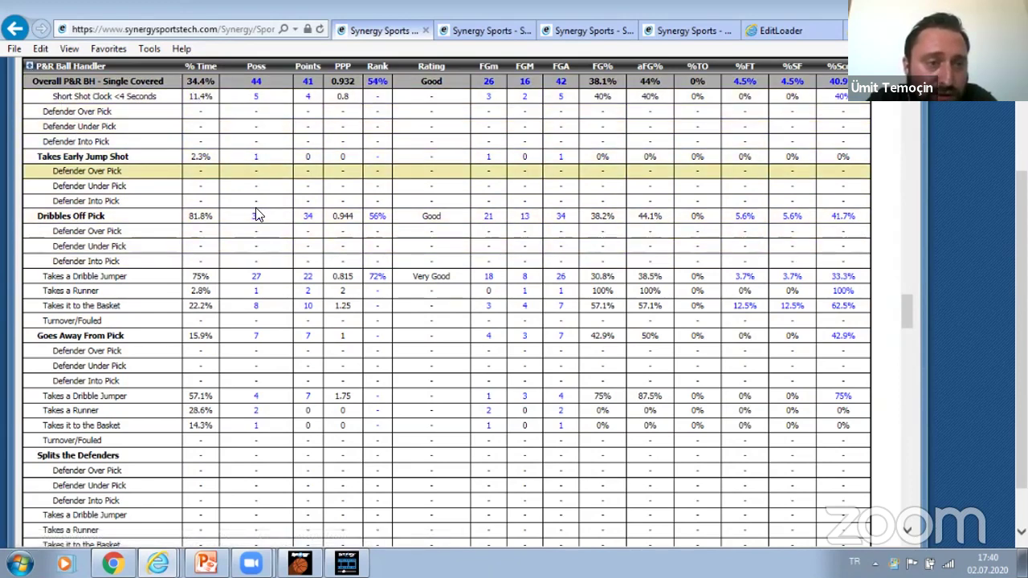
click(28, 67)
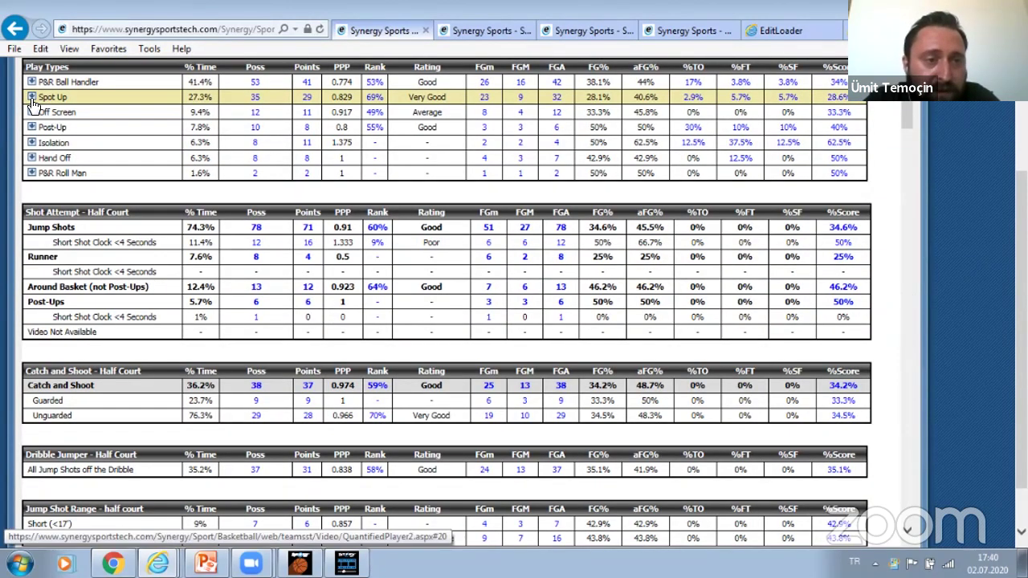
Examine the defensive Spot Up and Off Screen breakdowns, returning to the Play Types table after each
click(30, 96)
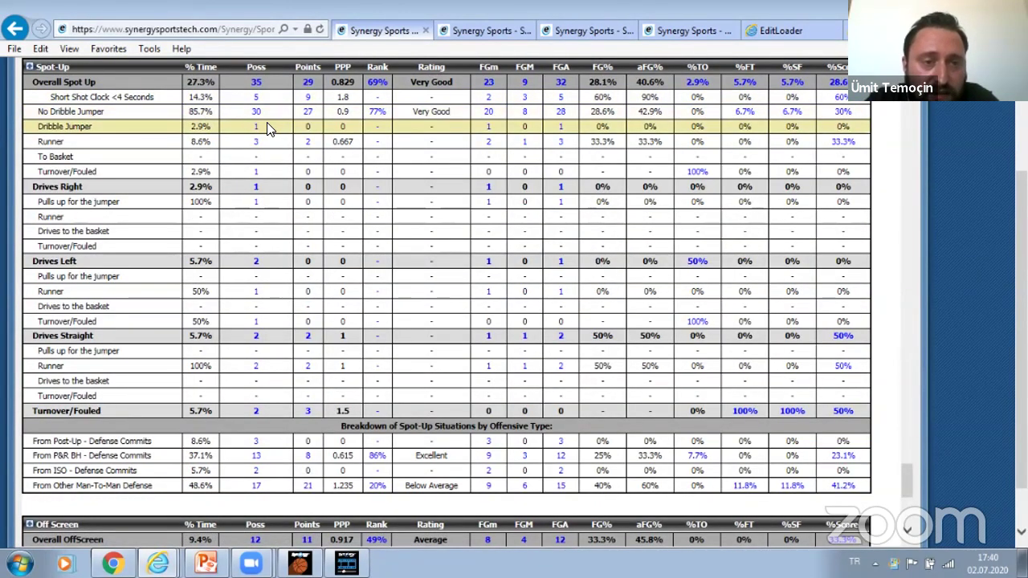
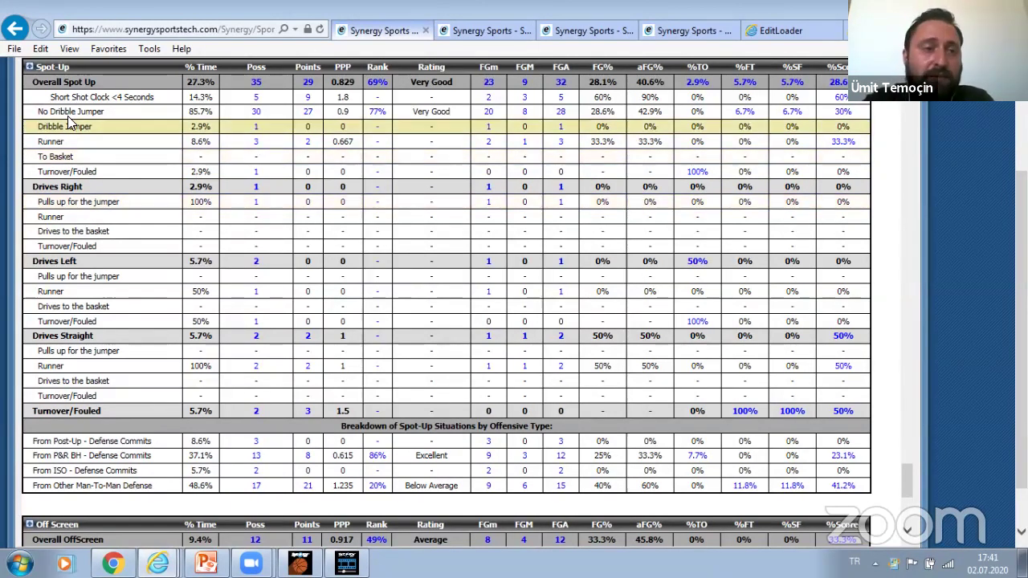
click(30, 68)
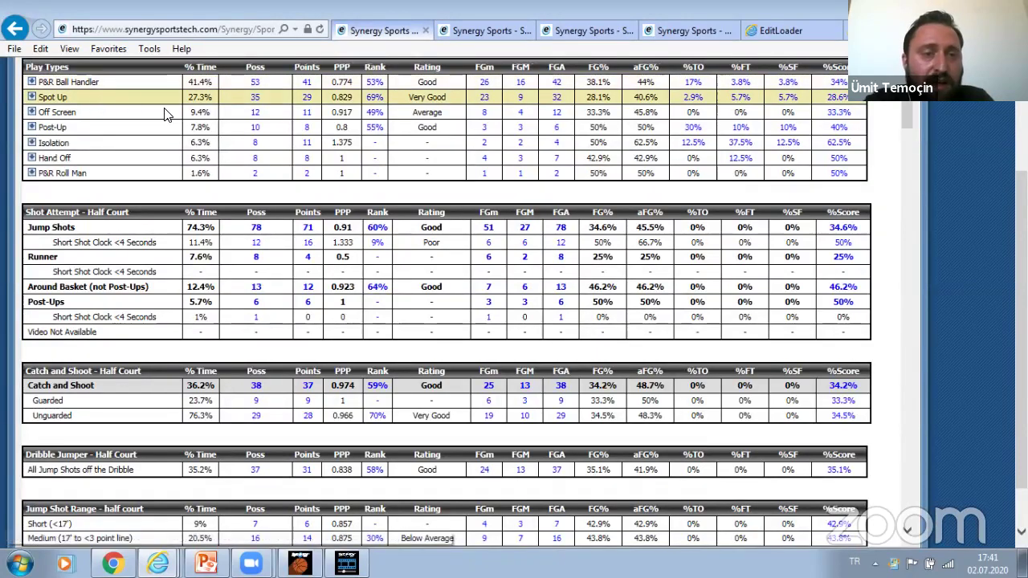
click(31, 113)
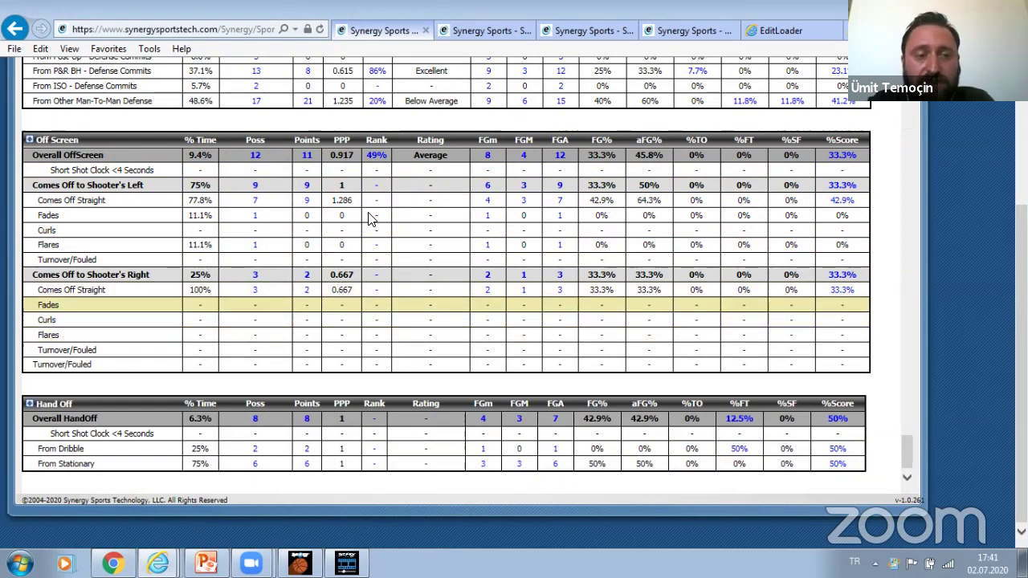
click(32, 141)
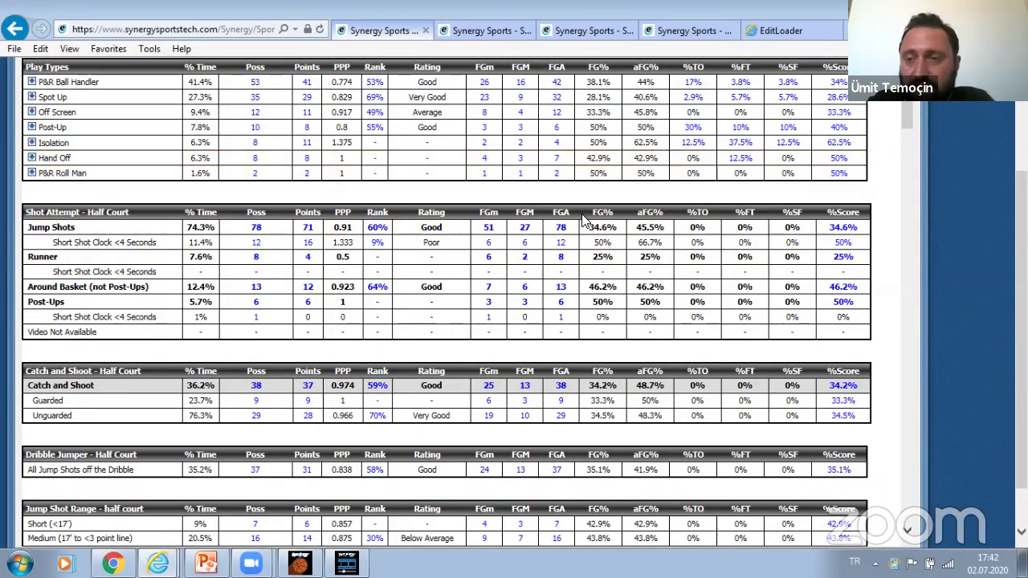
Glance at the Cumulative Box report and return to the Overall Defense table of the Defensive report
scroll(966, 182, up, 2)
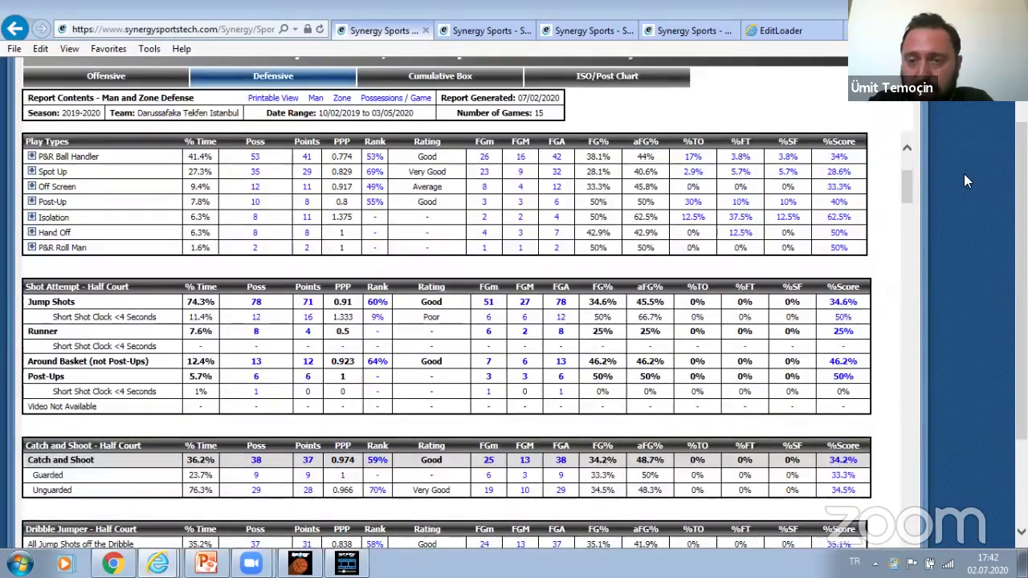
drag(907, 180, 905, 164)
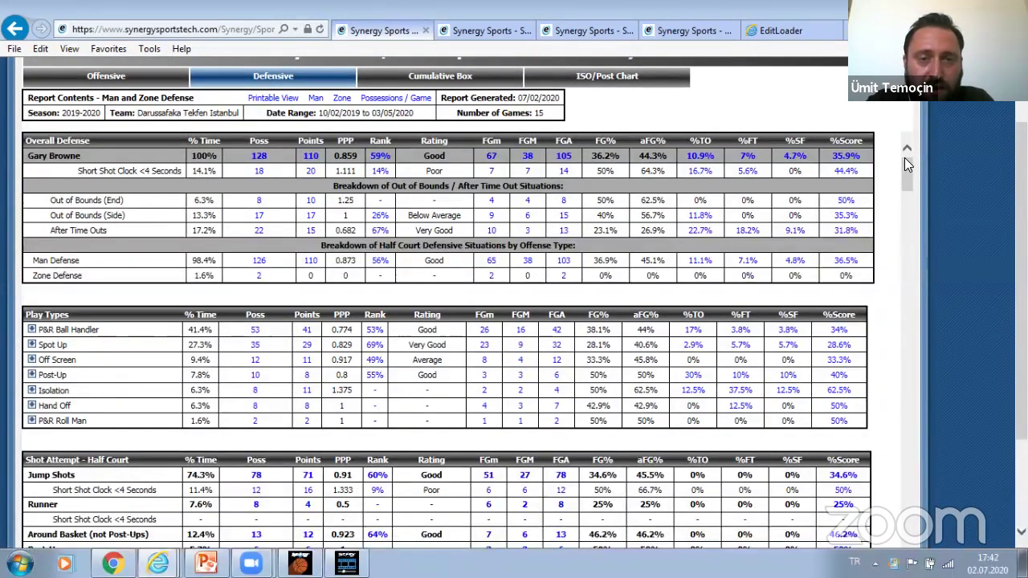
scroll(476, 216, up, 1)
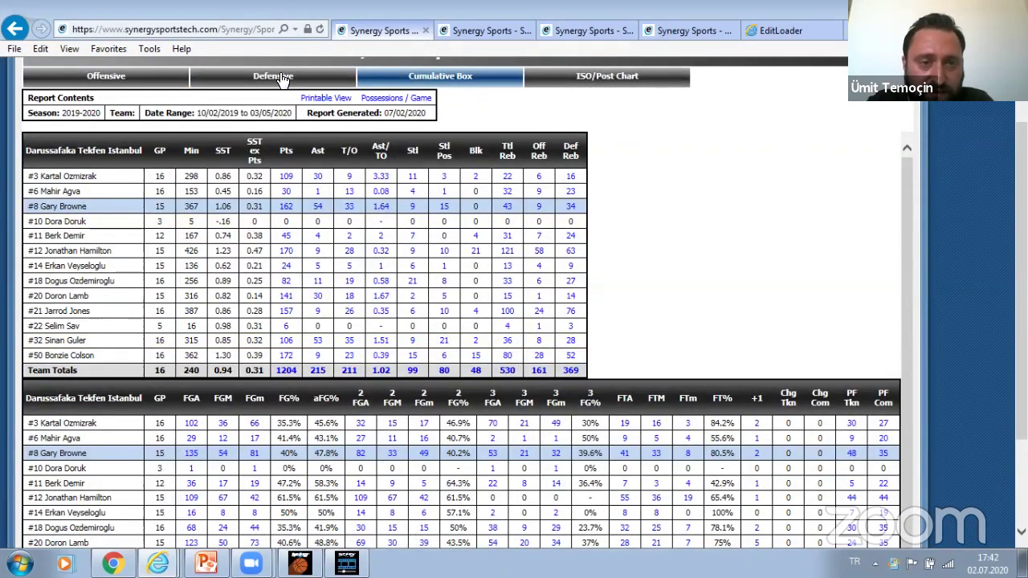
click(279, 76)
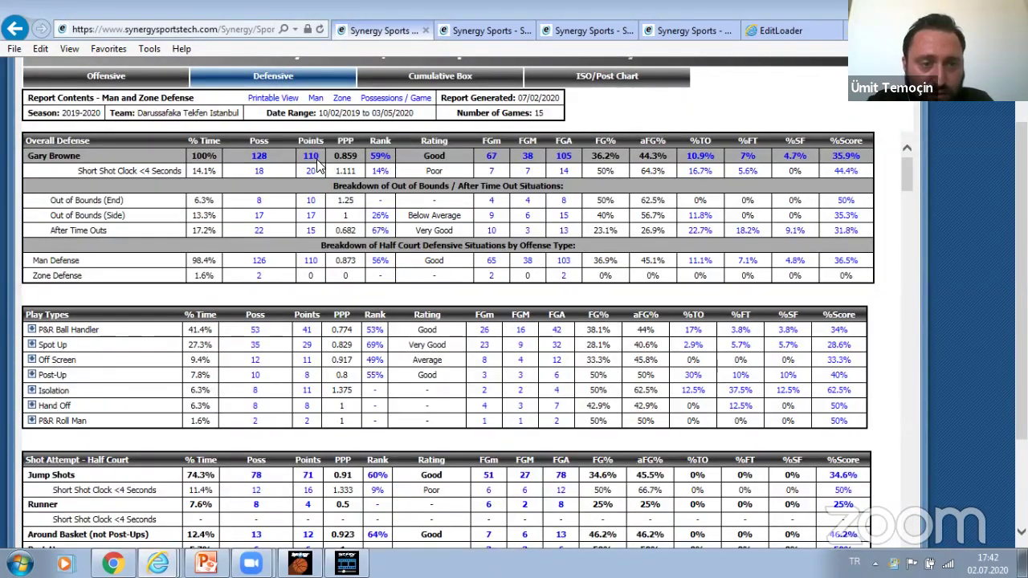
Open the EuroCup overall defensive leader board from the player's rank, examine the neighbouring players, and close it
click(383, 163)
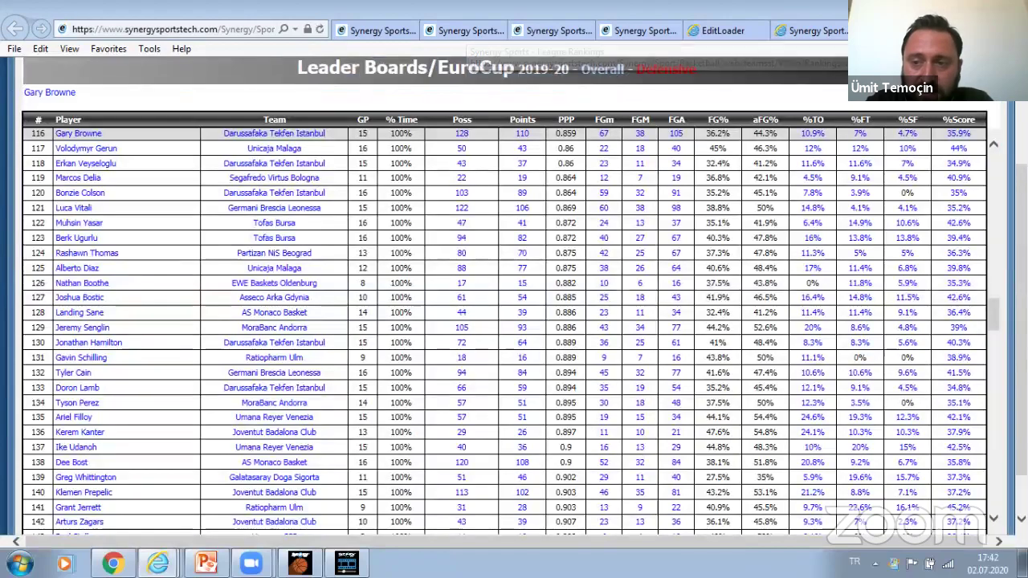
drag(993, 313, 991, 294)
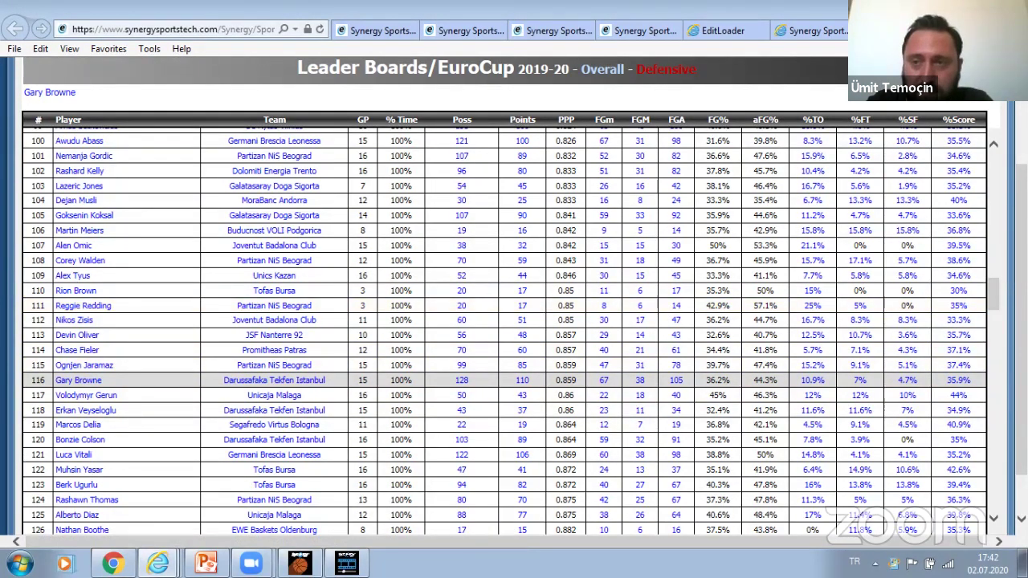
key(ctrl+w)
click(400, 30)
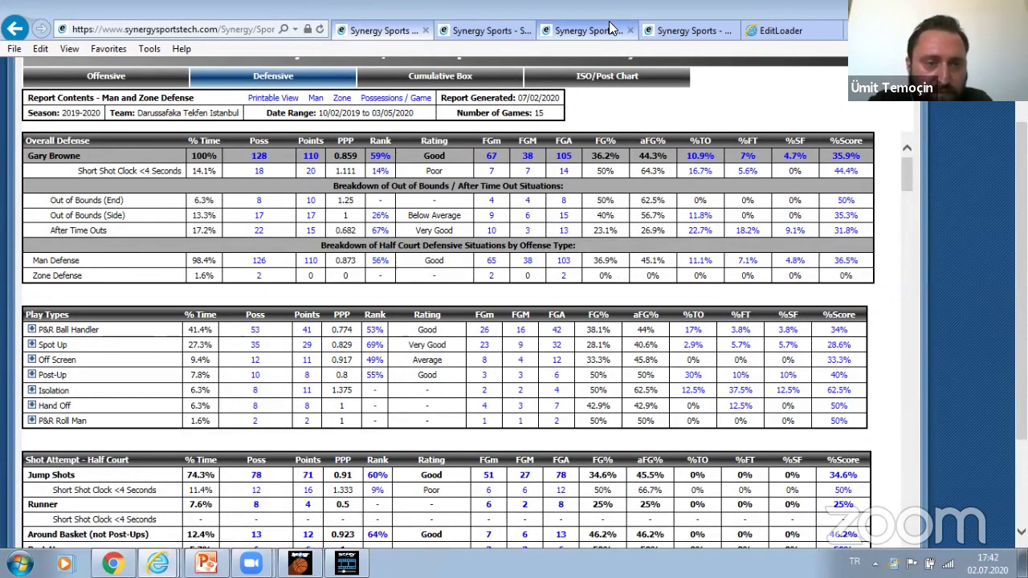
Open the team's Cumulative Box report and examine the players' totals and shooting tables
click(441, 74)
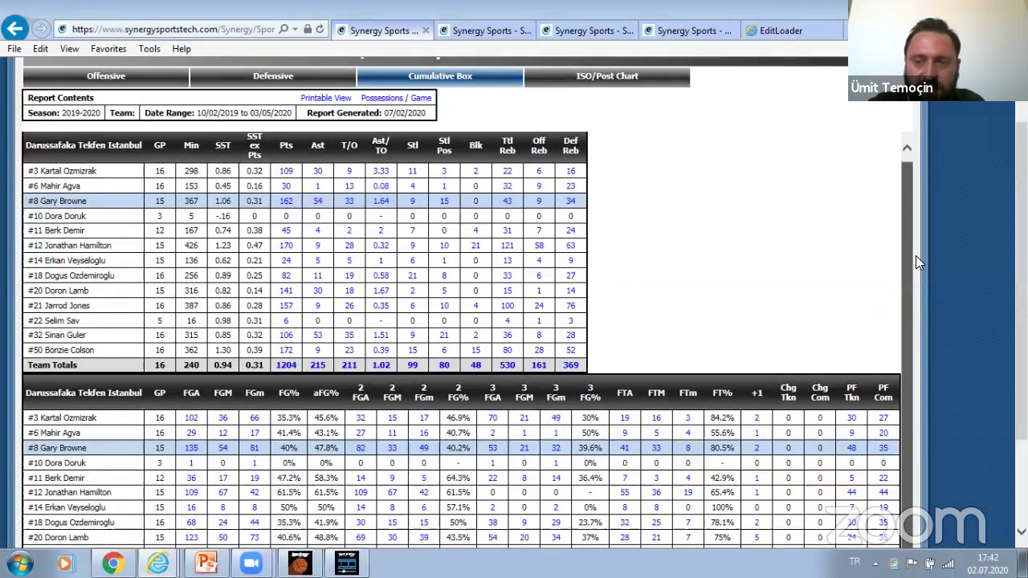
scroll(915, 256, down, 3)
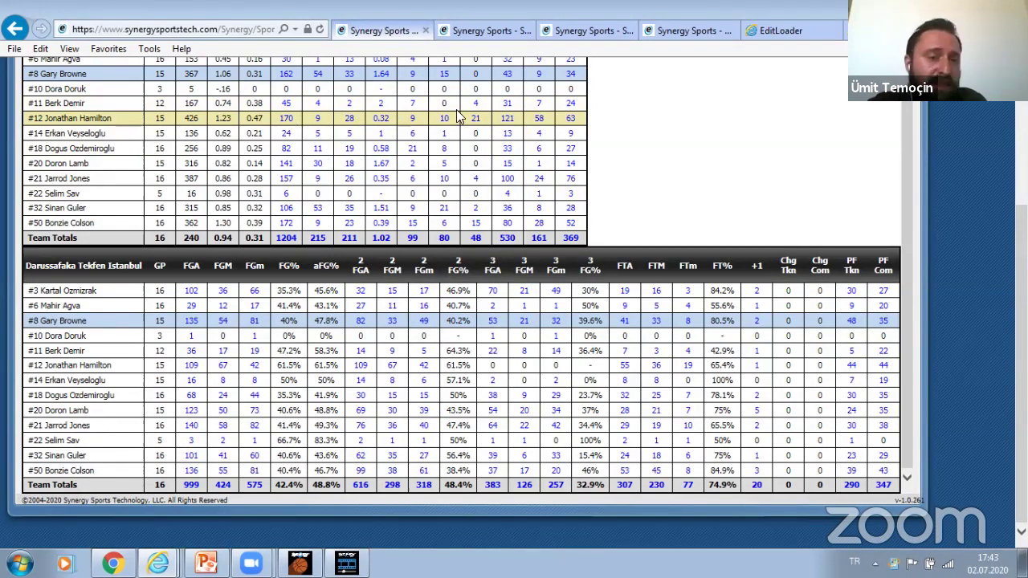
scroll(999, 165, up, 2)
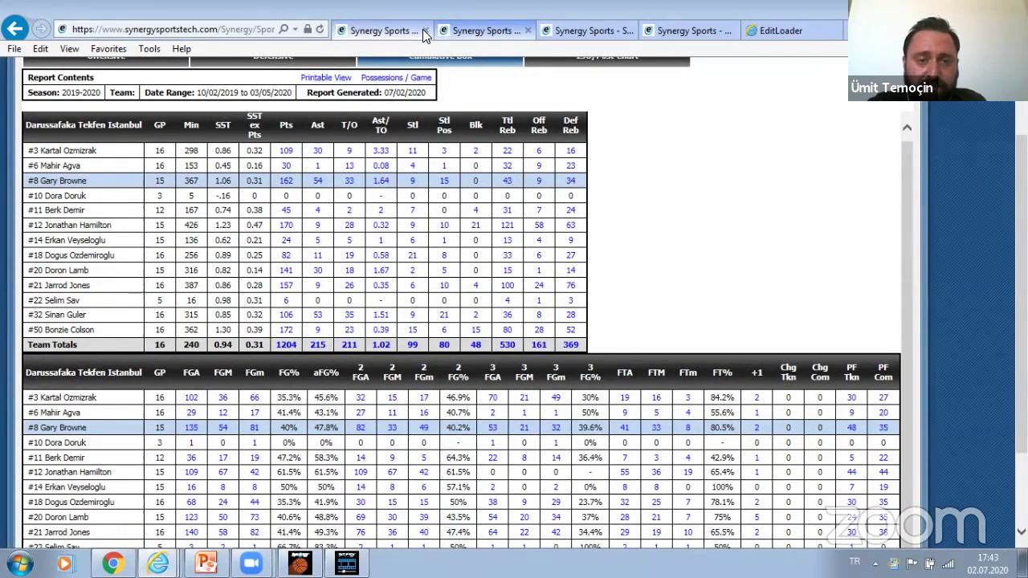
click(498, 32)
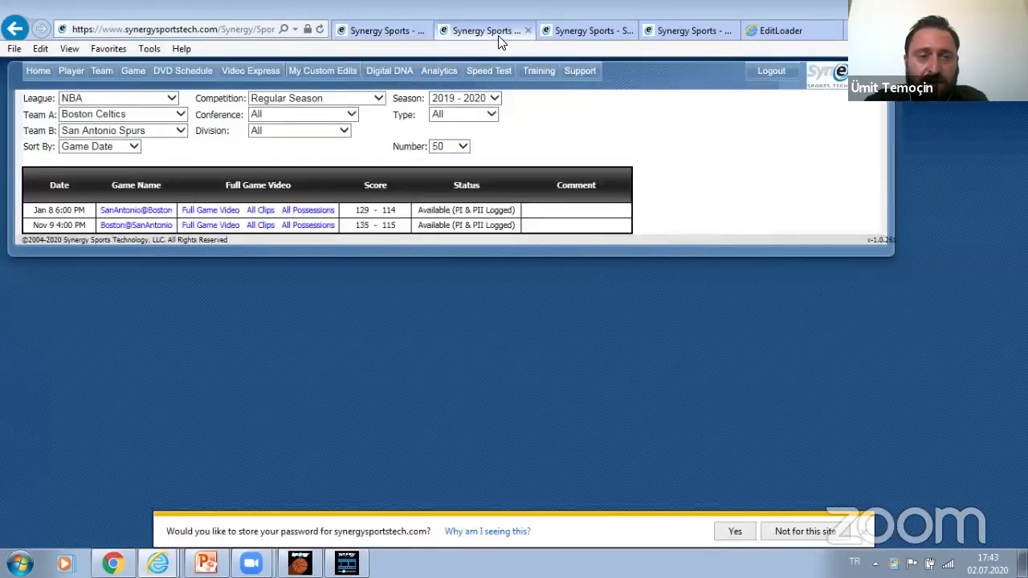
click(381, 32)
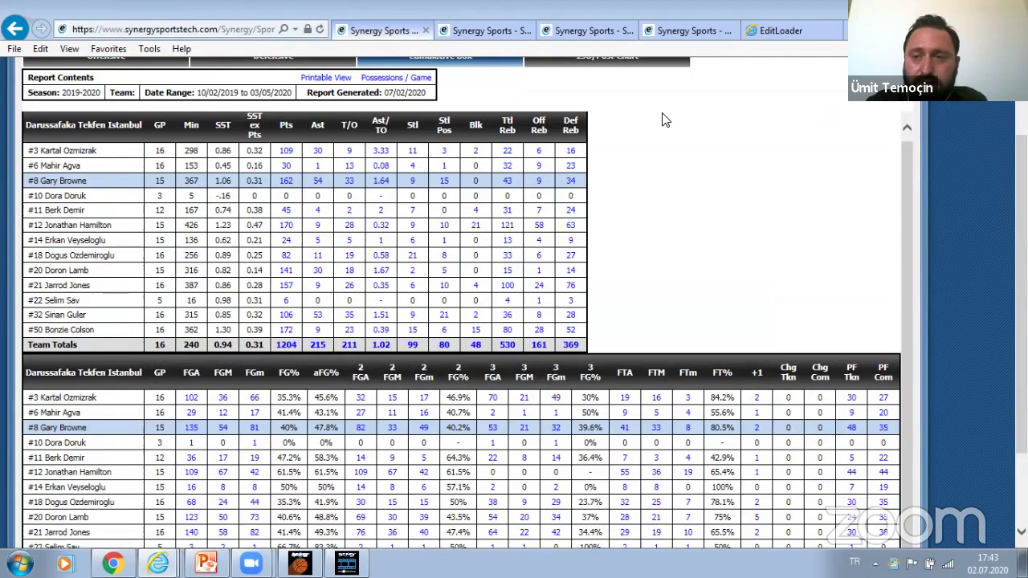
Open the player's ISO/Post Chart
scroll(979, 125, up, 1)
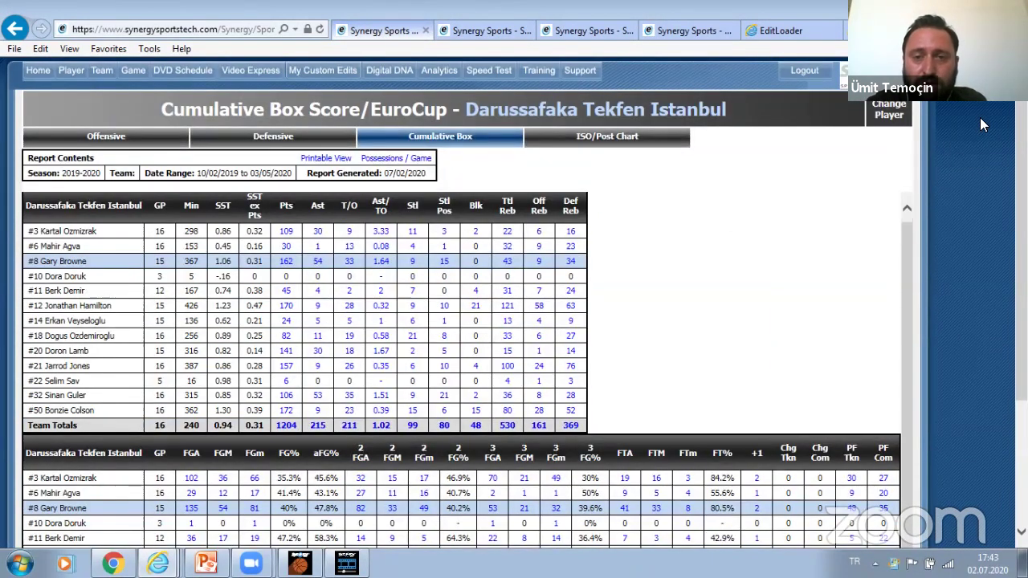
click(607, 137)
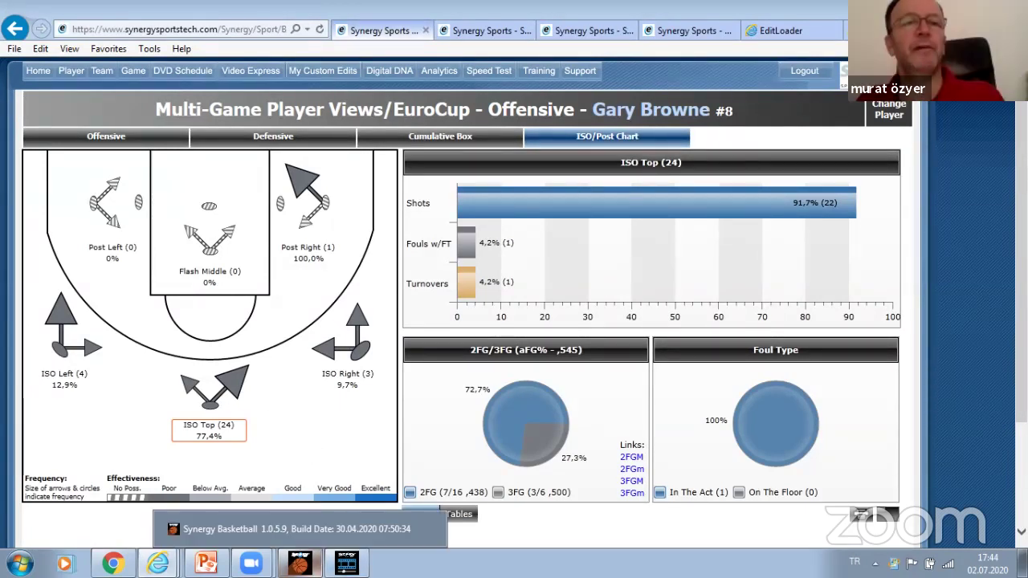
Switch to the Synergy Basketball application window and return to the ISO/Post Chart in Internet Explorer
click(298, 564)
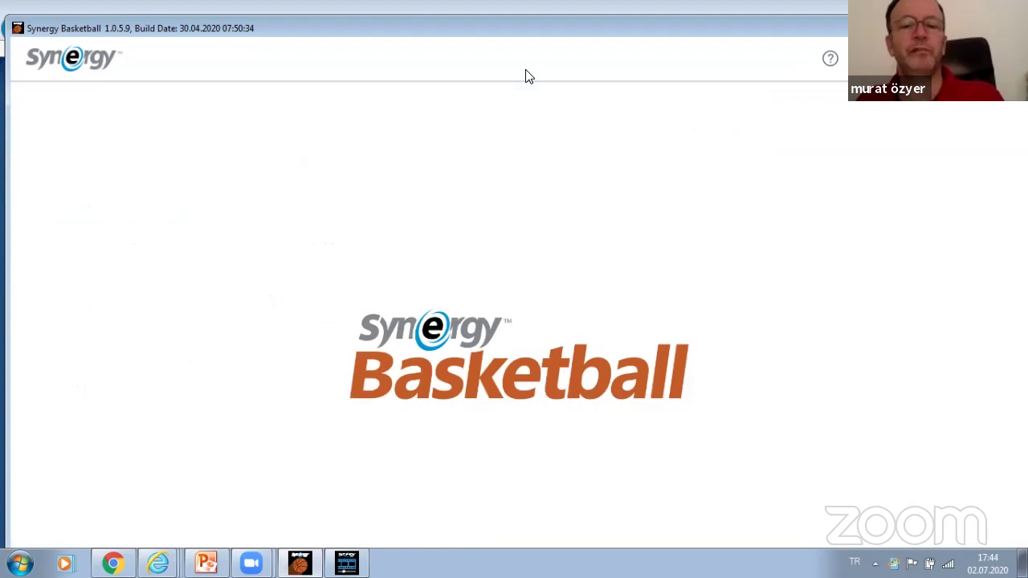
mouse_move(186, 36)
mouse_down()
mouse_move(190, 14)
mouse_move(196, 41)
mouse_up()
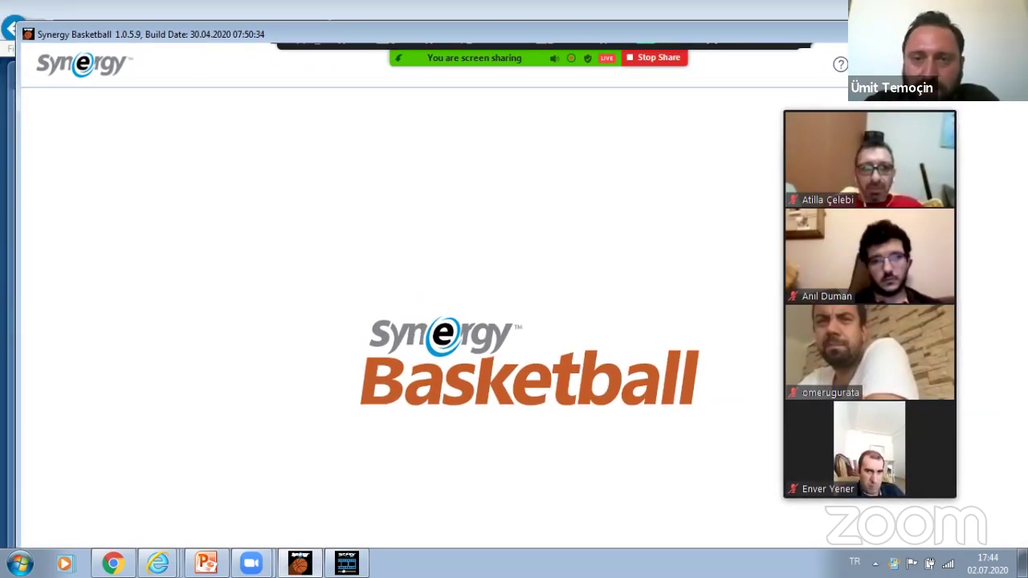
click(298, 564)
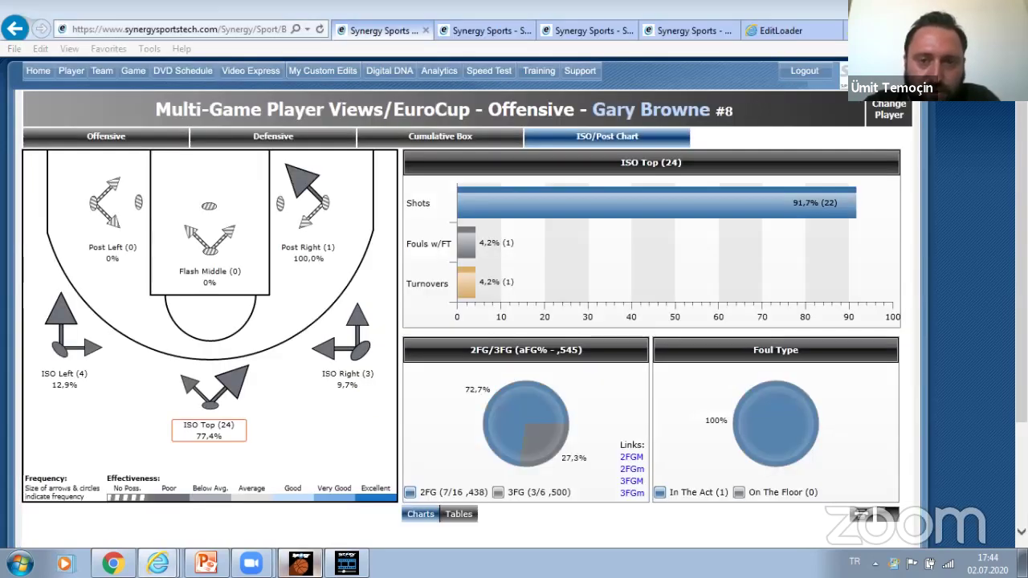
Open the Multi-Game Shot Chart in the Synergy Basketball application from the Synergy website's Analytics section
click(299, 564)
double_click(737, 34)
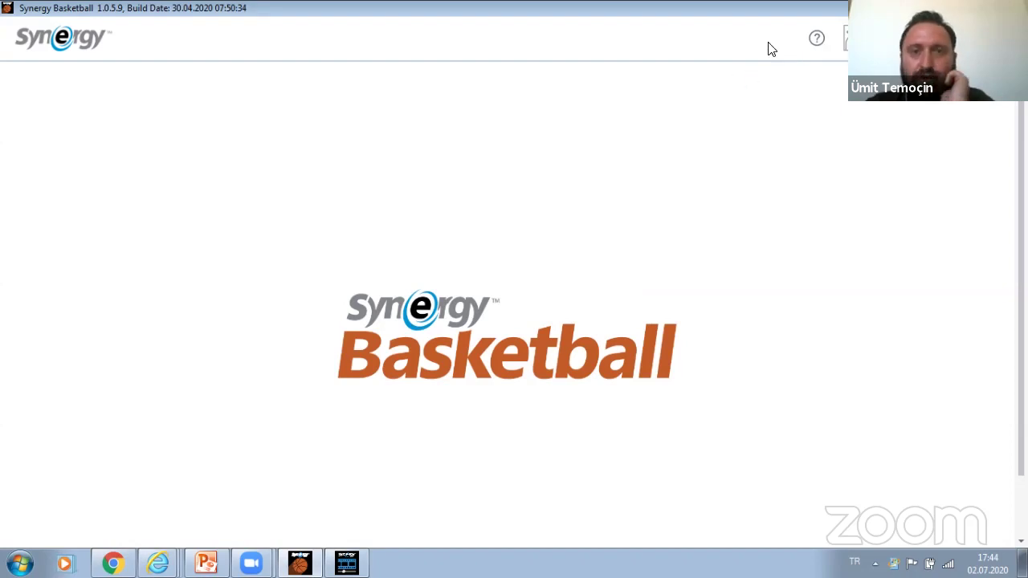
mouse_move(157, 563)
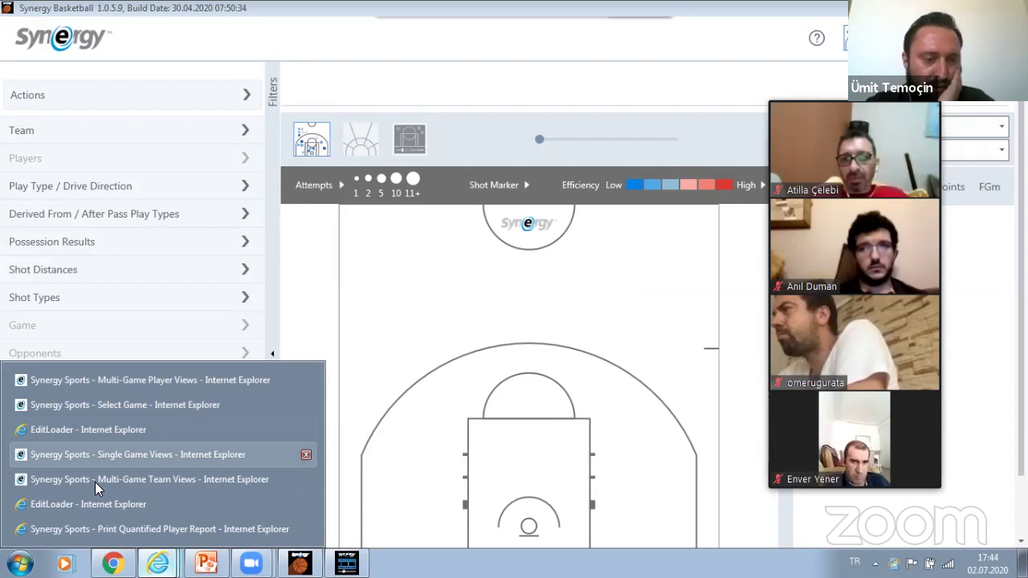
click(95, 525)
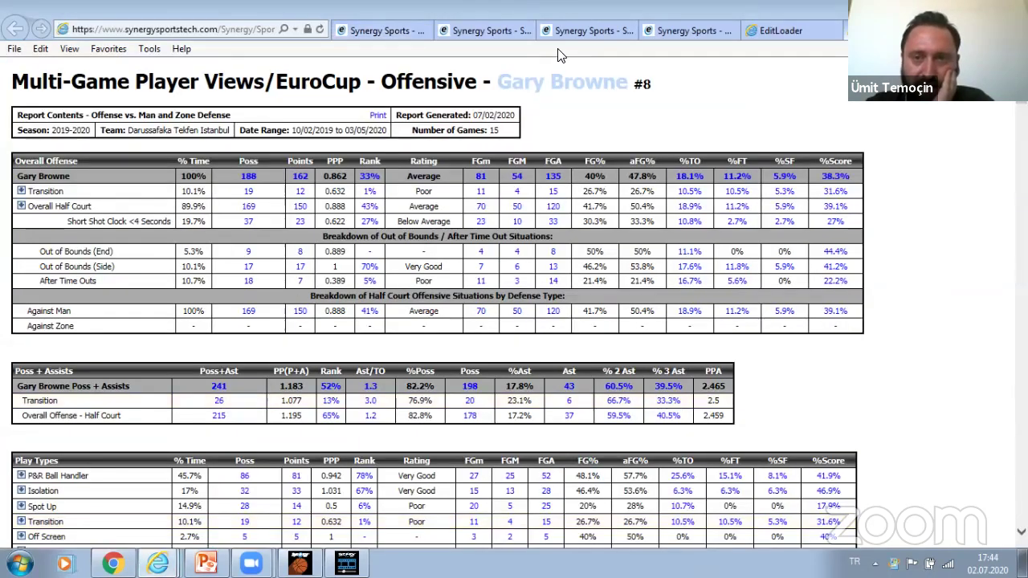
click(685, 36)
mouse_move(416, 74)
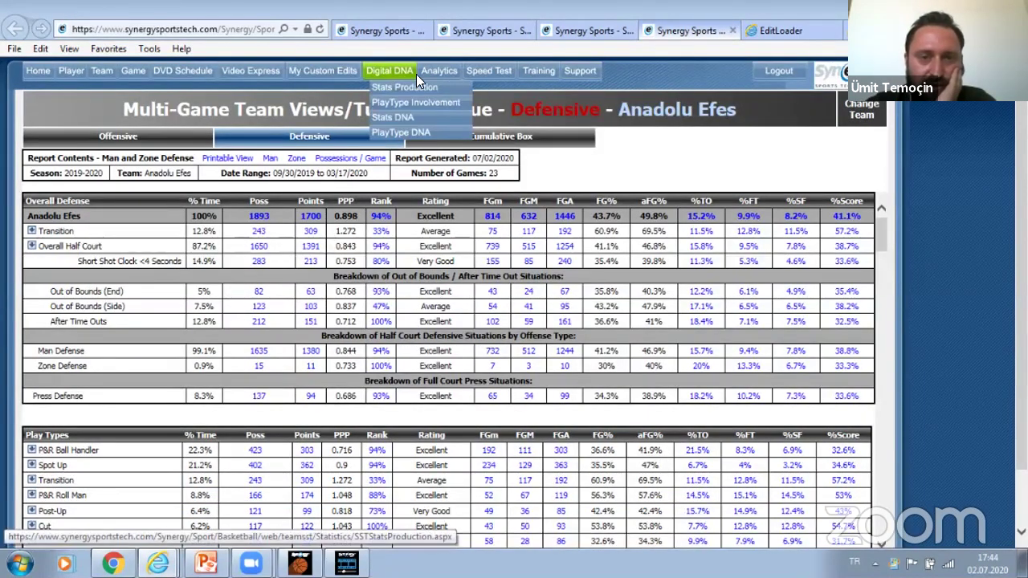
mouse_move(458, 74)
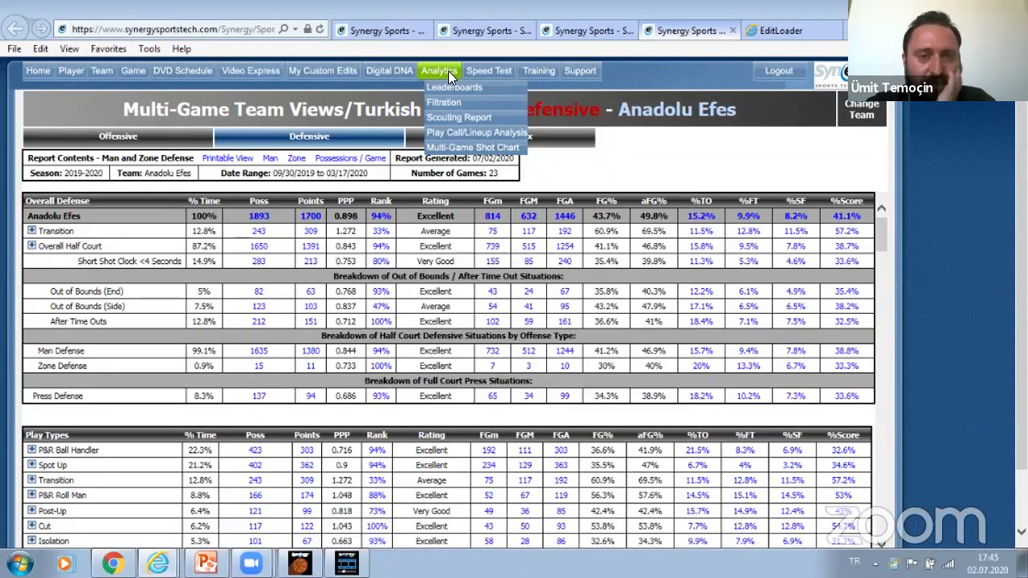
click(486, 155)
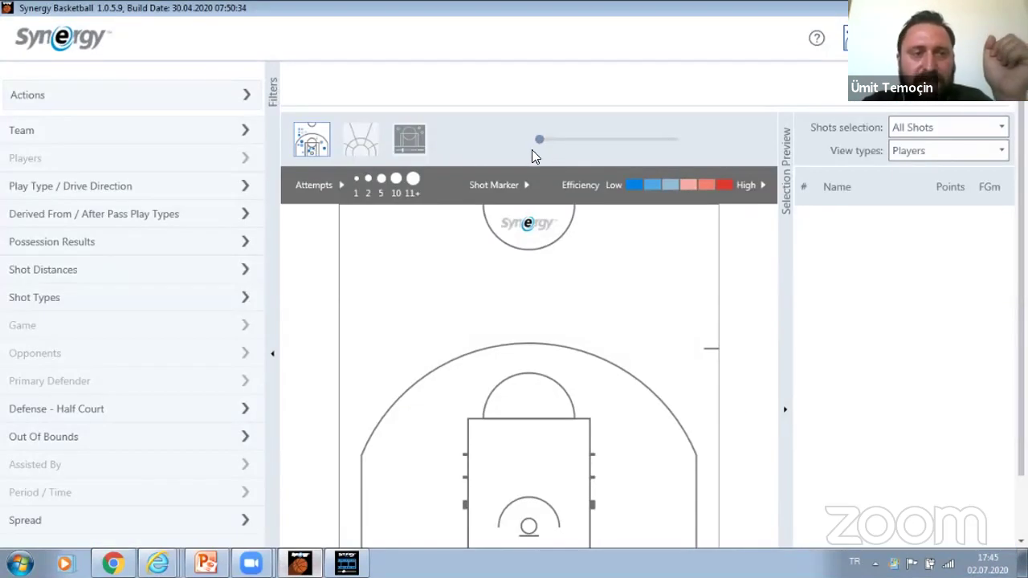
Set the shot chart's team filter to the International league with all divisions
click(198, 98)
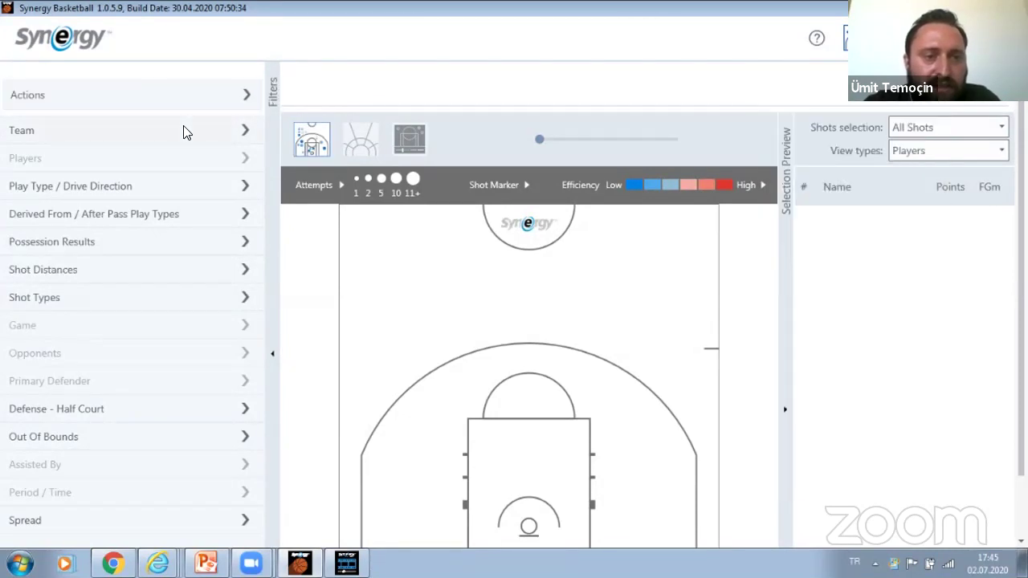
click(188, 133)
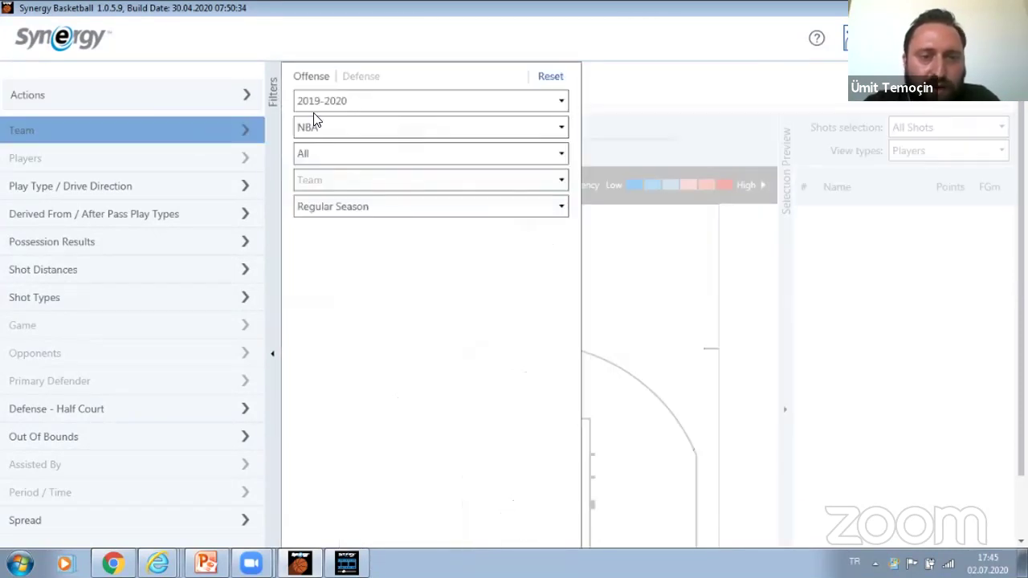
click(401, 127)
click(372, 301)
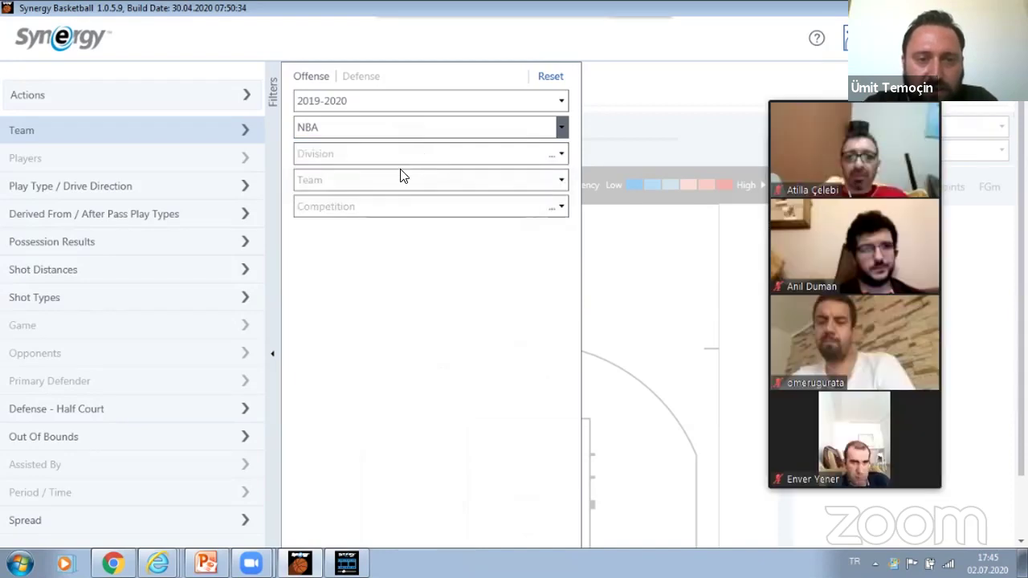
click(458, 152)
click(448, 173)
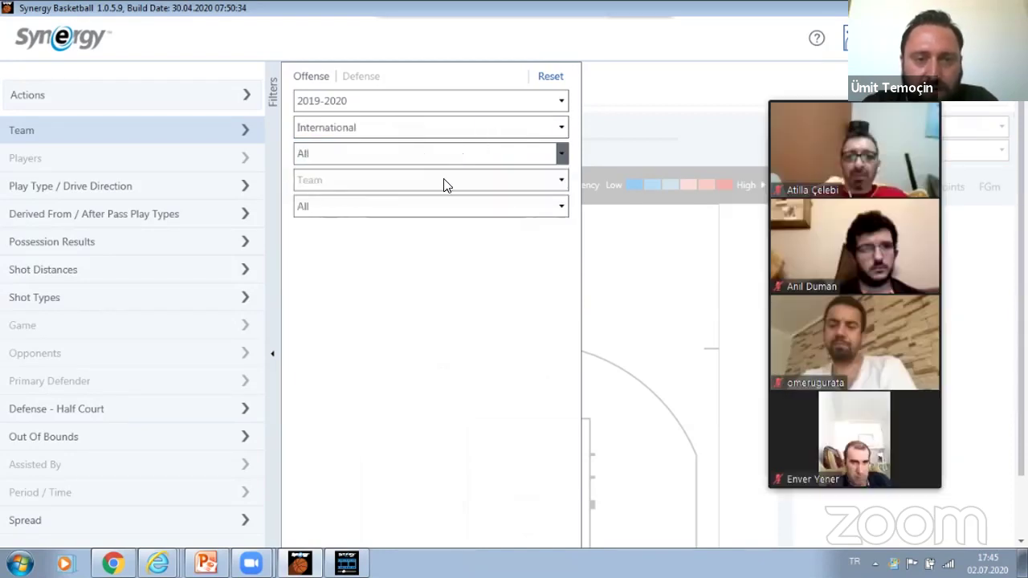
Find and select Darussafaka Tekfen Istanbul as the team and apply the team filter to the shot chart
click(440, 182)
text(dar)
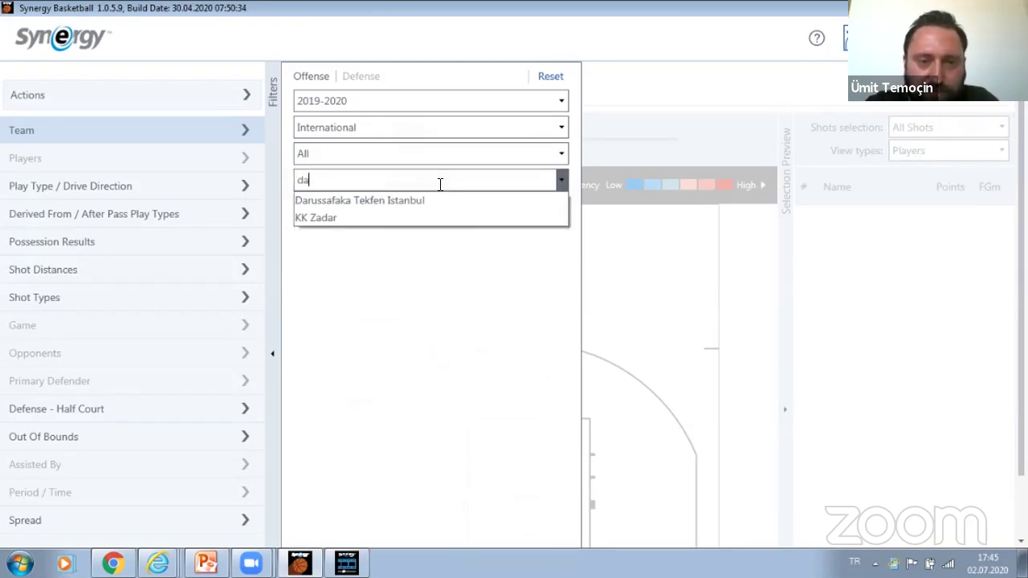
click(429, 201)
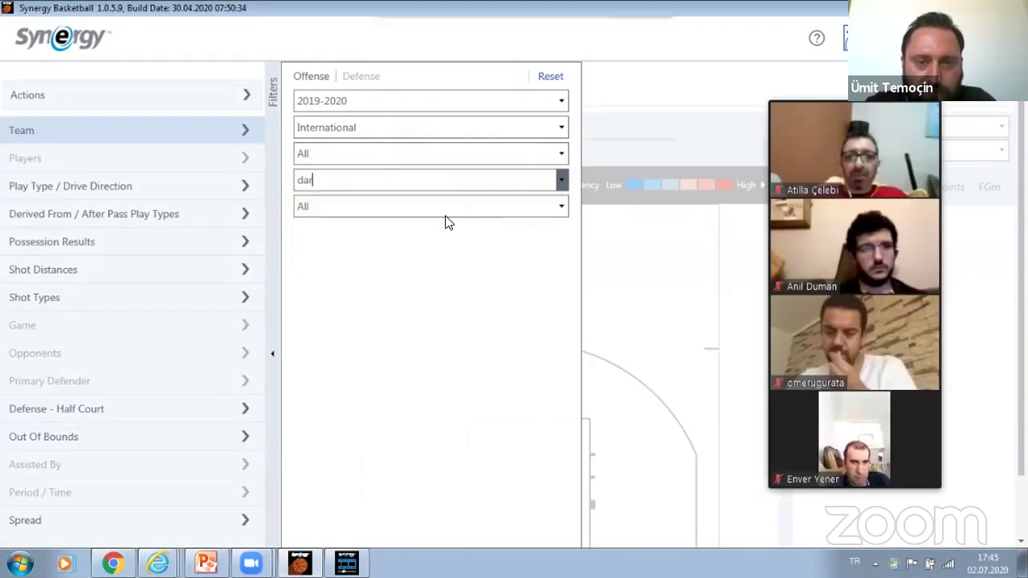
click(561, 178)
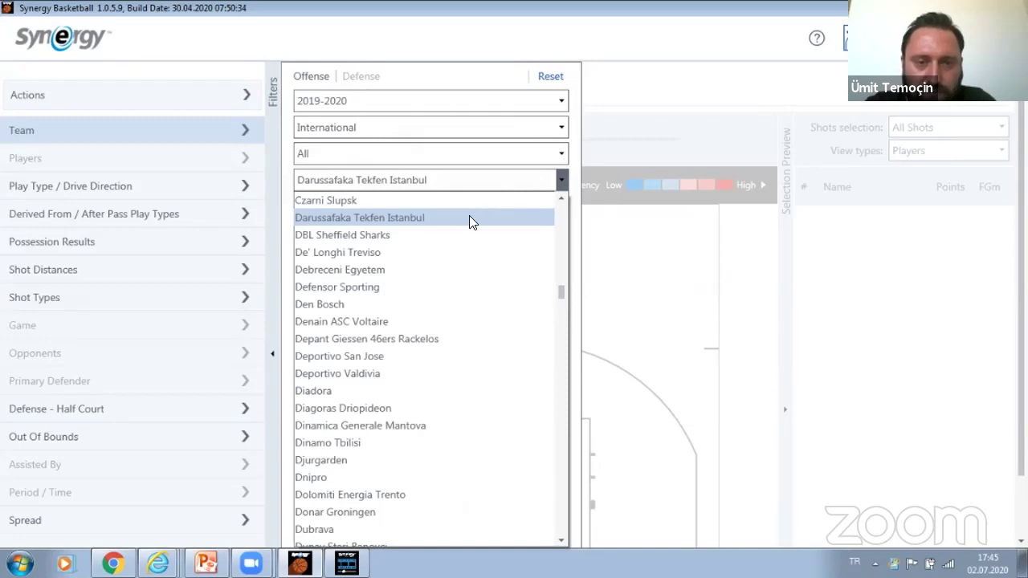
click(458, 220)
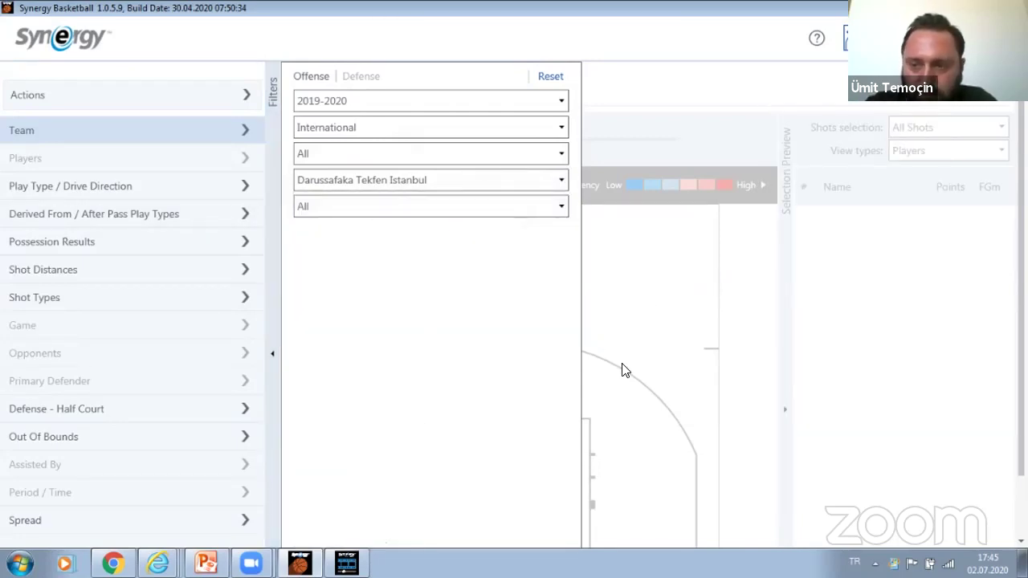
scroll(625, 370, down, 3)
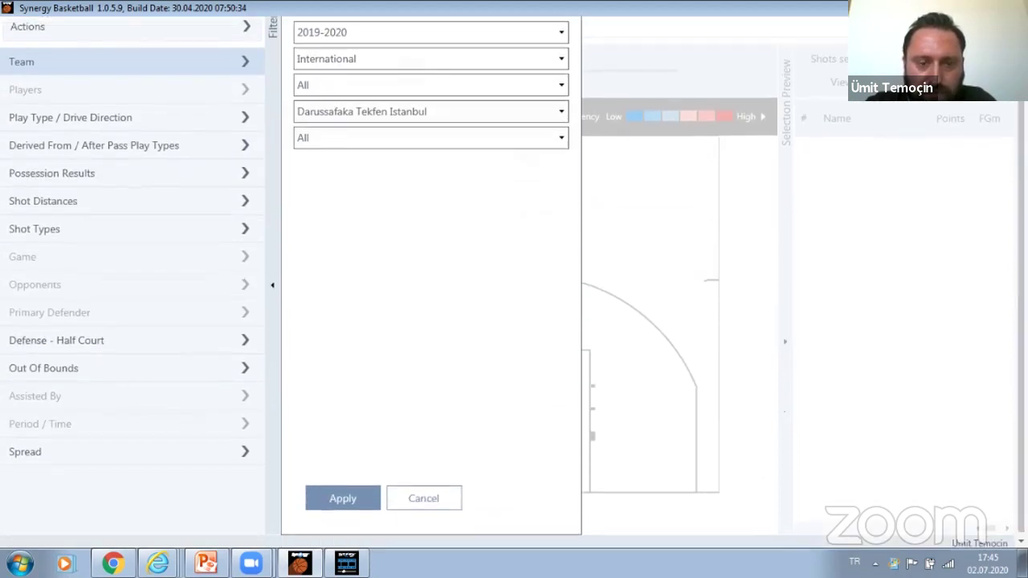
click(349, 496)
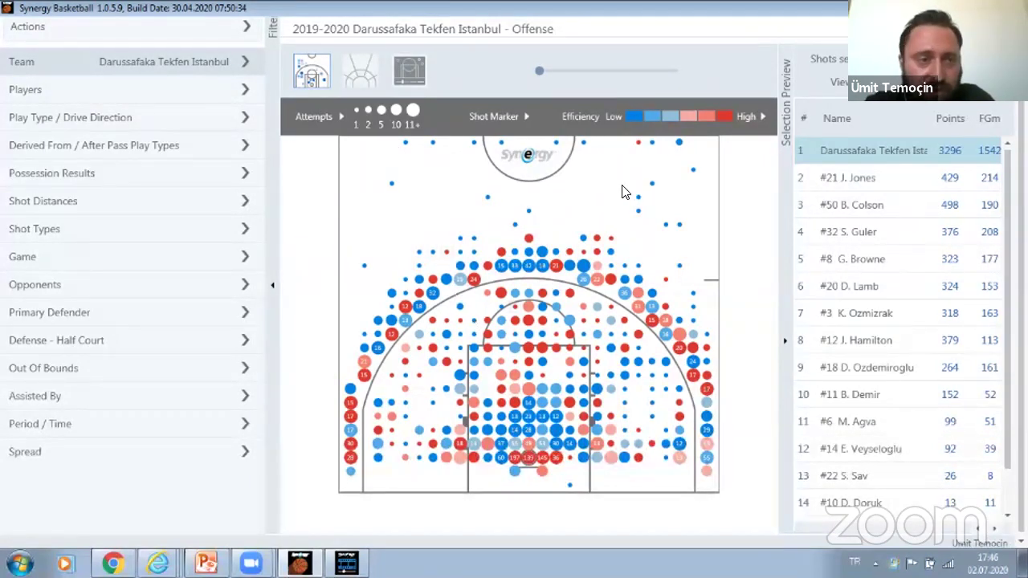
Filter the Darussafaka shot chart to player number 8
click(236, 89)
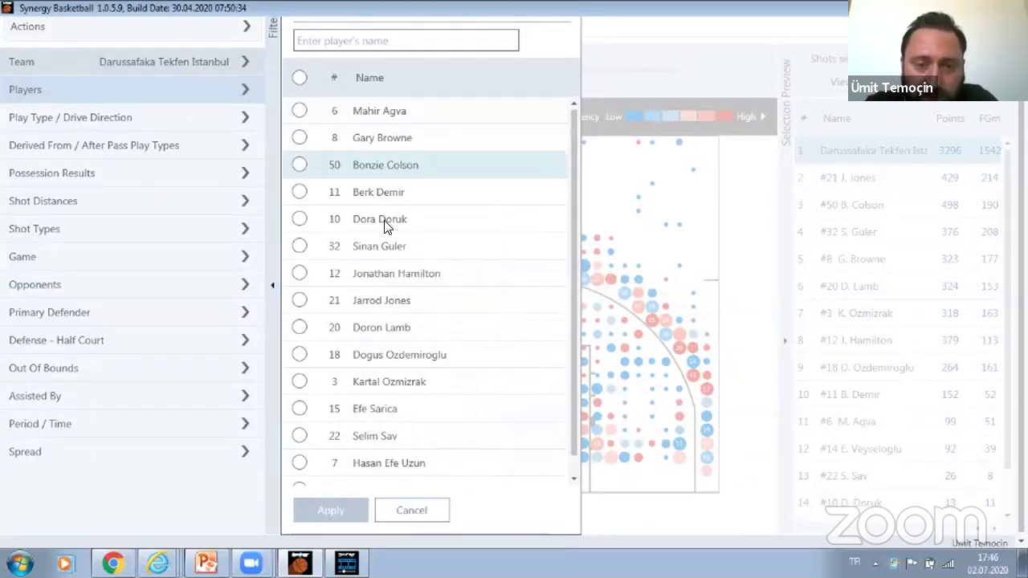
click(298, 138)
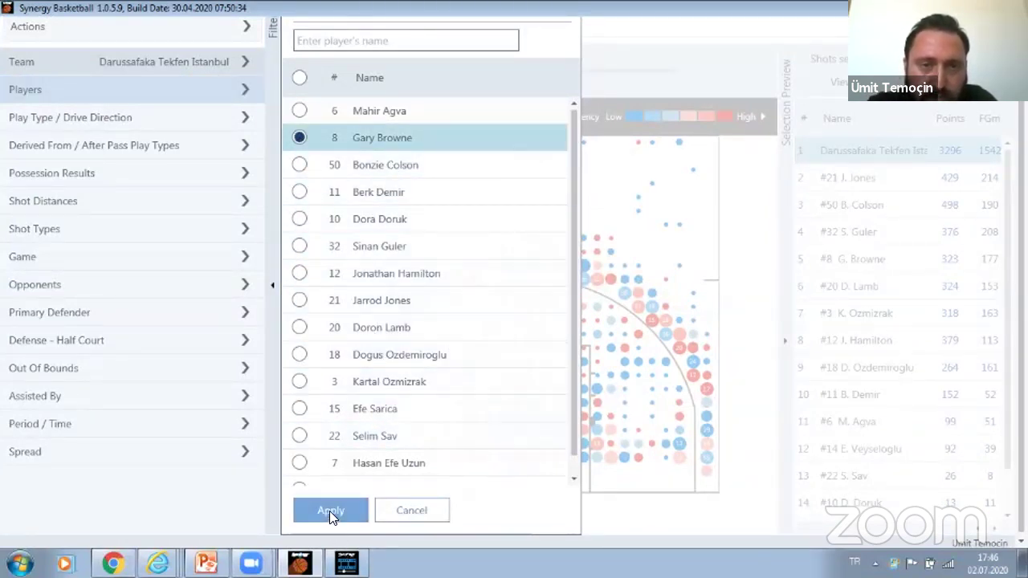
click(329, 511)
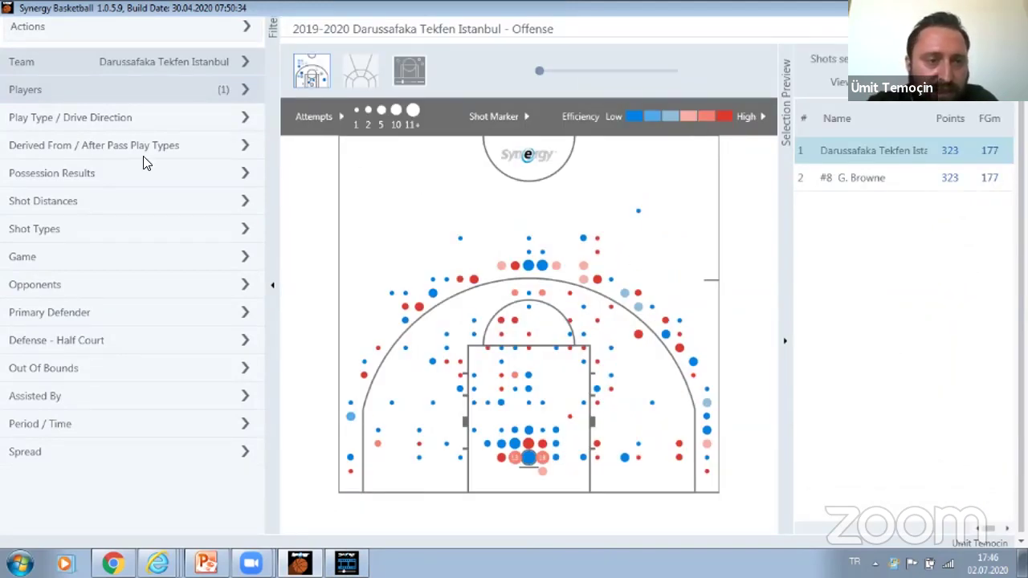
Search the primary defenders for "do", select Anadolu Efes number 4 and apply the filter
click(118, 313)
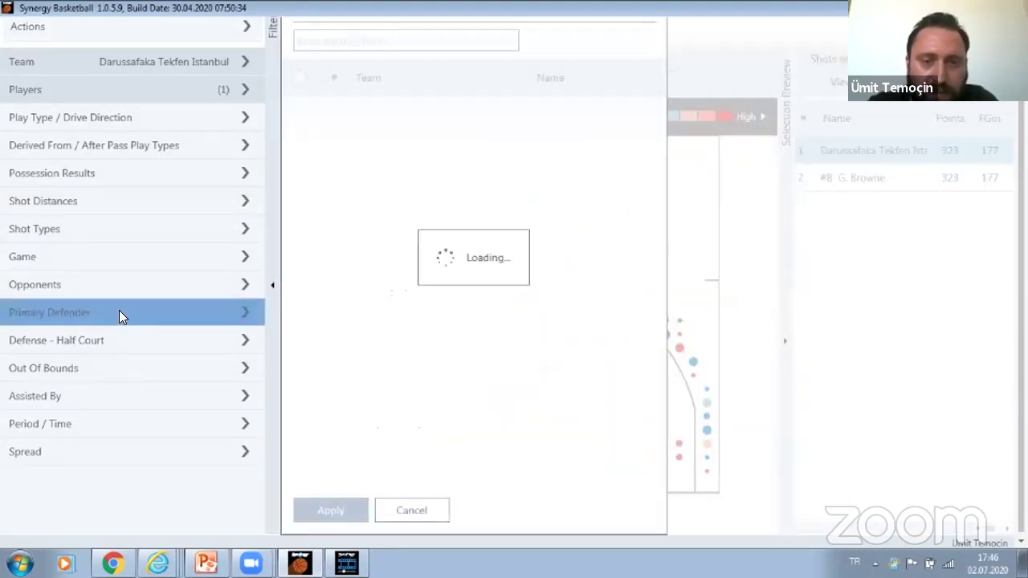
click(429, 41)
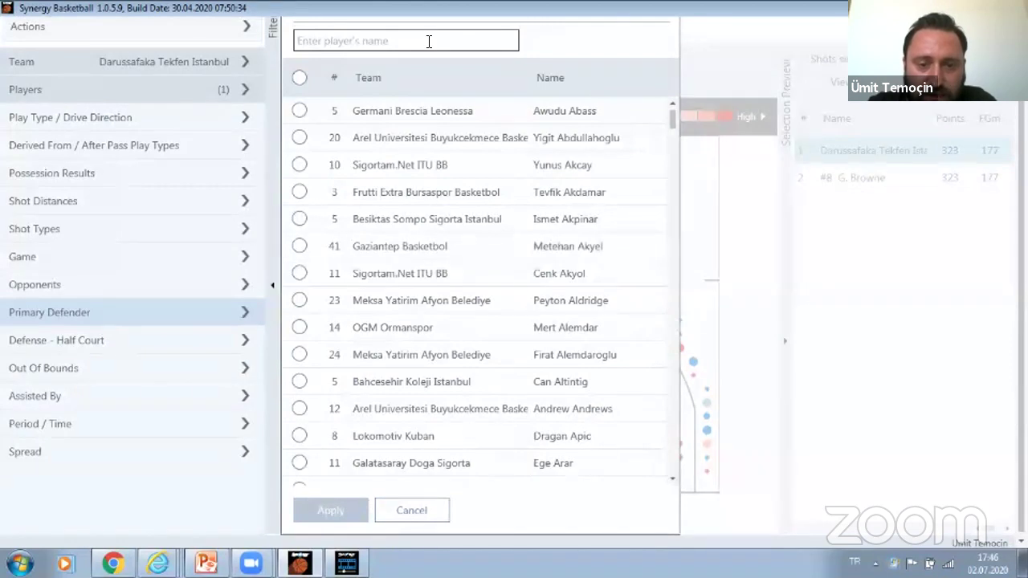
click(429, 42)
text(do)
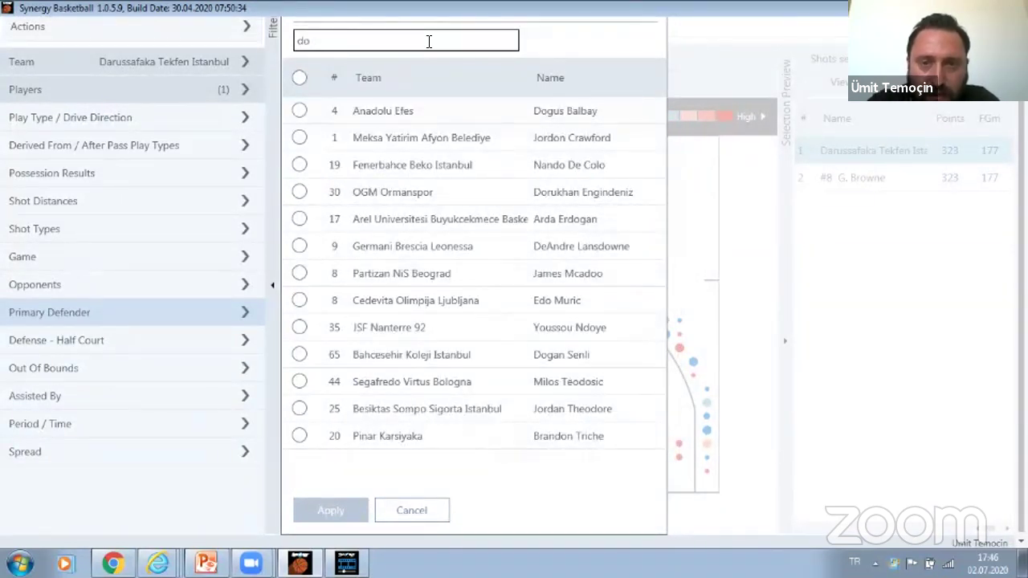
click(300, 111)
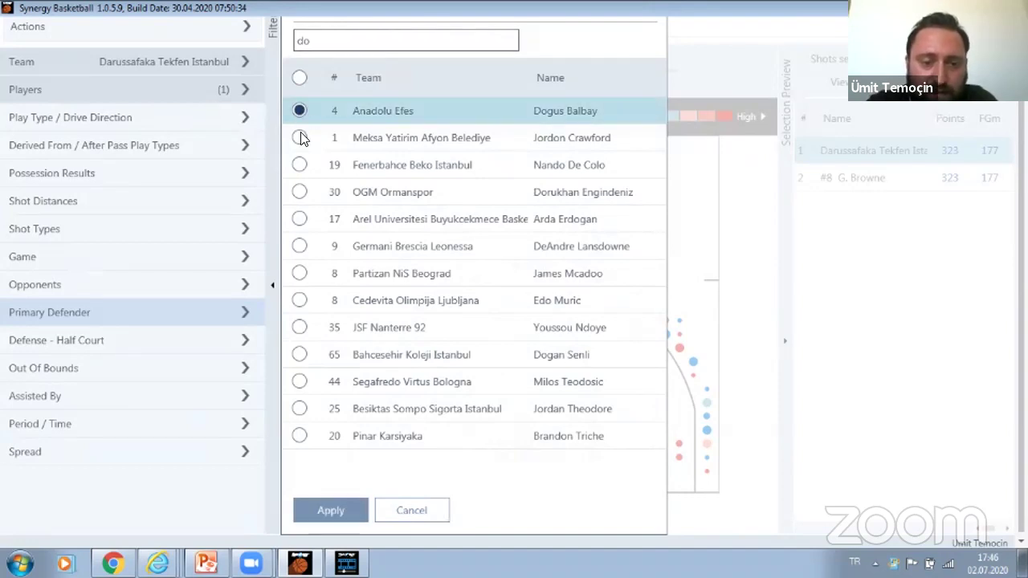
click(326, 511)
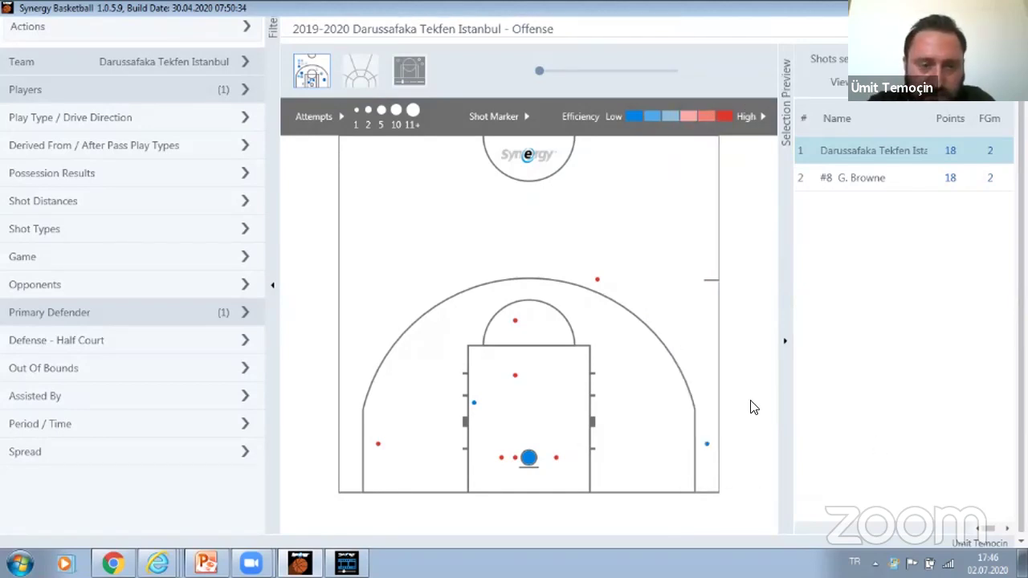
Collapse the filters and send all clips of the team's field-goal attempts to the Synergy Editor in standard quality
click(272, 285)
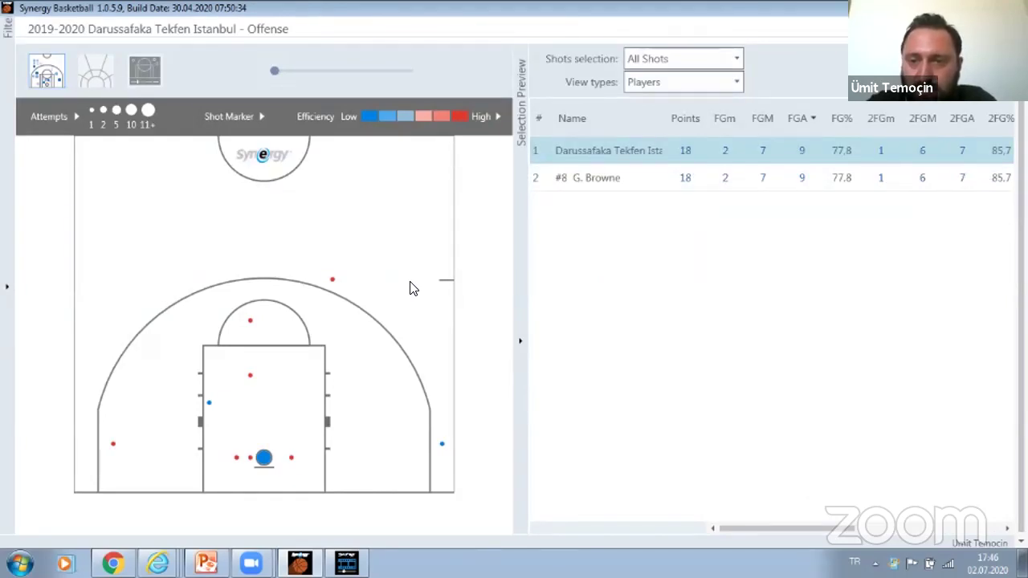
click(801, 155)
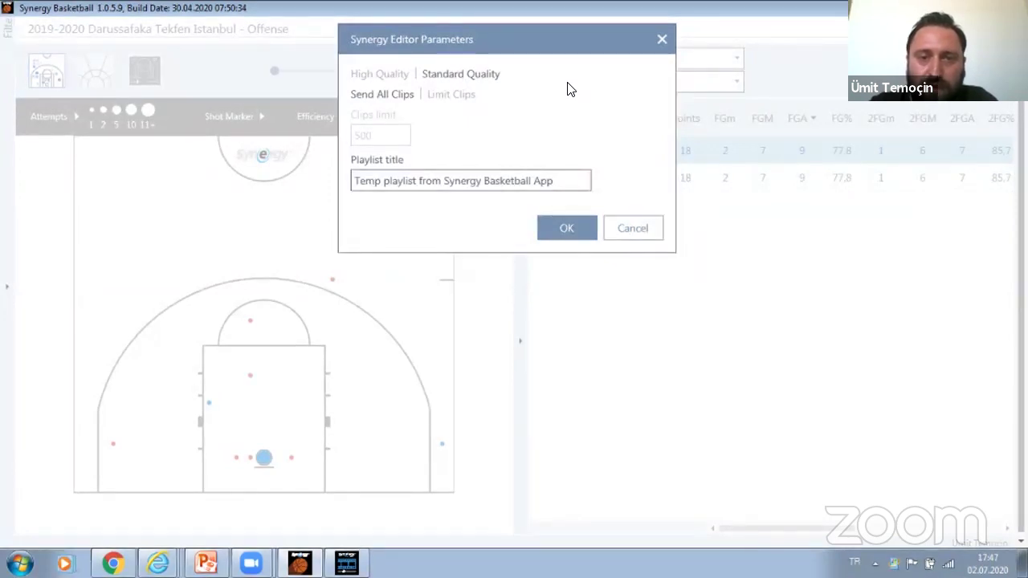
click(562, 230)
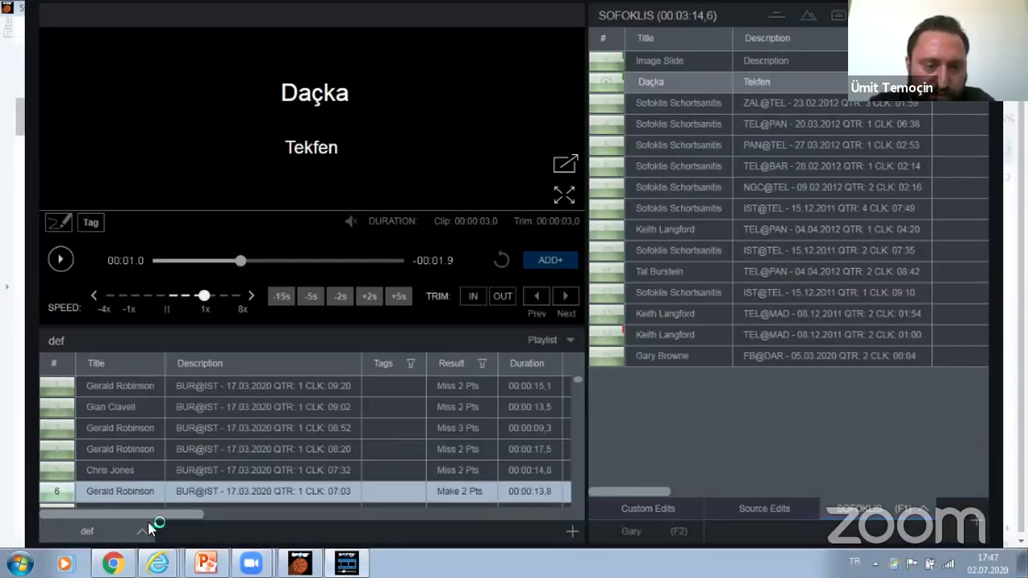
Close the def playlist in the editor and play the first clip of the temp playlist in full screen
click(148, 532)
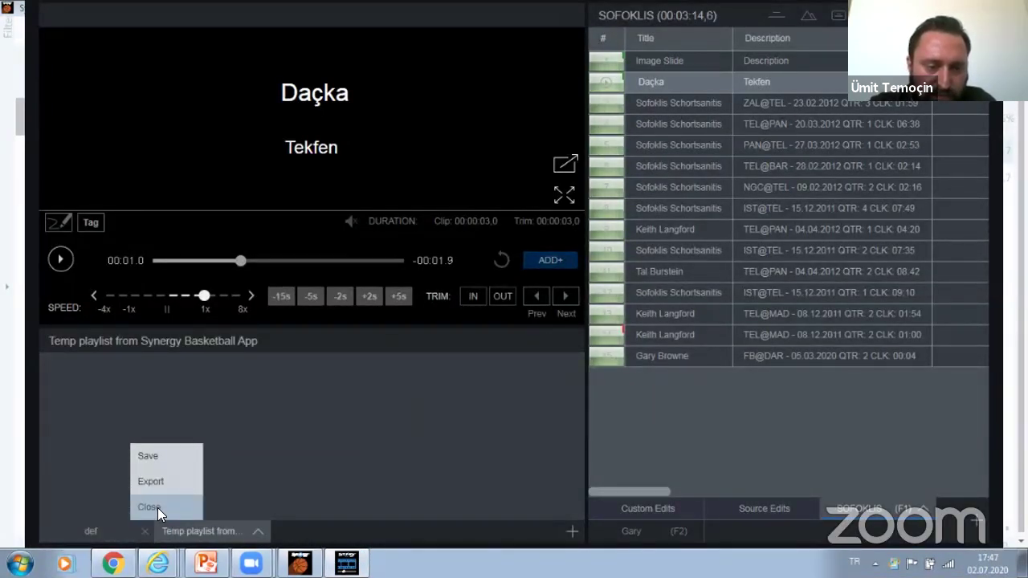
click(145, 530)
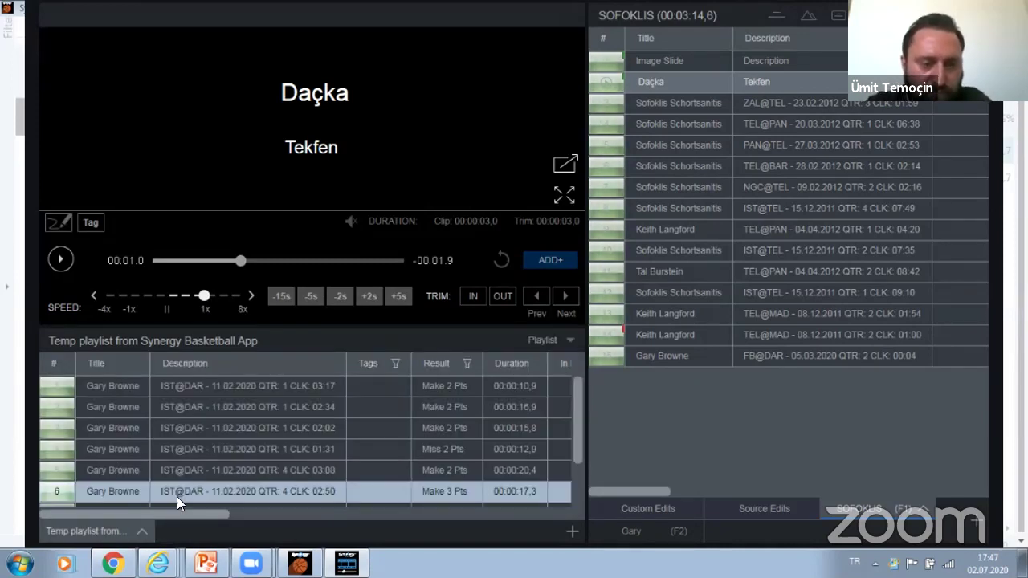
click(59, 388)
click(564, 195)
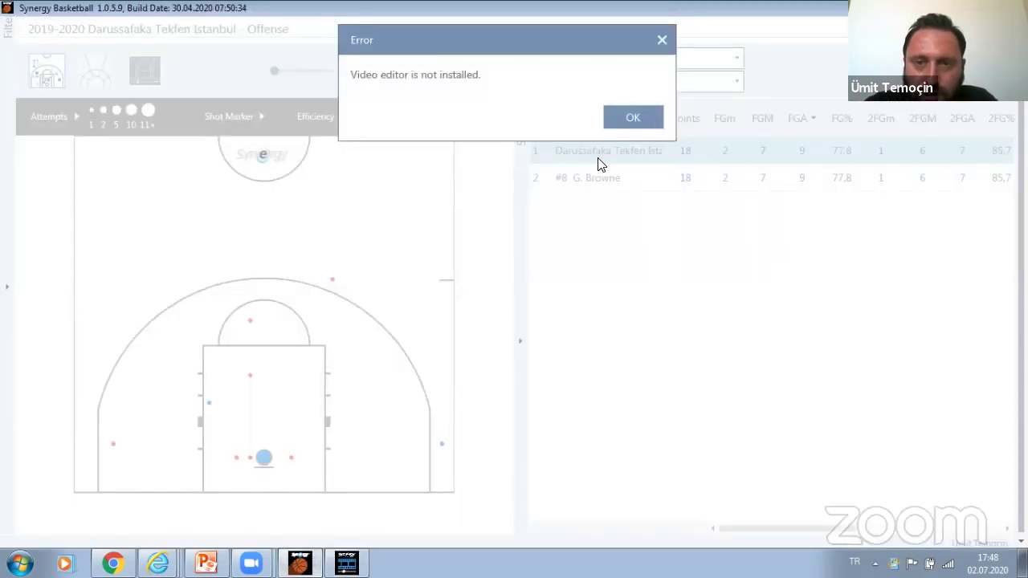
Dismiss the video editor error in Synergy Basketball and set the selection preview's view type to Defenders
click(626, 118)
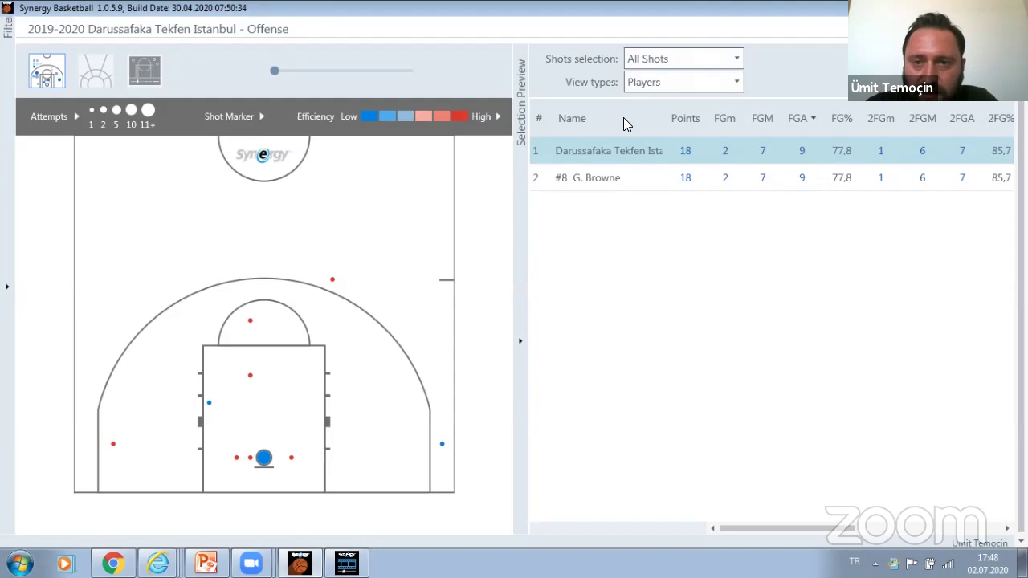
click(720, 59)
click(725, 79)
click(727, 82)
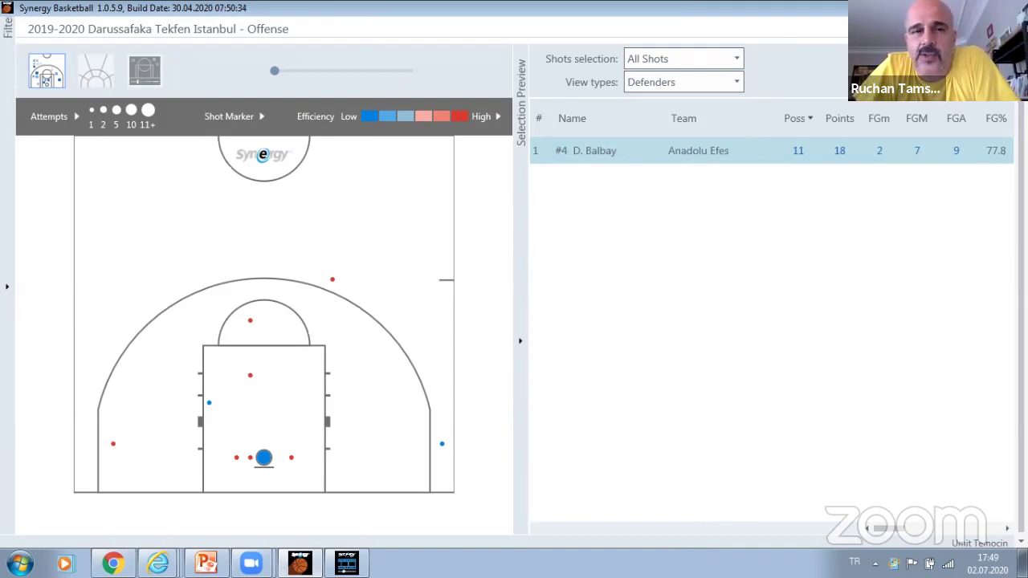
Return to the player's ISO/Post Chart in the Multi-Game Player Views window of Internet Explorer
key(alt+Tab)
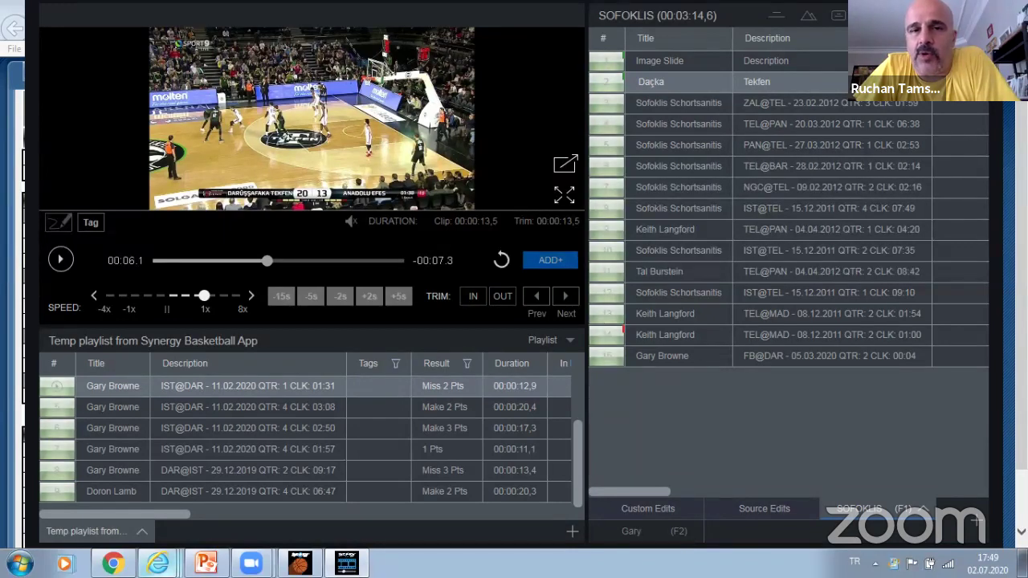
mouse_move(159, 564)
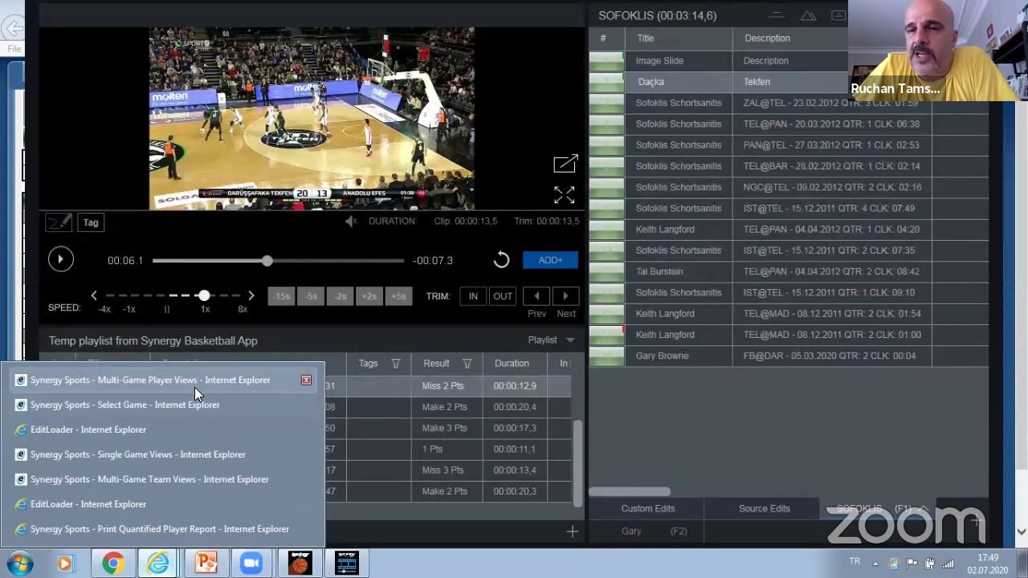
click(194, 383)
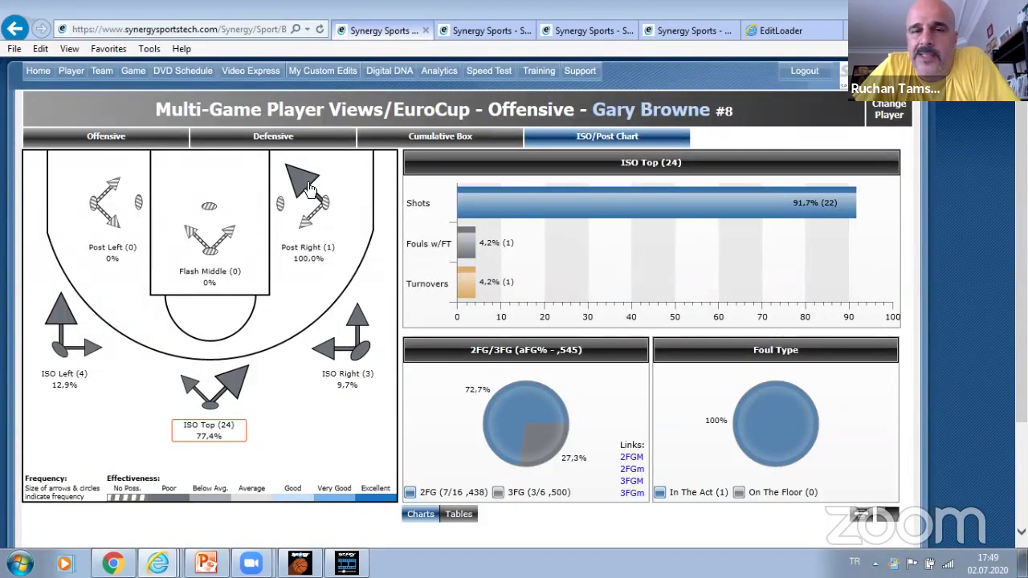
View the ISO/Post Chart breakdowns for Post Right Left Shoulder, ISO Right Drives Right, overall Post Right and Post Left Faces Up
click(307, 189)
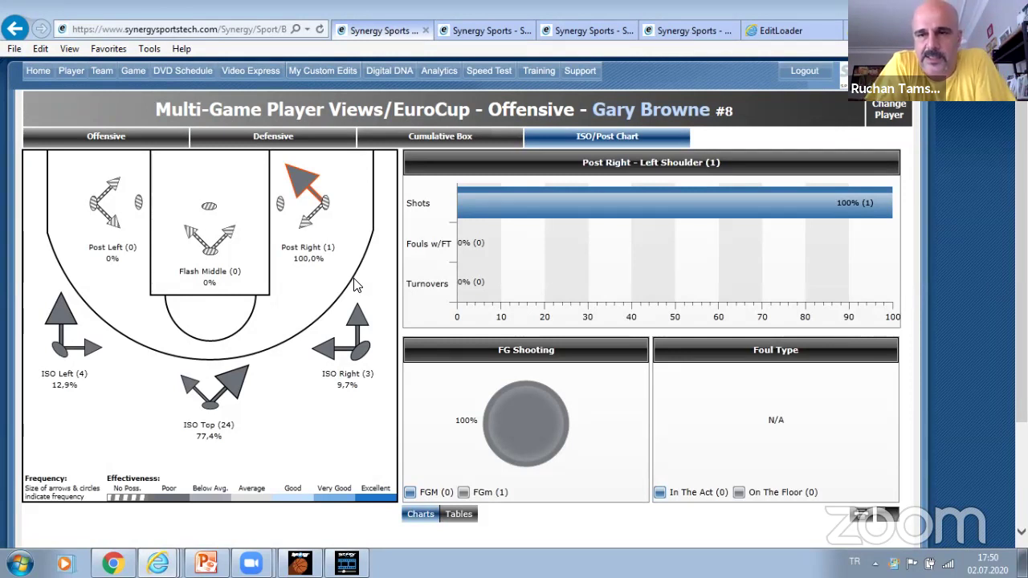
click(325, 349)
click(360, 328)
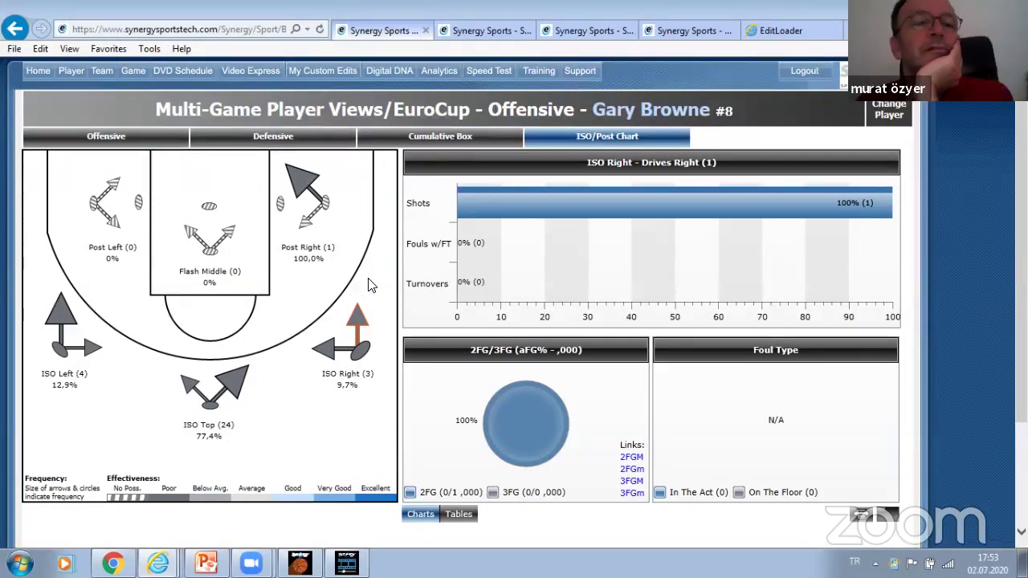
click(306, 254)
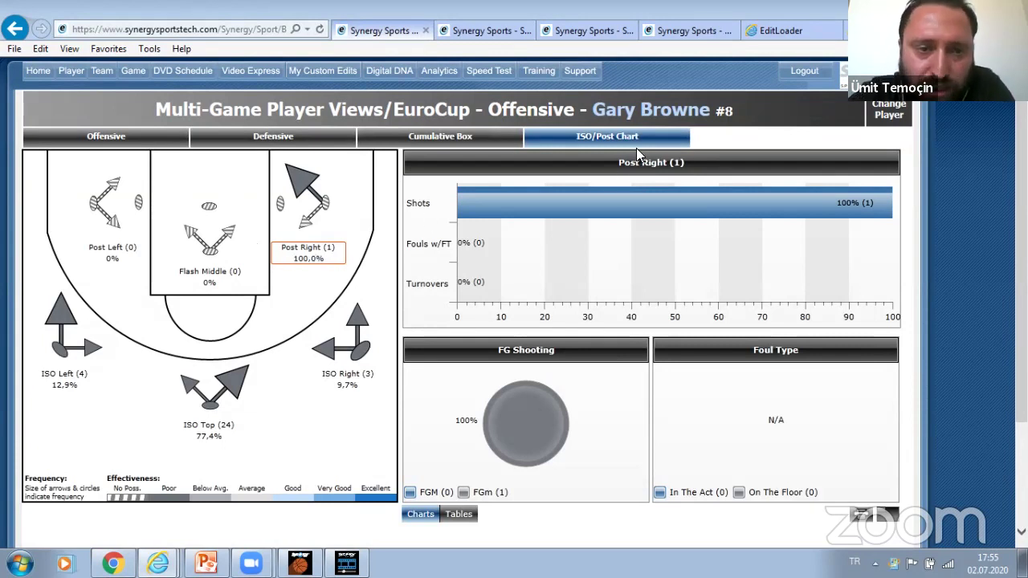
click(97, 214)
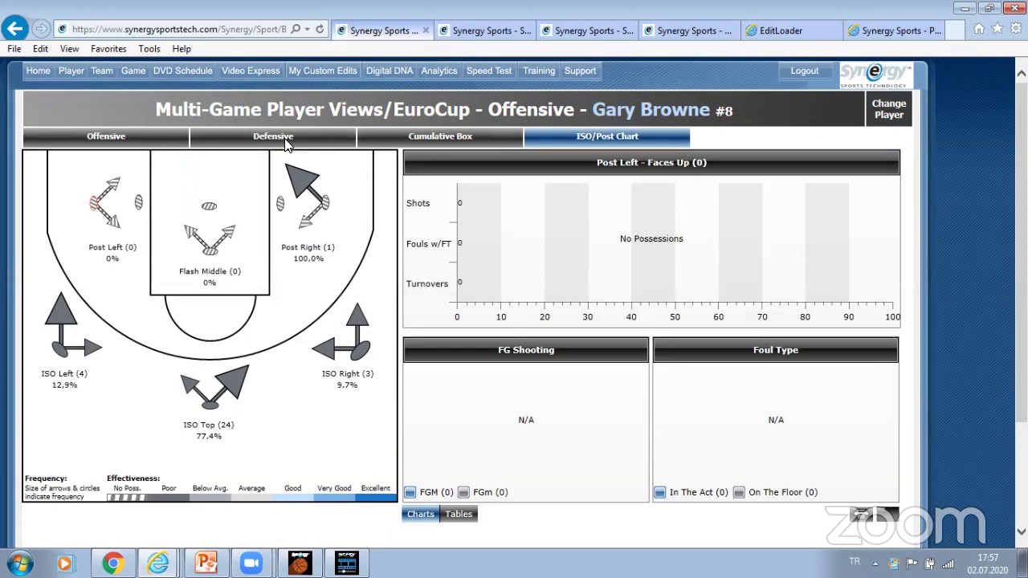
Open the player's Defensive report and examine the detailed P&R Ball Handler breakdown through to the Splits the Defenders rows
click(287, 142)
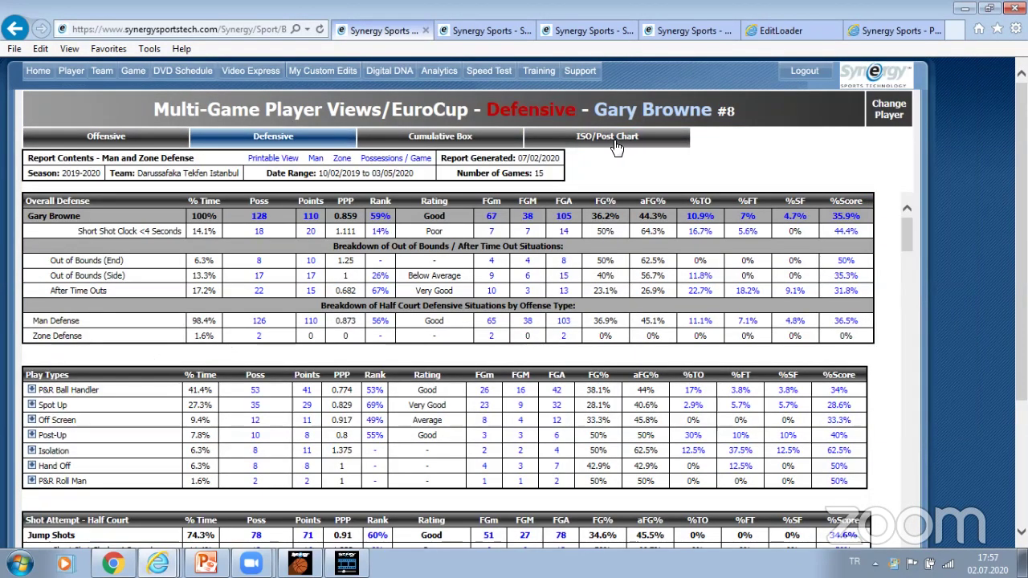
click(32, 391)
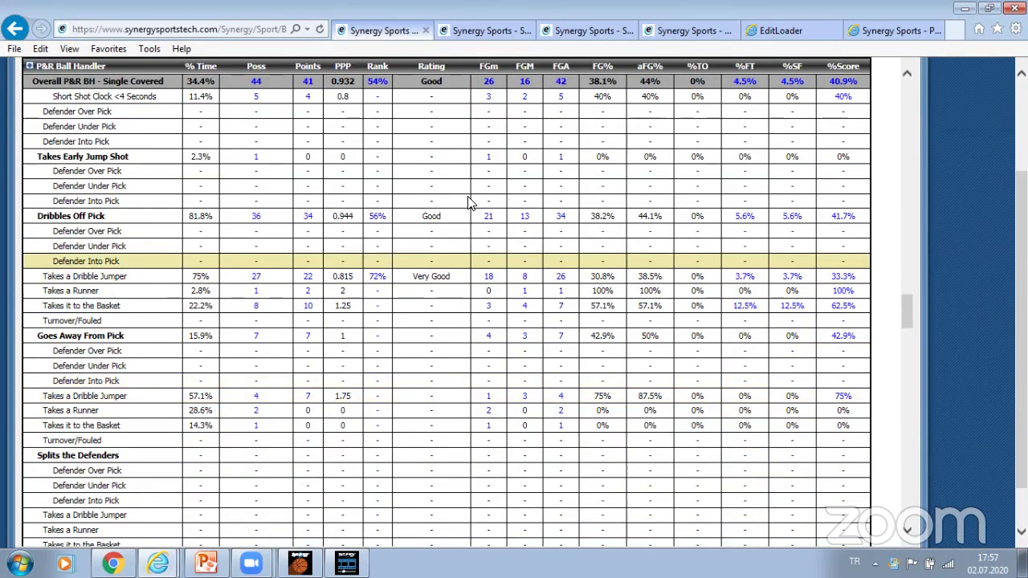
scroll(470, 201, down, 1)
scroll(991, 113, up, 3)
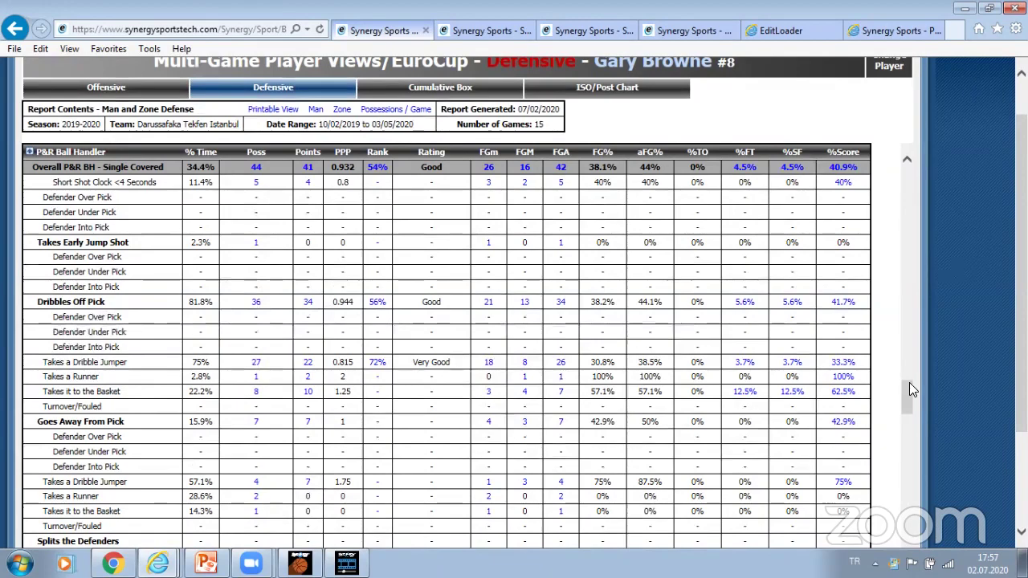
drag(909, 385, 909, 410)
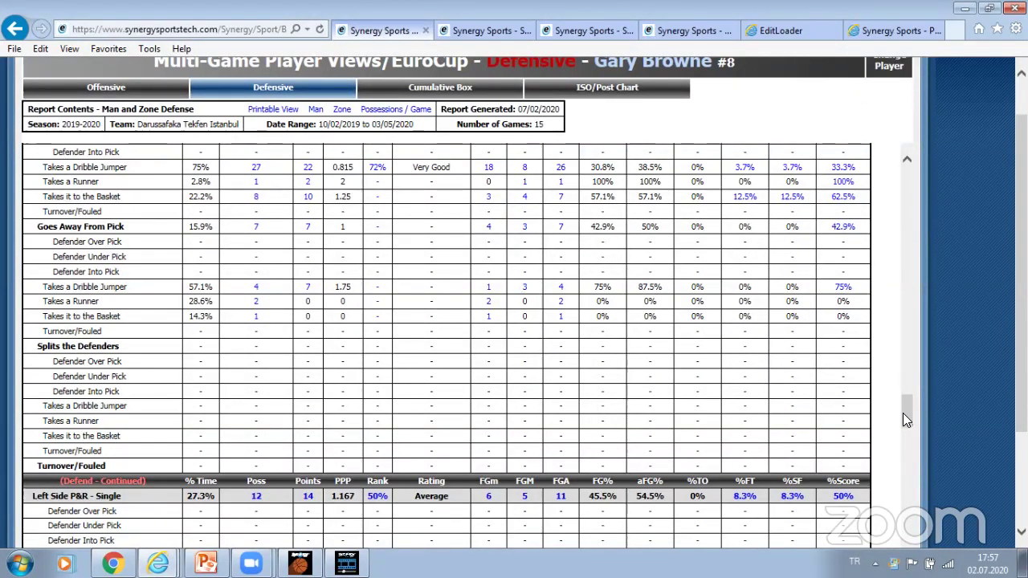
mouse_move(903, 412)
mouse_down()
mouse_move(900, 387)
mouse_move(907, 414)
mouse_up()
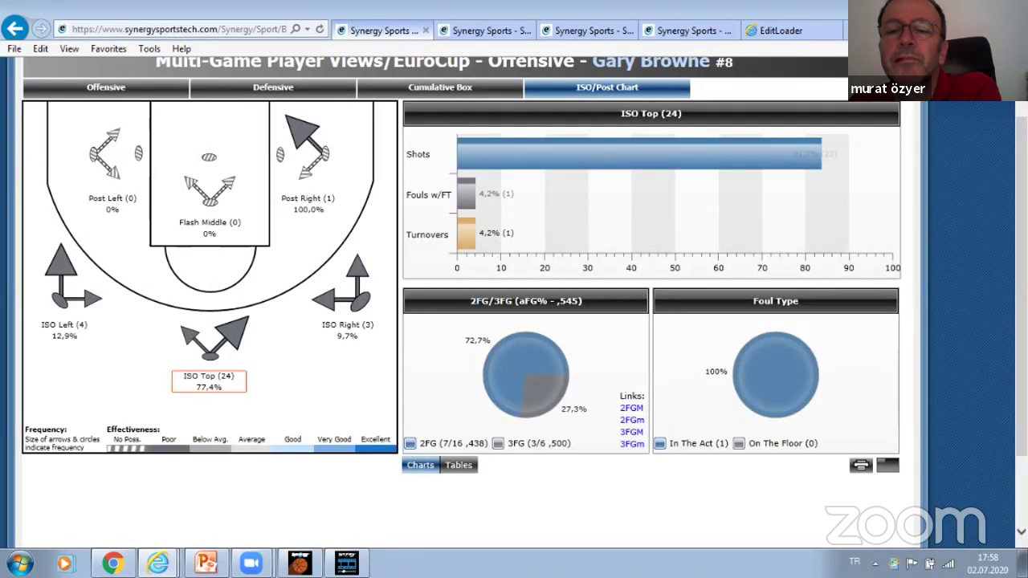
Show the ISO/Post Chart statistics for ISO Top, ISO Left Drives Left and ISO Top Drives Right
click(193, 377)
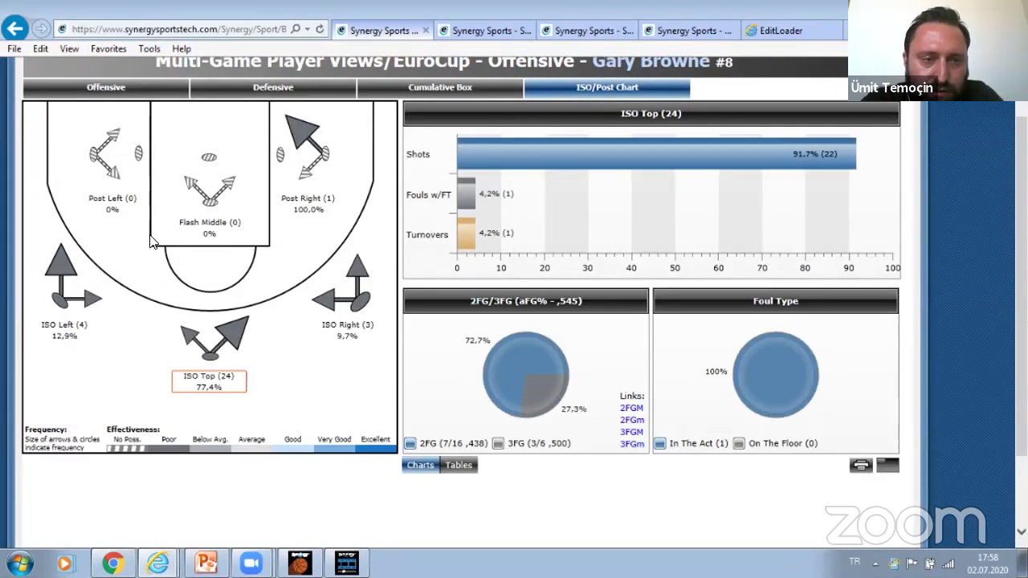
click(50, 273)
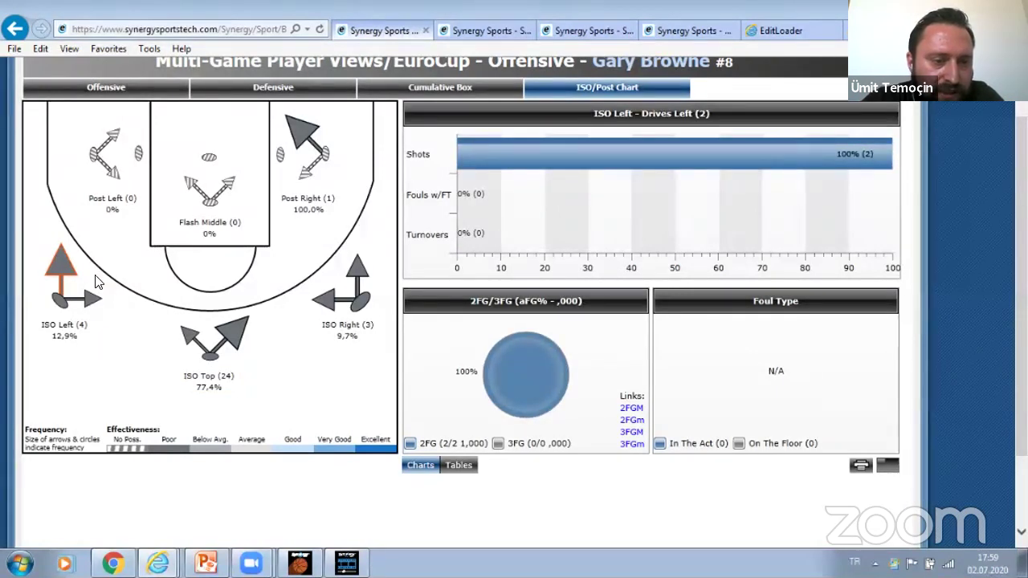
click(236, 322)
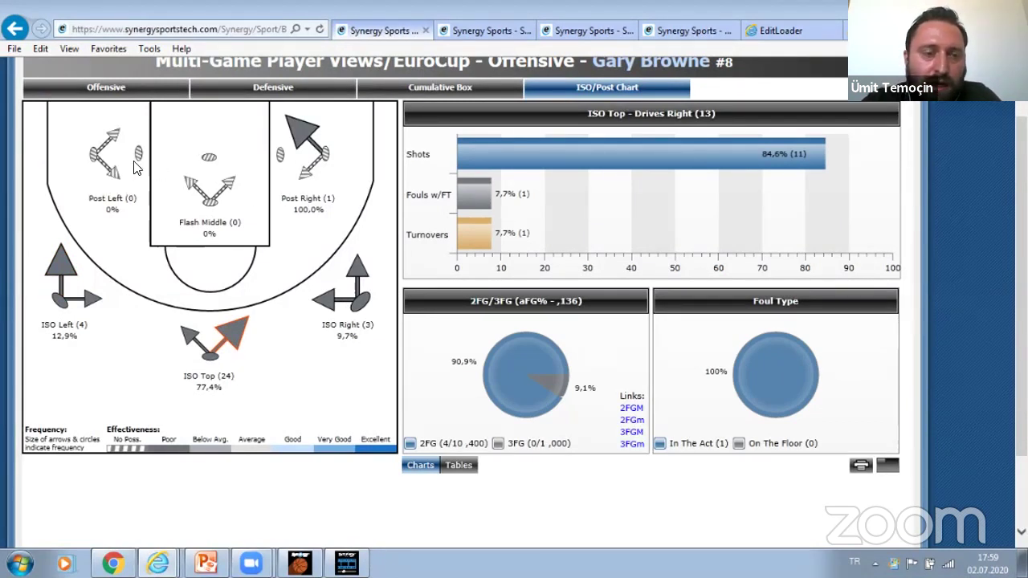
Check the Post Left area of the ISO/Post Chart, including its Faces Up and Post Pin options
click(97, 171)
click(92, 154)
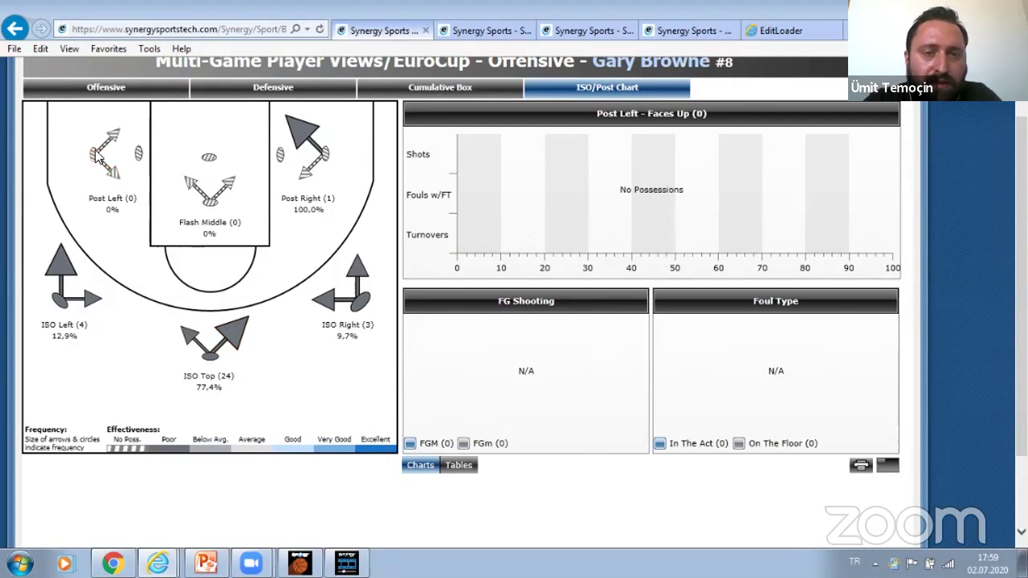
click(119, 140)
click(139, 153)
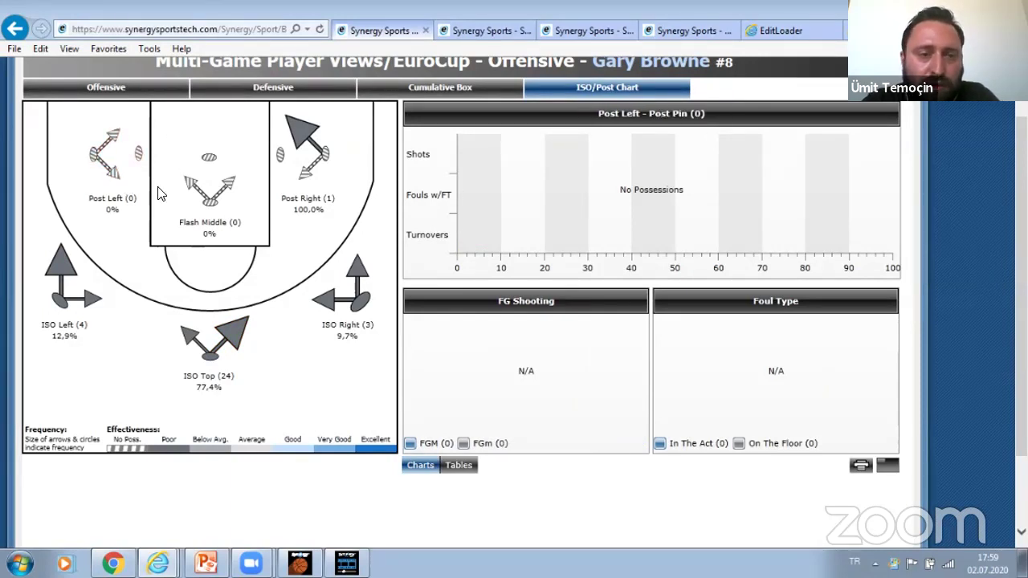
View the chart statistics for Flash Middle, Flash Middle Faces Up, Post Right and ISO Right
click(229, 225)
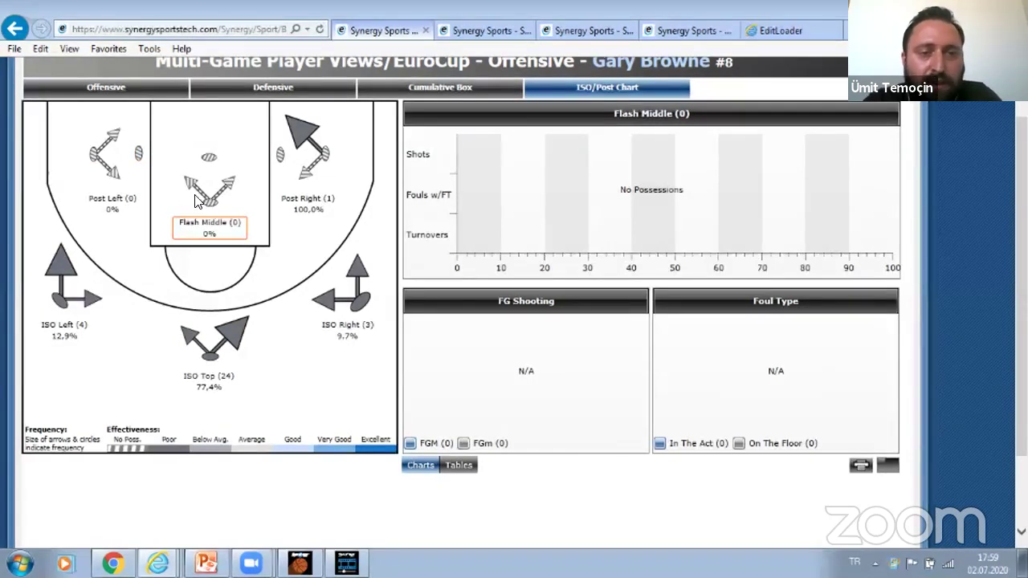
click(230, 184)
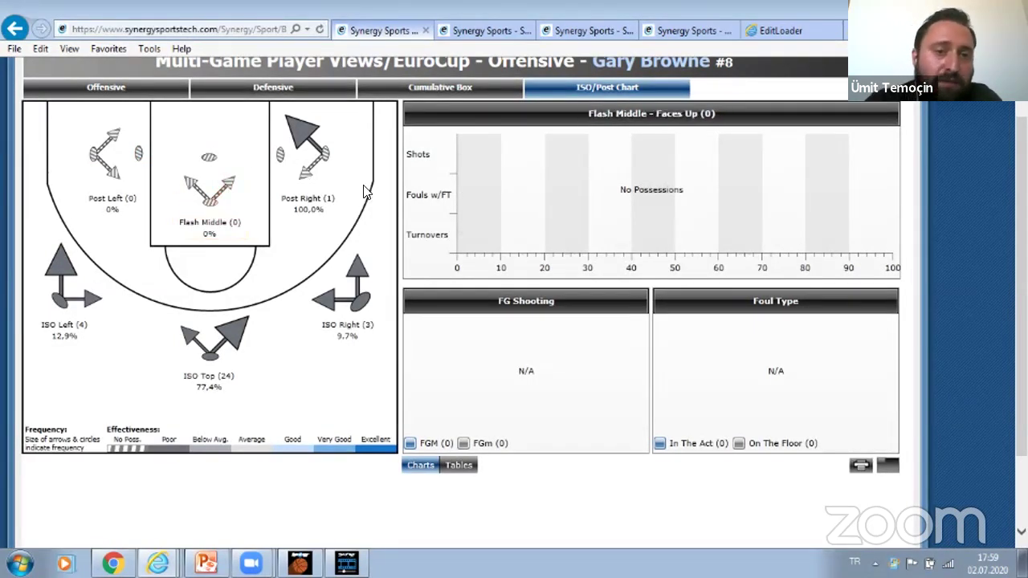
click(328, 199)
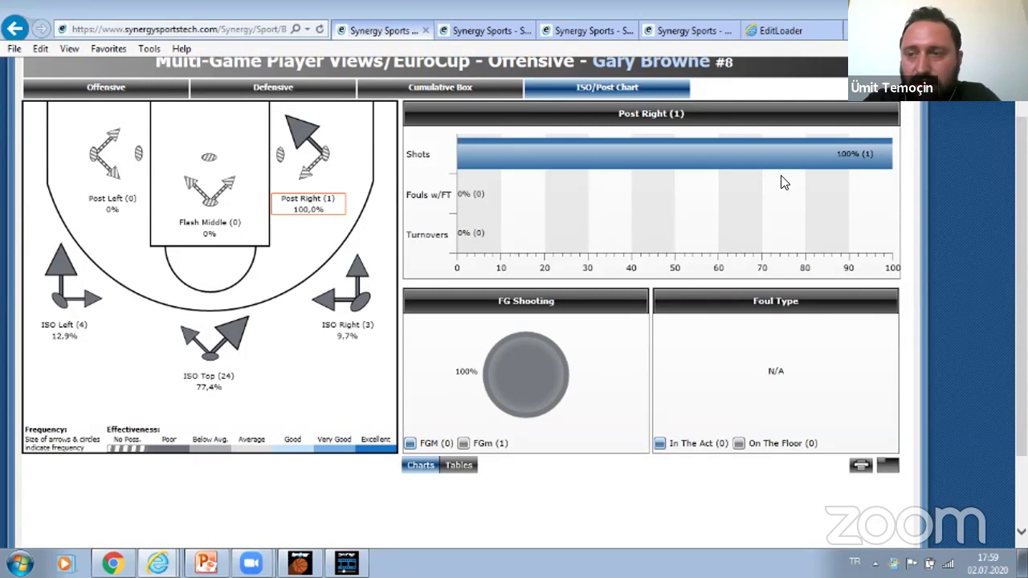
scroll(783, 182, up, 1)
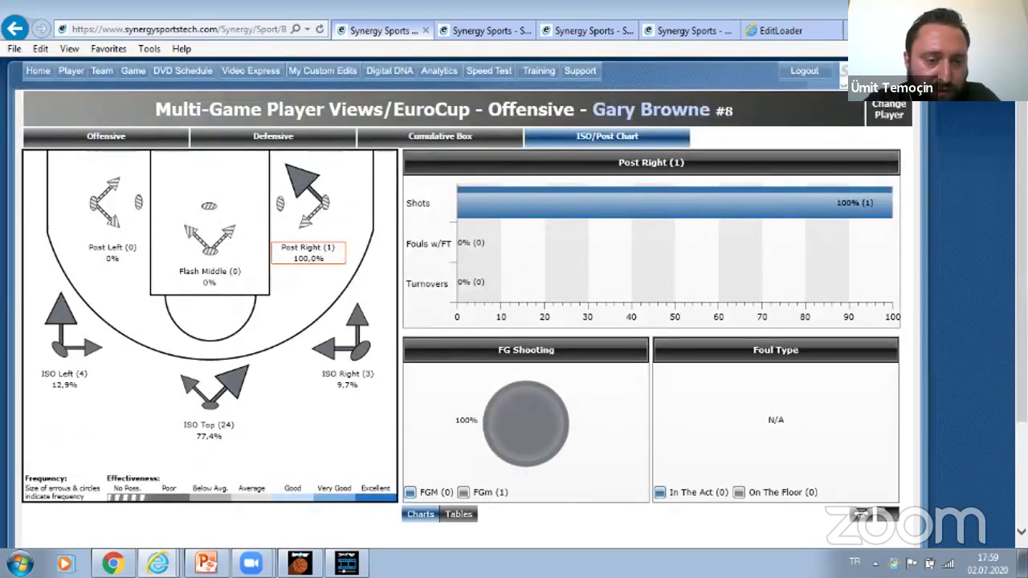
click(347, 377)
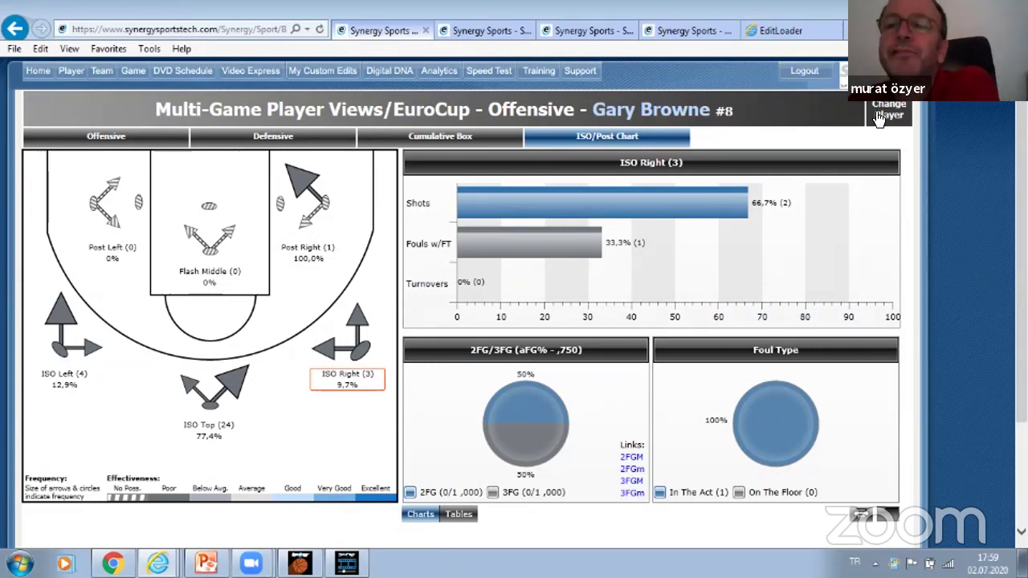
Open the Multi-Game Team Views and load the offensive report for Anadolu Efes with the competition kept at All
click(101, 71)
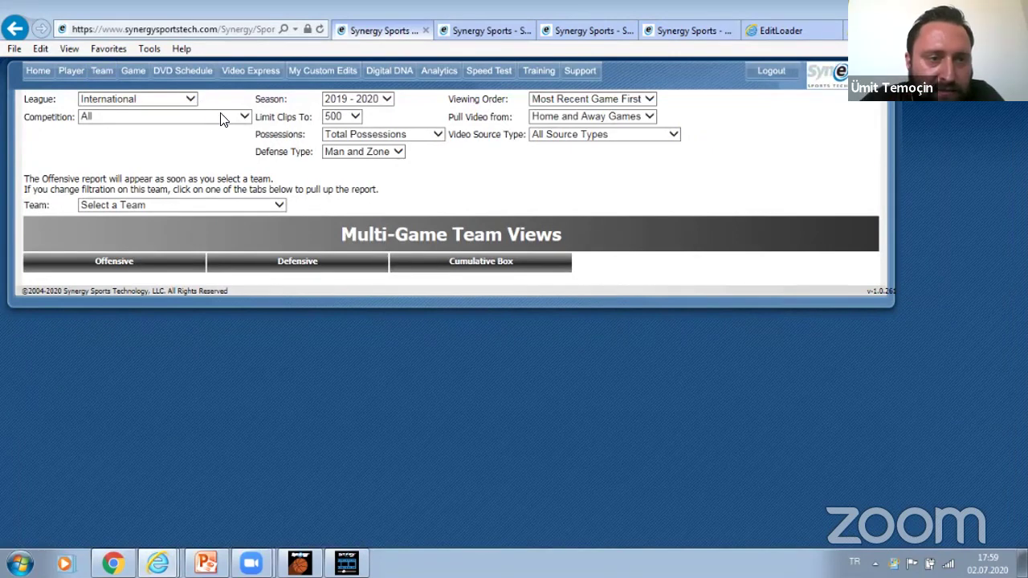
click(223, 117)
click(220, 113)
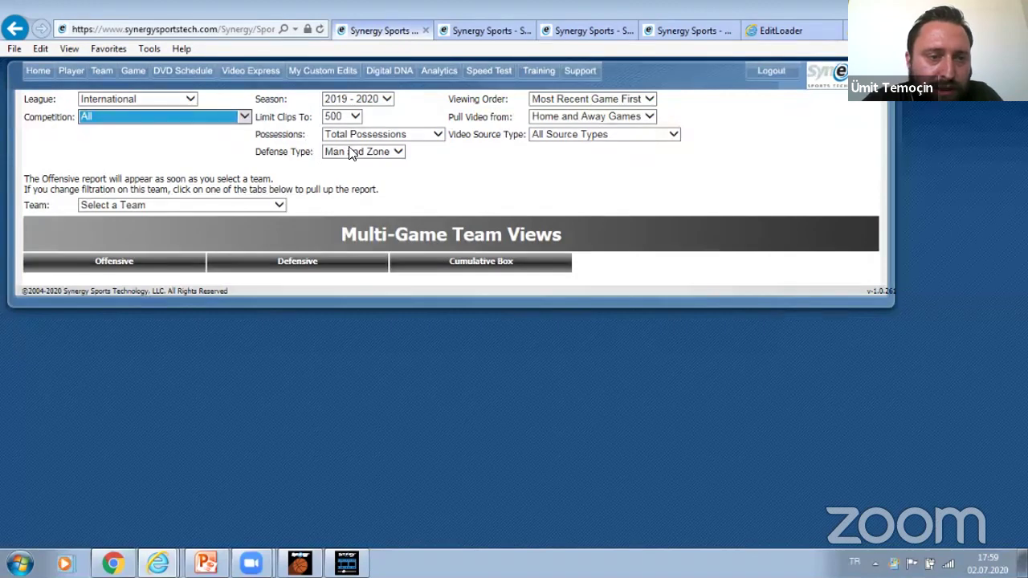
click(248, 206)
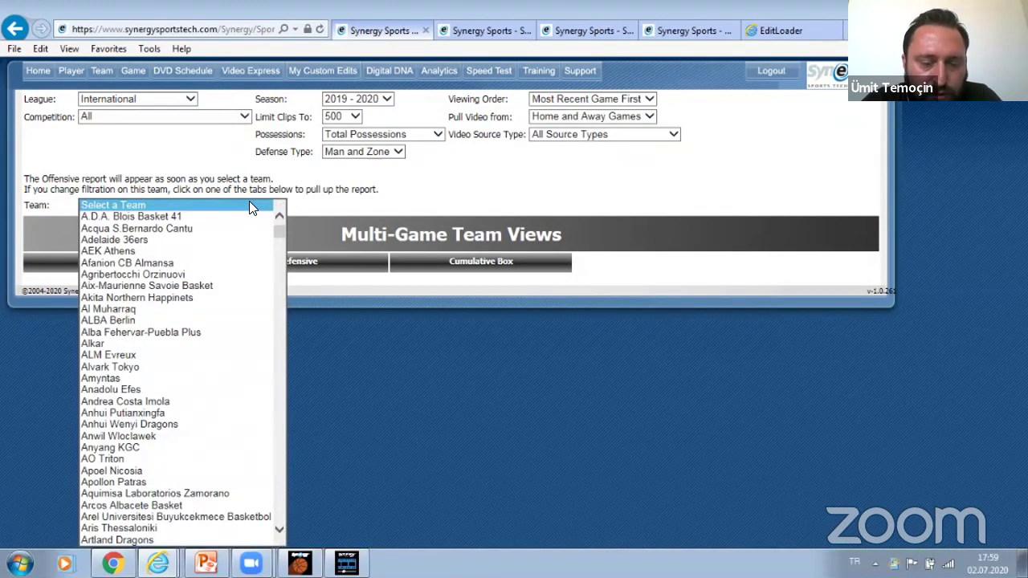
text(ana)
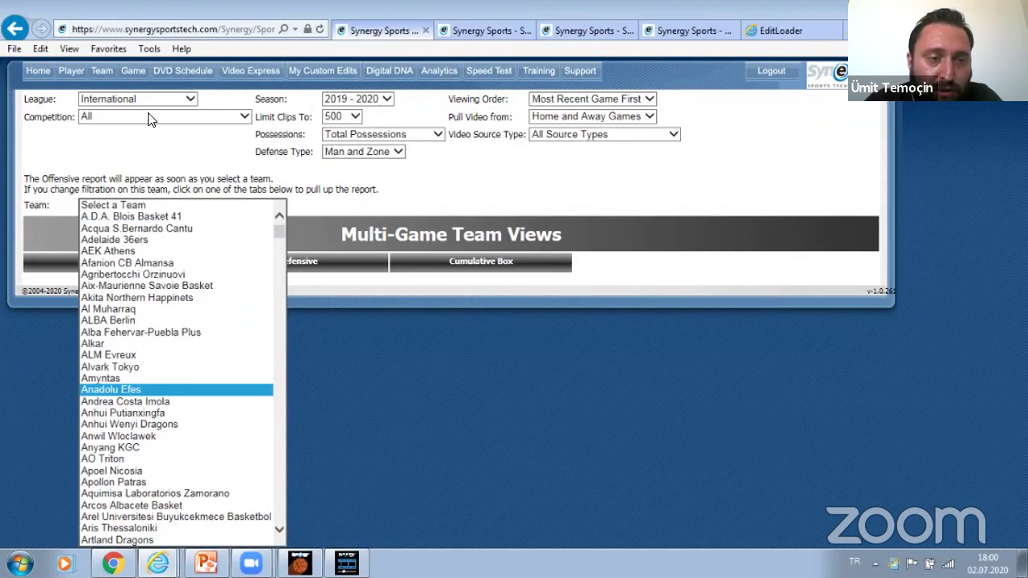
key(Return)
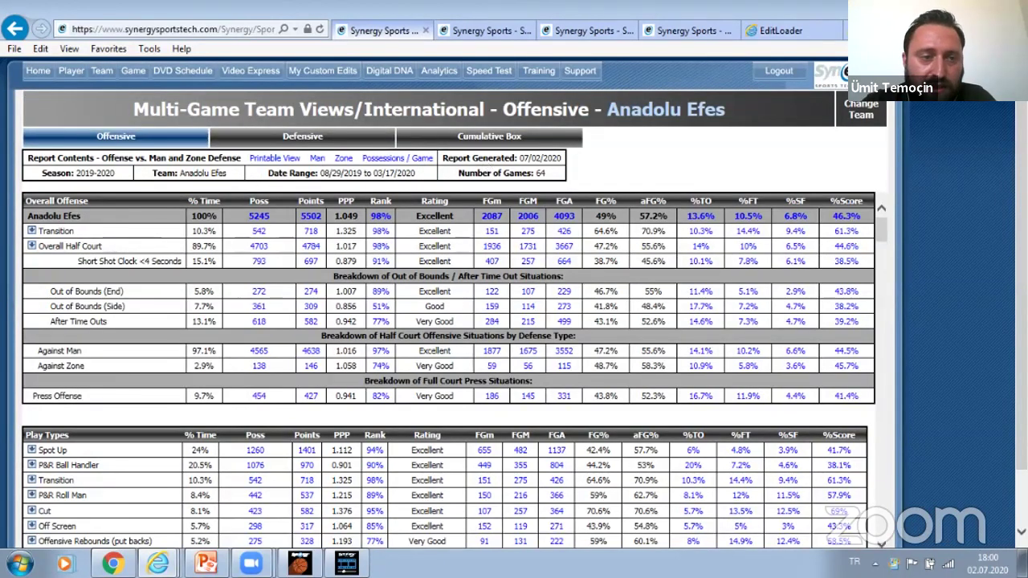
Examine the team's offensive play types, open the P&R Ball Handler breakdown by player and return to the play type list
scroll(450, 305, down, 1)
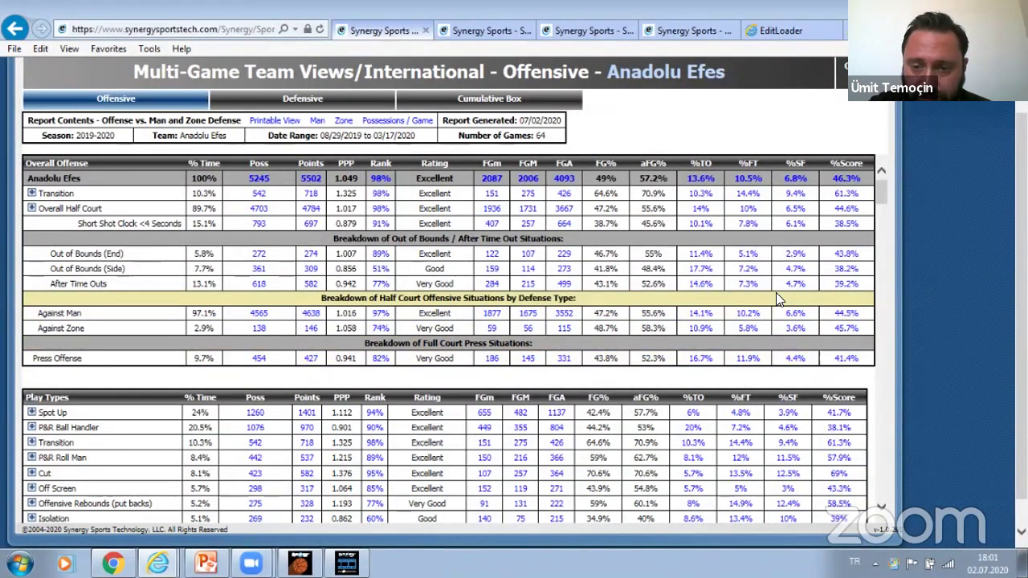
scroll(776, 294, down, 1)
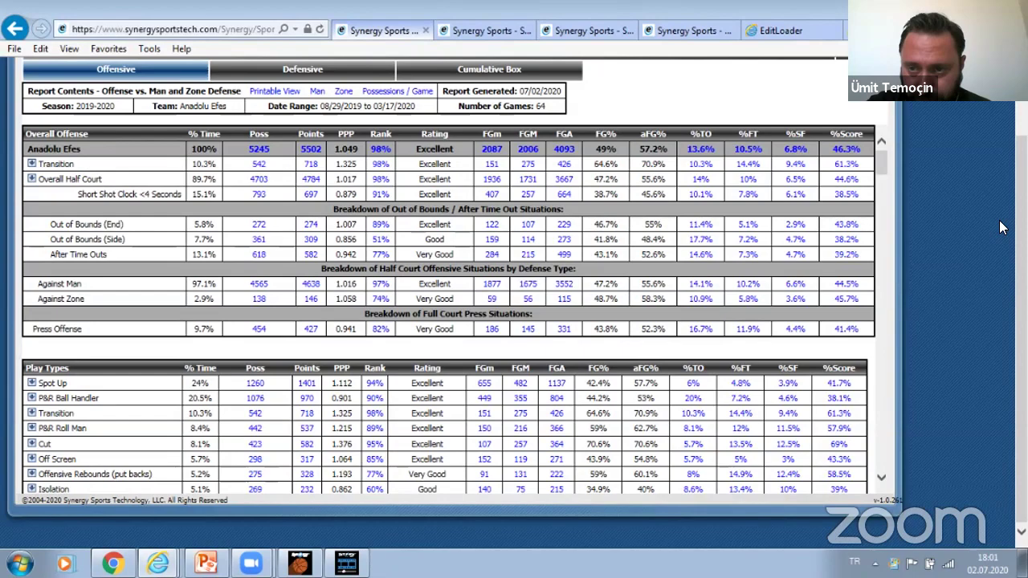
scroll(880, 159, down, 4)
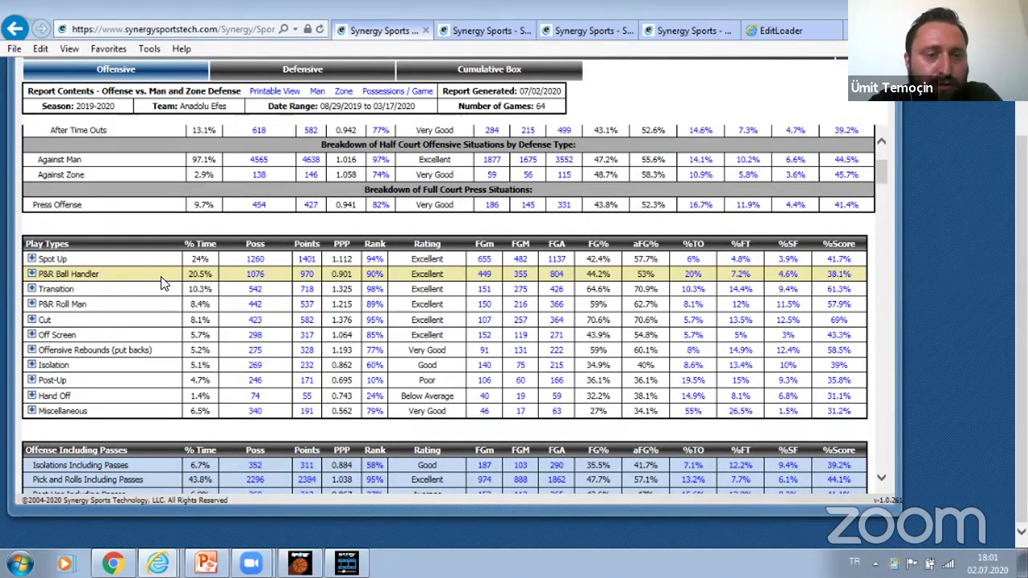
click(31, 275)
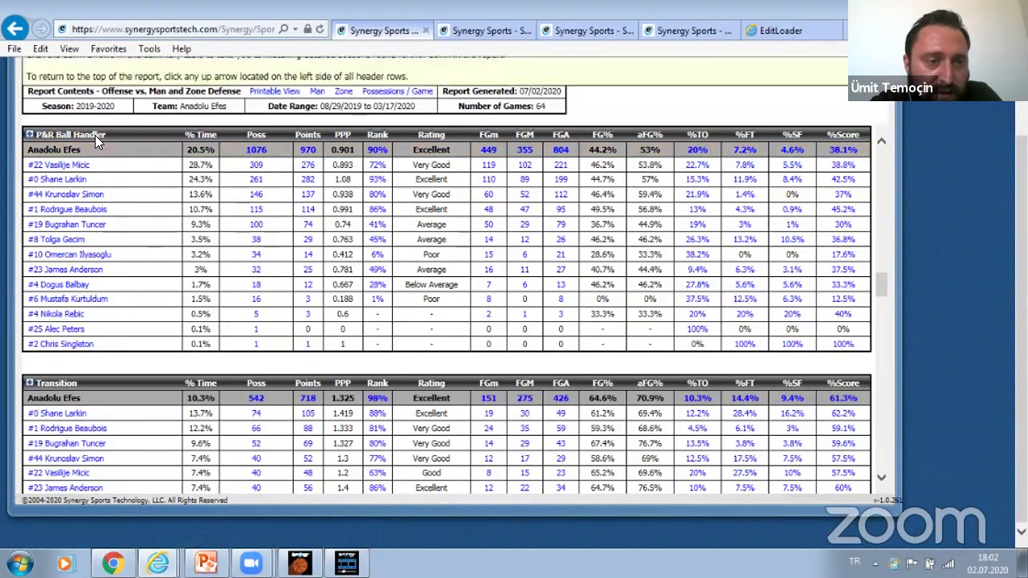
click(29, 134)
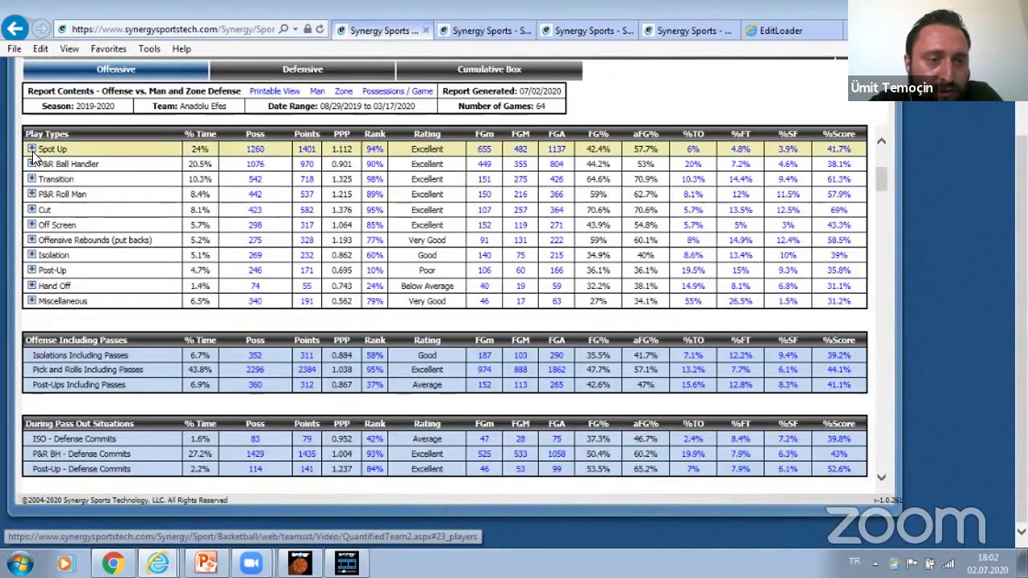
Open the team's Transition breakdown, view the #0 player's offensive report, and close it to return to the team report
click(31, 179)
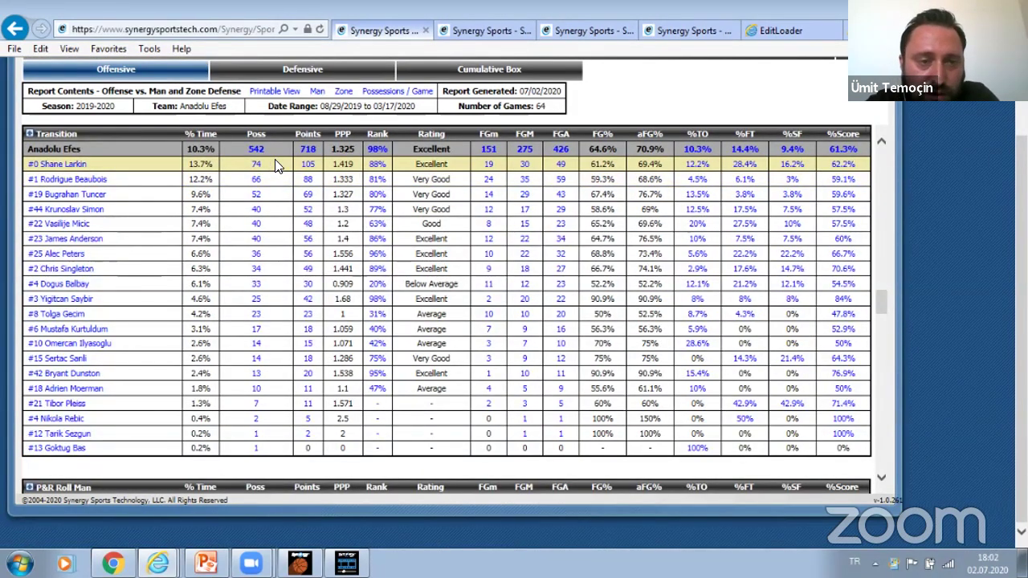
click(69, 167)
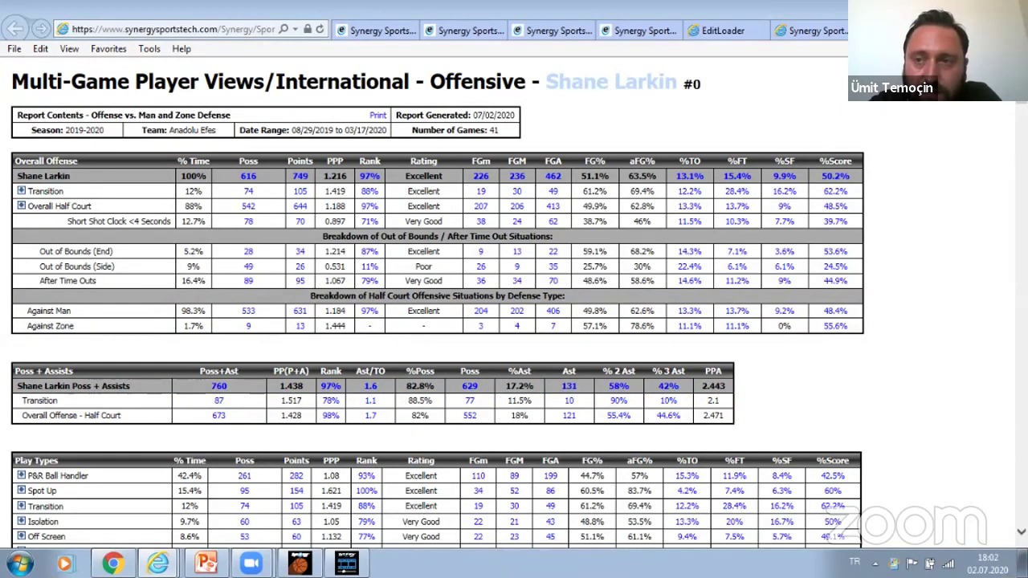
click(853, 31)
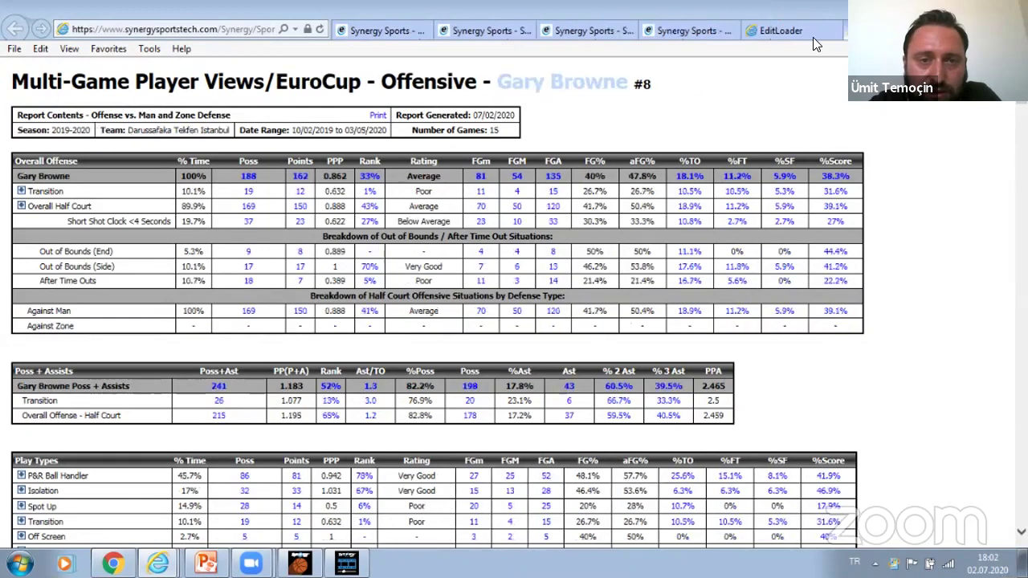
click(395, 30)
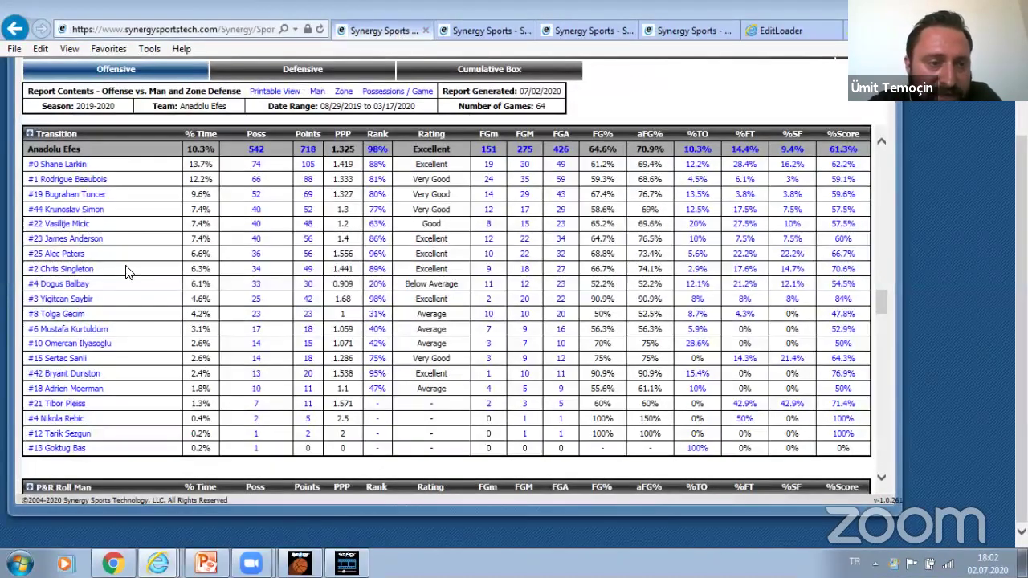
Go back to the Play Types table and show the P&R Roll Man breakdown by player
click(31, 139)
click(31, 139)
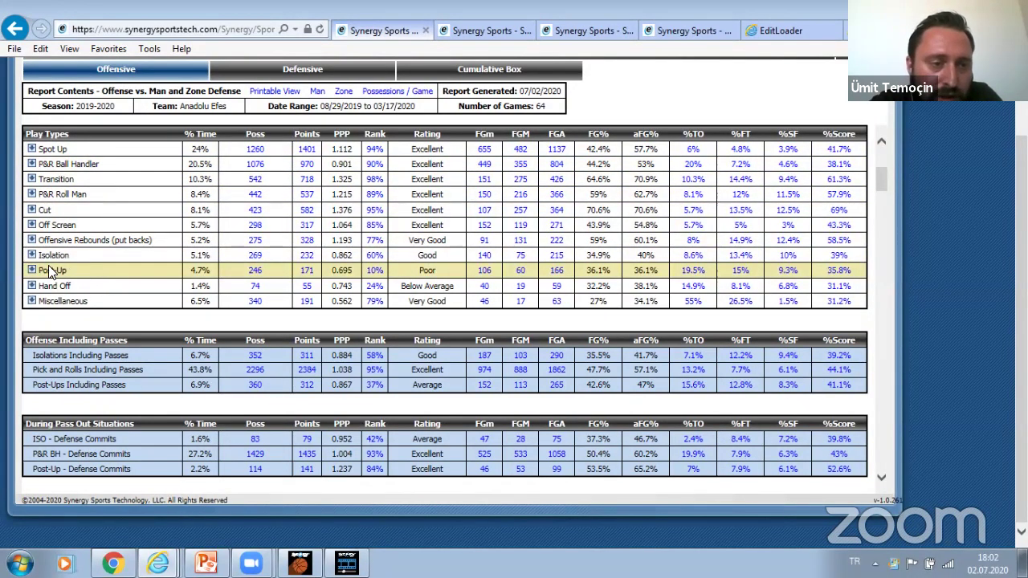
click(32, 194)
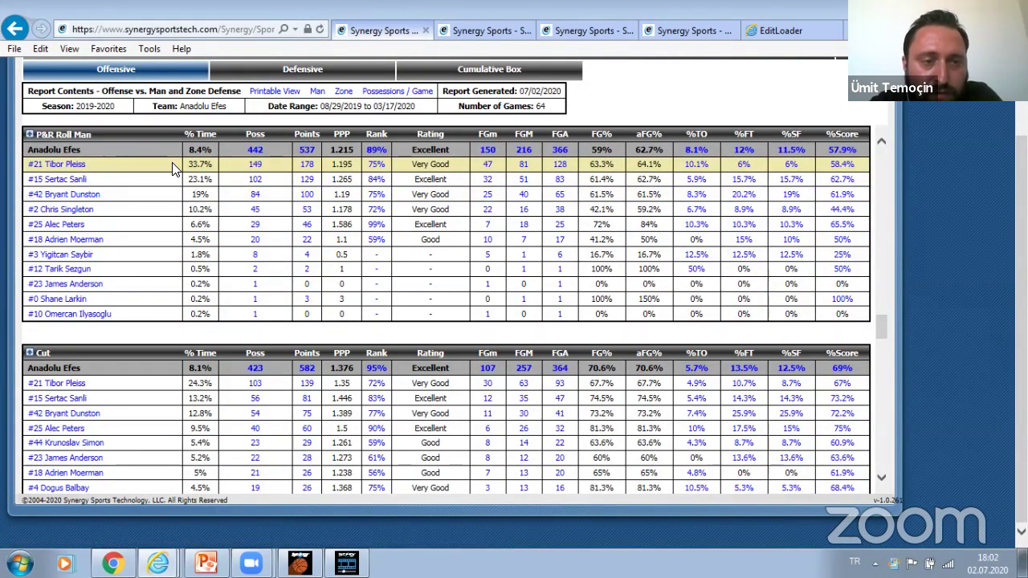
Open the #21 player's offensive report and examine his P&R Roll Man breakdown, highlighting the Rolls to Basket share of time
click(74, 168)
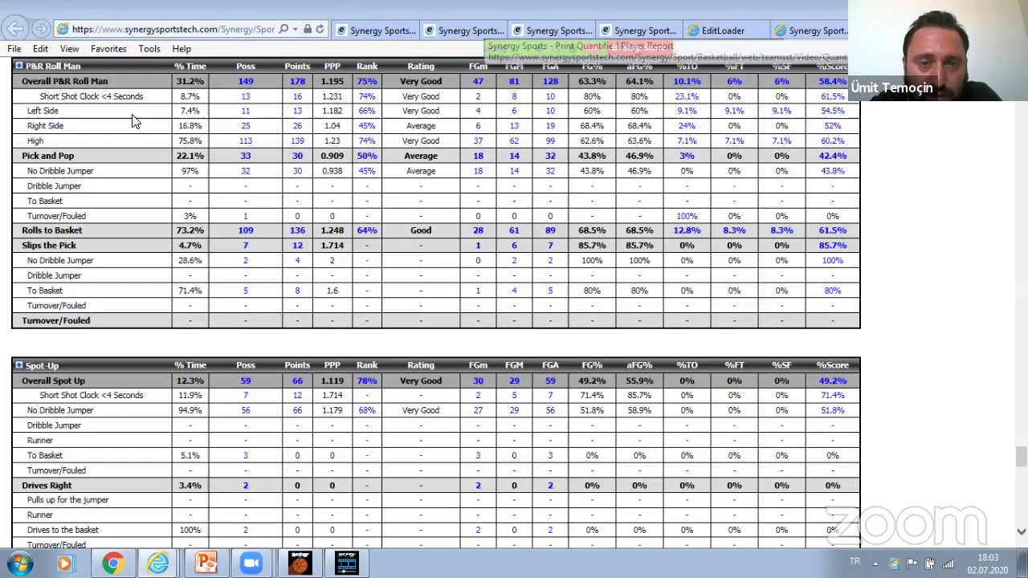
scroll(513, 305, up, 15)
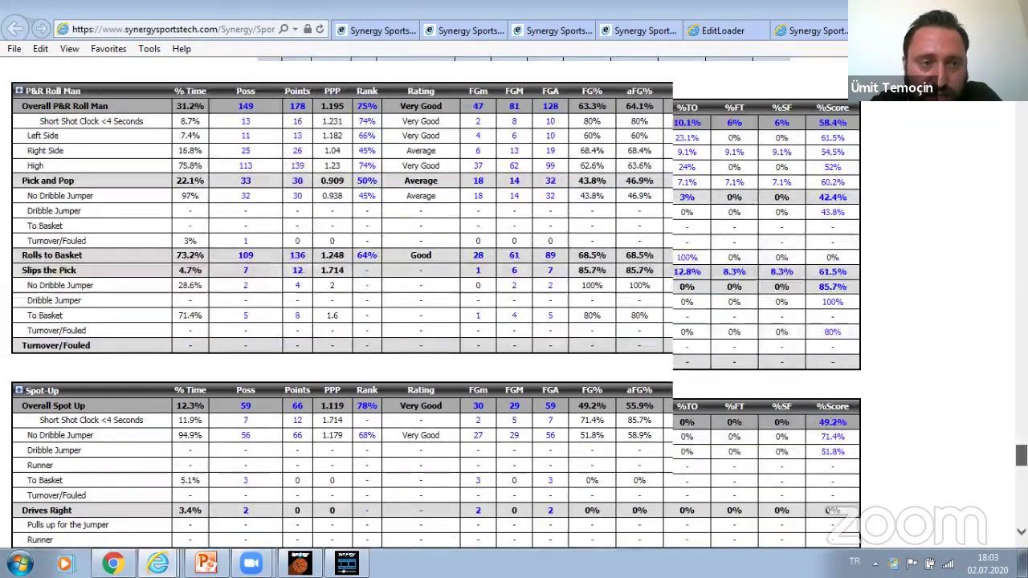
scroll(513, 305, up, 10)
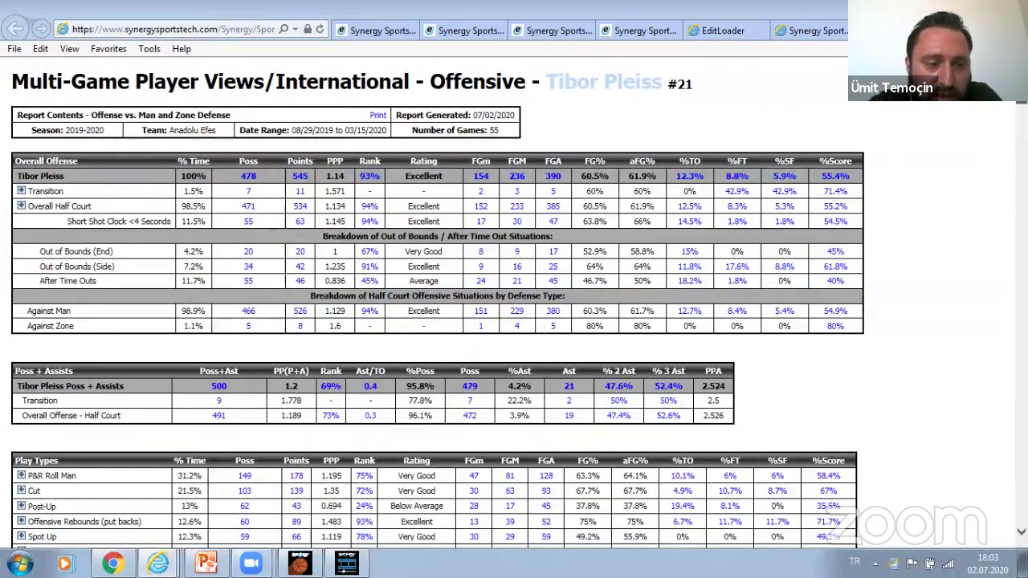
click(21, 476)
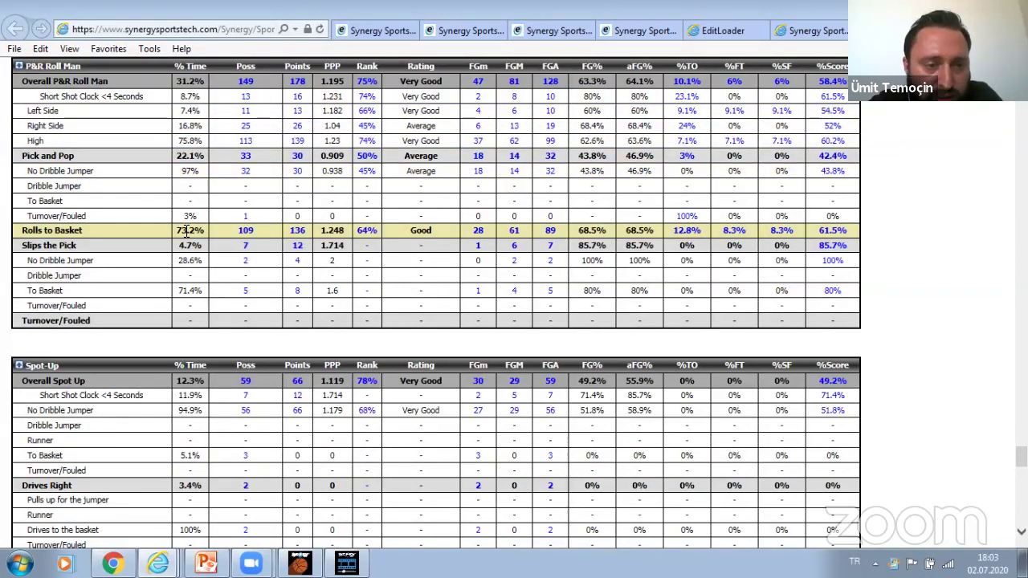
drag(180, 232, 207, 230)
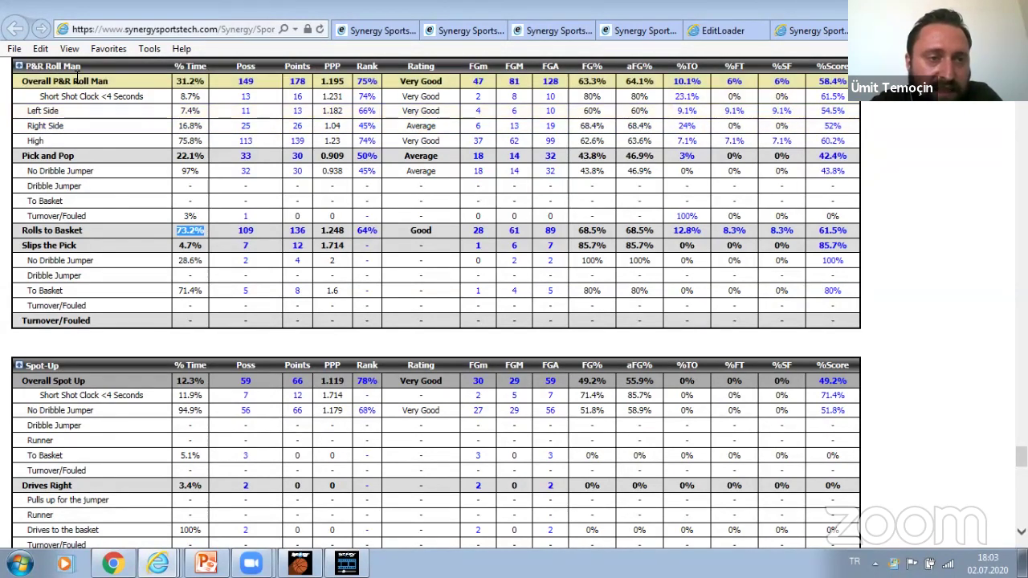
Open the #21 player's Post-Up breakdown from the play types and examine the Left Block, Right Block and Flash Middle sections
click(19, 65)
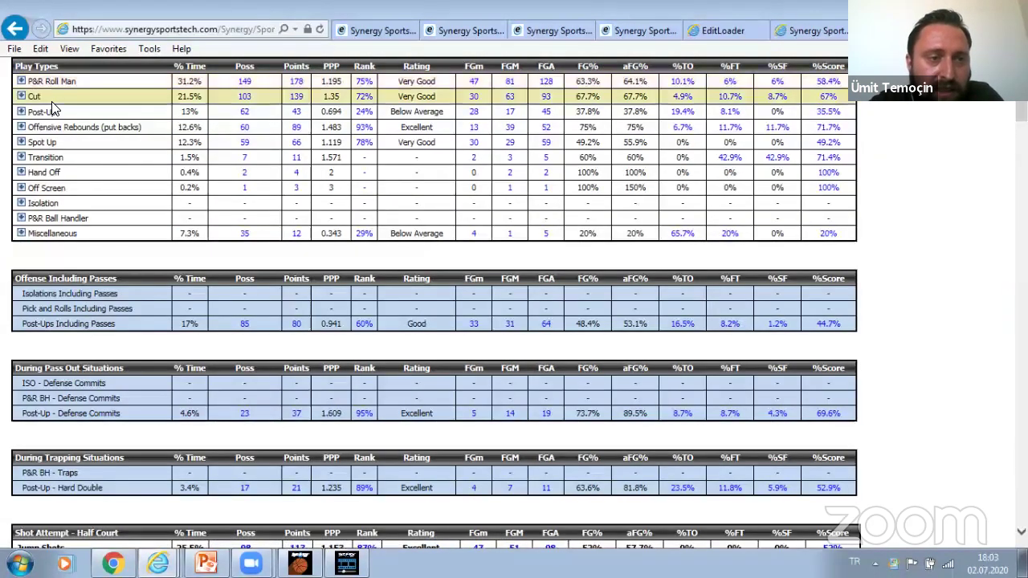
click(26, 107)
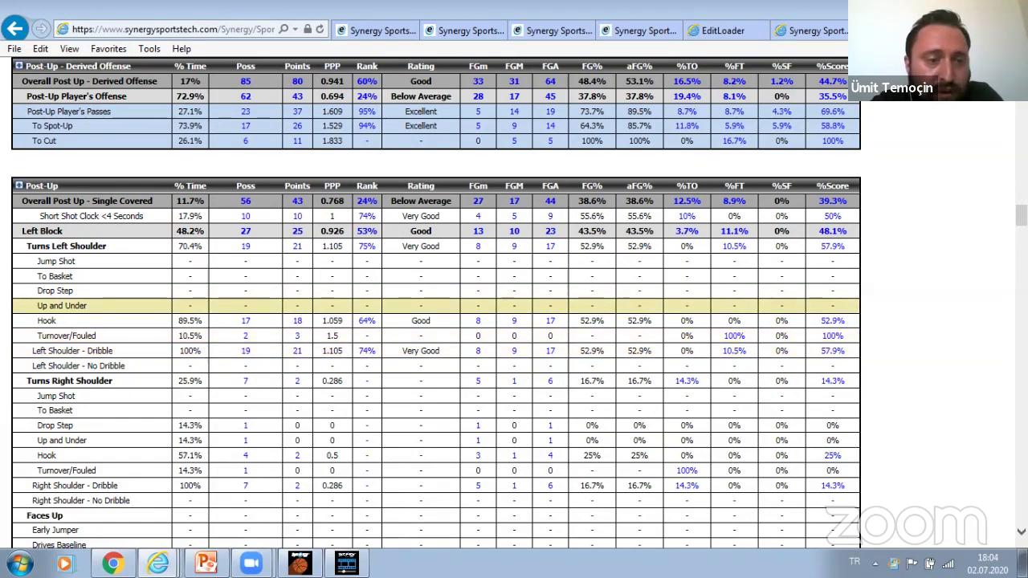
scroll(433, 305, down, 2)
scroll(433, 305, down, 1)
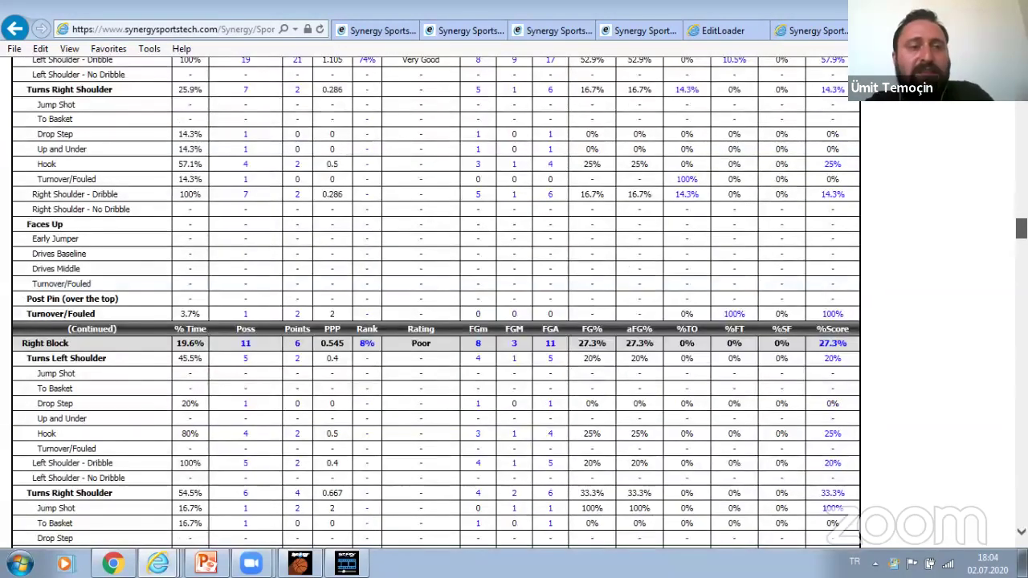
scroll(433, 305, down, 1)
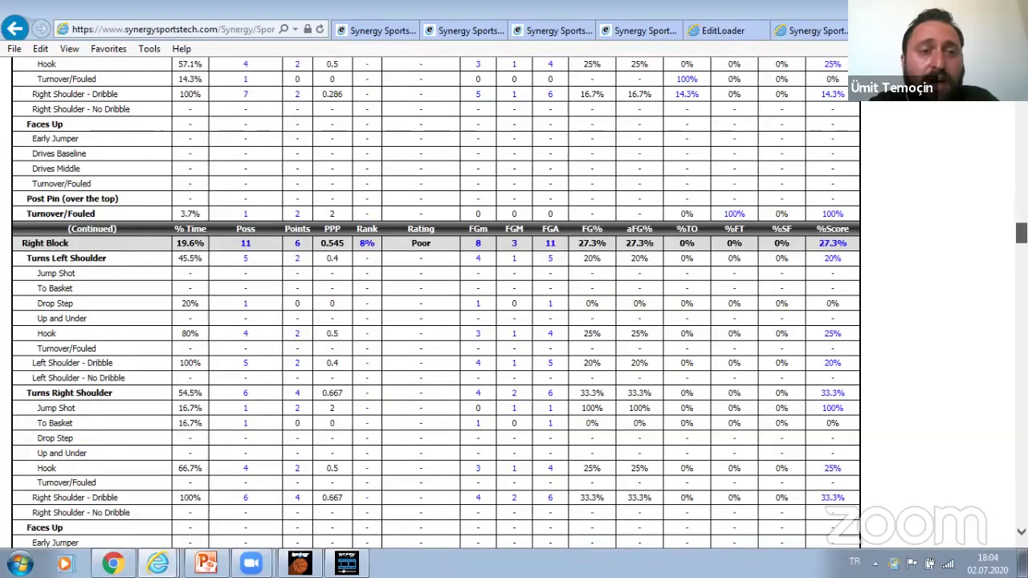
scroll(434, 305, down, 1)
scroll(434, 305, down, 2)
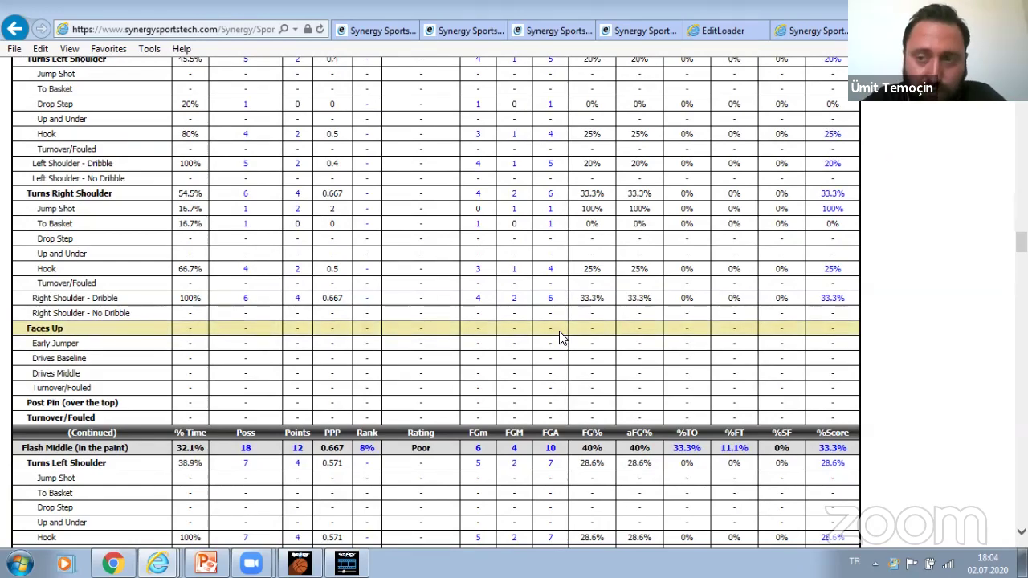
scroll(562, 337, down, 4)
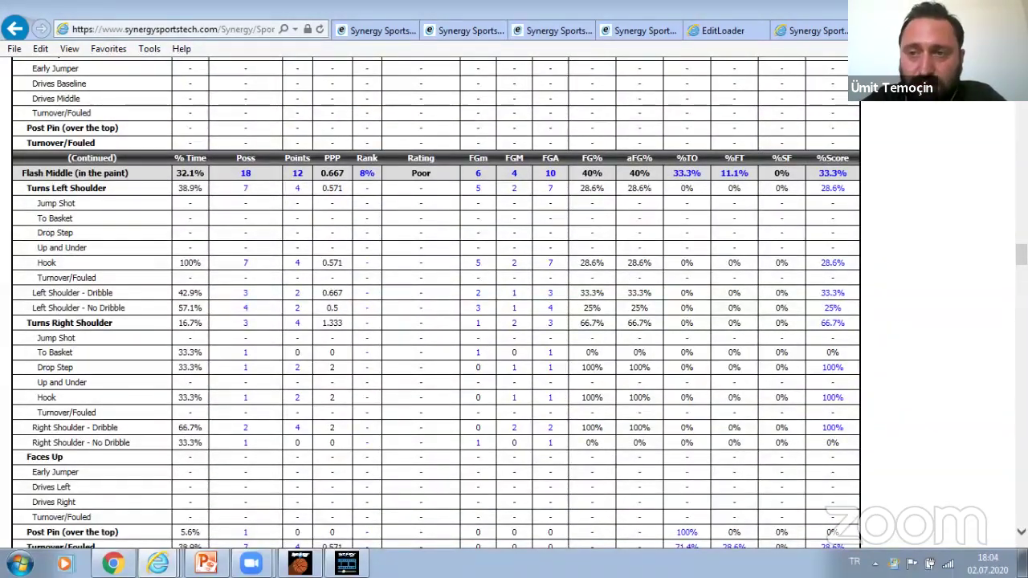
Close the player's report and return to the Play Types table of the Anadolu Efes offensive report
middle_click(773, 37)
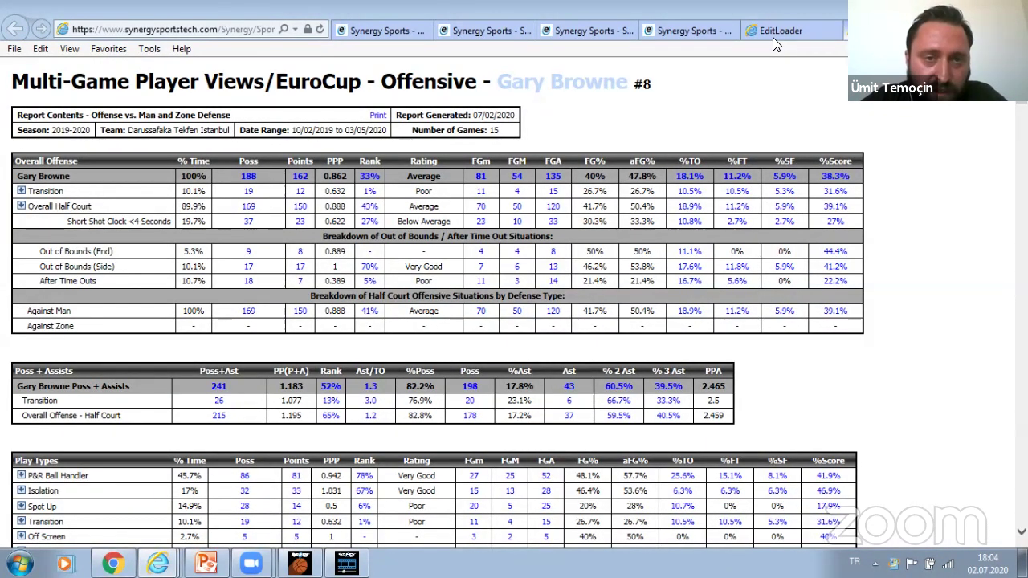
click(381, 31)
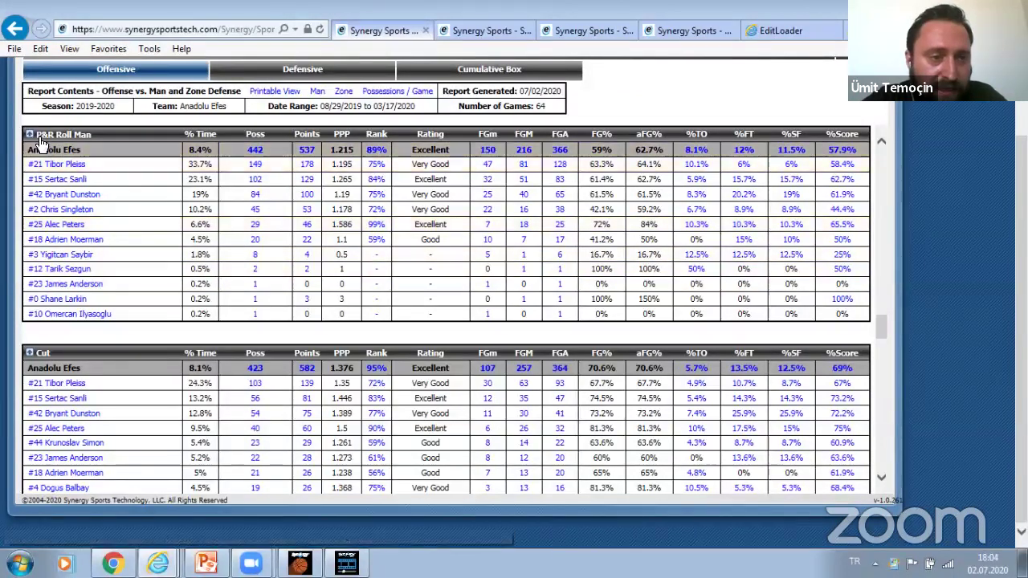
scroll(63, 167, up, 10)
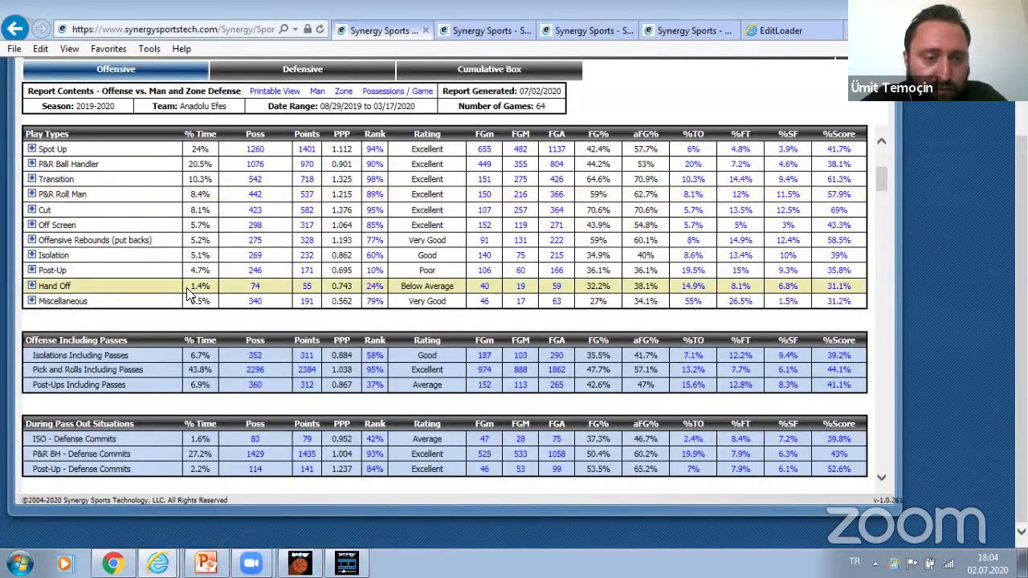
Examine the team's pass-out, trapping, shot attempt, Catch and Shoot and Jump Shot Range tables, highlighting the Unguarded share of time
drag(879, 180, 883, 193)
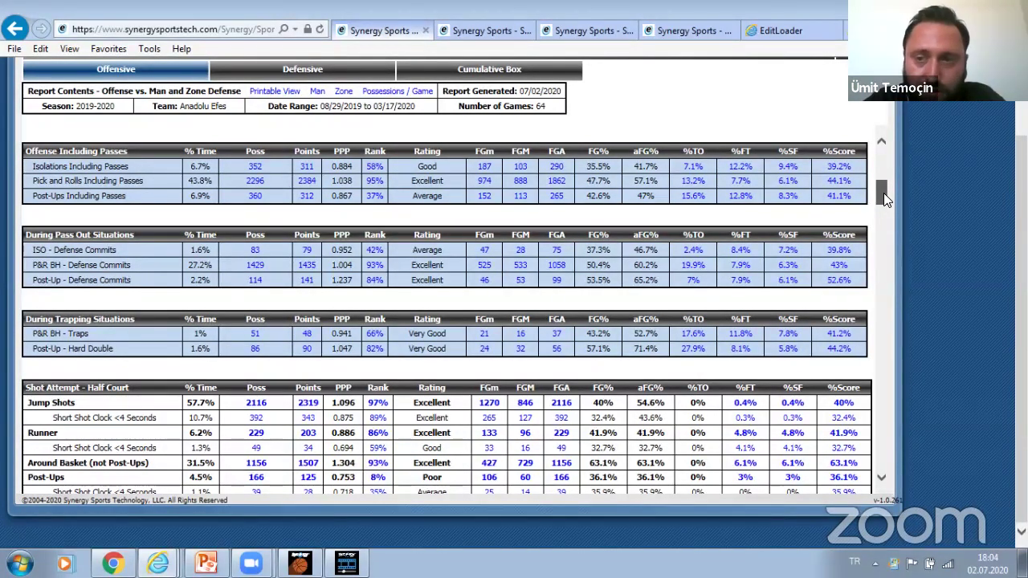
drag(881, 192, 886, 207)
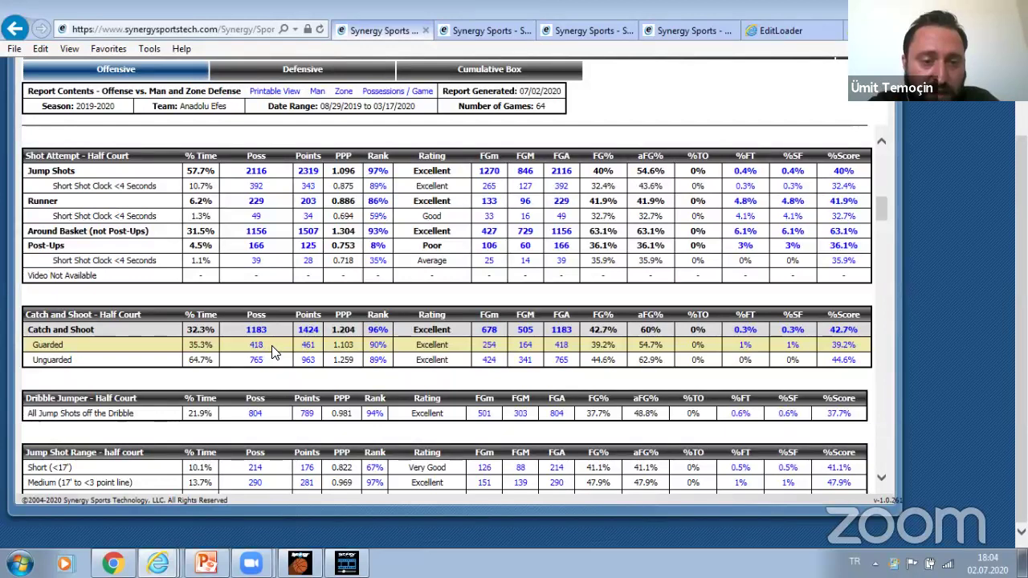
double_click(207, 361)
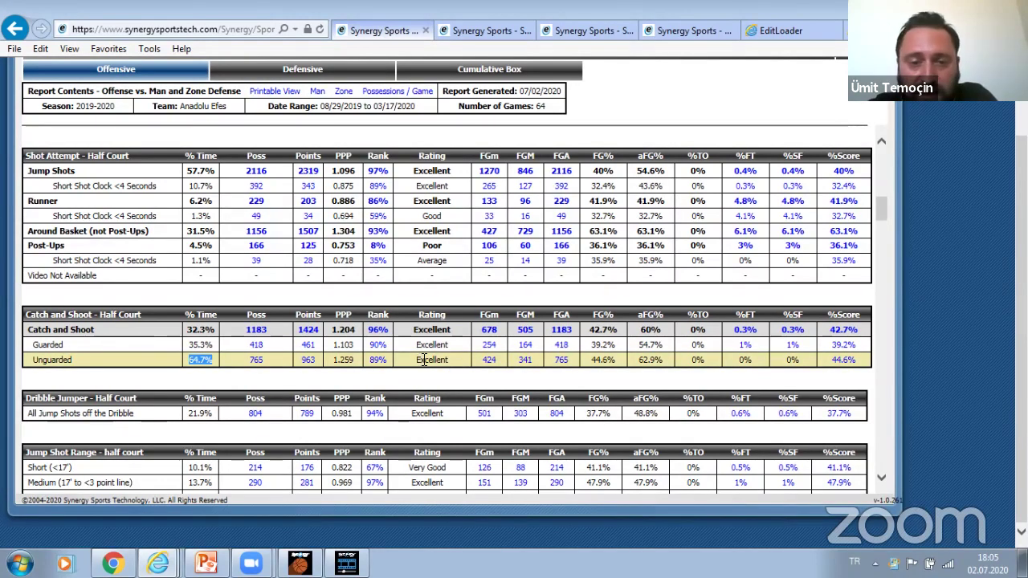
mouse_move(416, 320)
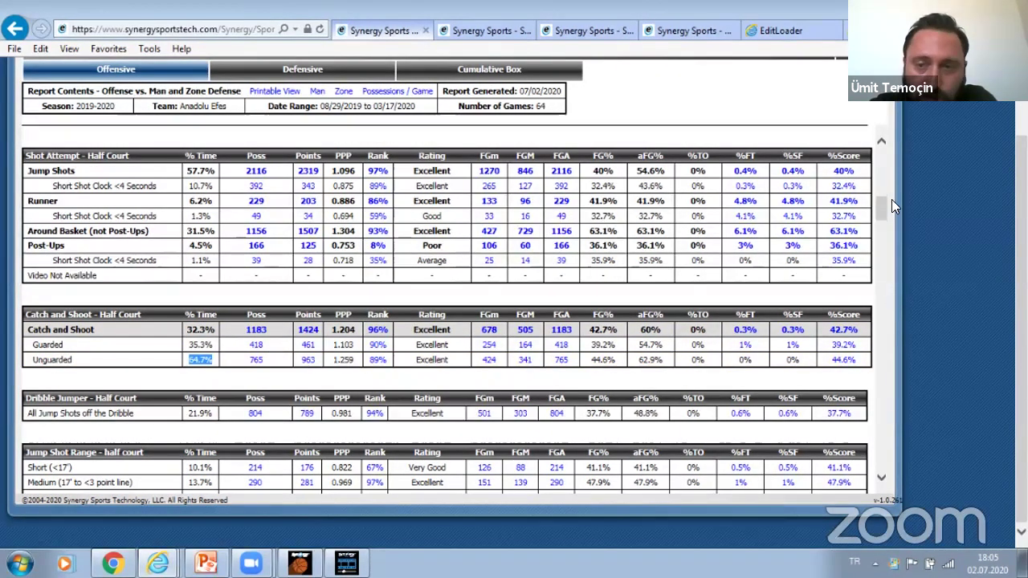
drag(881, 210, 883, 222)
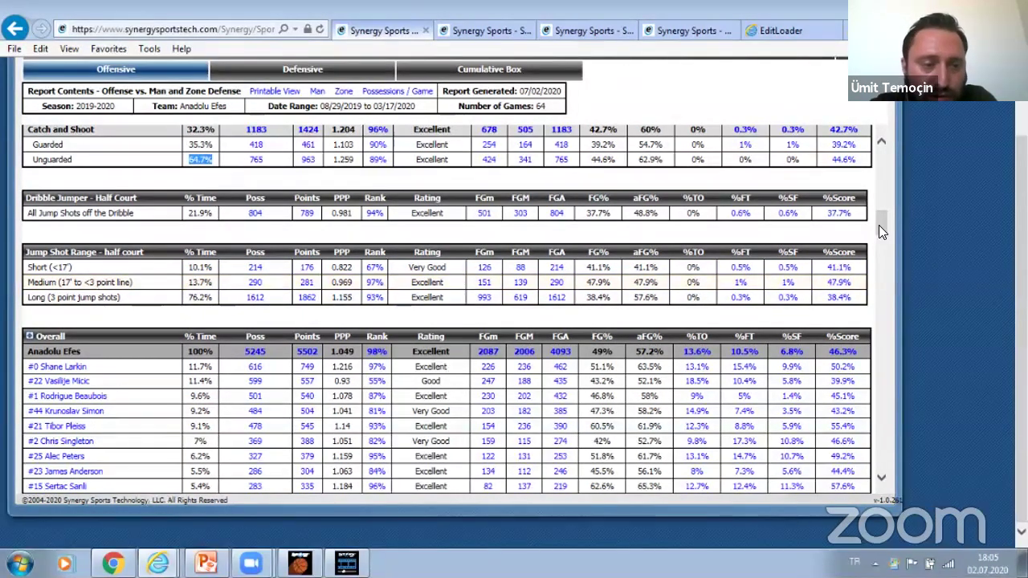
scroll(878, 228, down, 5)
Switch to the Anadolu Efes defensive report and show the P&R Ball Handler breakdown by player, examining the #19 player's possessions
drag(879, 231, 880, 165)
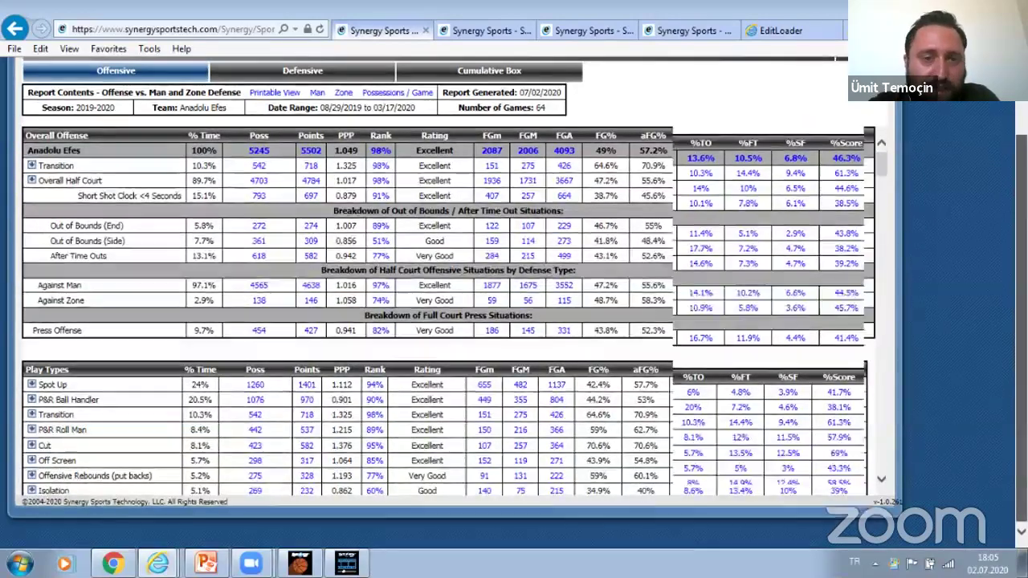
scroll(880, 164, up, 1)
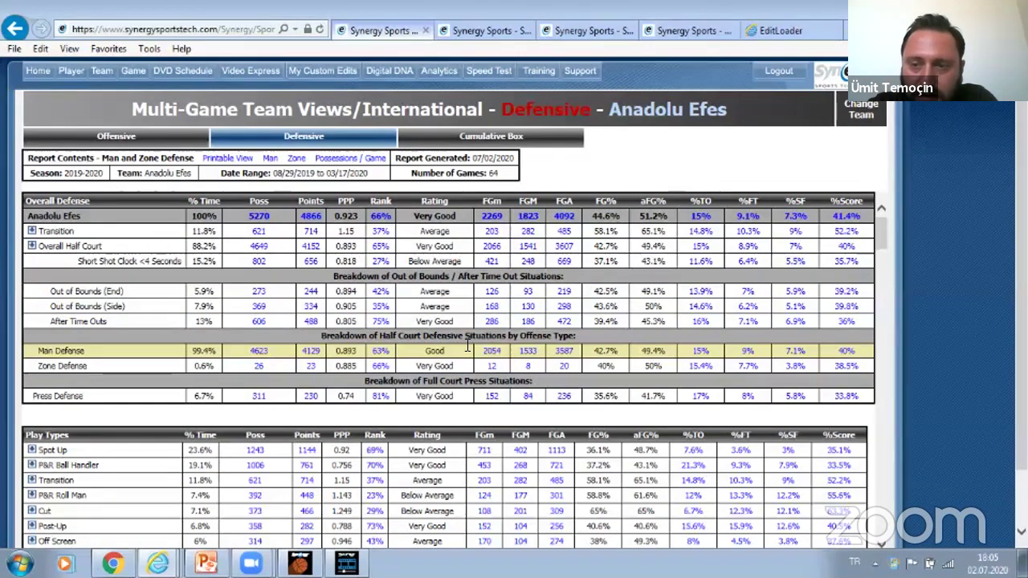
scroll(883, 228, down, 3)
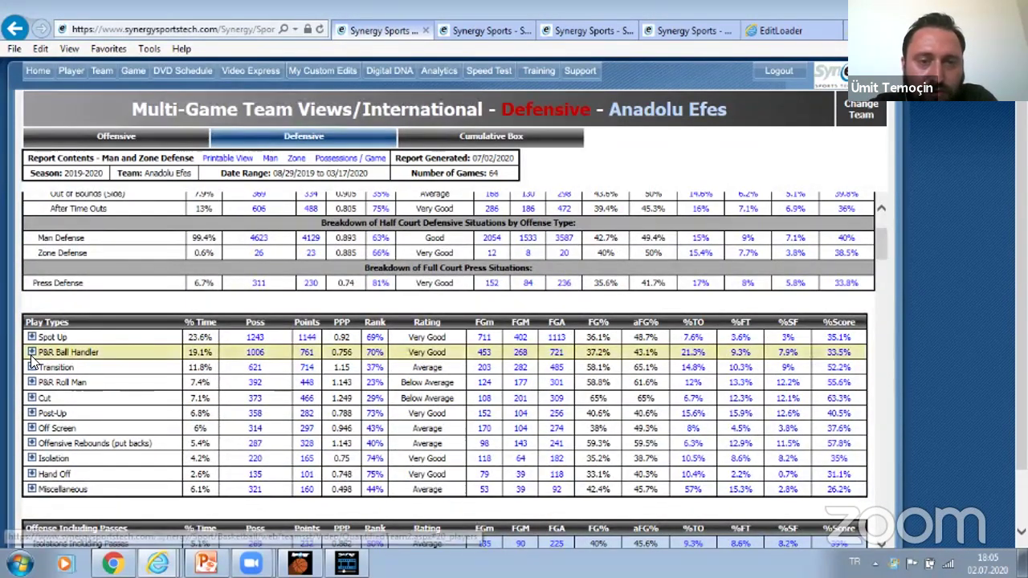
click(34, 352)
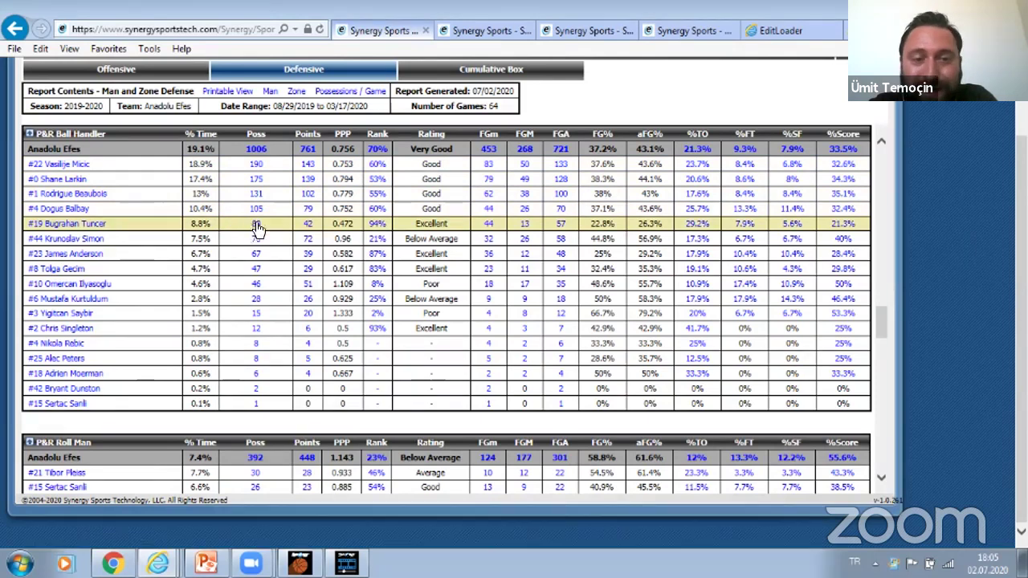
drag(270, 222, 217, 222)
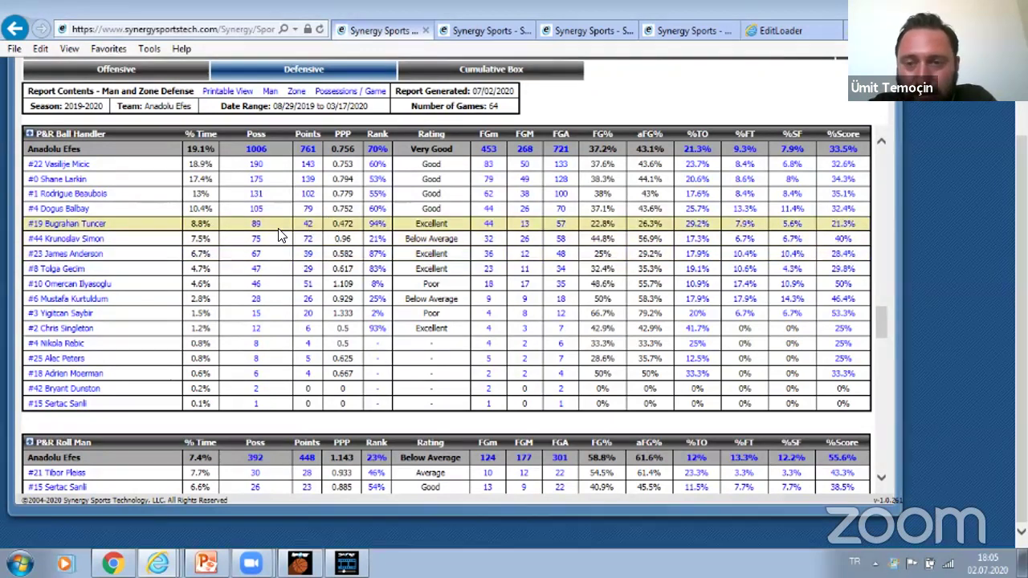
click(29, 135)
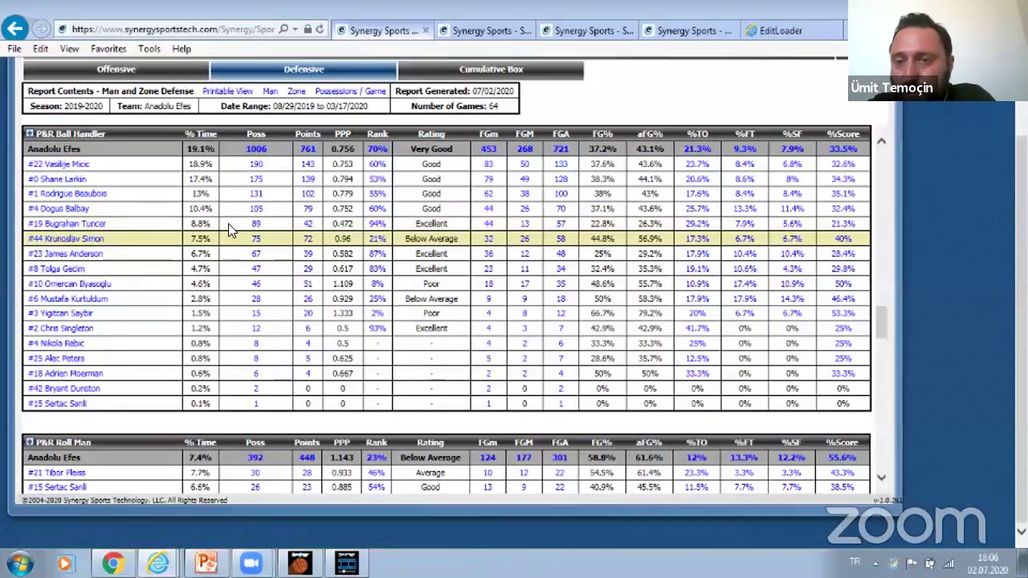
Review Anadolu Efes's defensive play-type, situation and shot tables, and look over the team's cumulative box score
click(32, 138)
scroll(482, 241, up, 2)
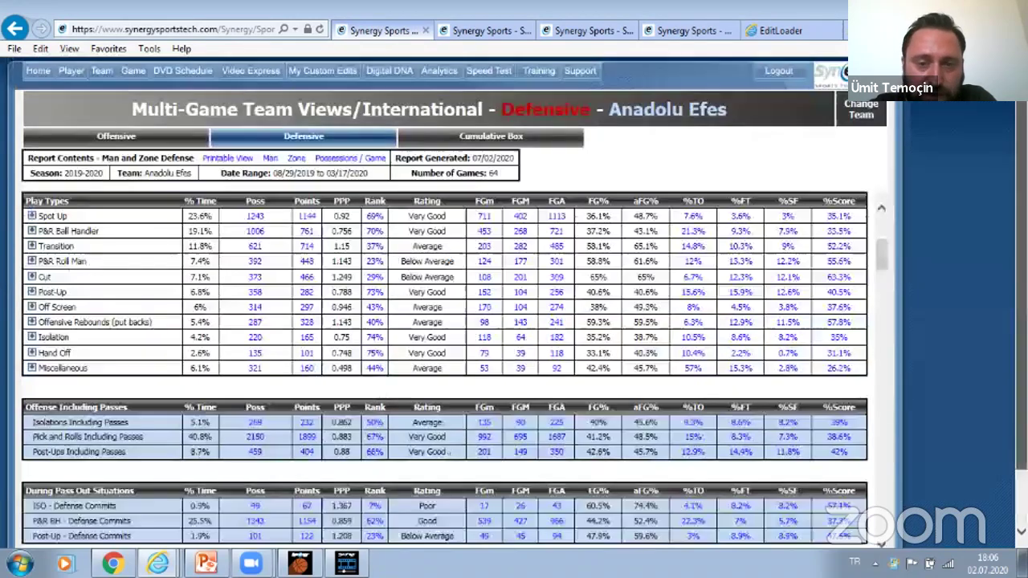
drag(877, 241, 878, 266)
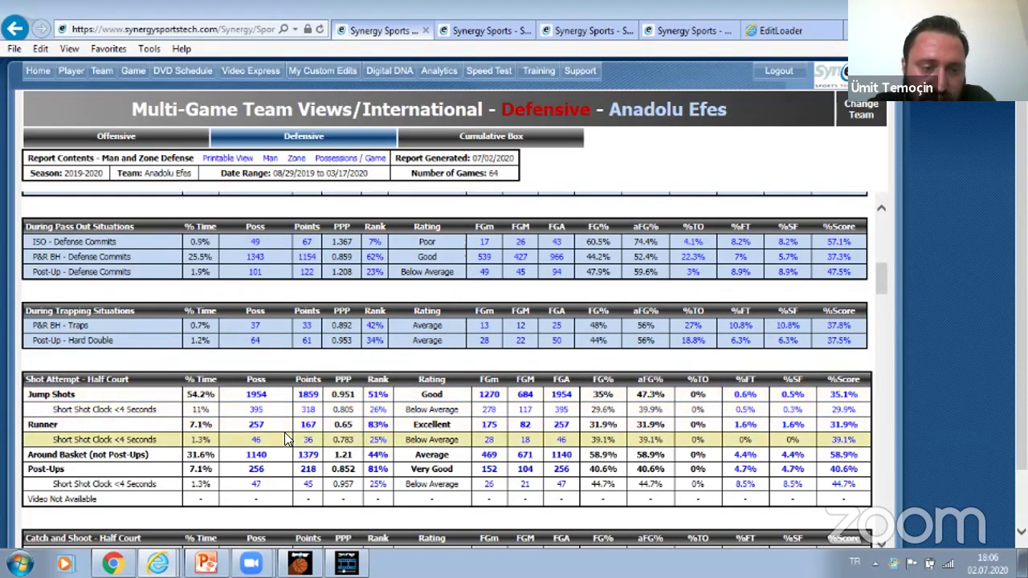
drag(883, 272, 886, 306)
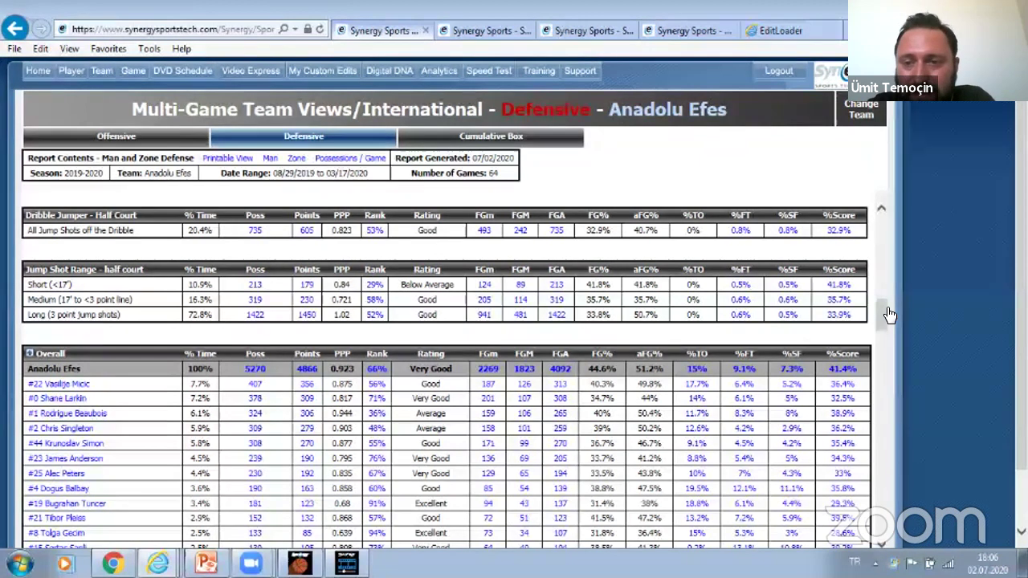
click(514, 139)
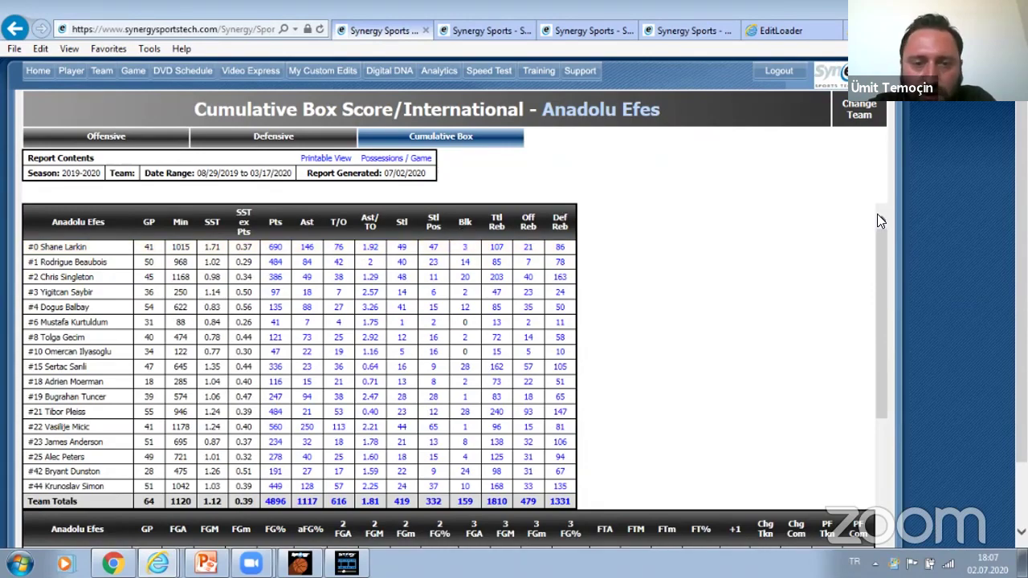
drag(878, 246, 884, 262)
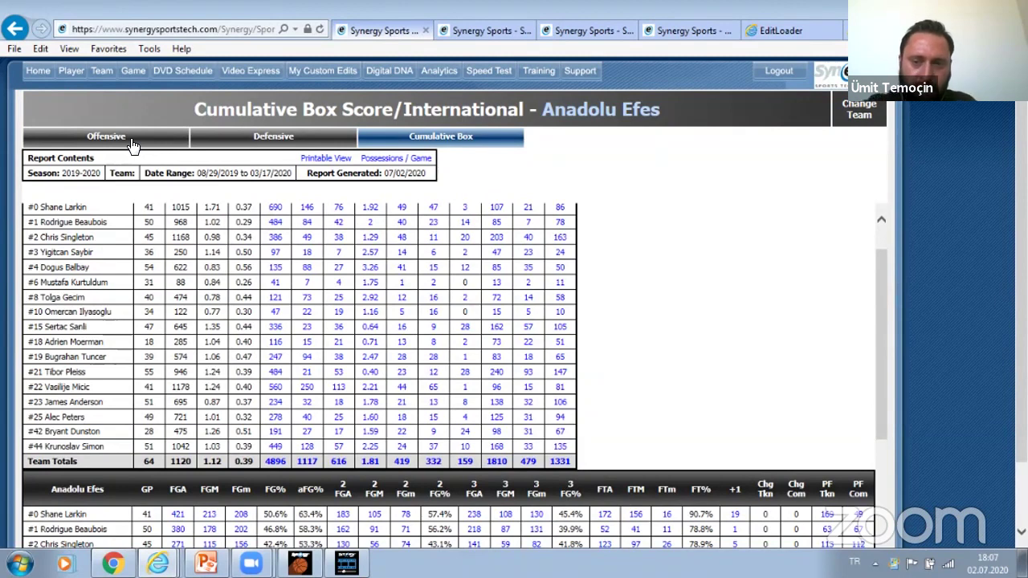
Open the list of international games and look through the League, Season and Type filter options
click(133, 73)
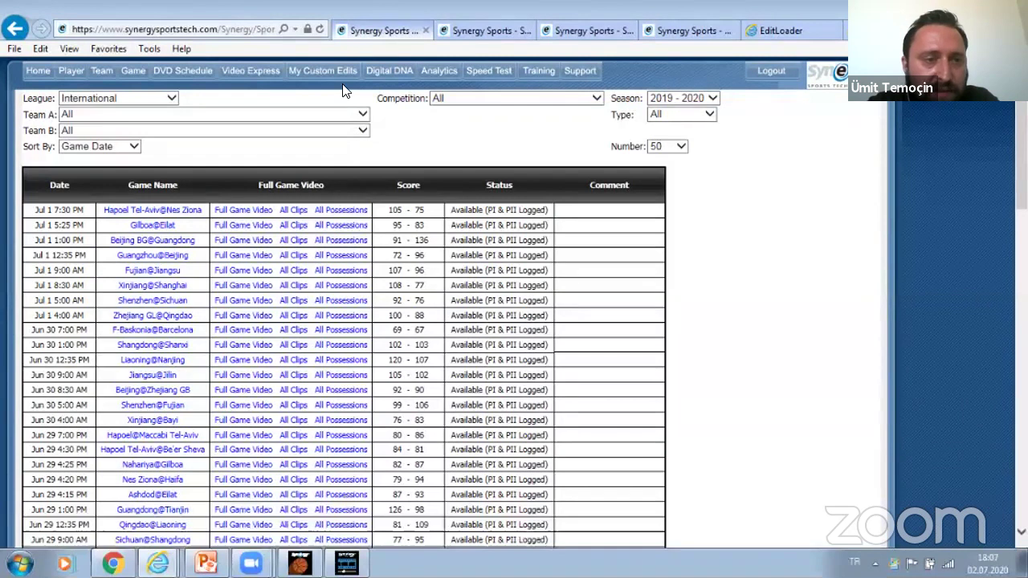
click(158, 102)
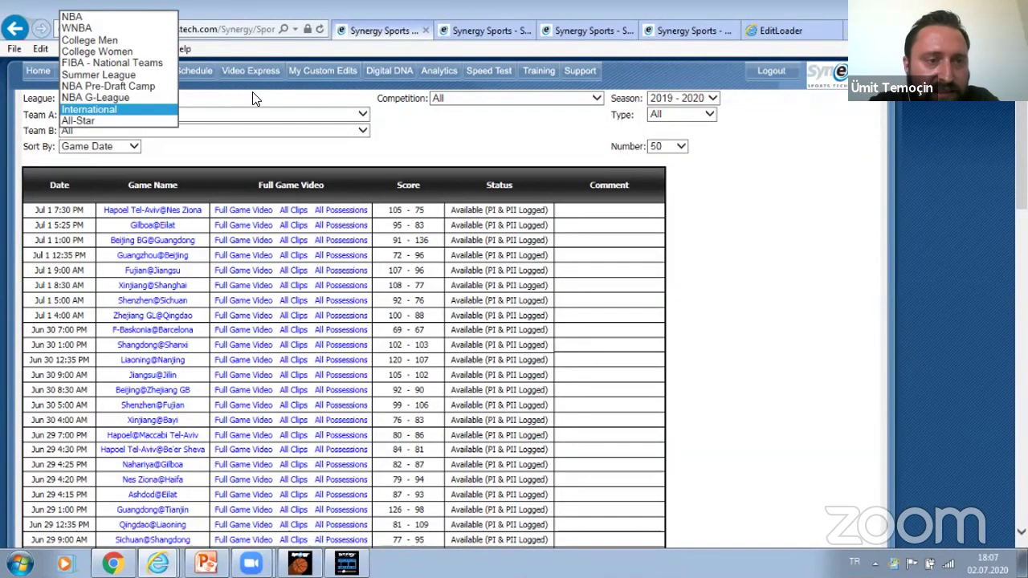
click(252, 91)
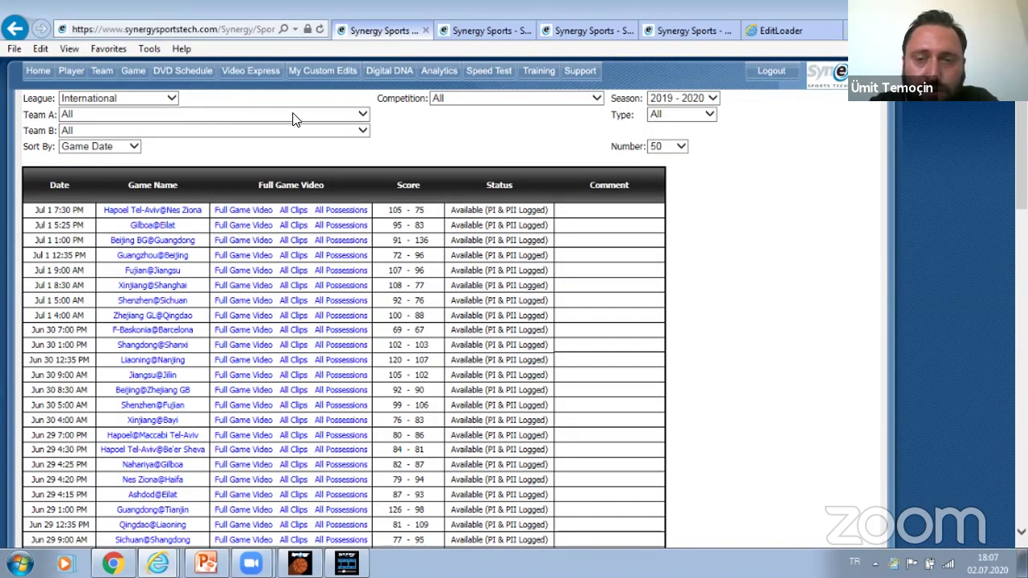
click(698, 99)
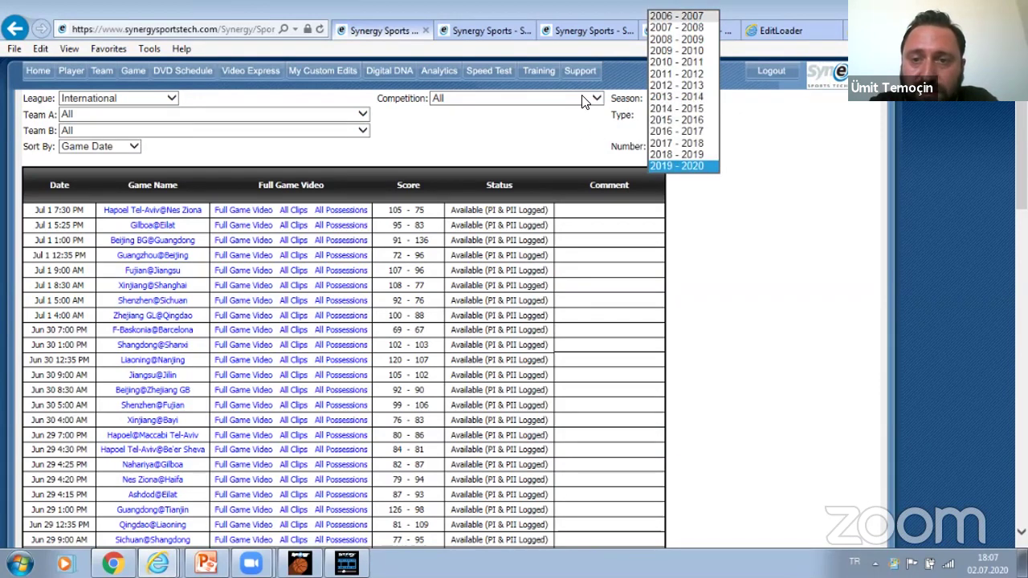
click(558, 156)
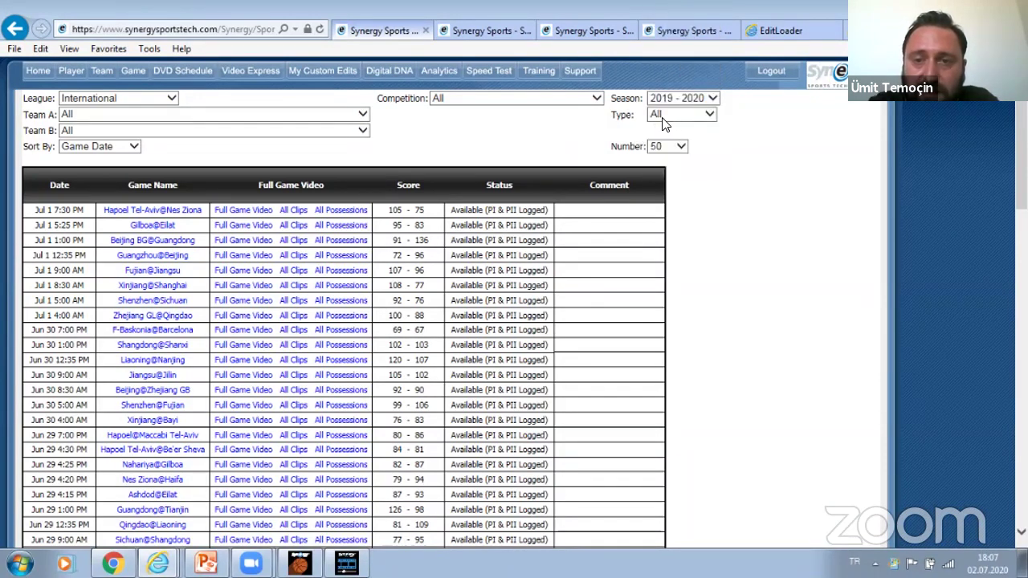
click(666, 116)
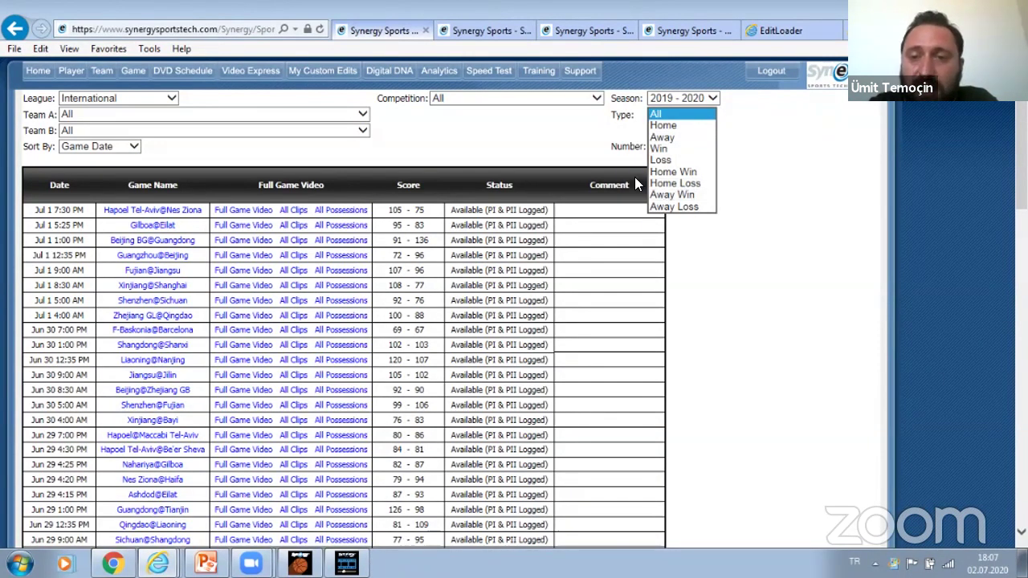
click(529, 151)
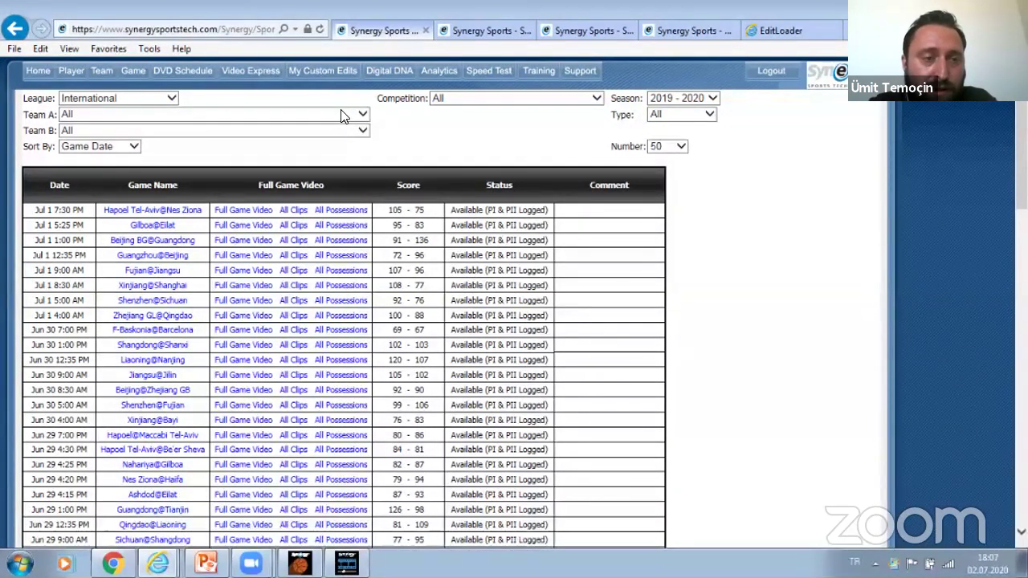
Filter the game list to the NBA league with Boston Celtics as Team A
click(171, 98)
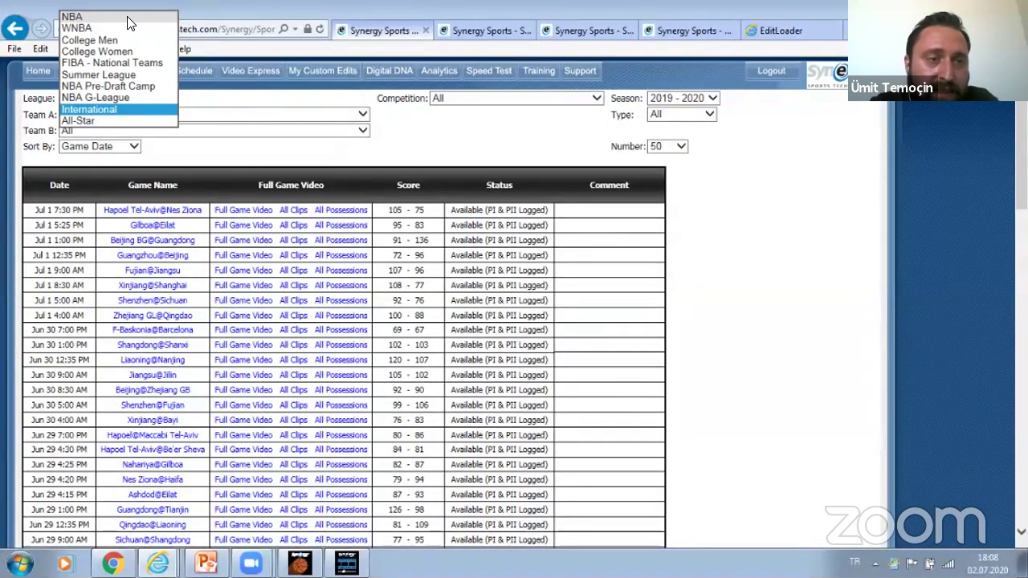
click(120, 16)
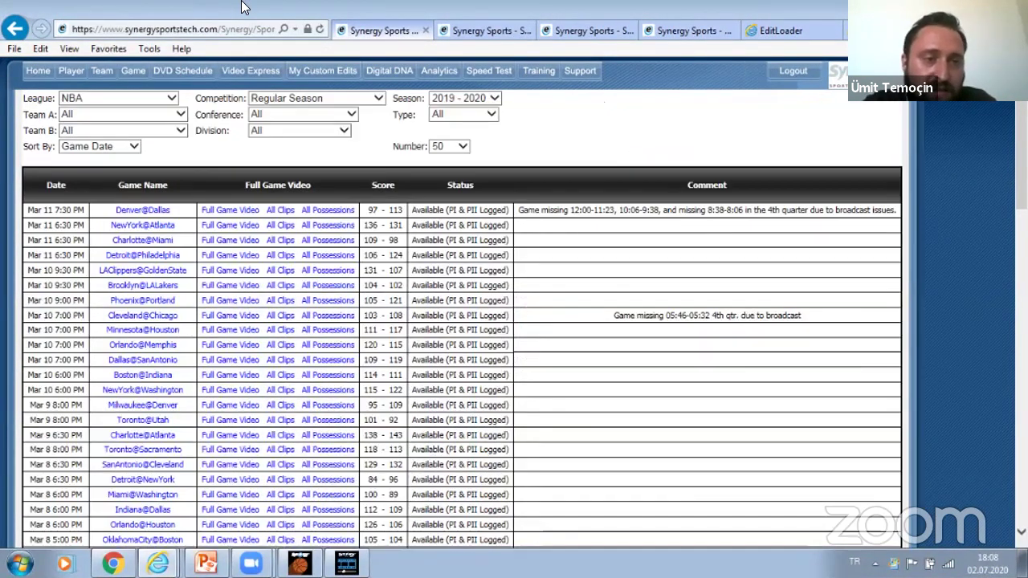
click(175, 115)
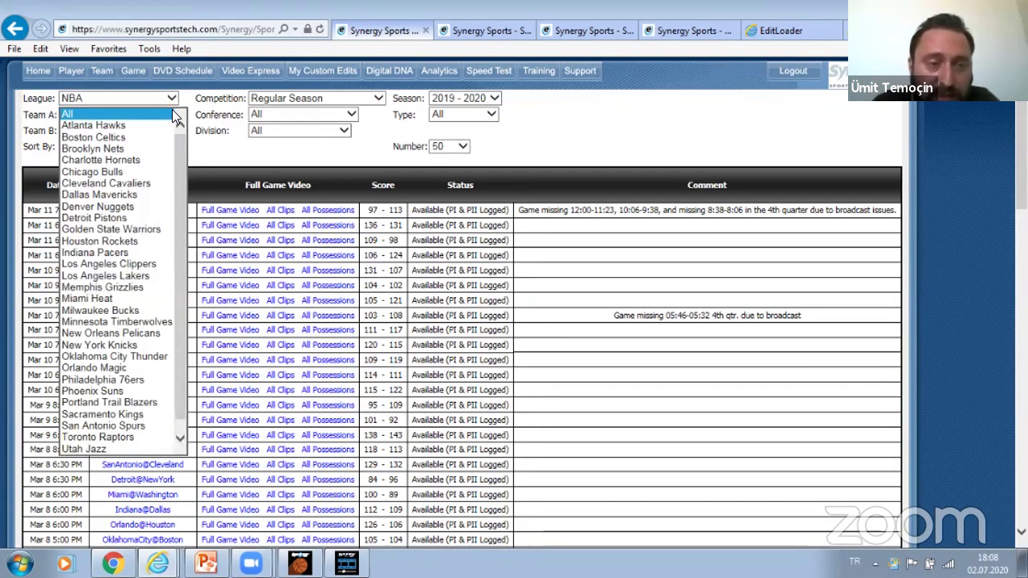
key(Down)
key(Down)
key(Return)
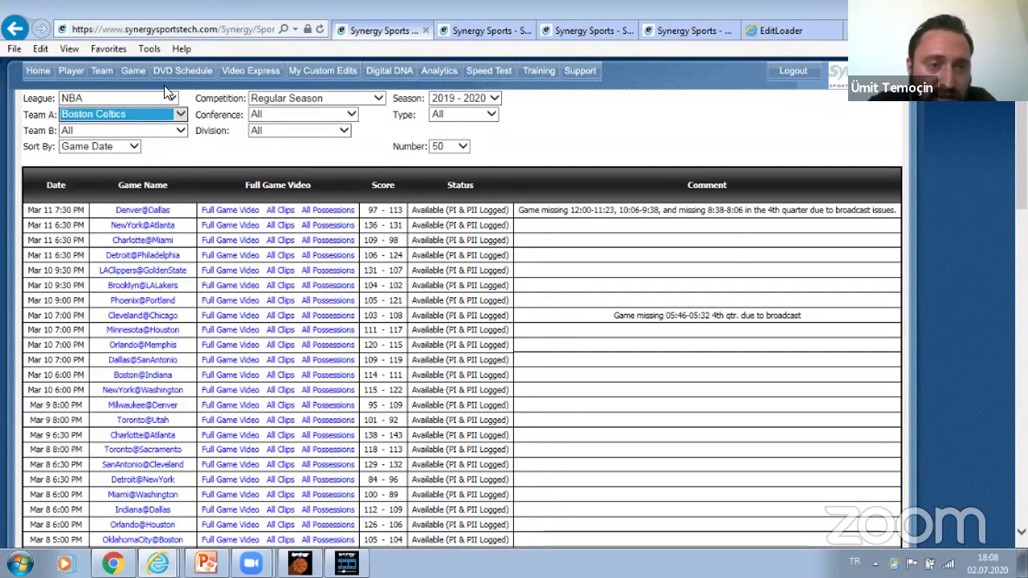
Set Team B to San Antonio Spurs to narrow the list to games between the two teams
click(178, 132)
key(s)
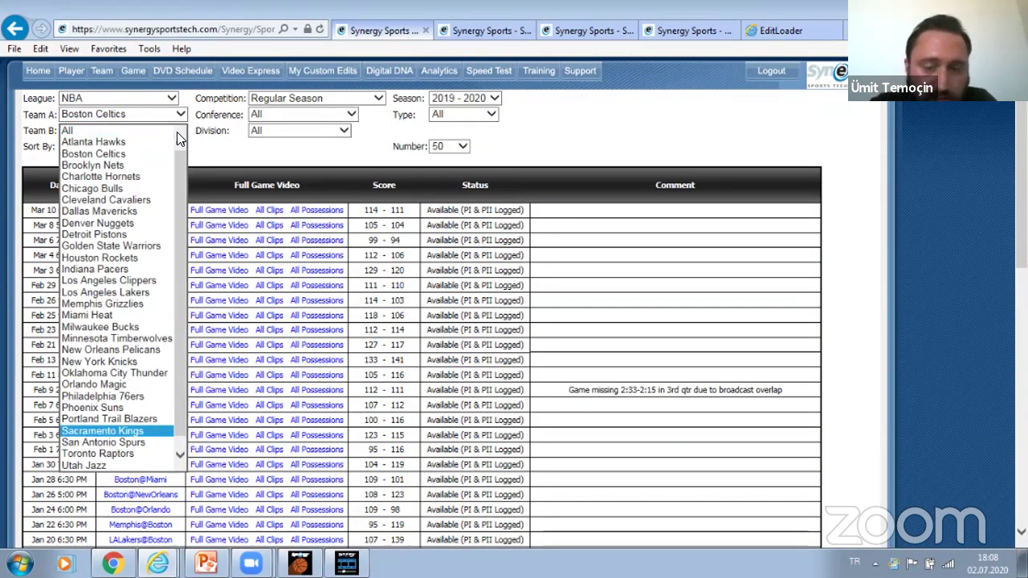
key(Down)
key(Return)
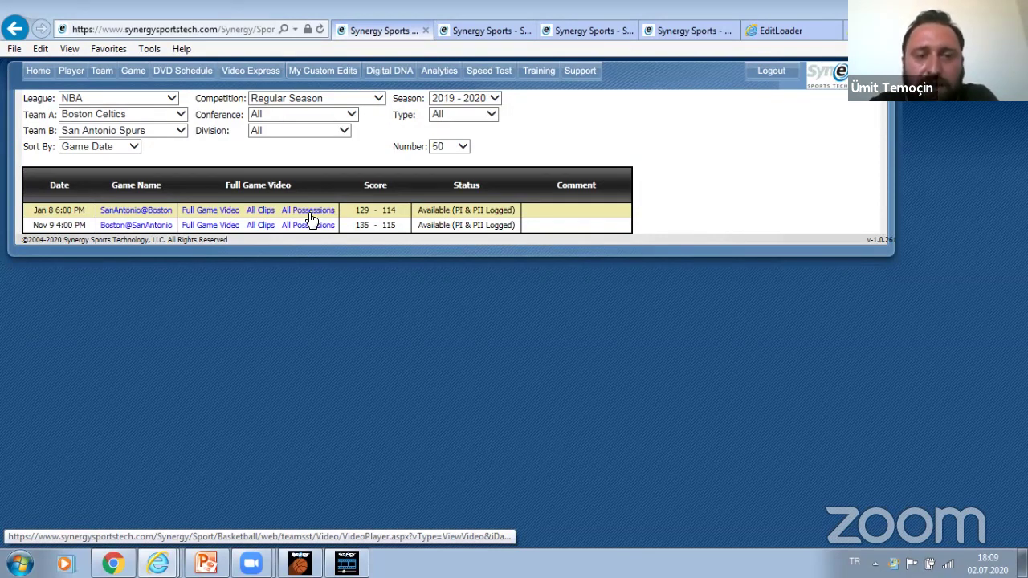
Open the Jan 8 SanAntonio@Boston game report in a new browser tab and switch to it
right_click(125, 210)
click(243, 175)
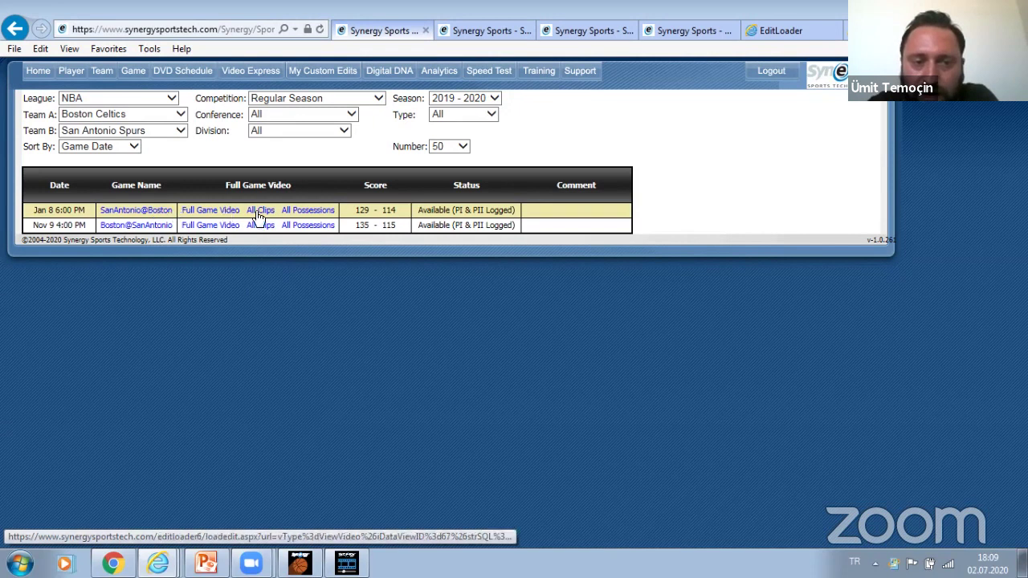
right_click(137, 208)
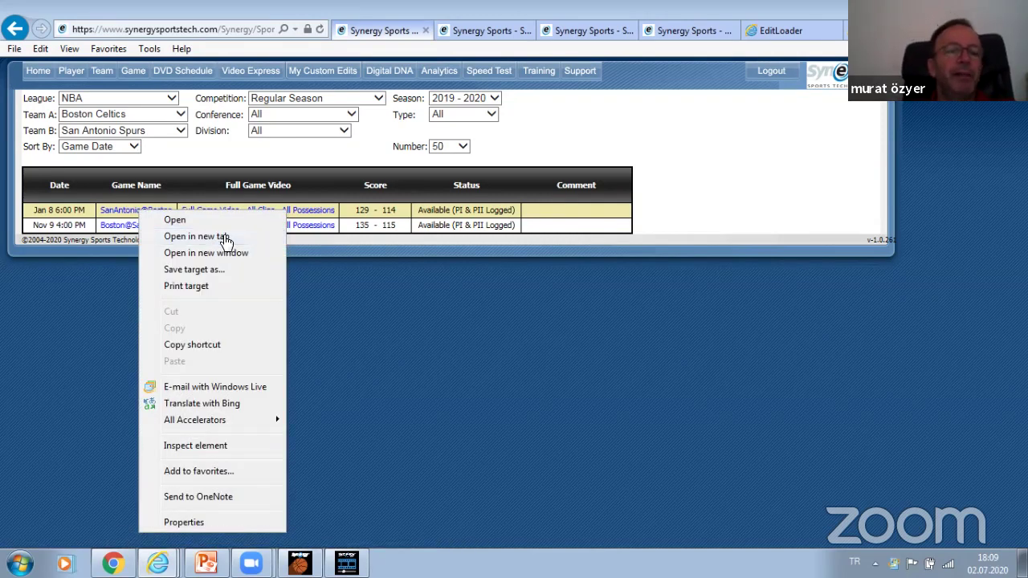
click(225, 238)
click(552, 31)
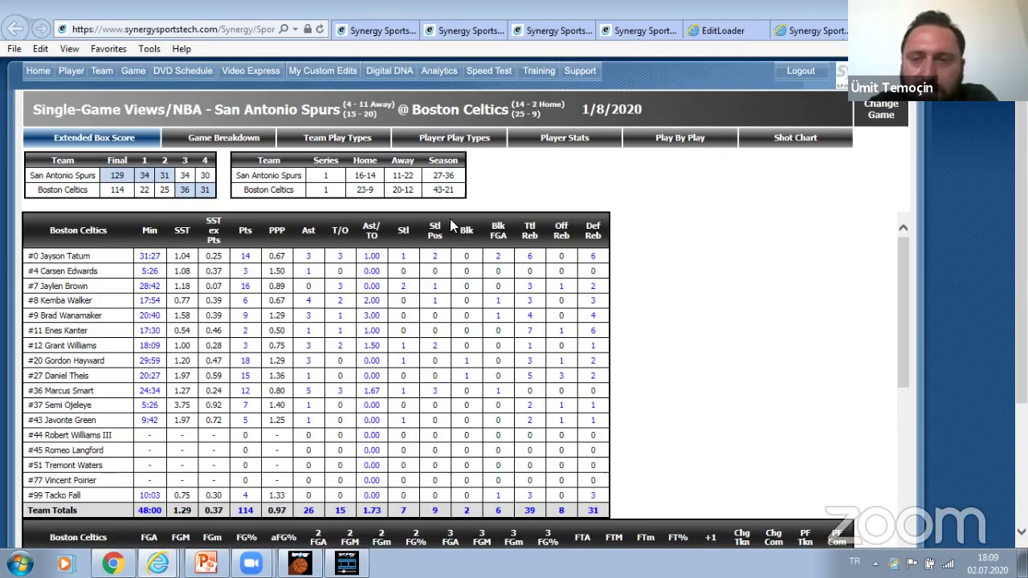
Examine the extended box score tables of Boston Celtics and San Antonio Spurs for the 1/8/2020 game
scroll(567, 187, down, 1)
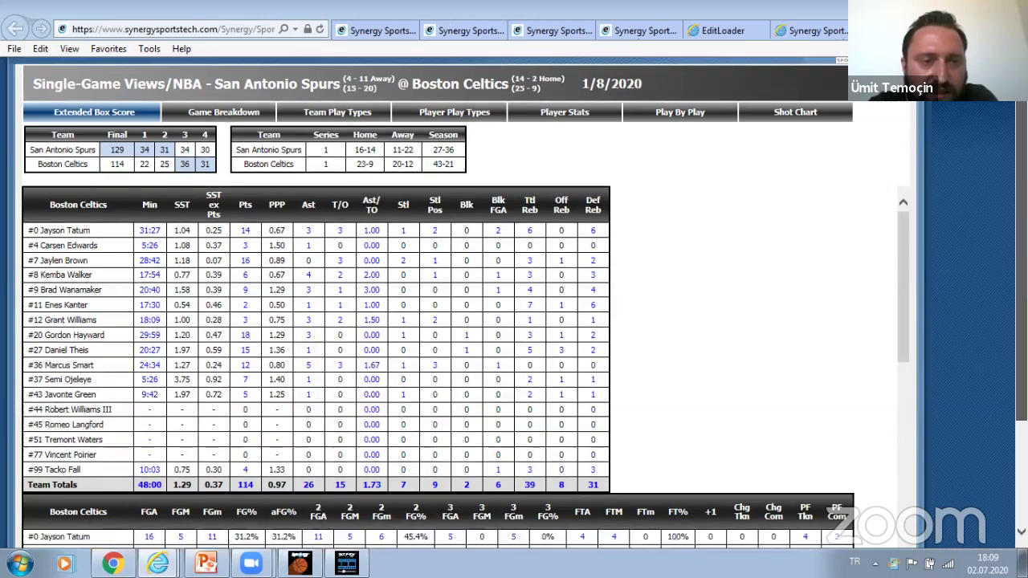
scroll(567, 187, up, 1)
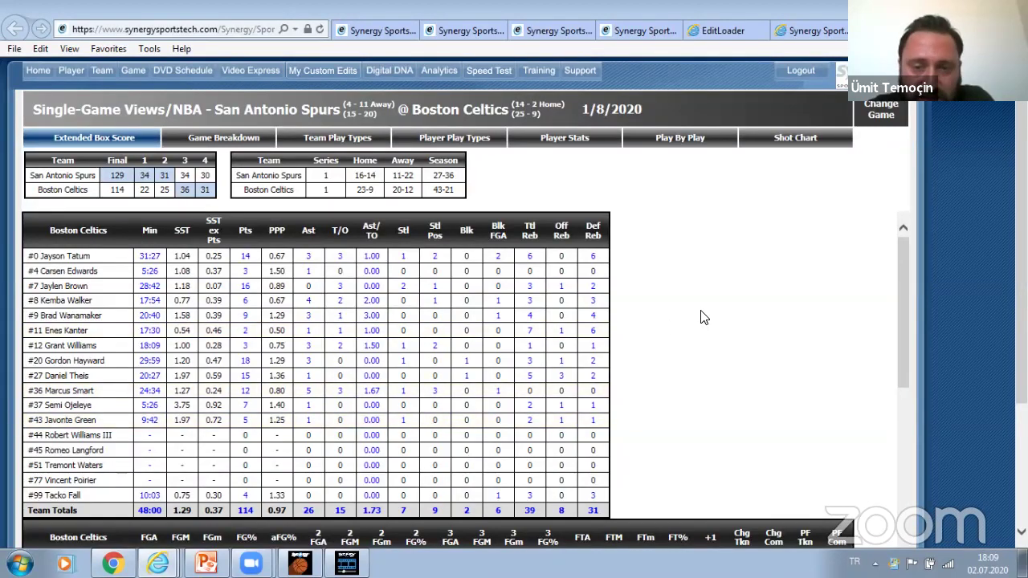
scroll(700, 318, down, 3)
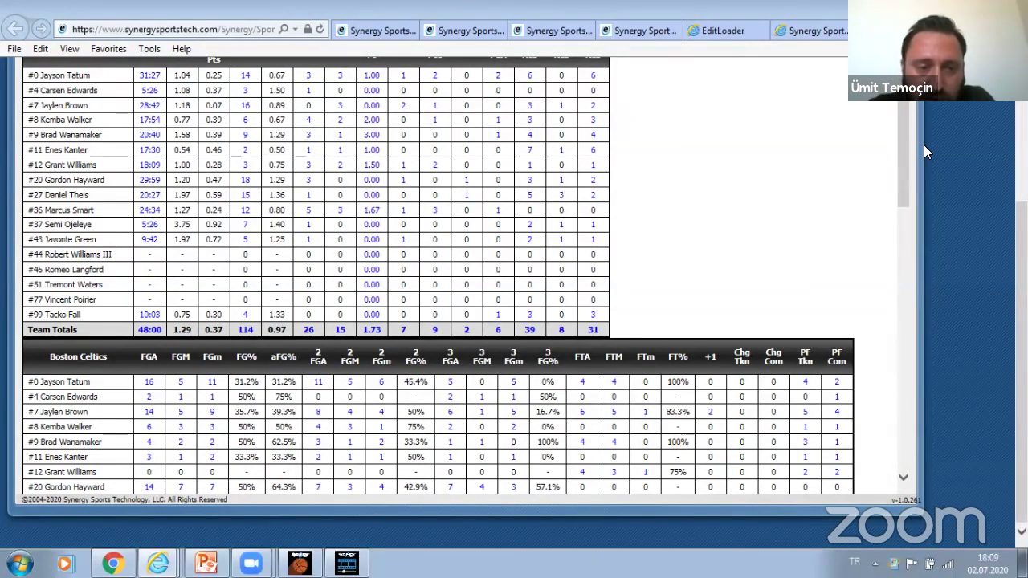
scroll(902, 175, down, 3)
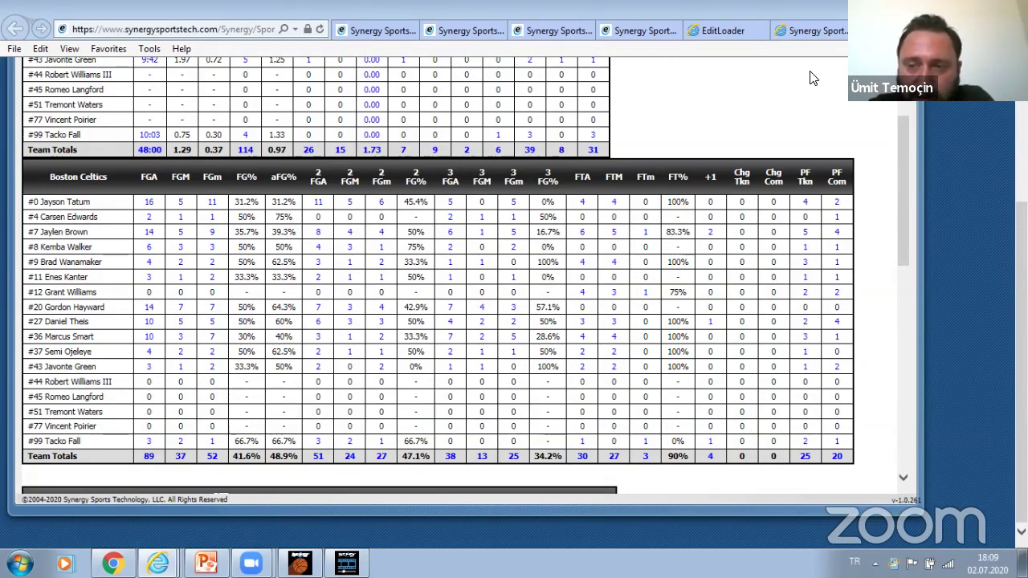
drag(899, 228, 922, 339)
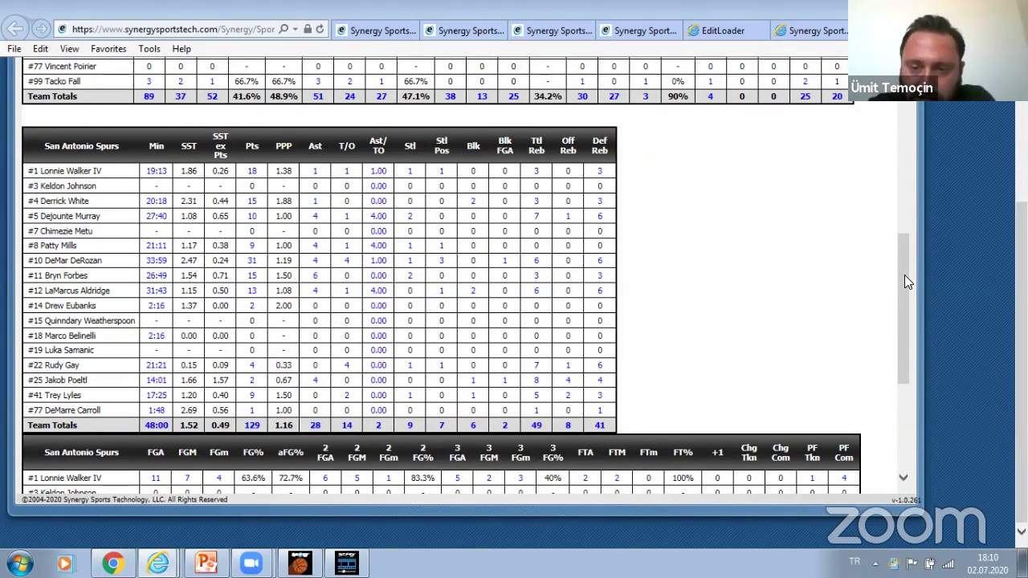
drag(904, 274, 902, 169)
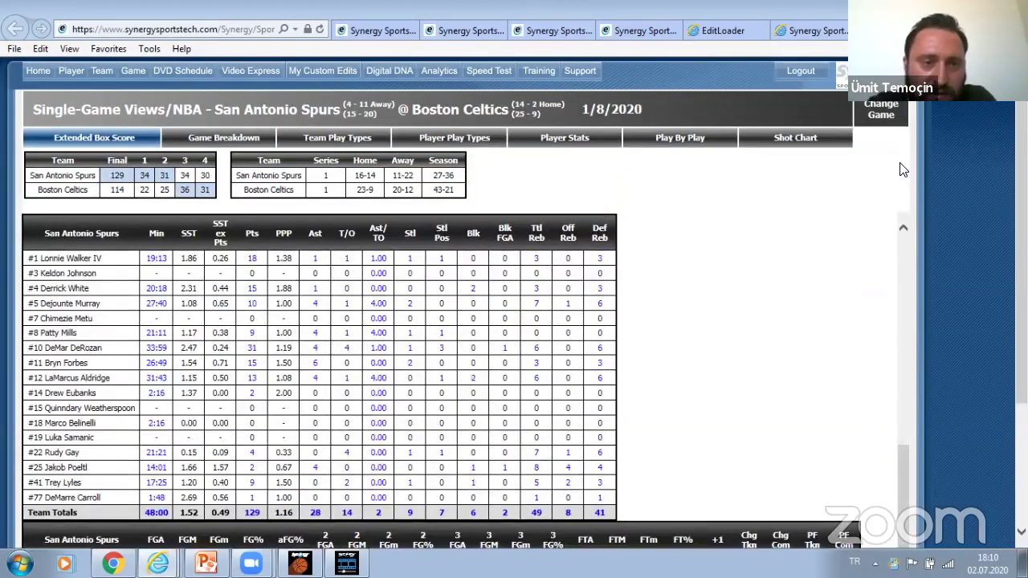
Open the Game Breakdown and review its General Selections and Shots grids by quarter
click(224, 137)
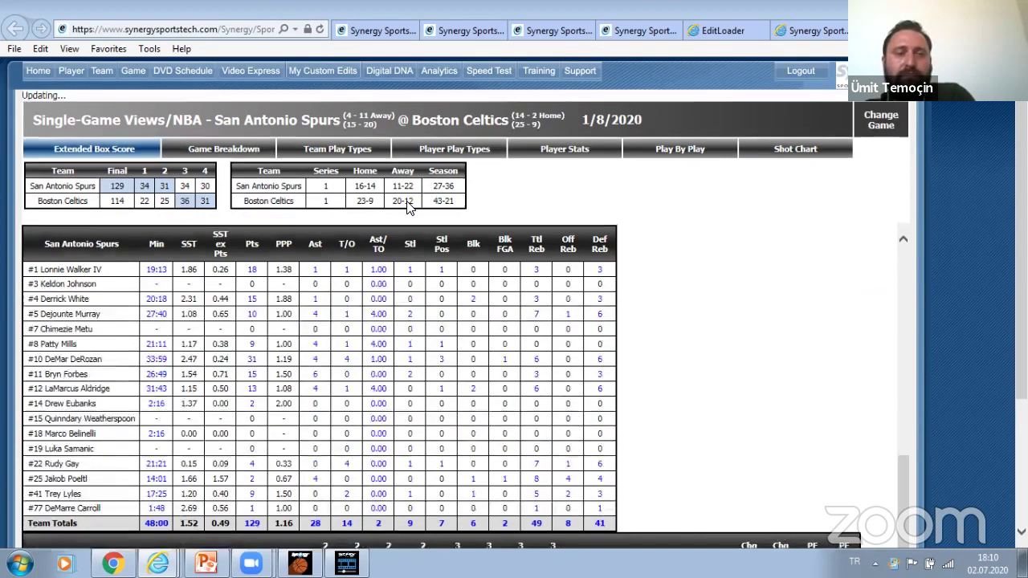
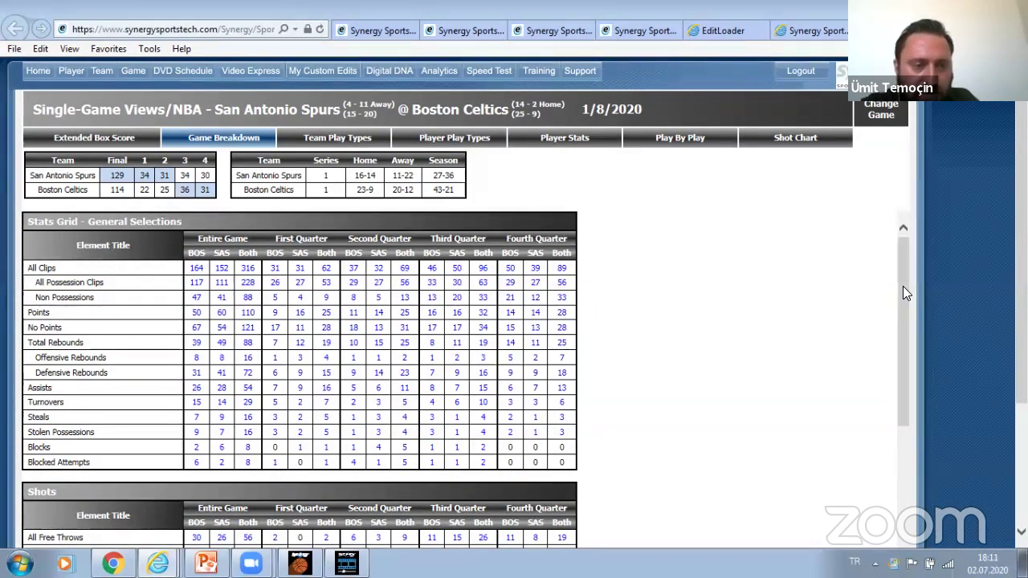
drag(902, 286, 903, 297)
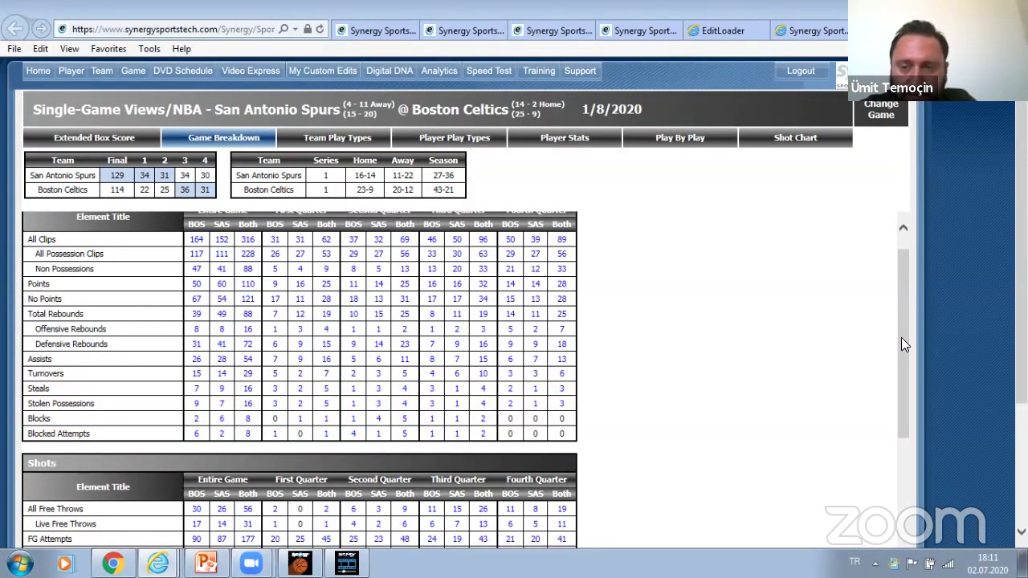
drag(904, 351, 901, 442)
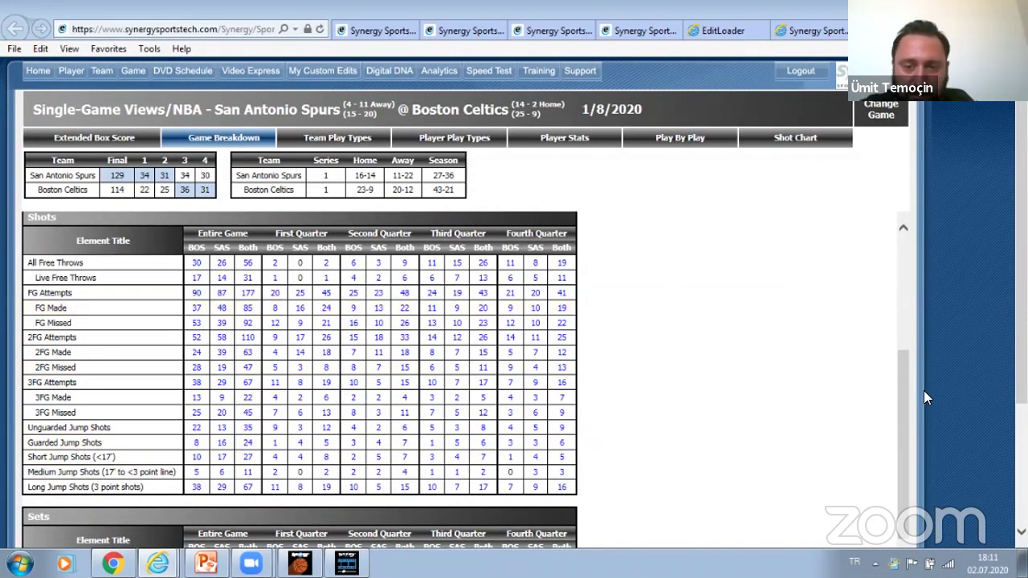
scroll(905, 406, down, 1)
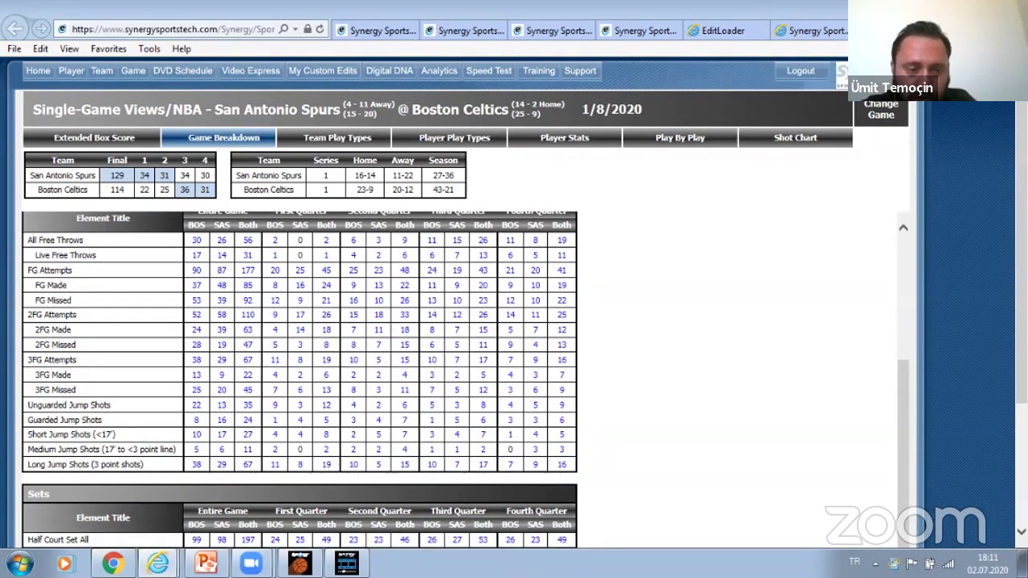
Send Boston's entire-game After Time Outs (ATO) clips from the Sets grid to the editor as an edit named "ato"
scroll(906, 273, down, 5)
drag(907, 286, 898, 315)
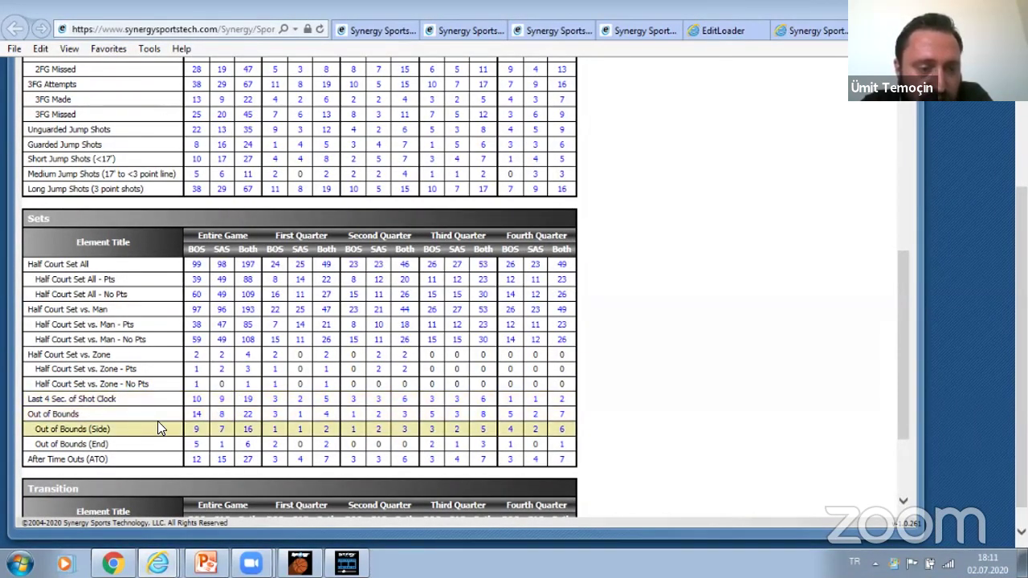
click(193, 464)
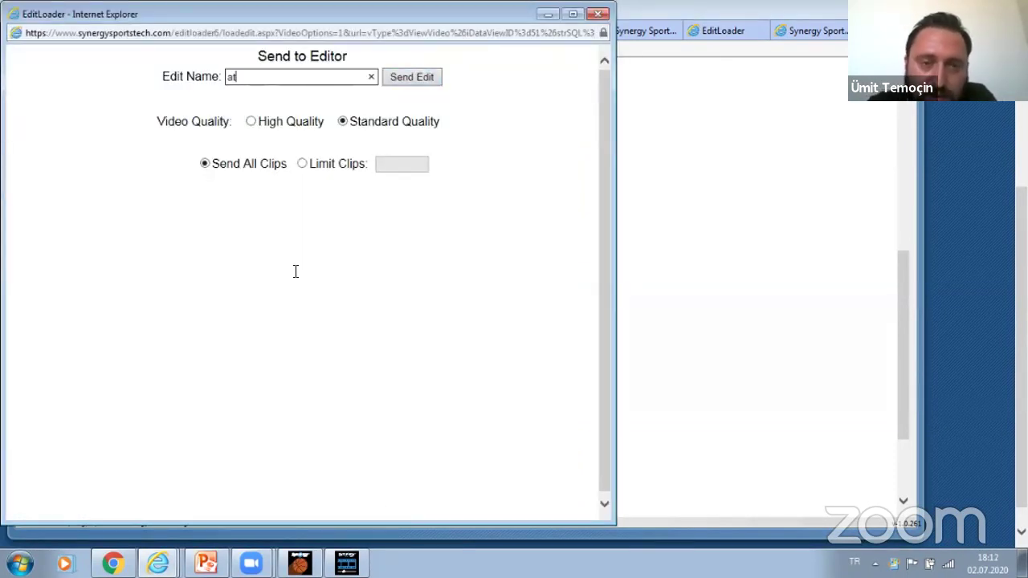
click(403, 78)
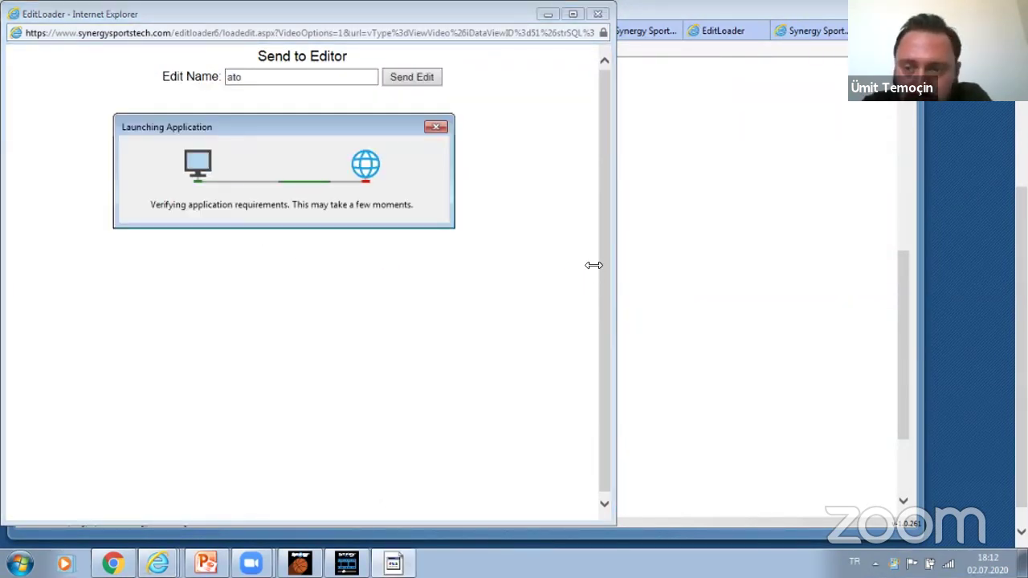
Check the "ato" edit in the video editor and return to the game's Game Breakdown in the browser
drag(903, 321, 920, 376)
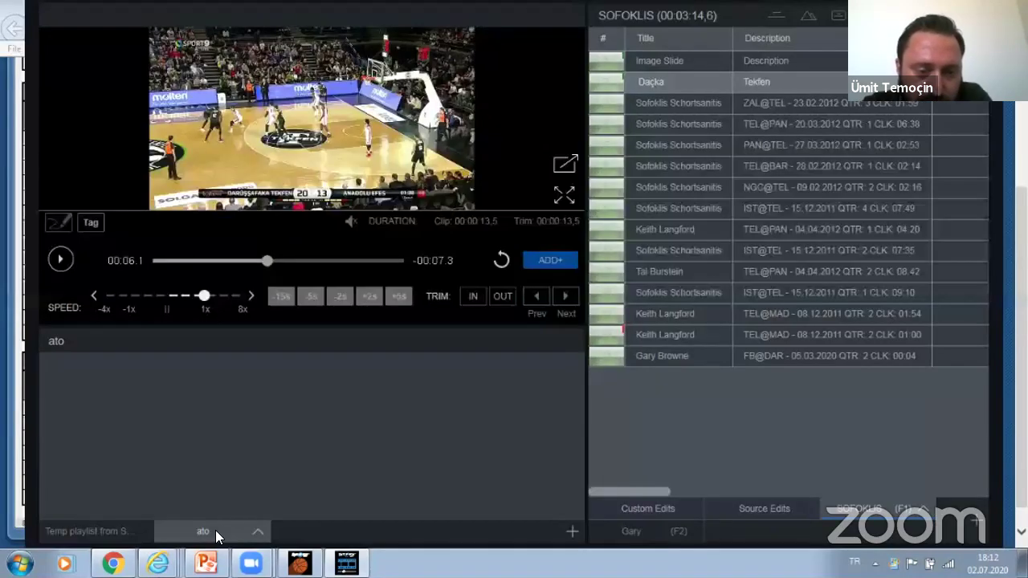
key(alt+Tab)
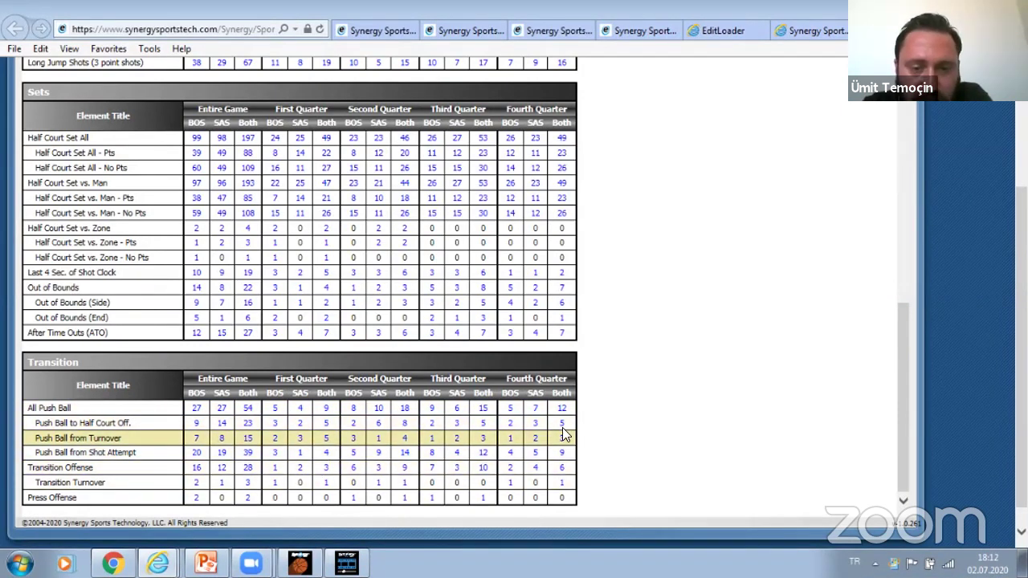
drag(897, 419, 898, 399)
drag(907, 350, 932, 88)
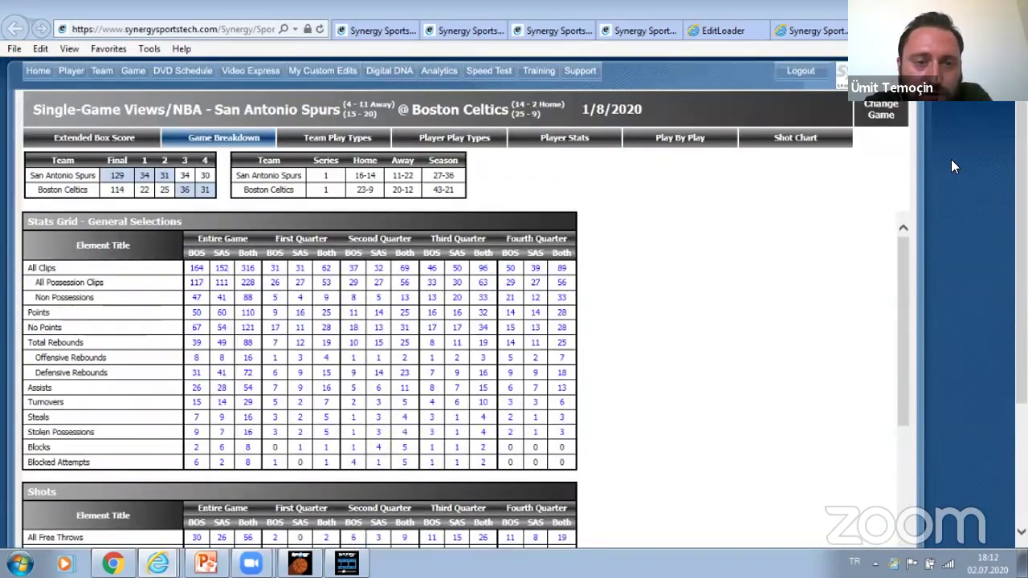
Open Team Play Types and review the Play Type Grid for both teams by quarter
click(341, 140)
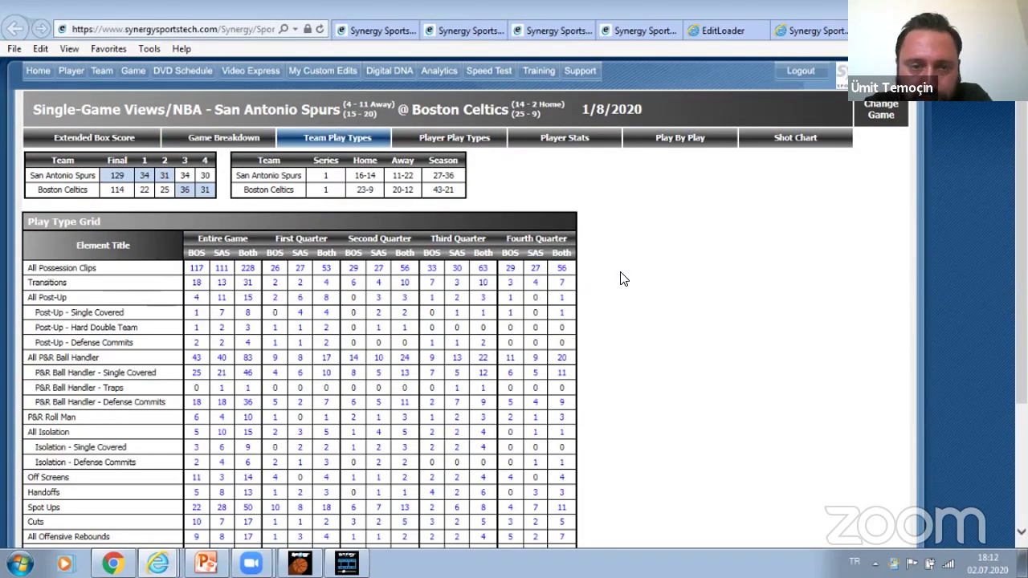
scroll(624, 279, down, 2)
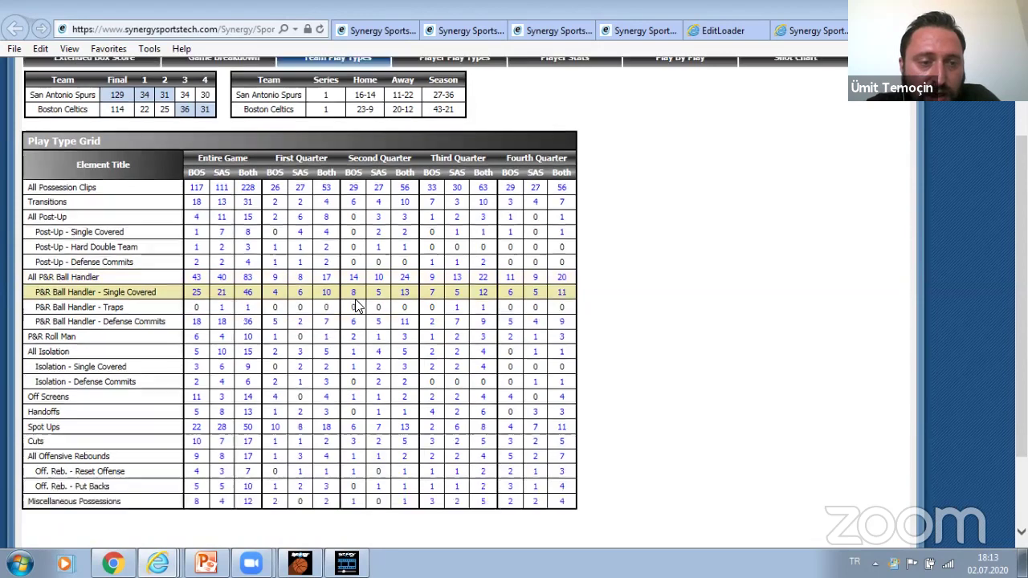
scroll(356, 303, down, 3)
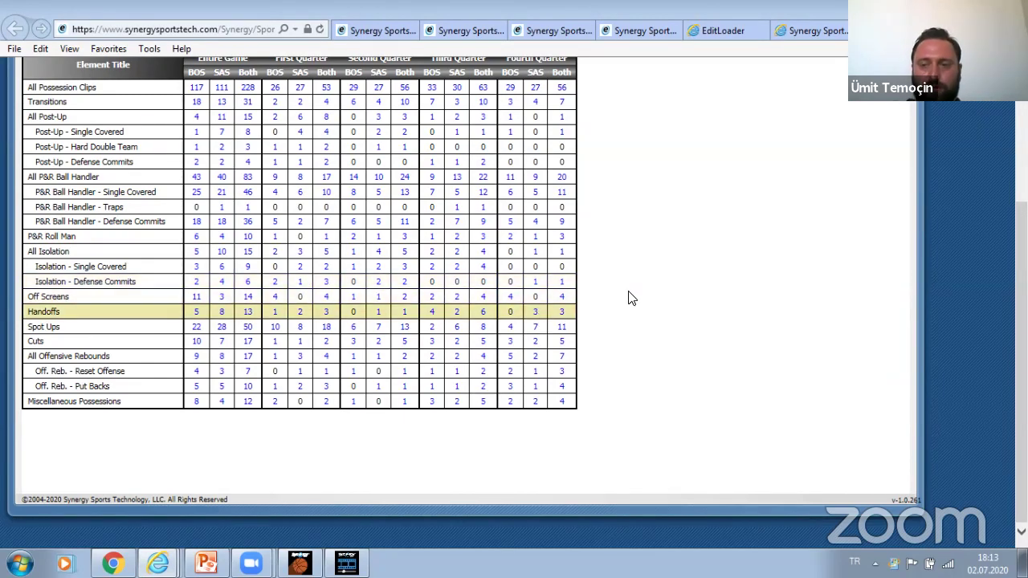
Open Player Play Types and review the Boston Celtics and San Antonio Spurs player tables
scroll(297, 306, up, 4)
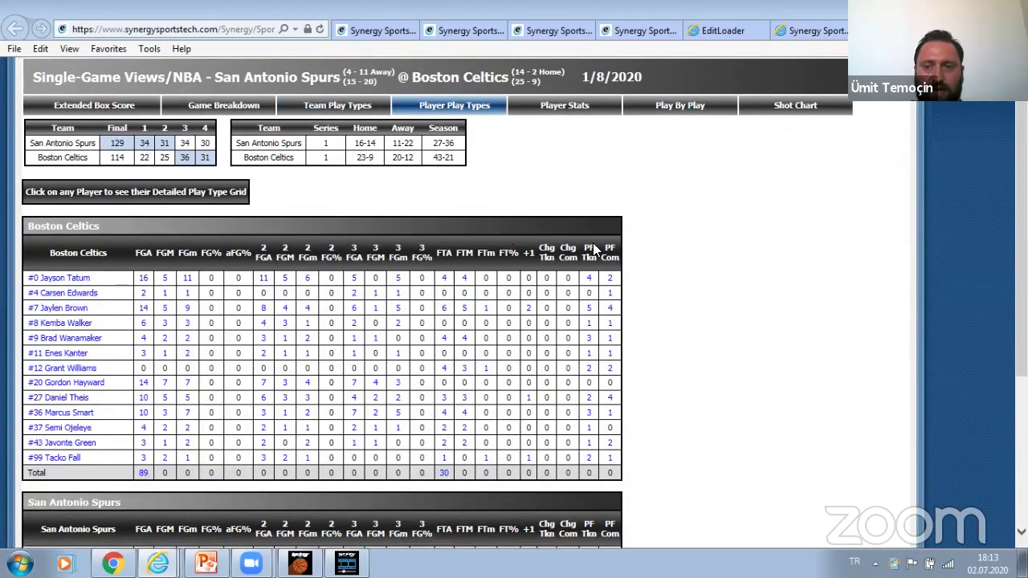
scroll(593, 242, down, 2)
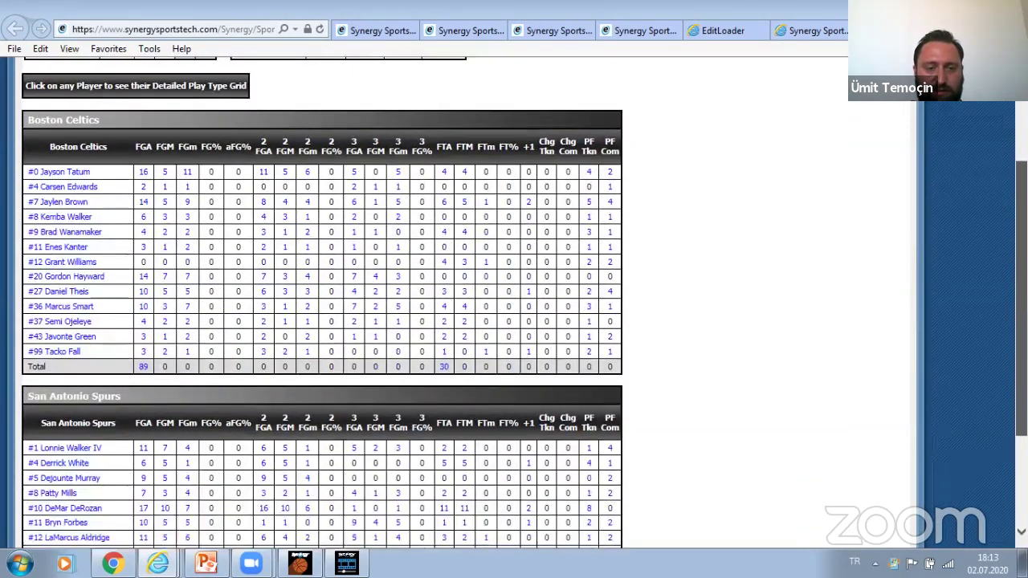
scroll(321, 305, down, 2)
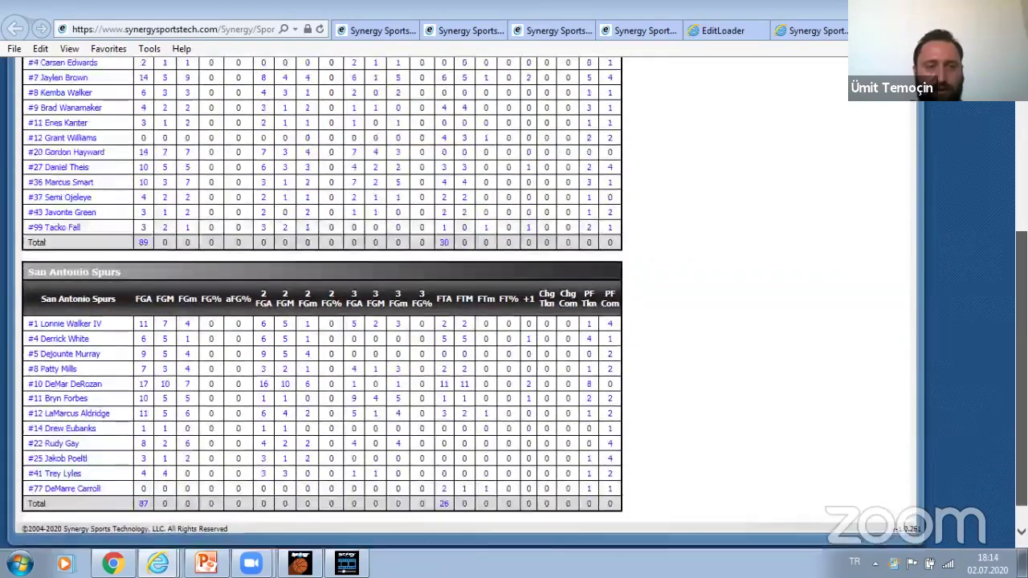
scroll(321, 305, up, 2)
scroll(321, 301, up, 2)
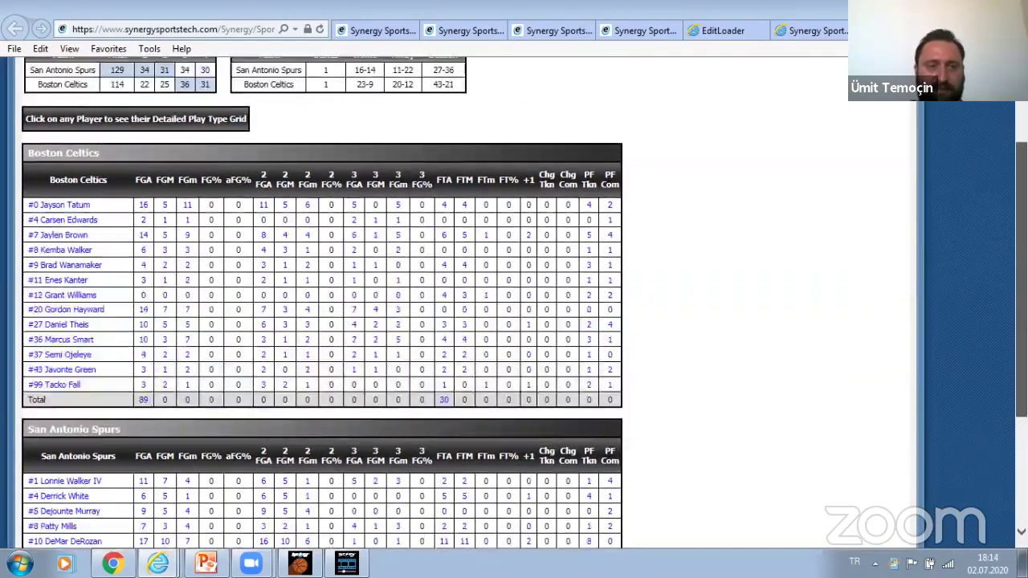
scroll(321, 305, down, 1)
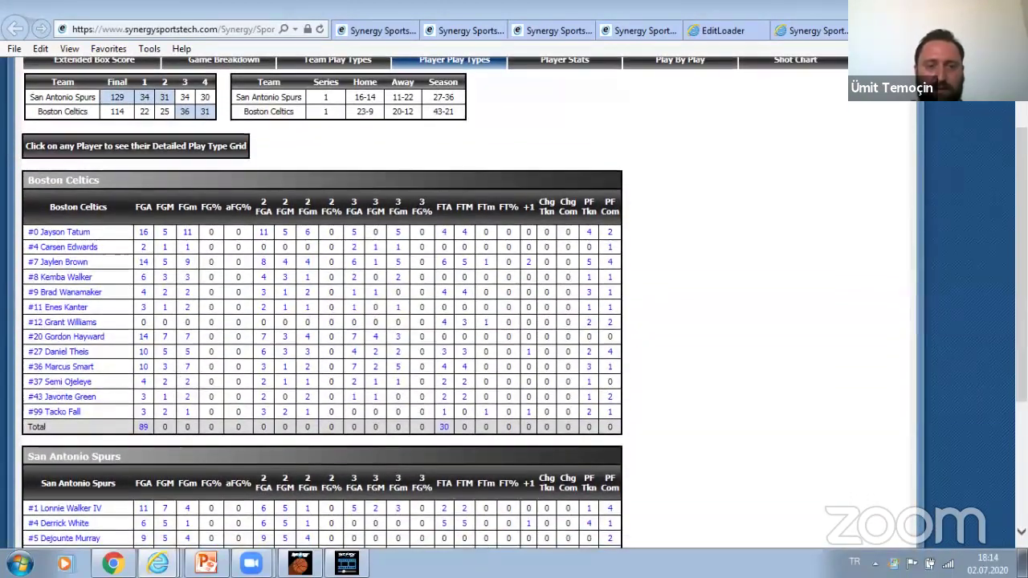
Open Jayson Tatum's detailed Play Type Grid in a new tab and review his play types by quarter
right_click(65, 235)
click(114, 250)
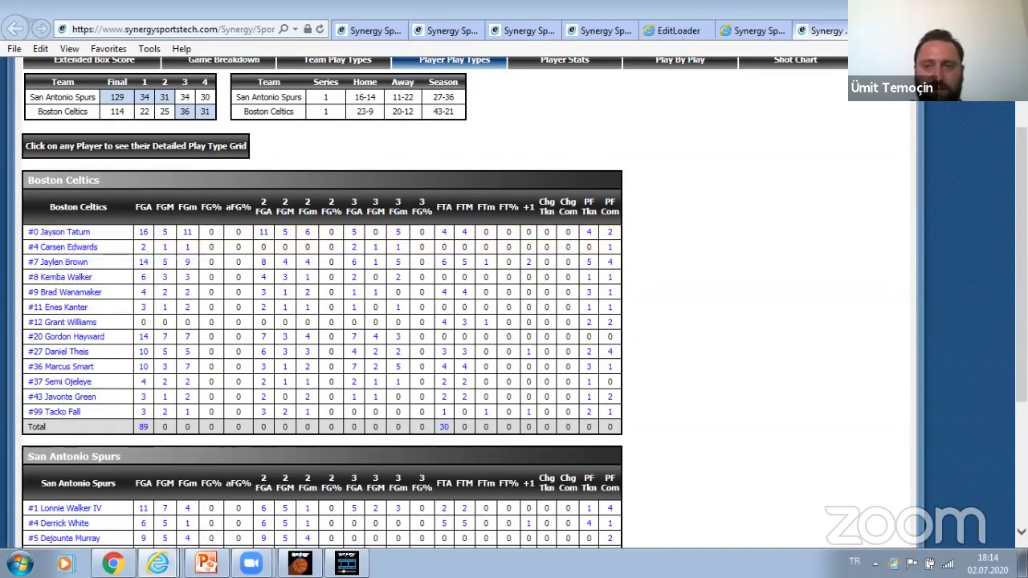
click(755, 31)
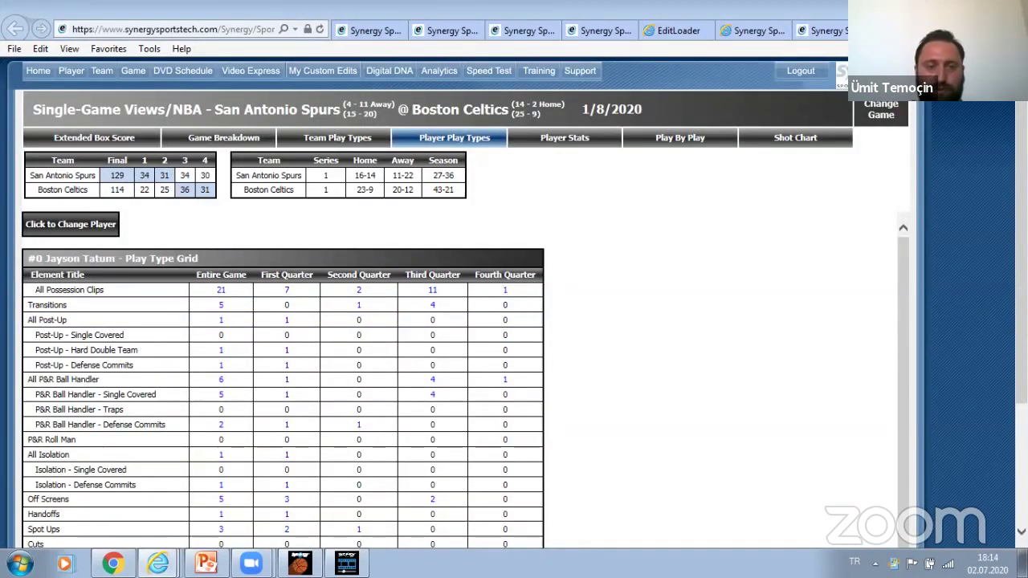
scroll(914, 180, down, 2)
scroll(954, 263, down, 1)
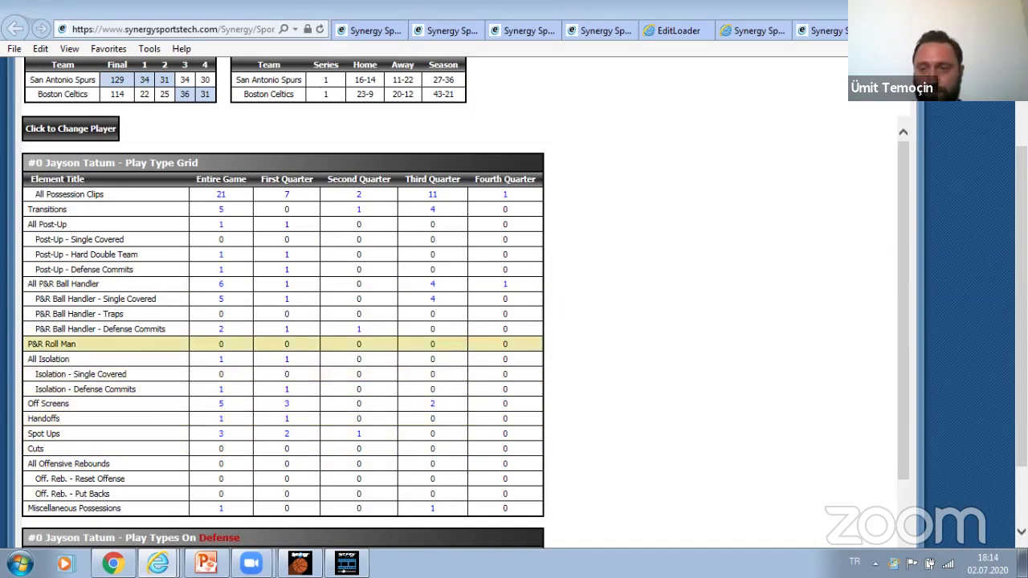
scroll(514, 303, up, 2)
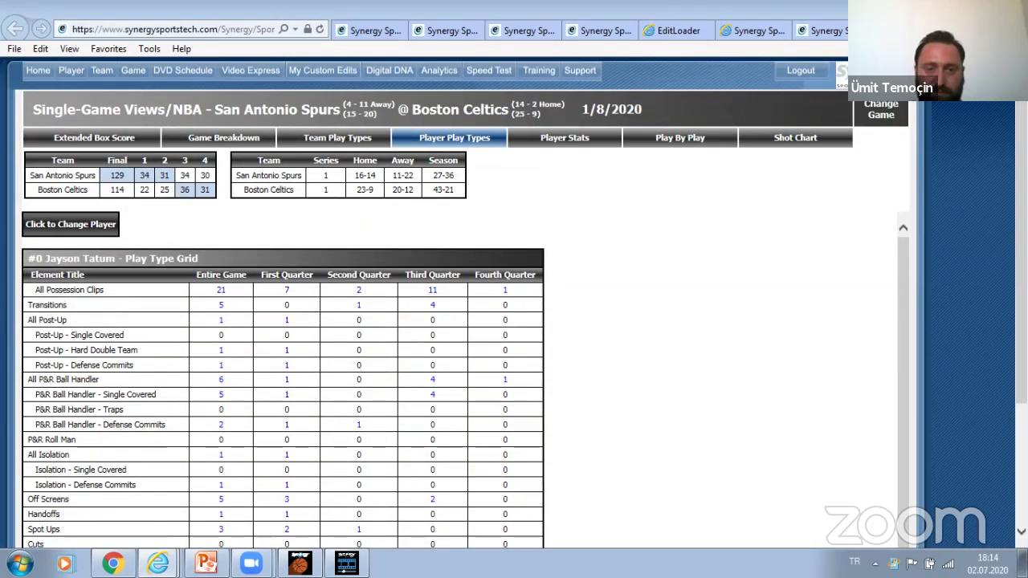
Open Player Stats and review the individual statistics of both teams' players
click(562, 140)
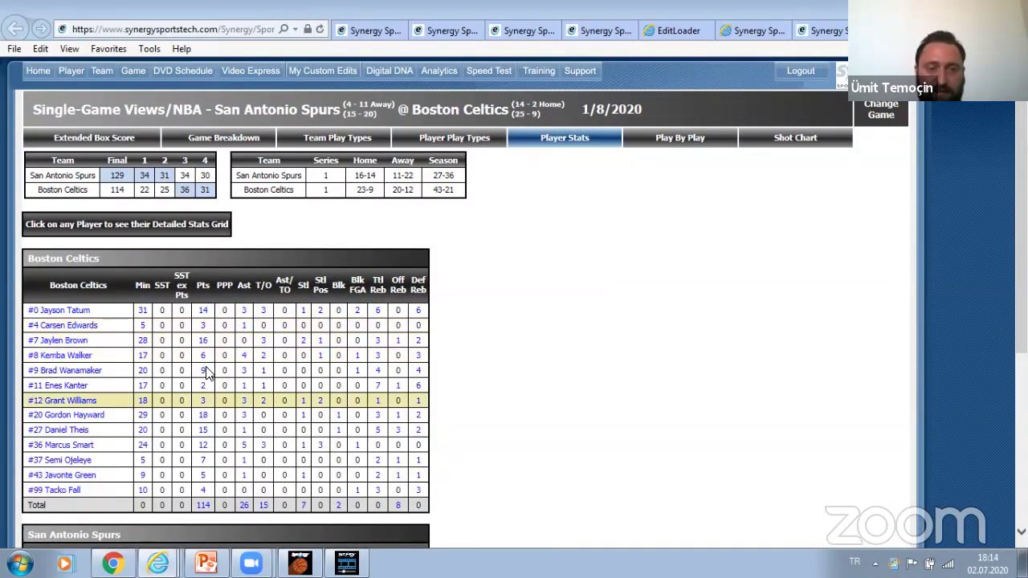
scroll(631, 232, down, 3)
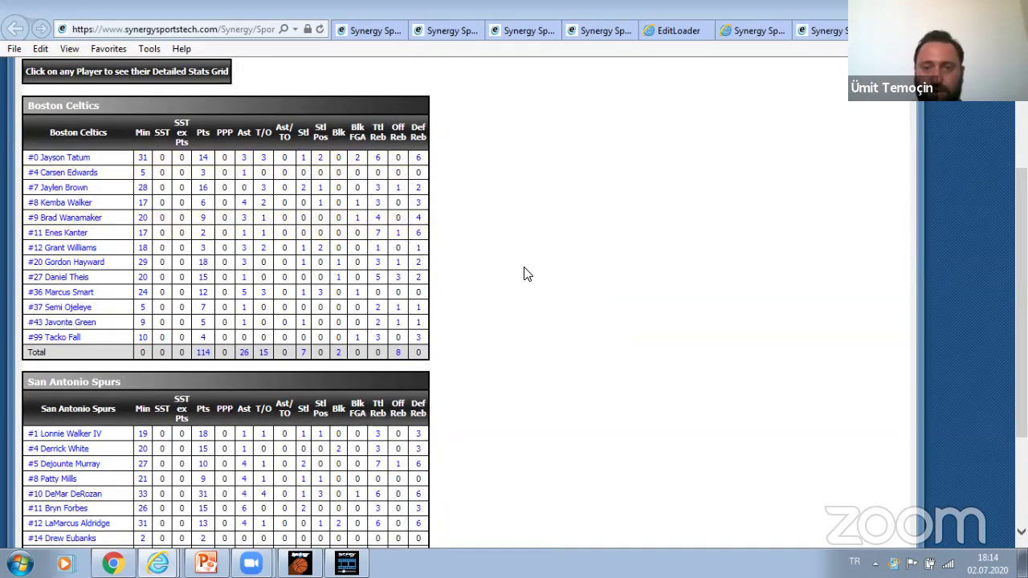
scroll(893, 200, up, 3)
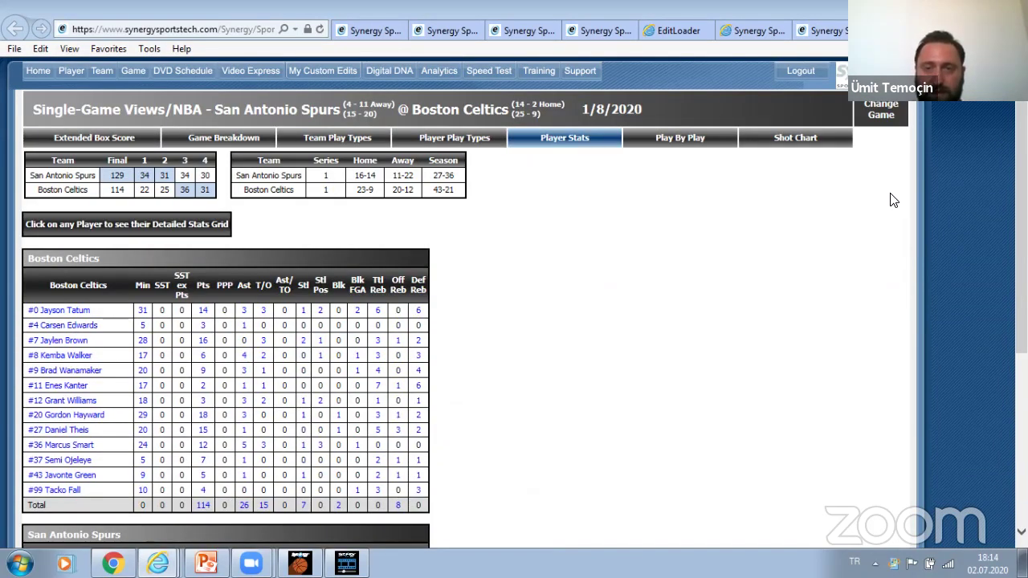
View Play By Play and the Shot Chart, examining Boston's first-half shot details and the player and play-type filters
click(668, 140)
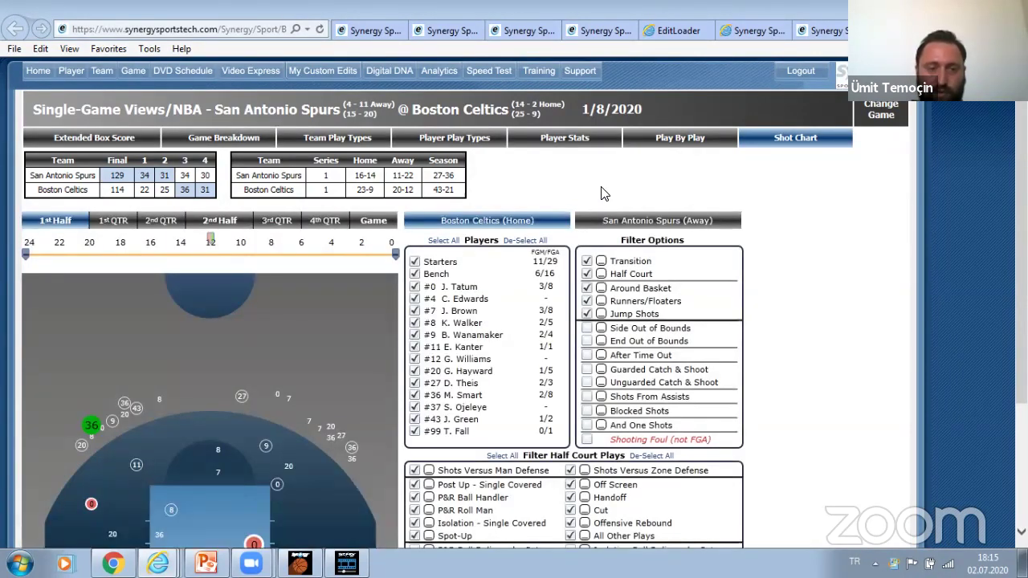
mouse_move(281, 399)
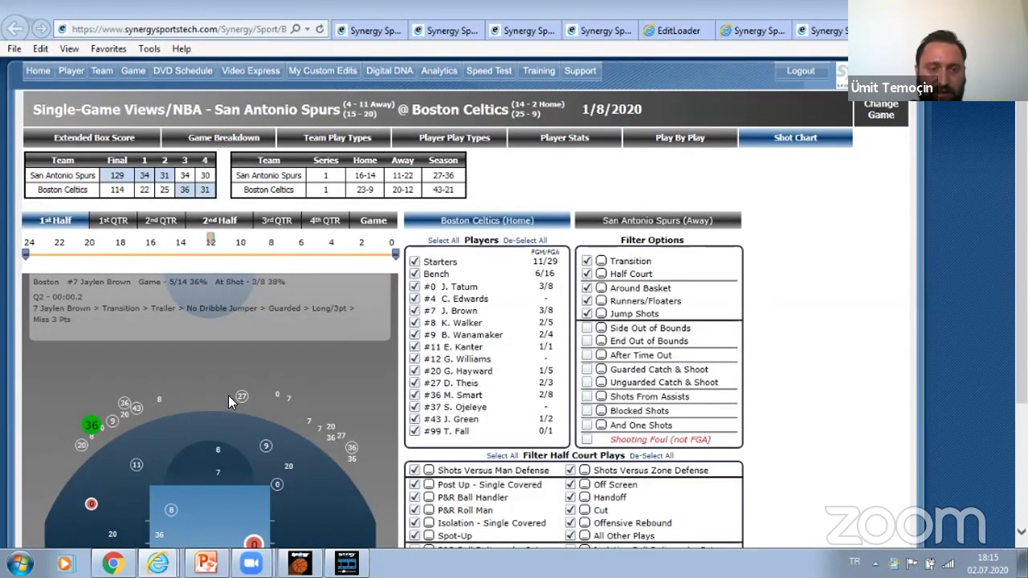
mouse_move(241, 395)
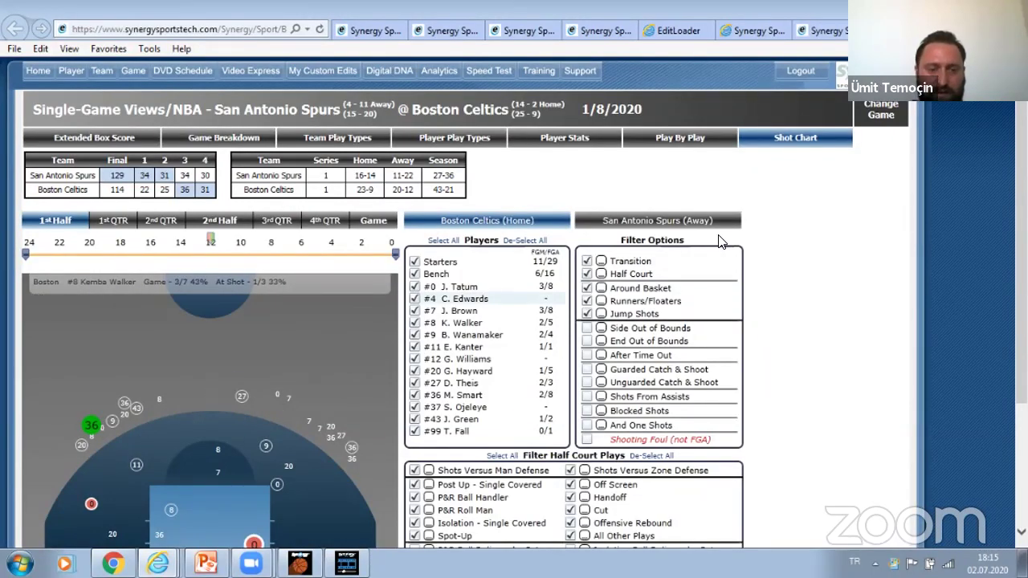
scroll(345, 365, down, 1)
scroll(995, 124, down, 2)
scroll(995, 124, up, 3)
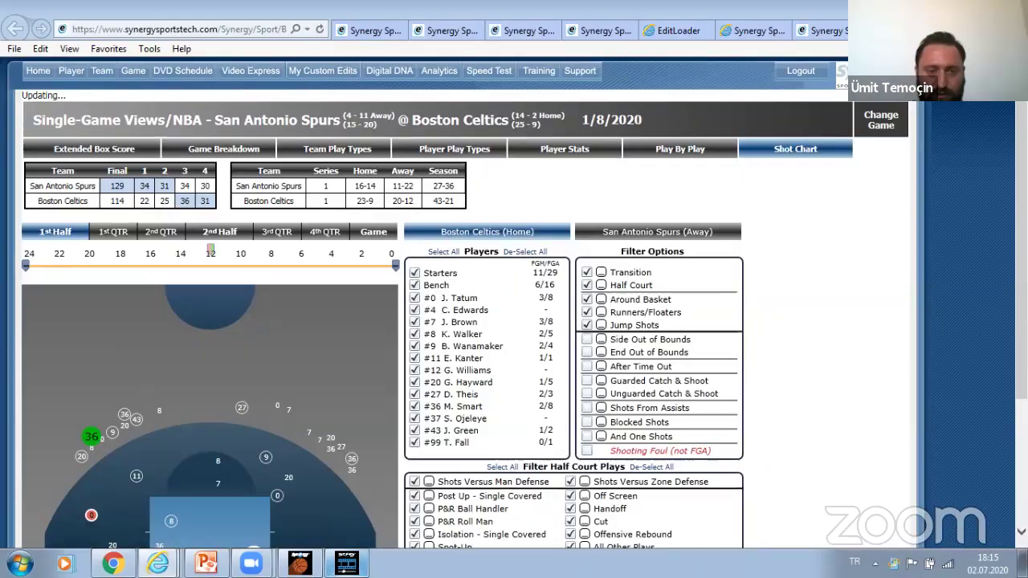
Play the "ato" playlist full screen in the video editor from the first Jayson Tatum clip, exit full screen and pause playback
key(alt+Tab)
click(56, 384)
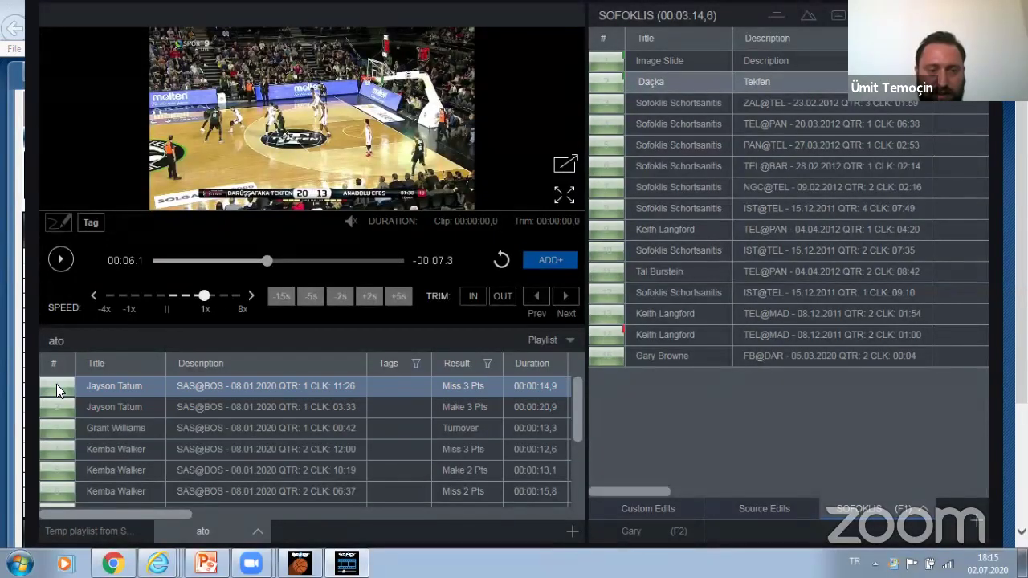
click(564, 195)
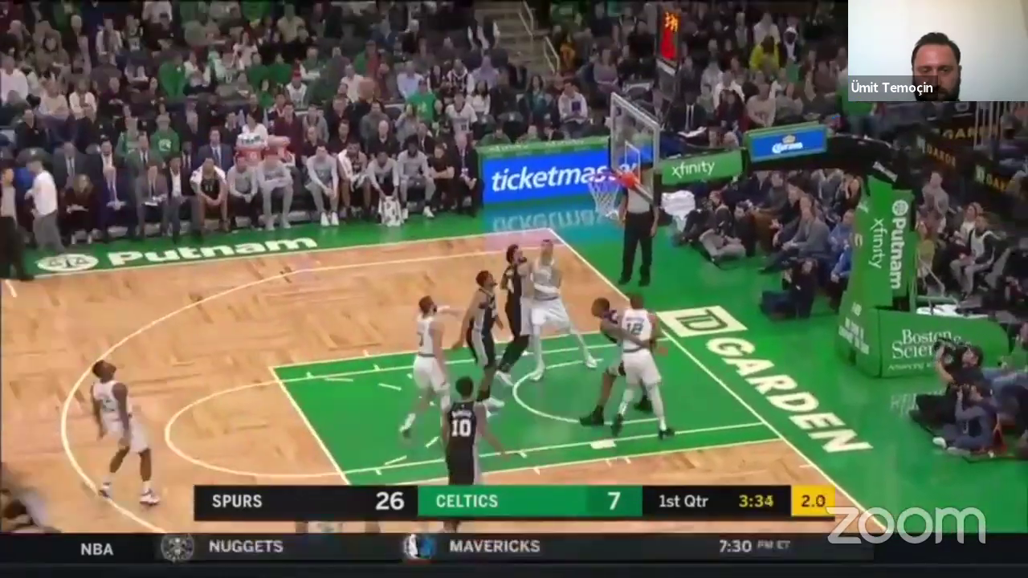
key(Escape)
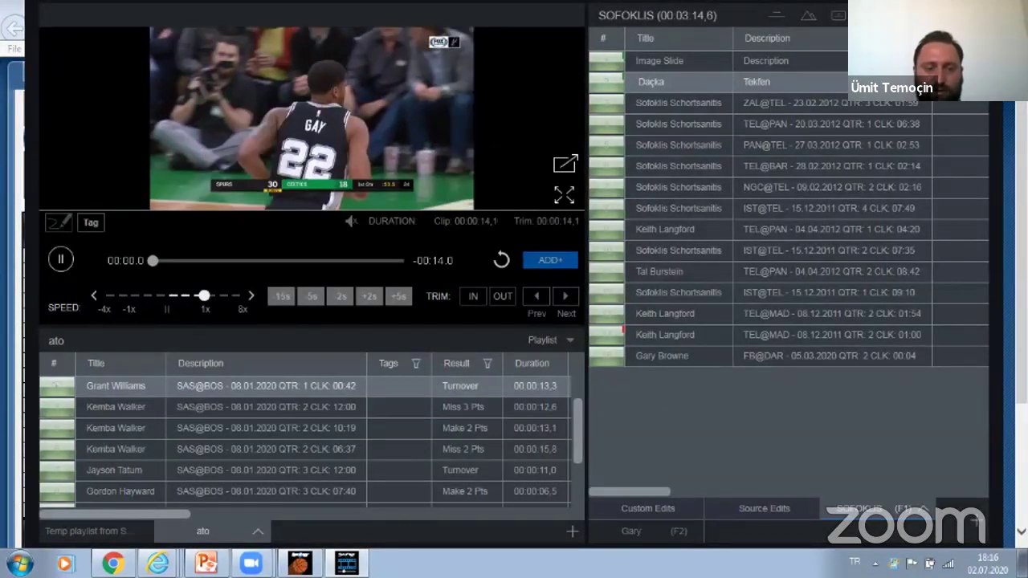
key(space)
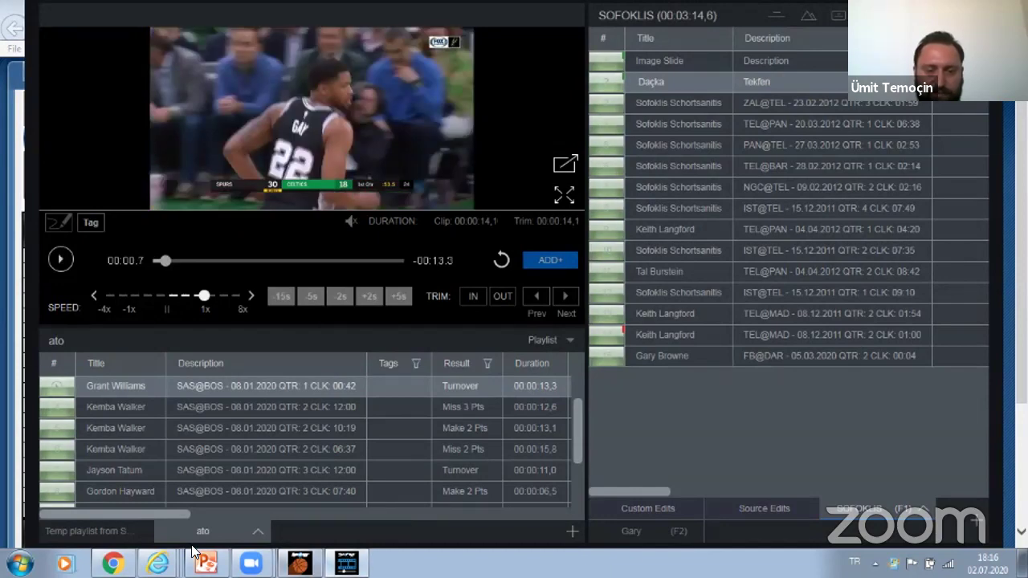
Switch to the Select Game page in the browser and try to open its Video Express section
mouse_move(158, 564)
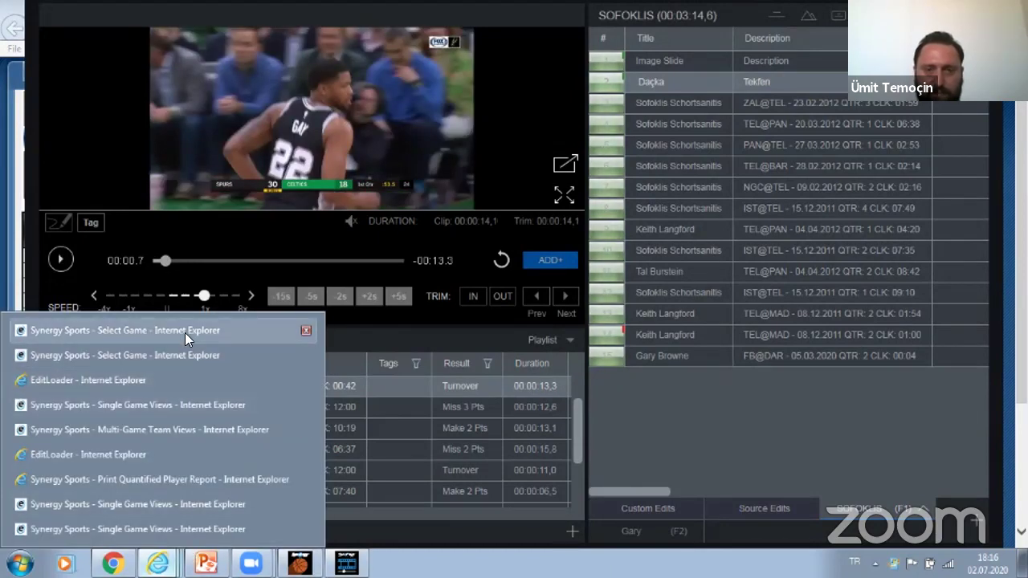
click(185, 332)
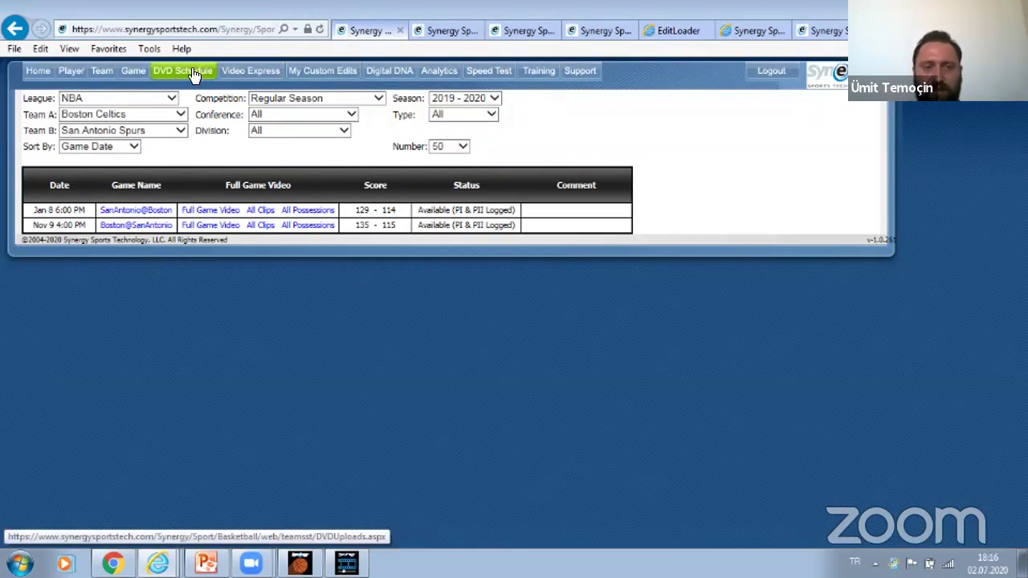
click(246, 70)
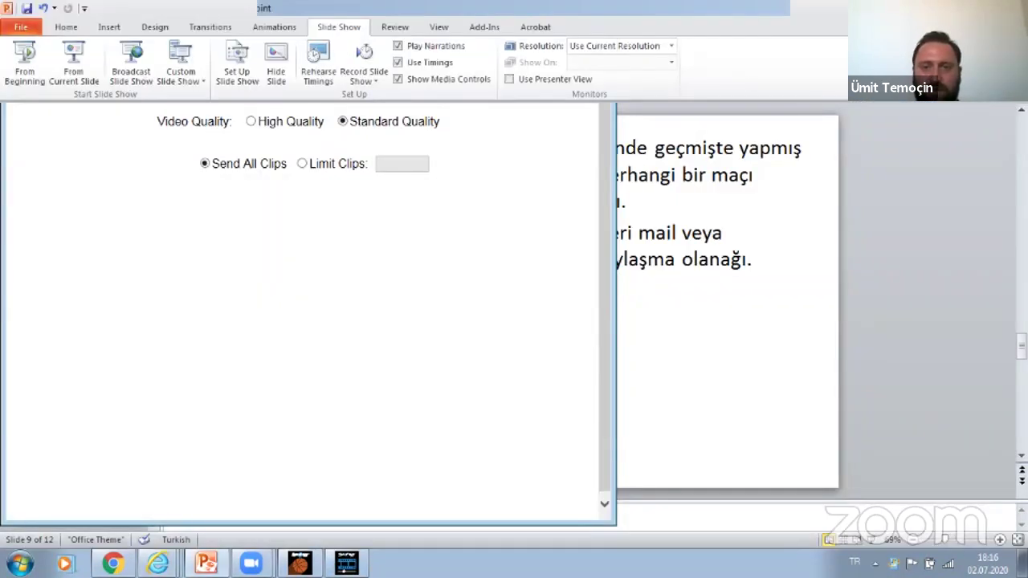
Minimize the EditLoader window to clear the desktop and launch Synergy Video Express
click(188, 12)
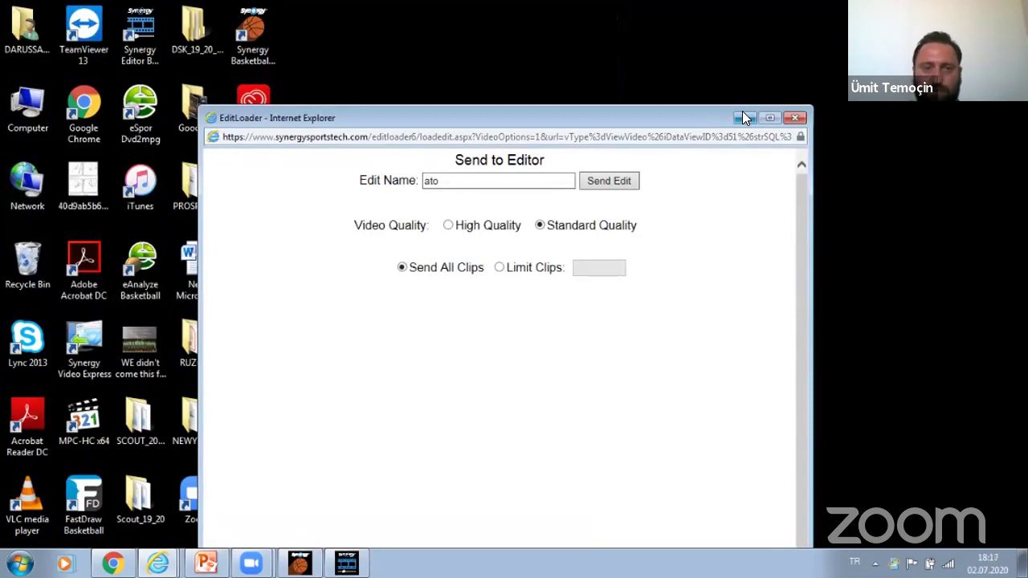
click(742, 118)
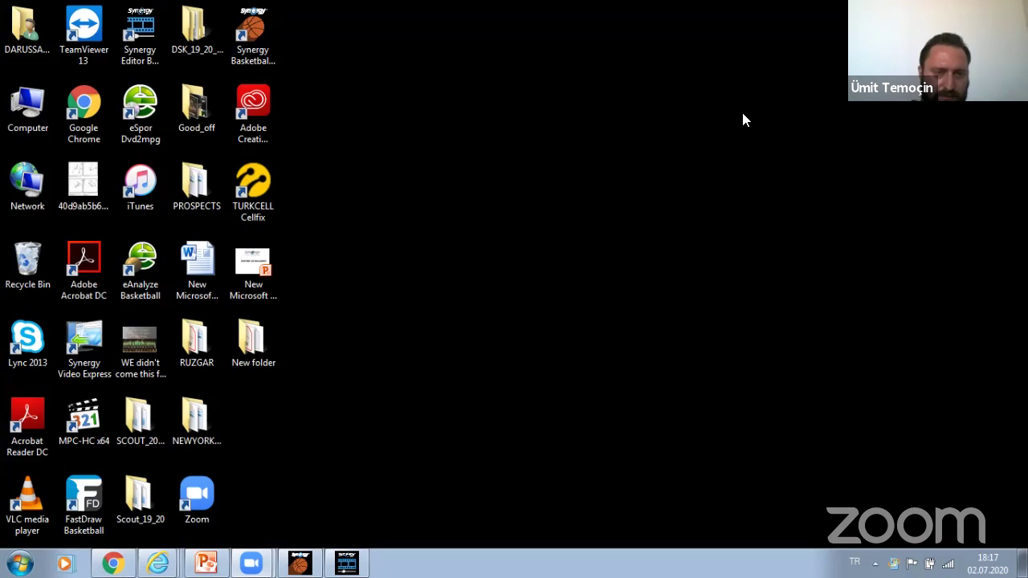
double_click(80, 350)
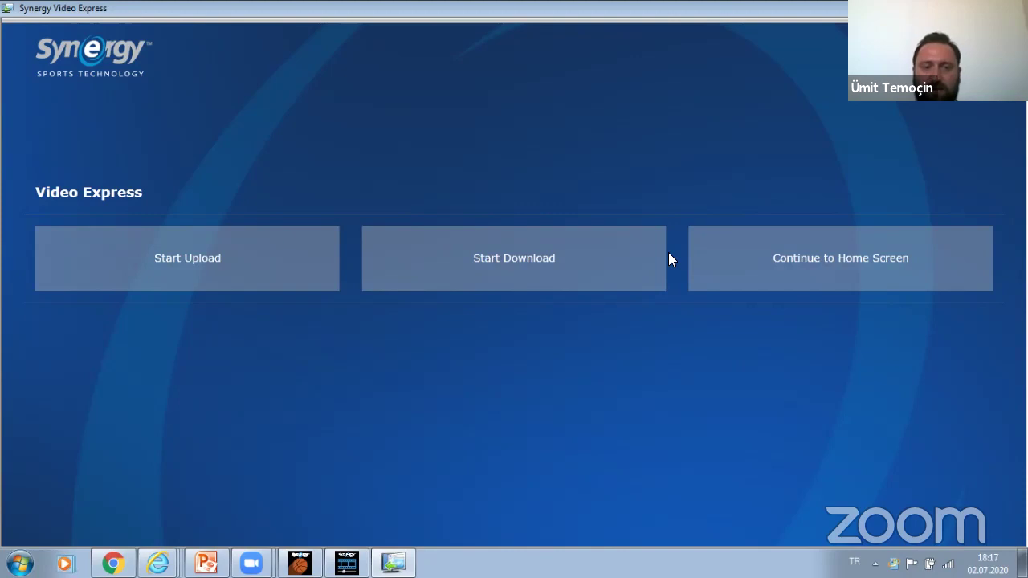
View the Video Express upload options, restore the window to a smaller size and open the download options
click(227, 275)
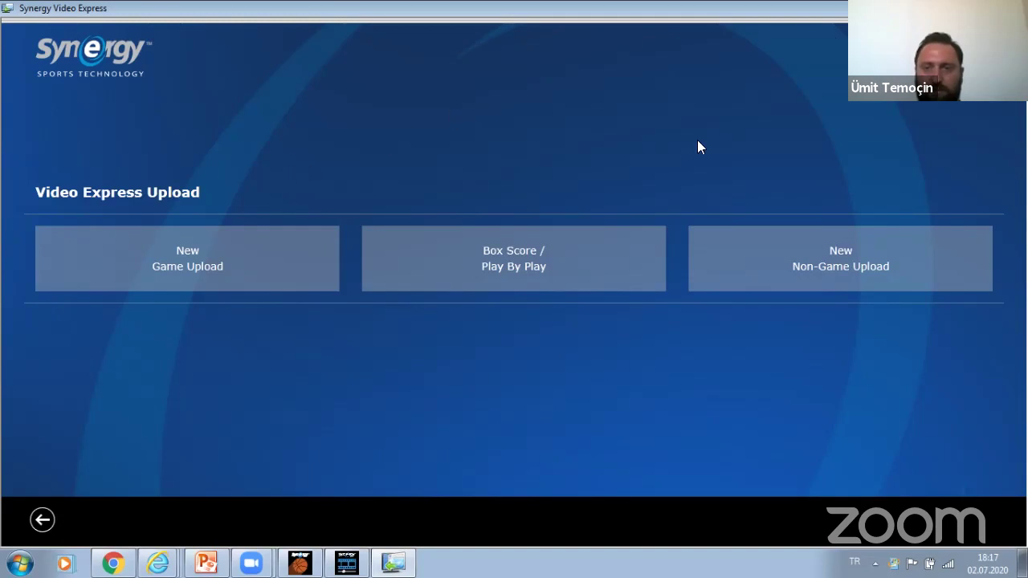
drag(707, 27, 564, 36)
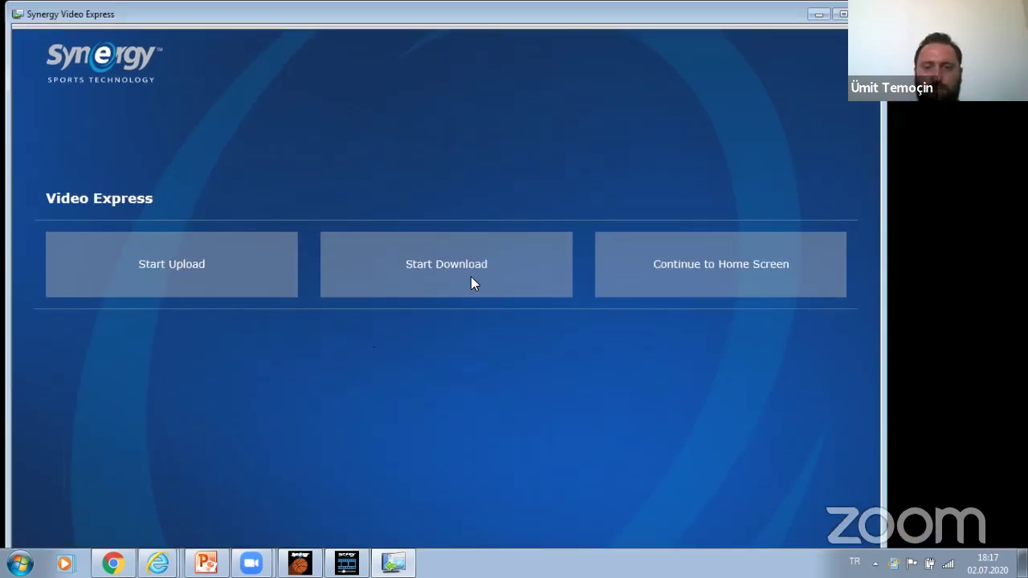
click(480, 277)
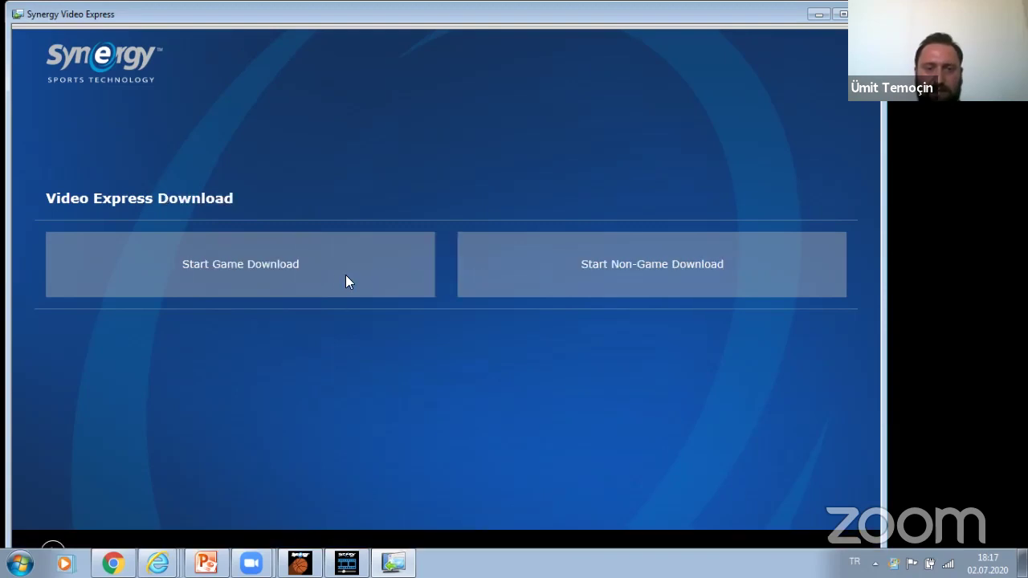
Start a game download and list the 2019-2020 FIBA - National Teams games of Turkey, moving the window fully into view
click(327, 277)
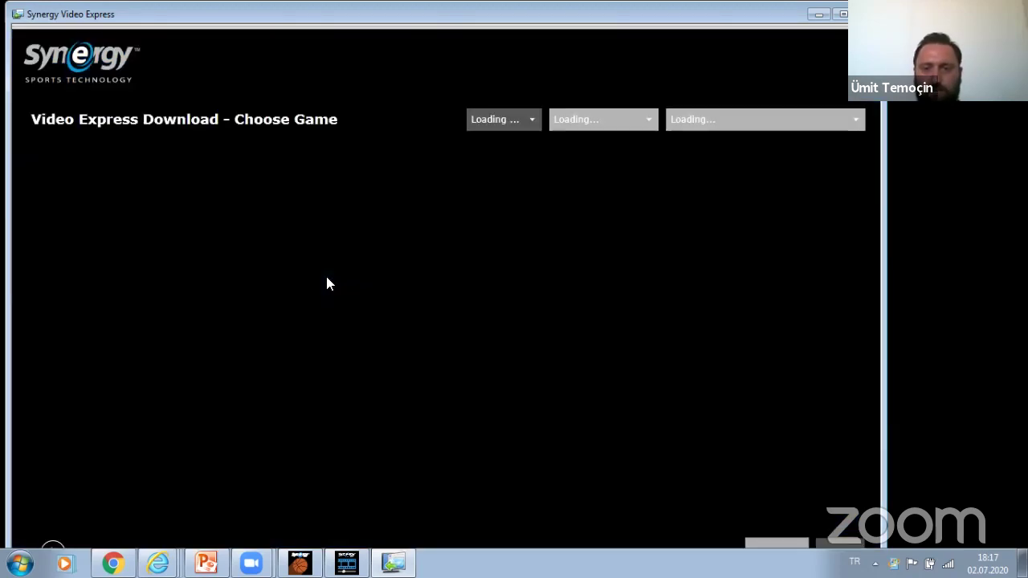
click(639, 120)
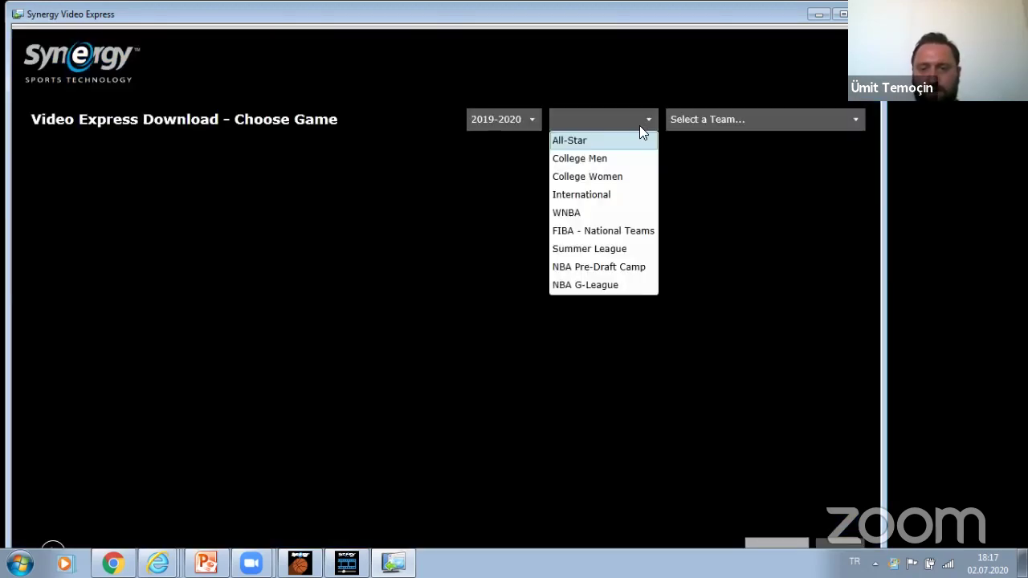
click(623, 231)
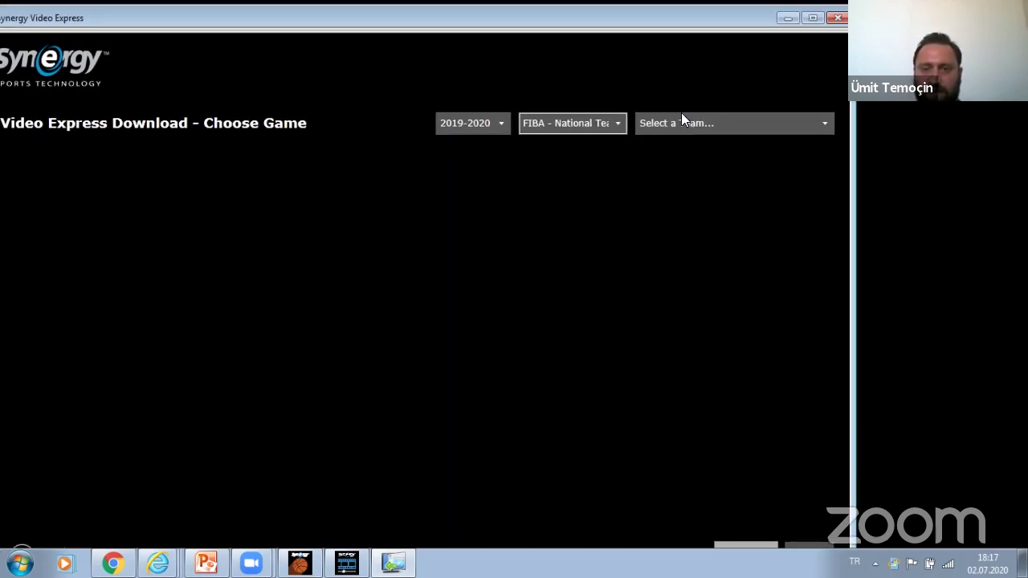
click(697, 124)
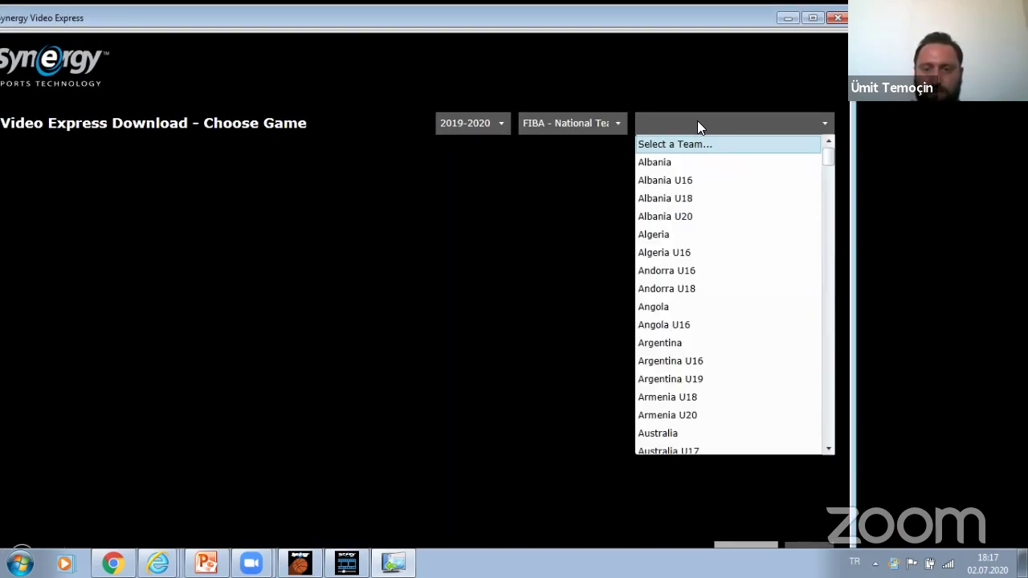
text(tu)
key(Down)
key(Down)
key(Down)
key(Up)
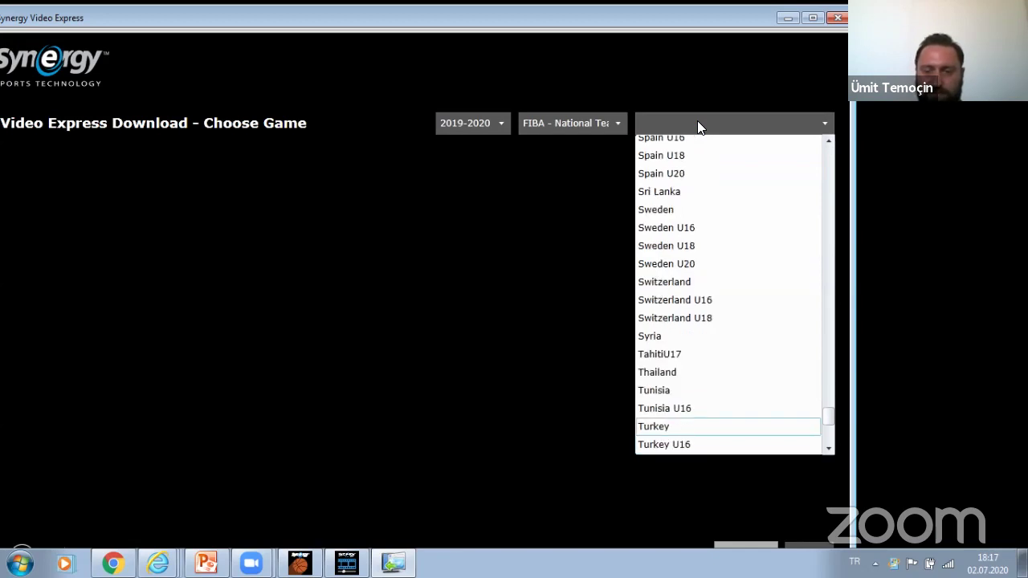
key(Return)
drag(316, 21, 375, 22)
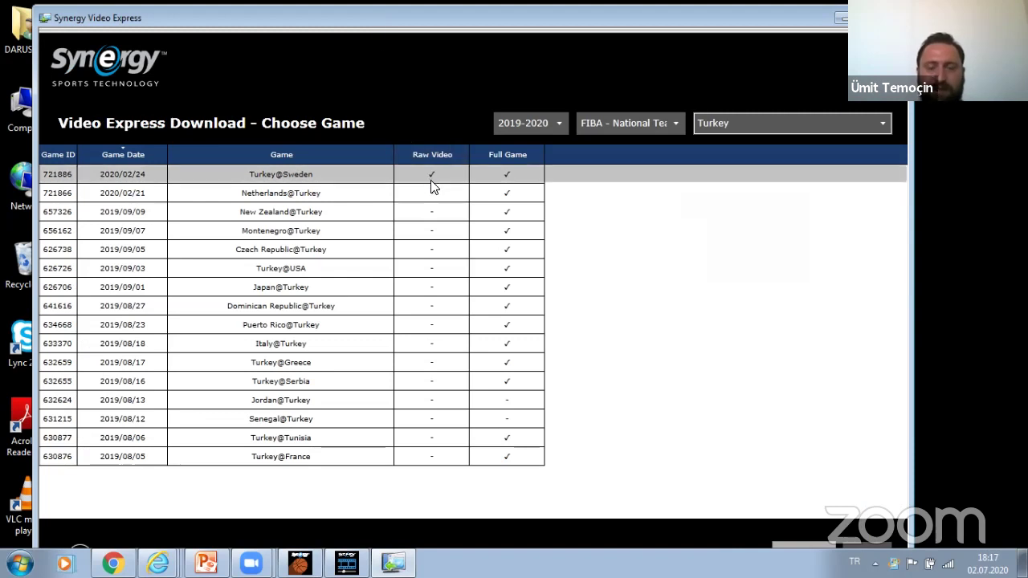
Select the Turkey@Sweden game of 2020/02/24, maximize the window and start downloading the game as HD video
click(514, 180)
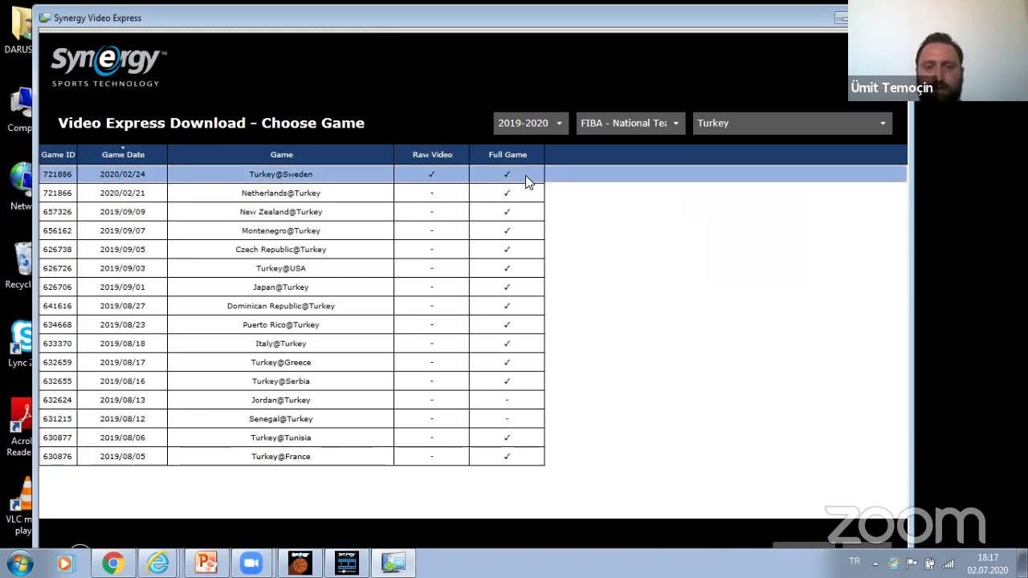
click(430, 174)
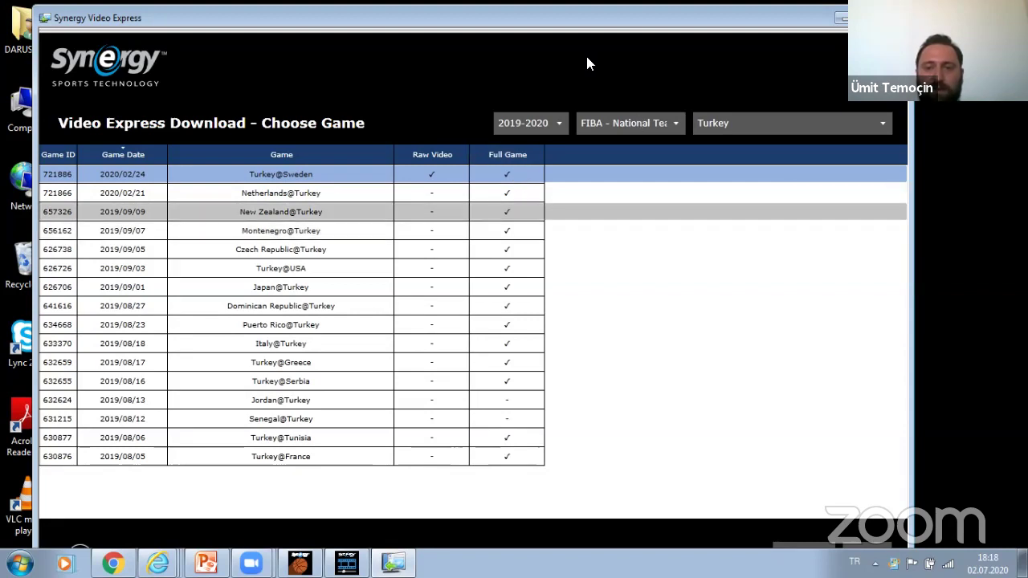
double_click(721, 29)
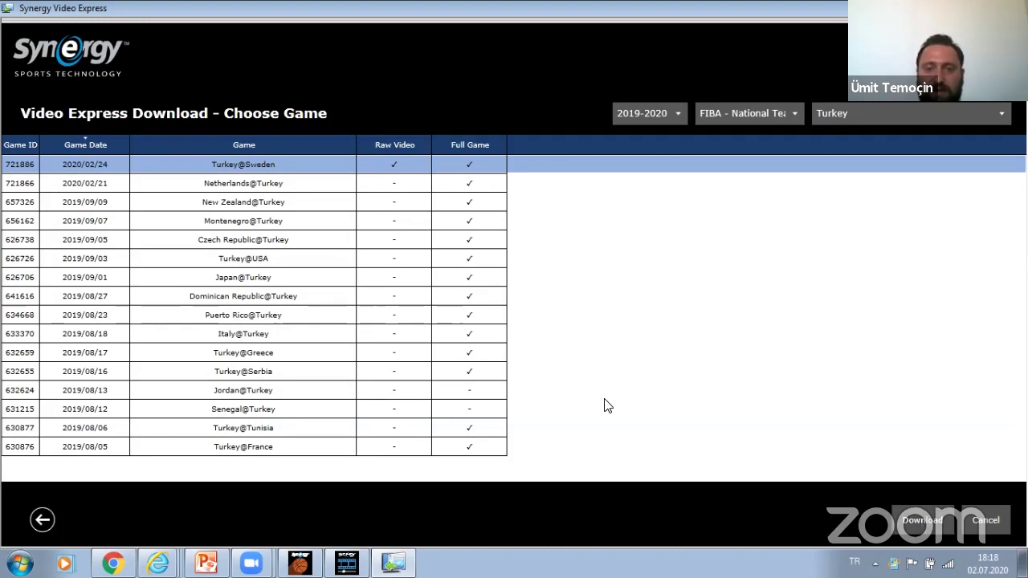
click(922, 519)
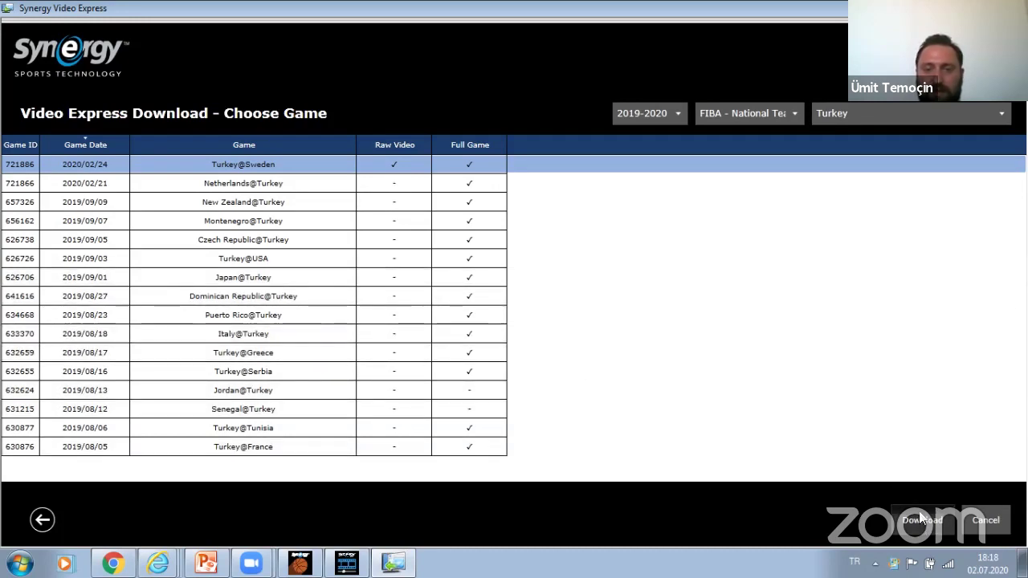
click(373, 265)
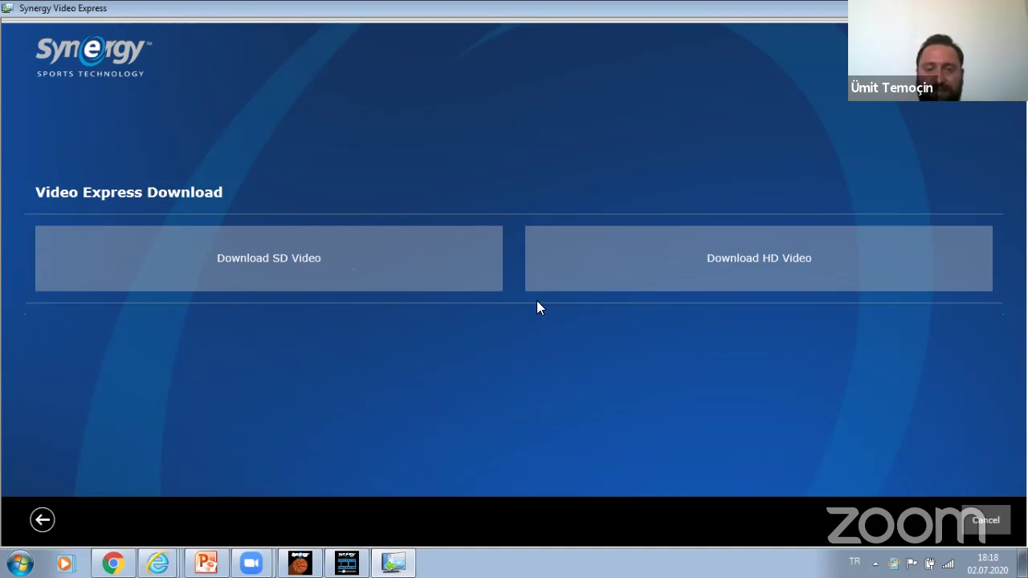
click(597, 267)
Find the Turkey@Sweden entry in the Downloads list, view its download folder and leave the folder and Video Express windows
scroll(683, 336, down, 3)
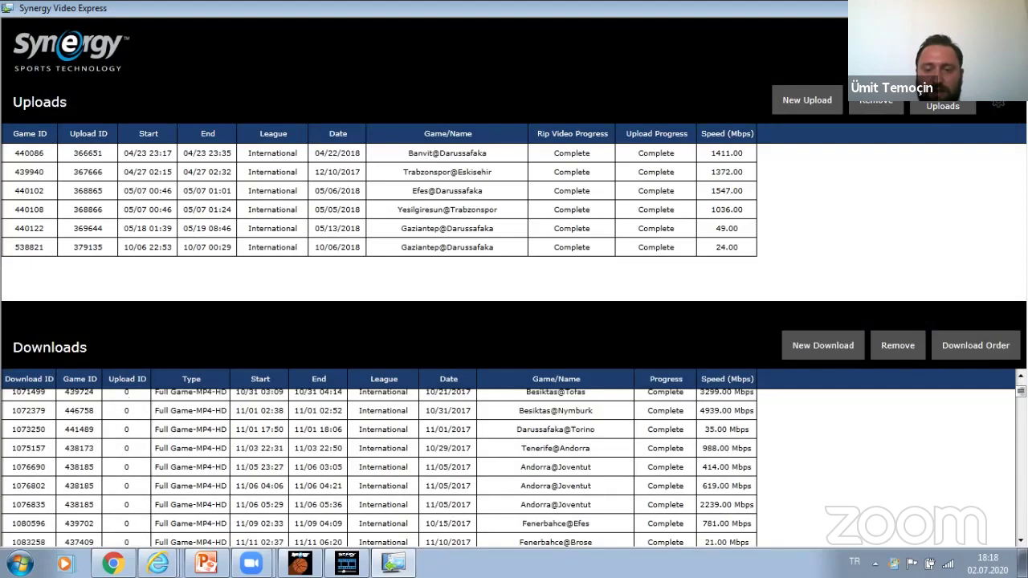
scroll(377, 465, down, 3)
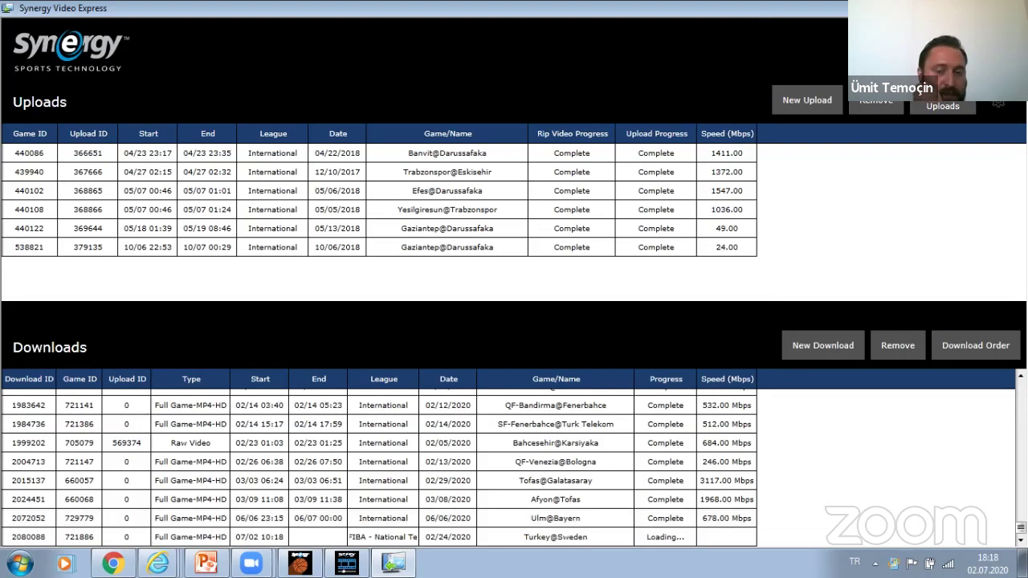
double_click(553, 537)
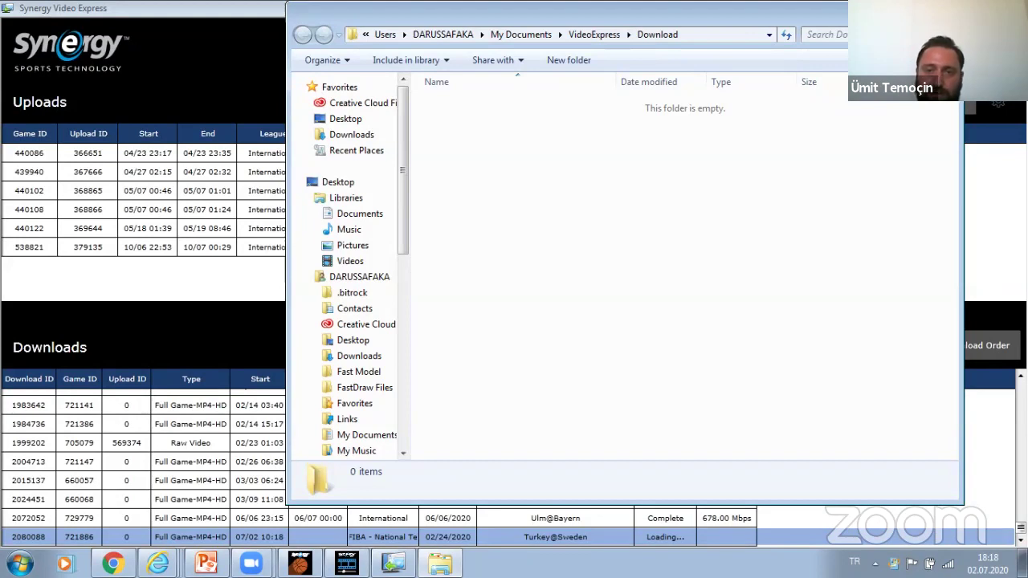
key(alt+F4)
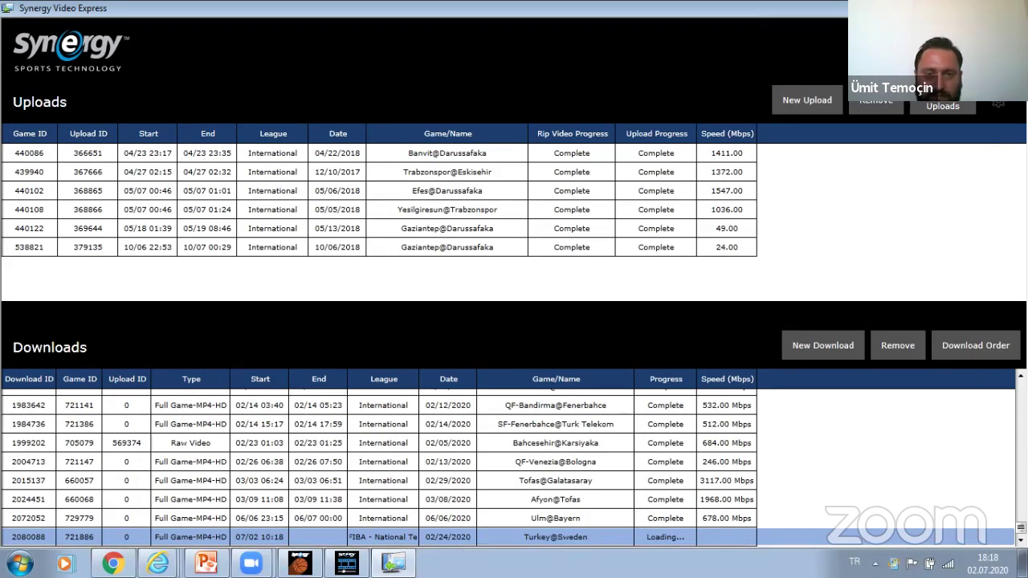
key(alt+F4)
Switch to Internet Explorer, look through the open report pages and open My Custom Edits from the Select Game page
click(157, 563)
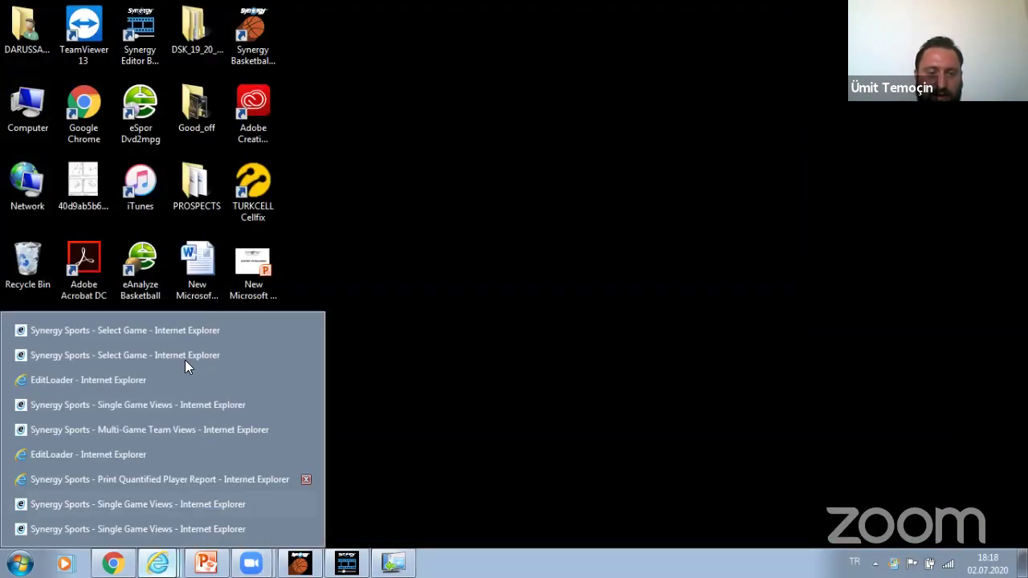
click(175, 332)
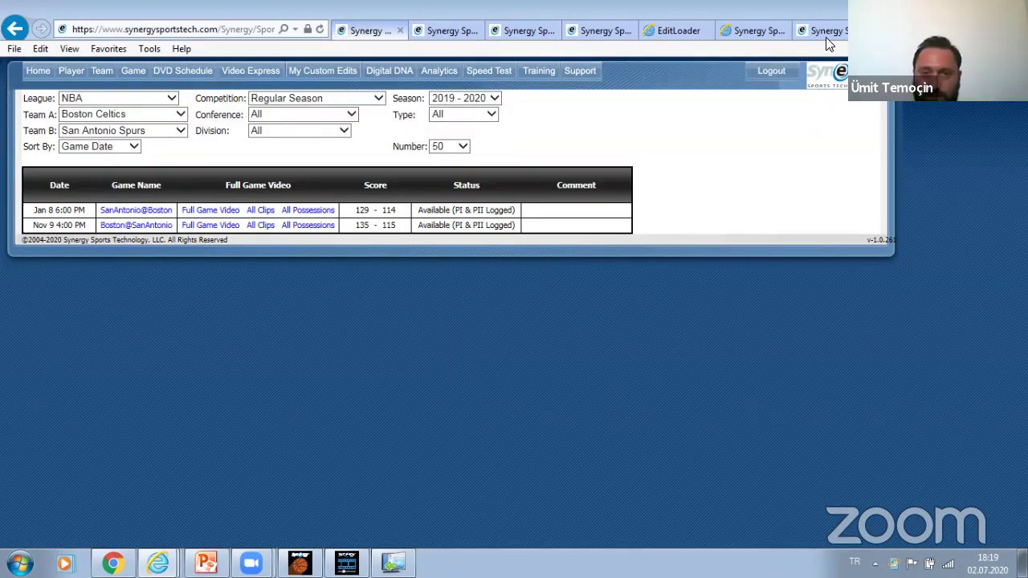
click(605, 35)
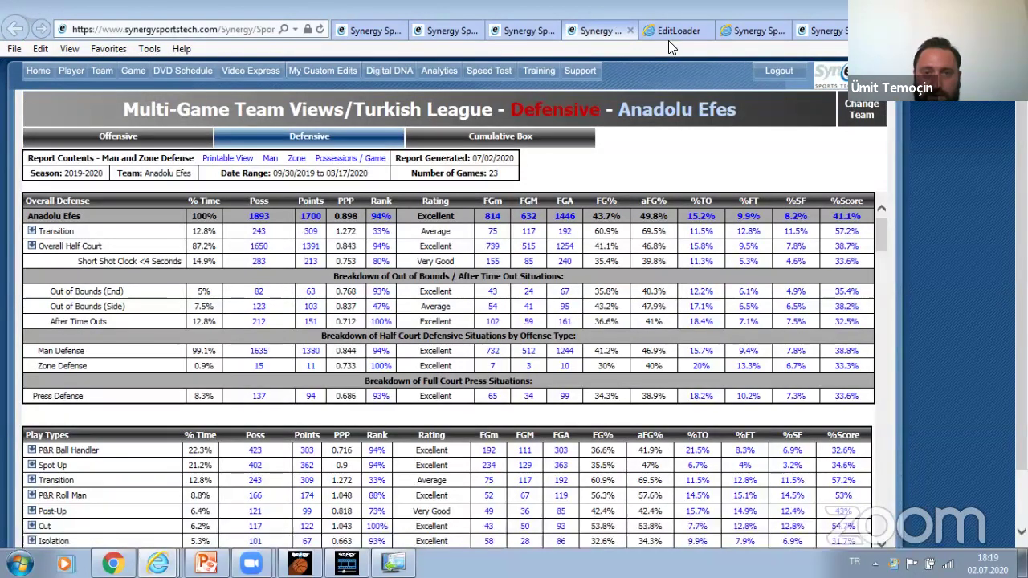
click(513, 36)
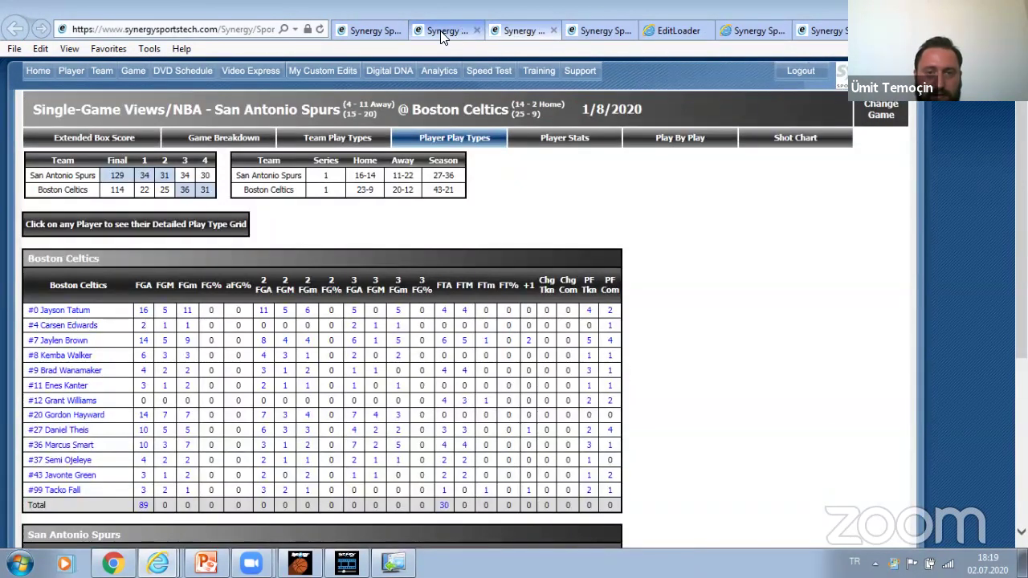
click(438, 31)
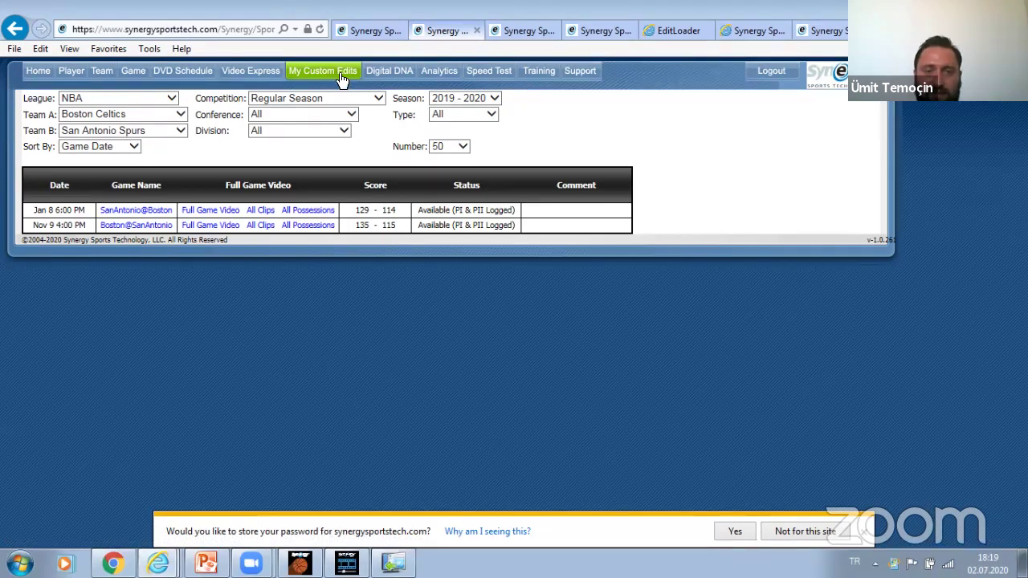
click(341, 78)
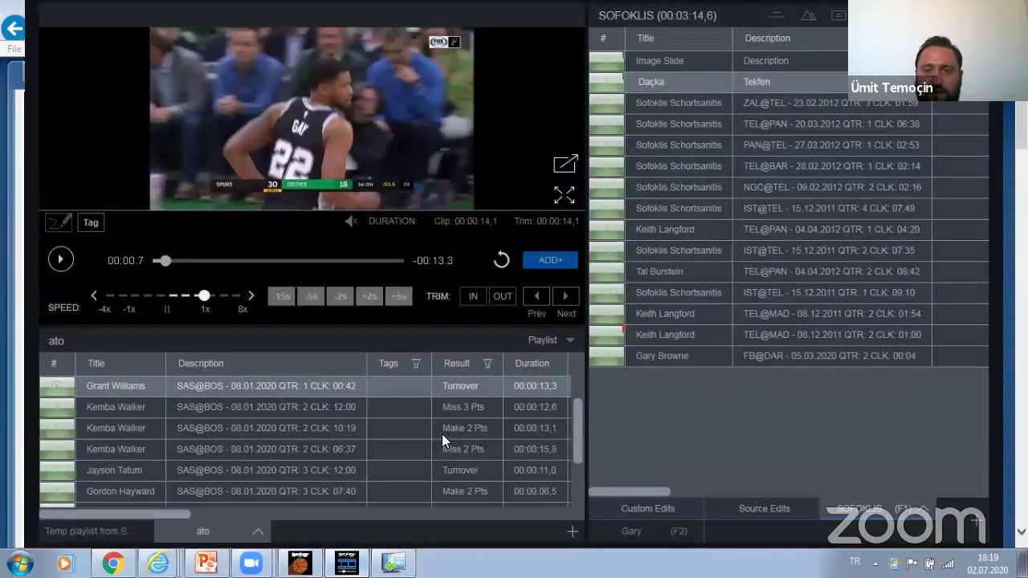
Switch to the video editor to view its Custom Edits list and return to the browser
click(347, 564)
click(682, 123)
click(634, 507)
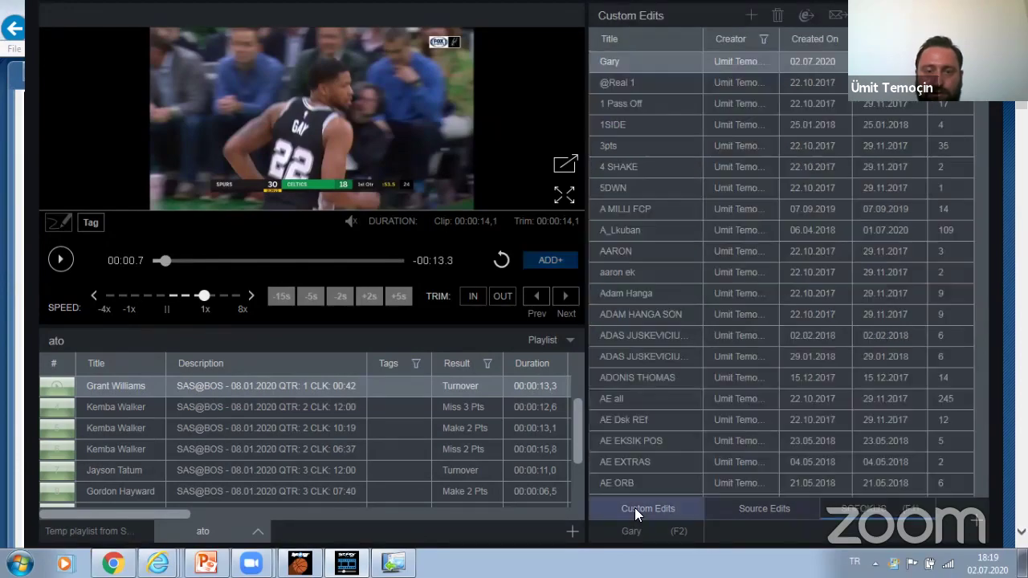
click(346, 564)
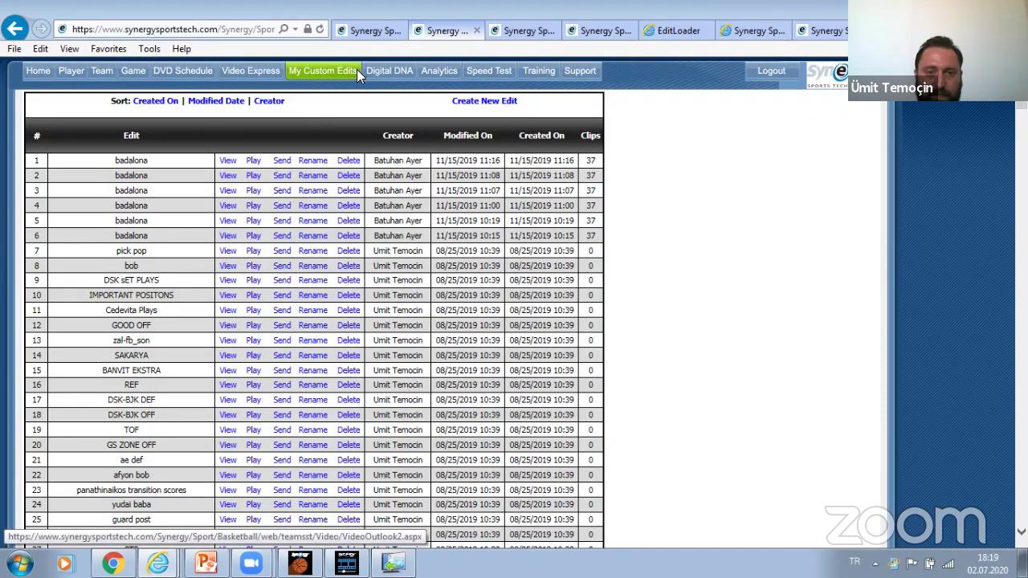
Open the Digital DNA Stats Production page and select the International league team Darussafaka Tekfen Istanbul
mouse_move(382, 70)
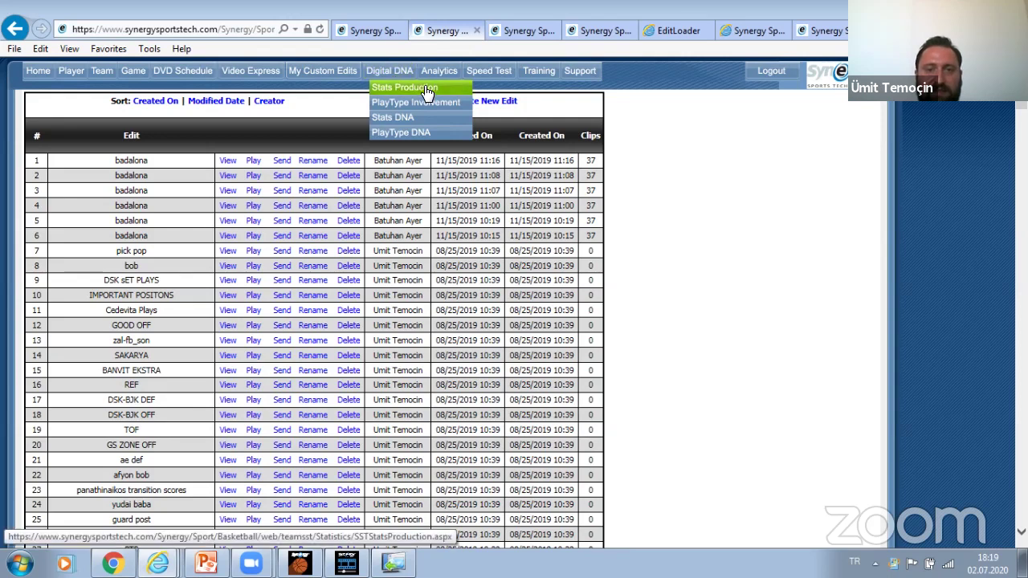
click(426, 90)
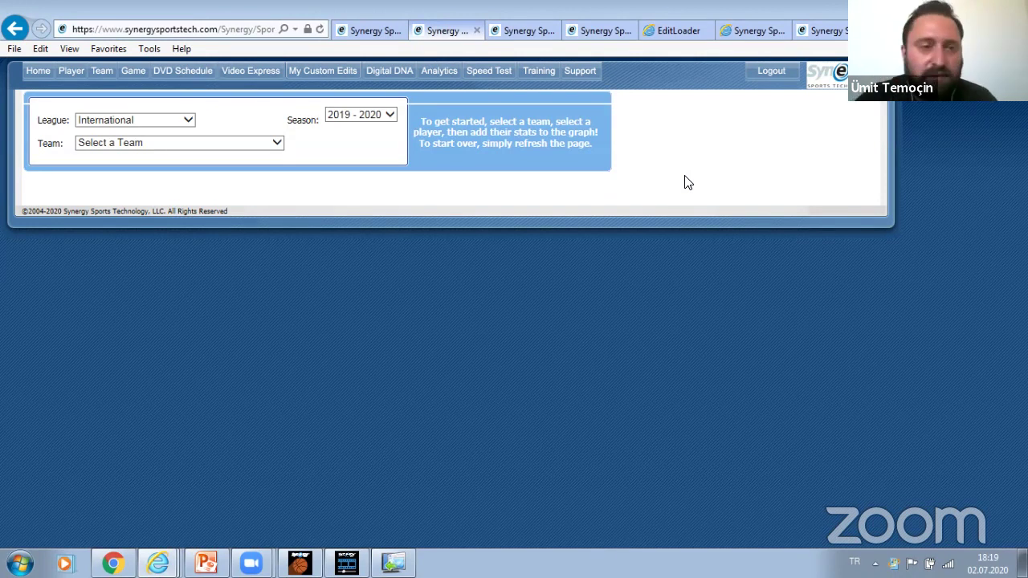
click(189, 120)
click(215, 123)
click(239, 143)
key(d)
key(Return)
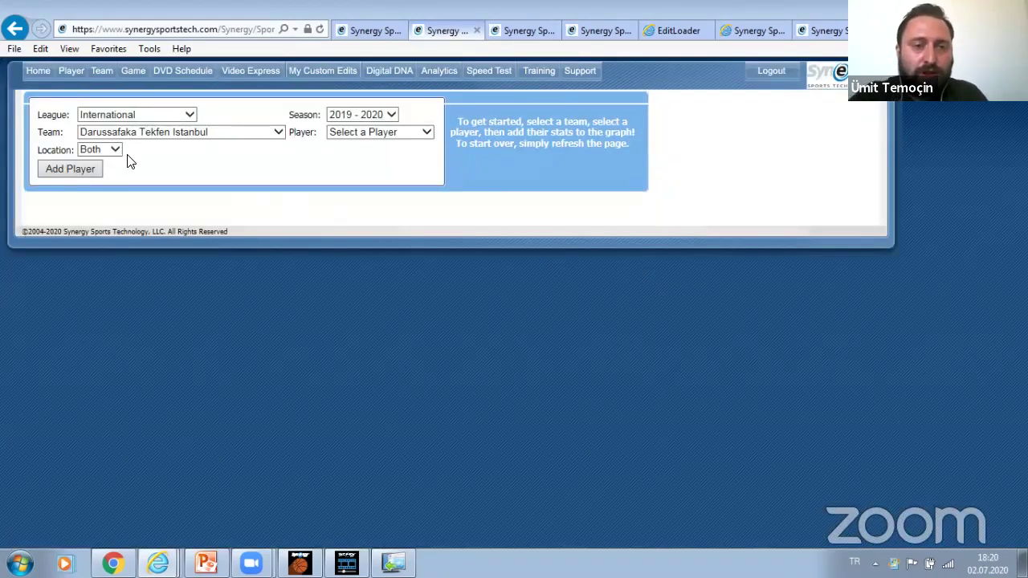
Add Sinan Guler to the Stats Production graph and examine his stats table and stacked chart
click(371, 135)
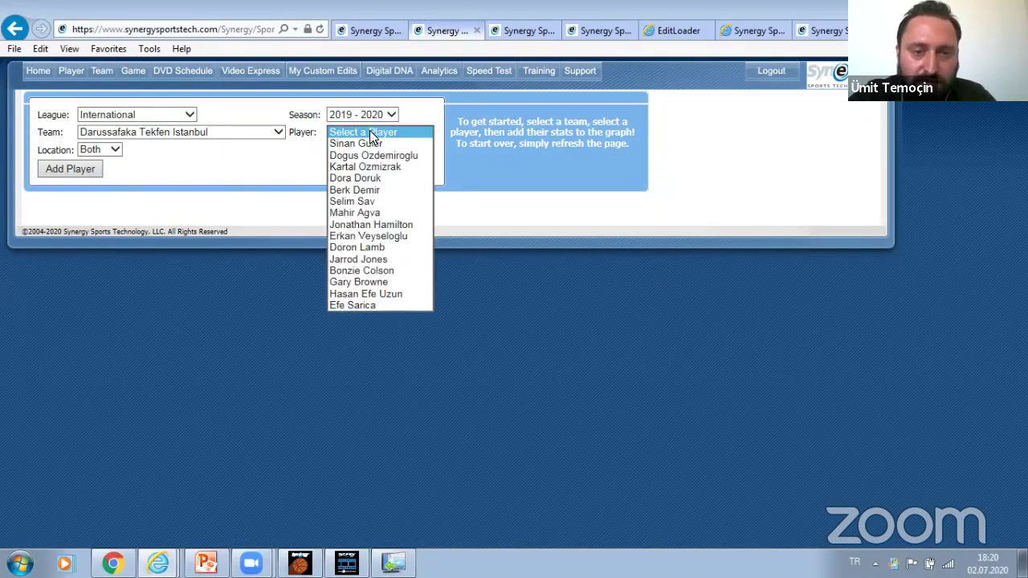
click(398, 144)
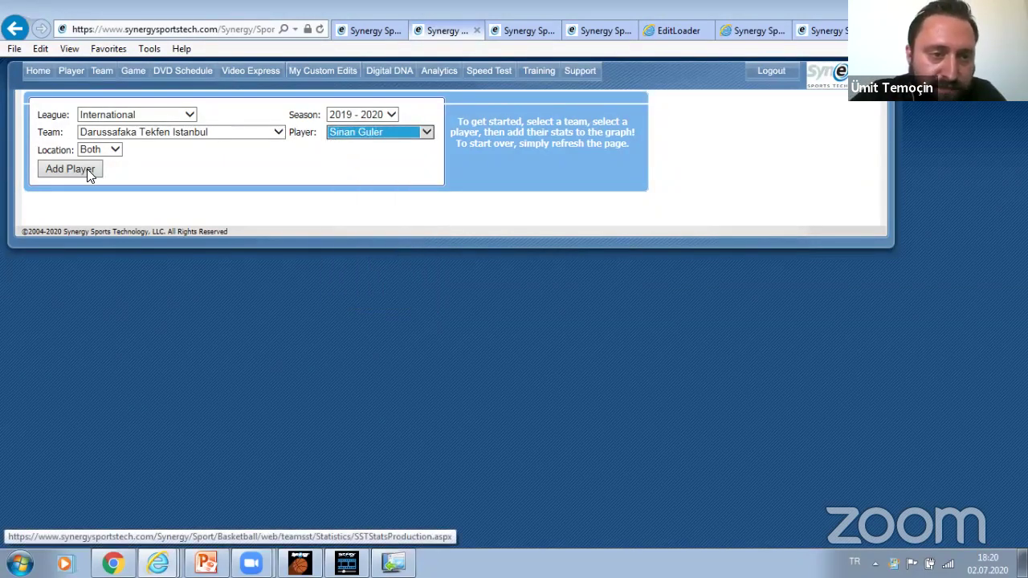
click(87, 170)
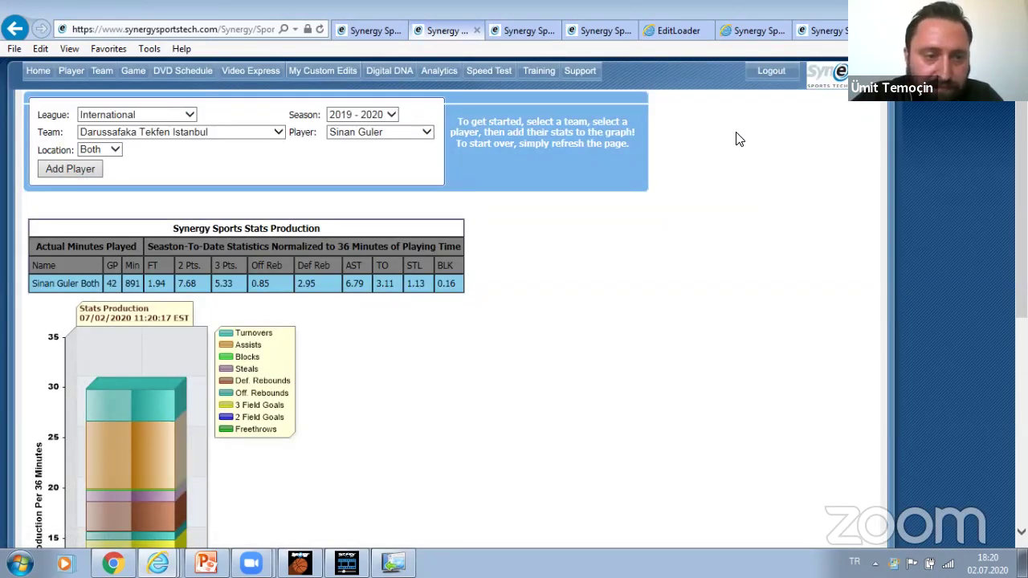
scroll(739, 140, down, 2)
scroll(739, 140, up, 1)
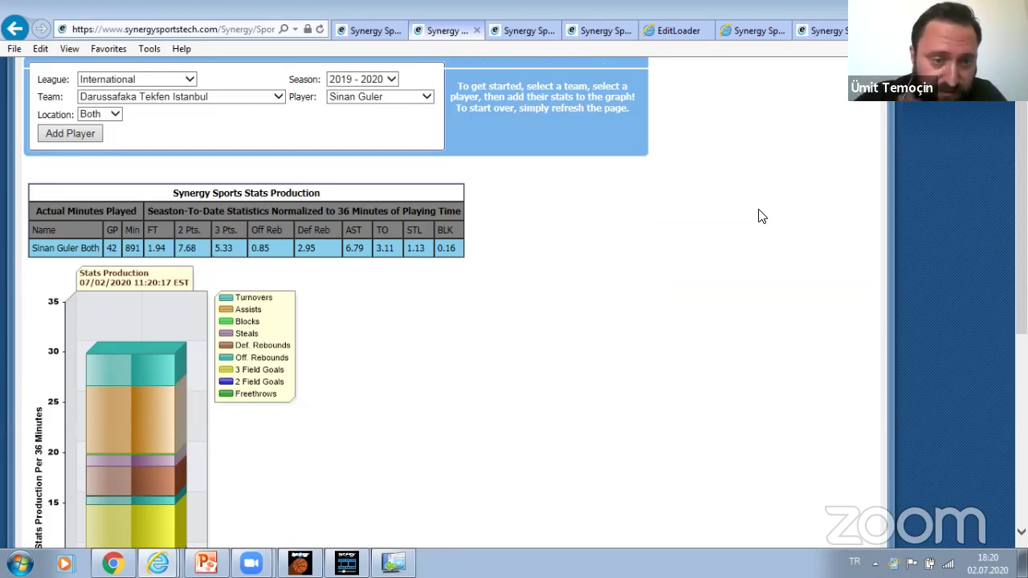
scroll(761, 217, down, 1)
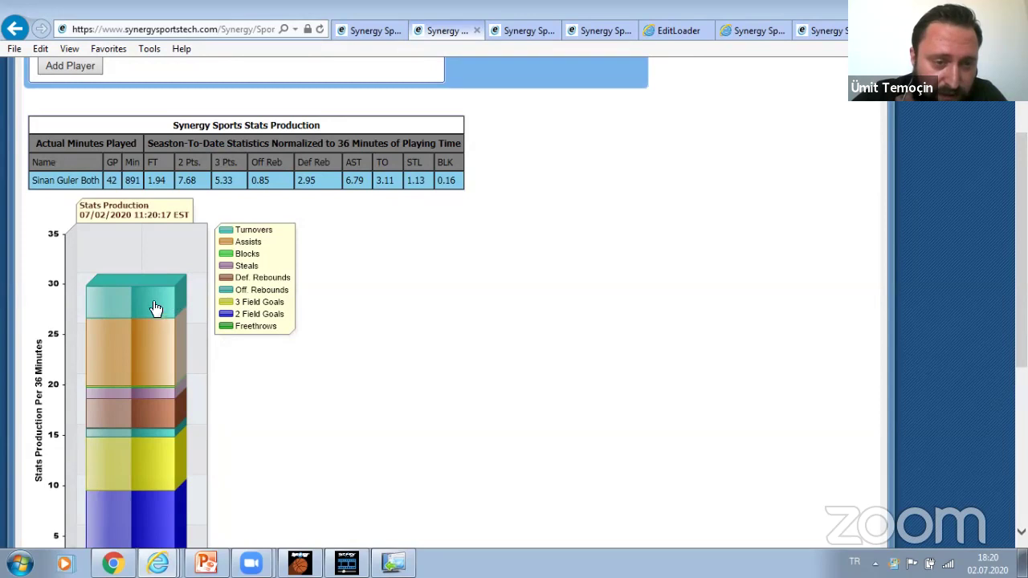
Open the clips of the chart's assists segment in EditLoader and minimize the Send to Editor window
click(151, 360)
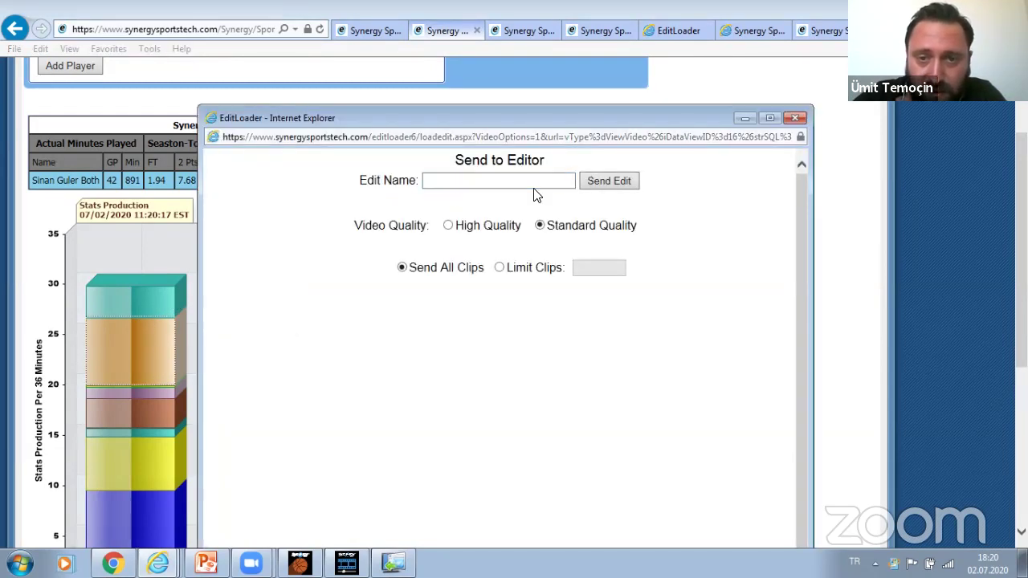
click(745, 118)
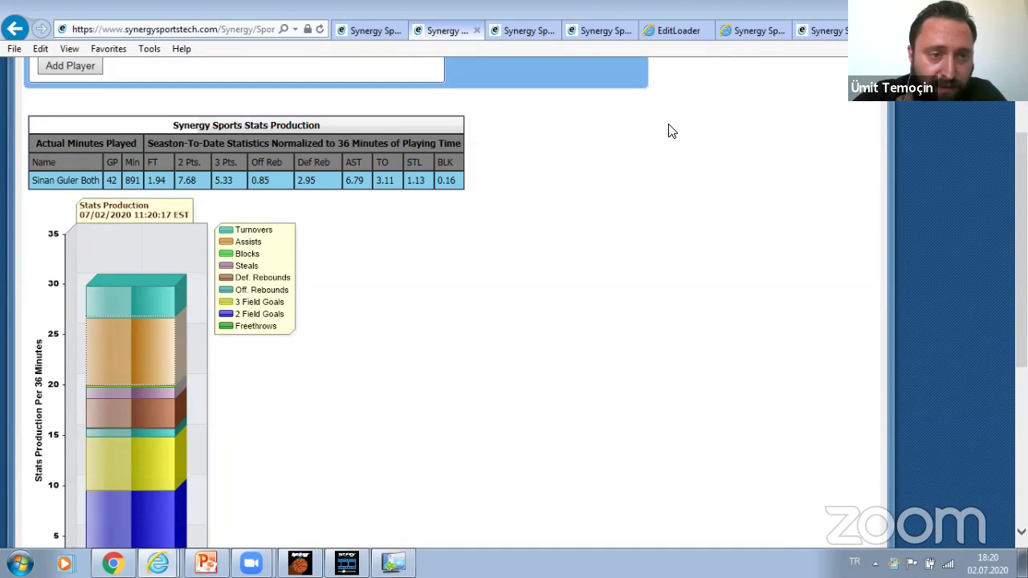
Change the Stats Production team to Galatasaray Doga Sigorta
scroll(672, 131, up, 2)
click(200, 131)
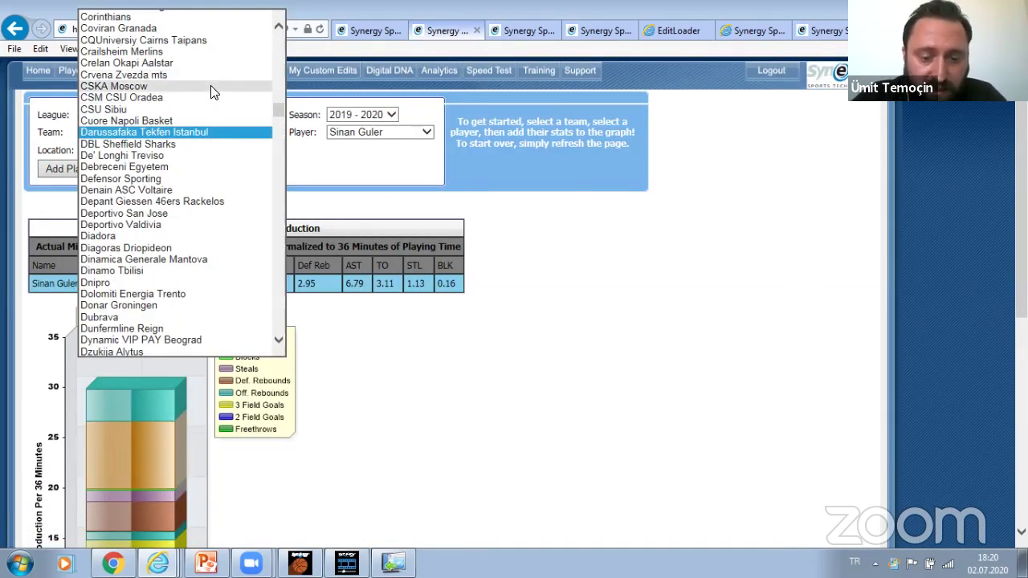
text(ga)
key(Return)
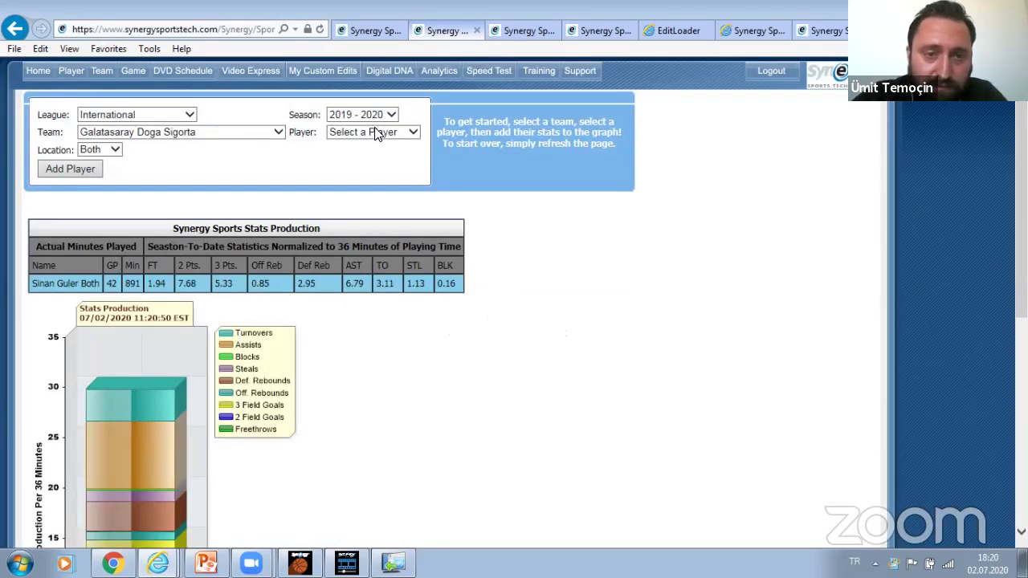
Add Tai Webster to the Stats Production graph, compare the players' stats and chart bars, and add him once more
click(377, 133)
text(t)
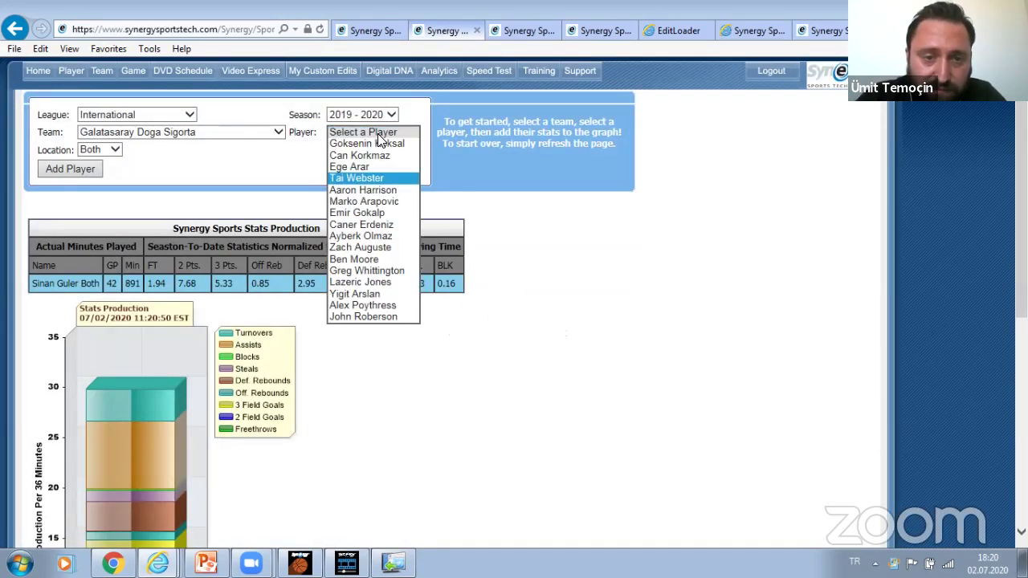
key(Return)
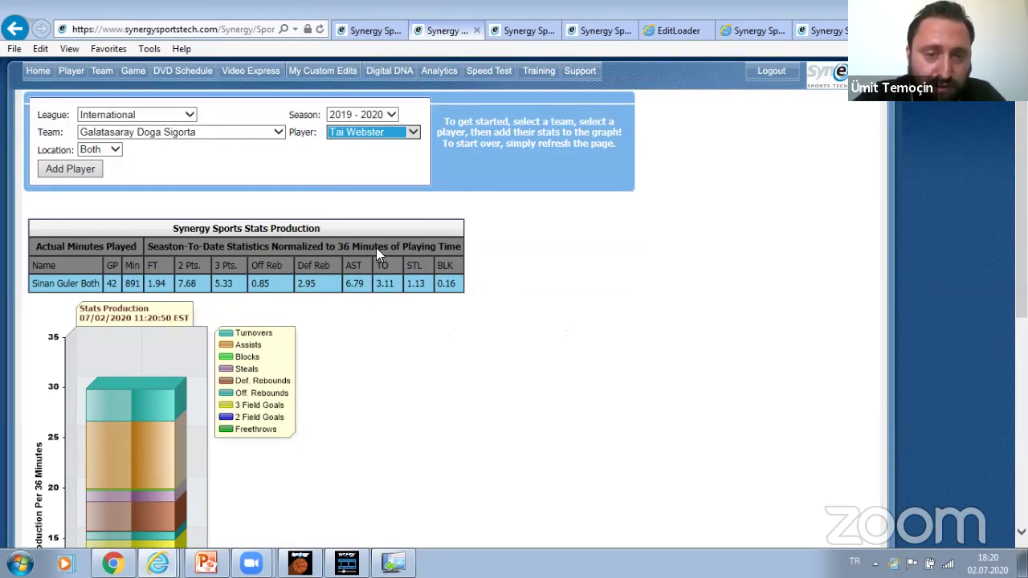
click(85, 168)
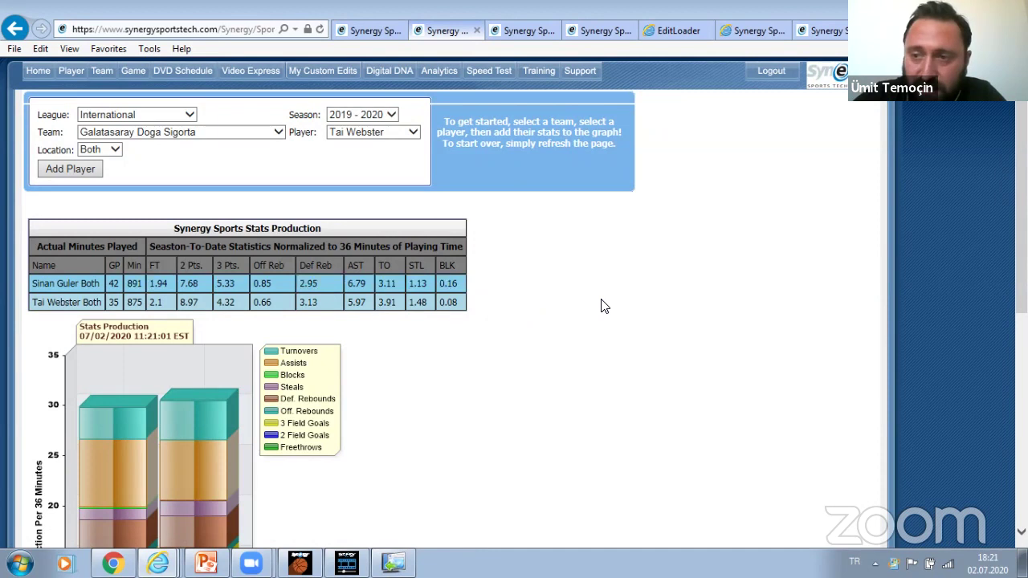
scroll(604, 306, down, 2)
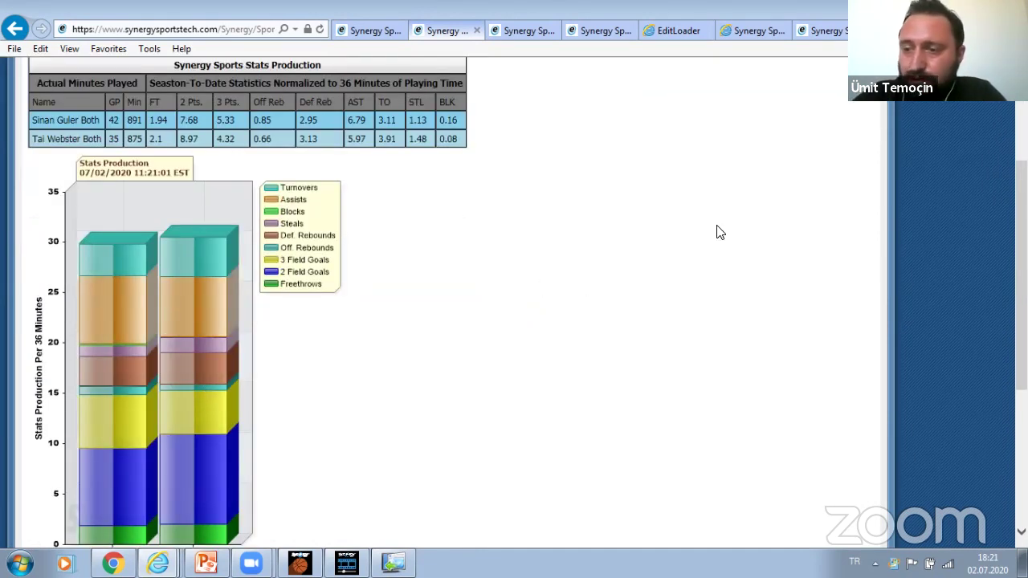
scroll(604, 306, up, 2)
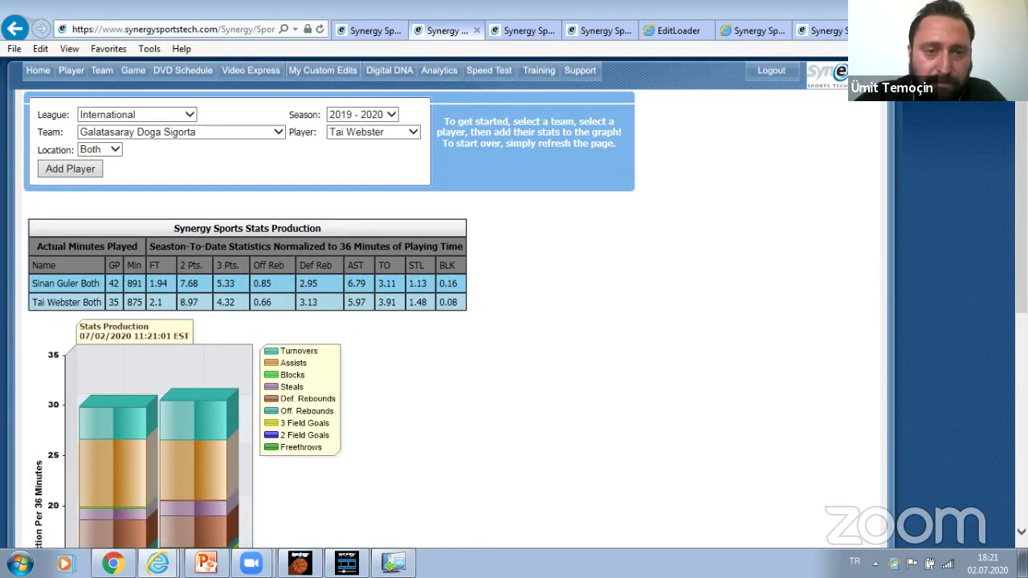
click(92, 169)
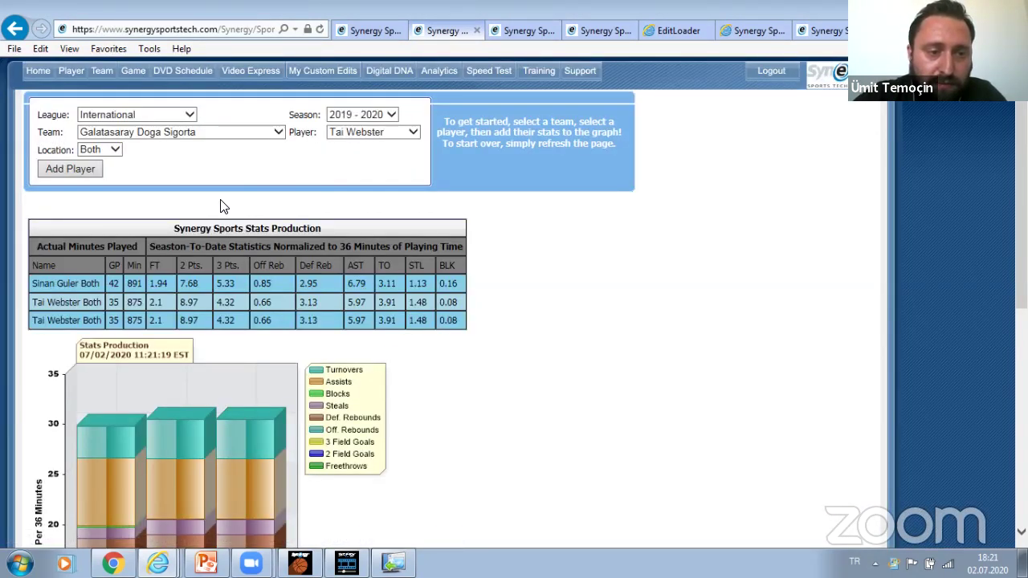
Add Can Ugur Ogut of Gaziantep Basketbol to the Stats Production graph and compare the players' stacked bars
click(251, 137)
click(209, 145)
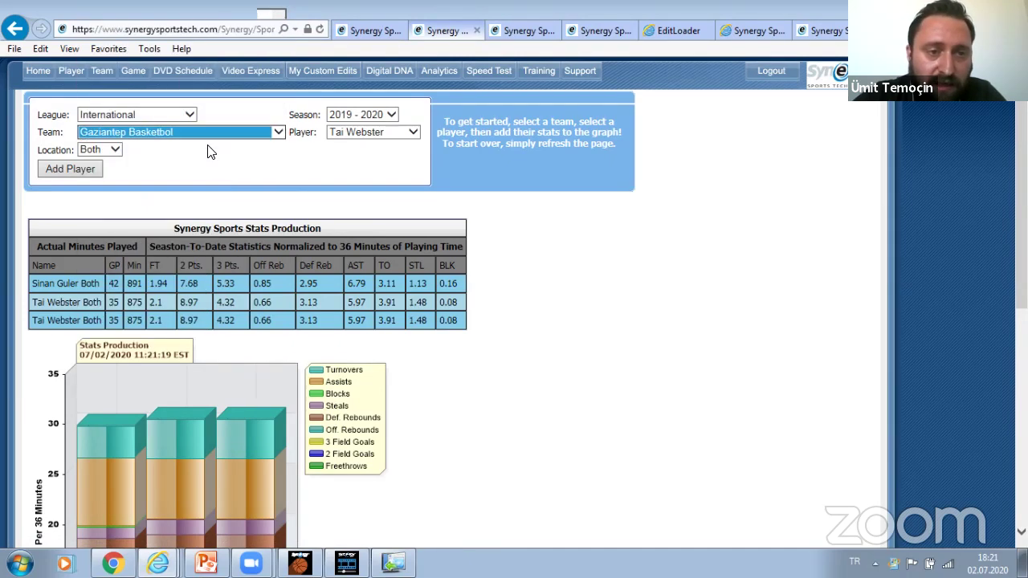
click(400, 138)
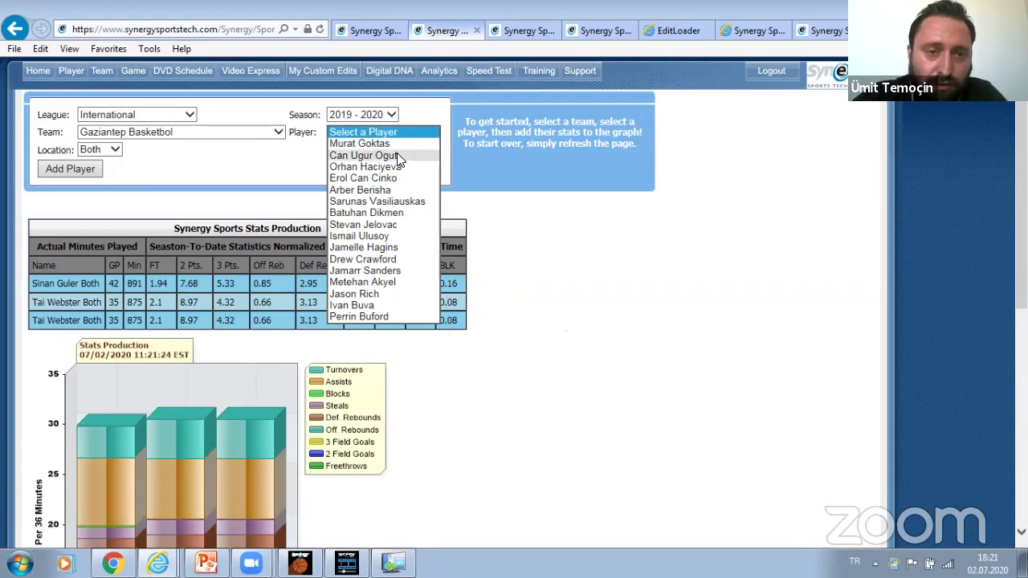
click(377, 155)
click(83, 170)
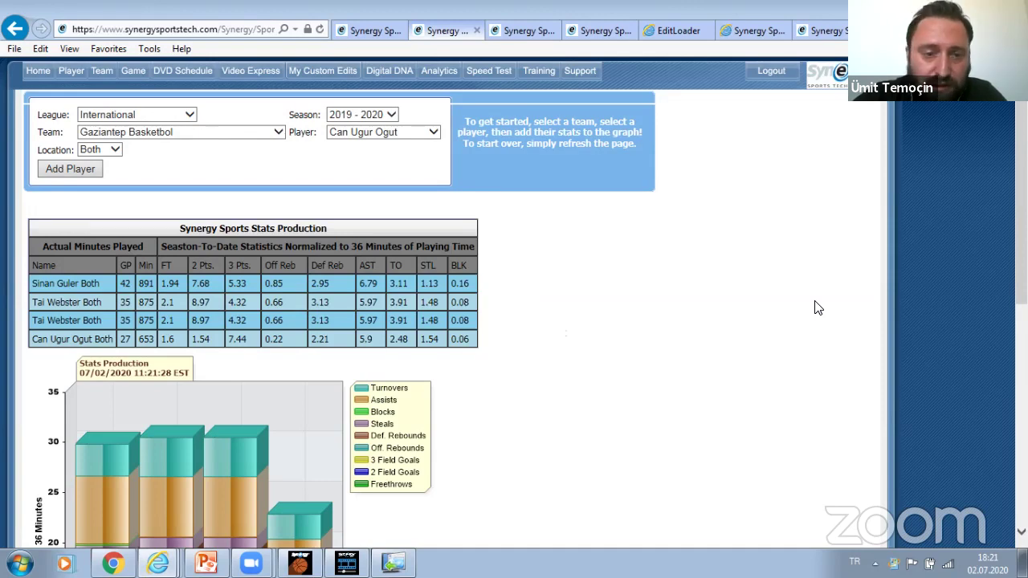
scroll(562, 321, down, 4)
scroll(562, 321, up, 4)
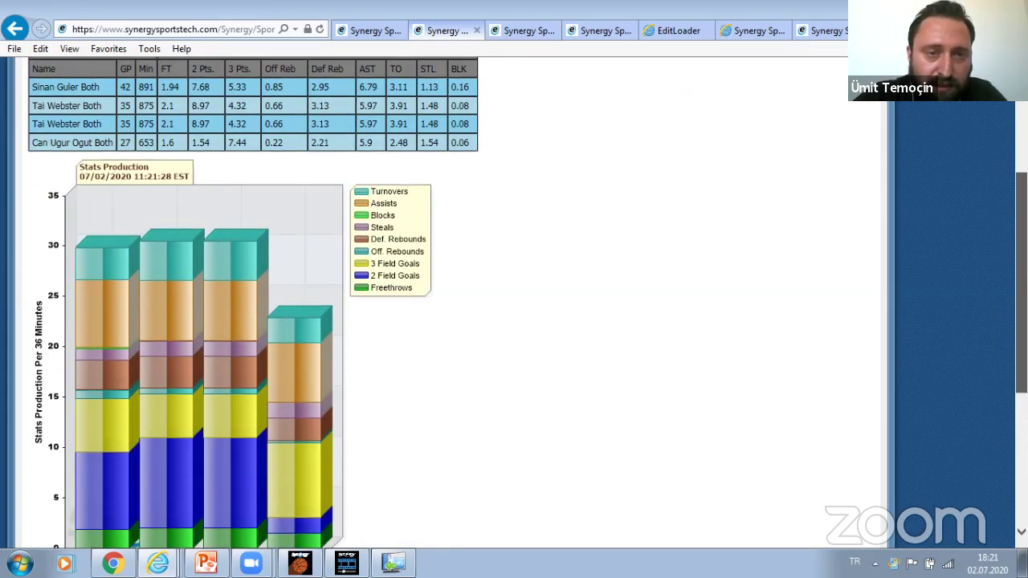
scroll(562, 321, down, 4)
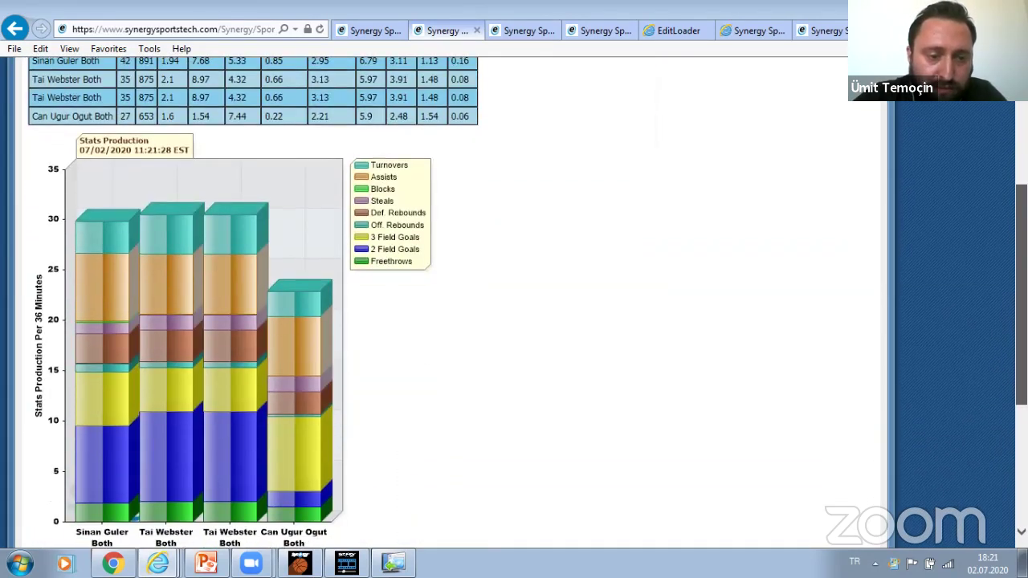
scroll(442, 305, up, 5)
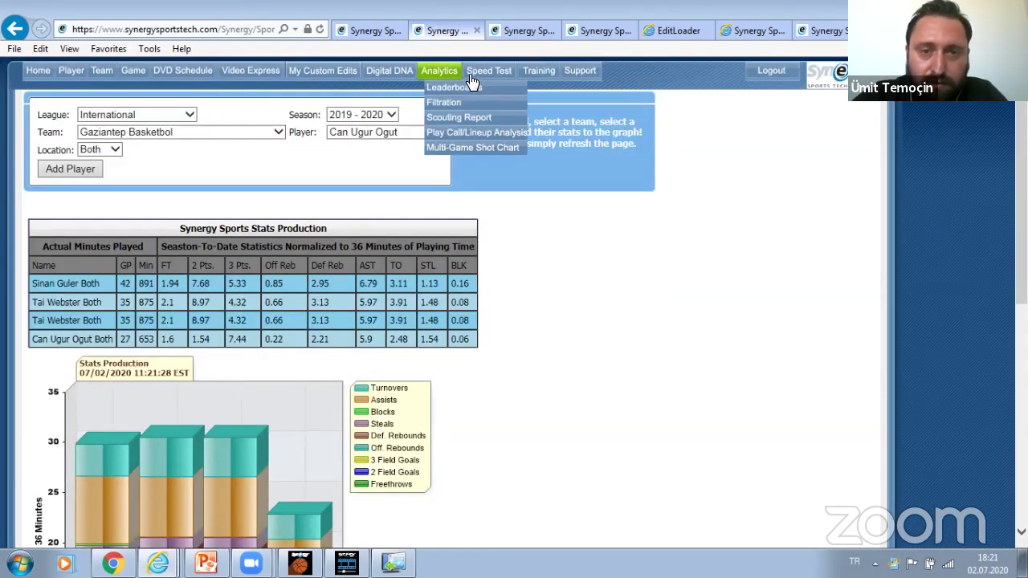
Open the Digital DNA PlayType Involvement page and add Gary Browne of Darussafaka Tekfen Istanbul to the graph
mouse_move(439, 72)
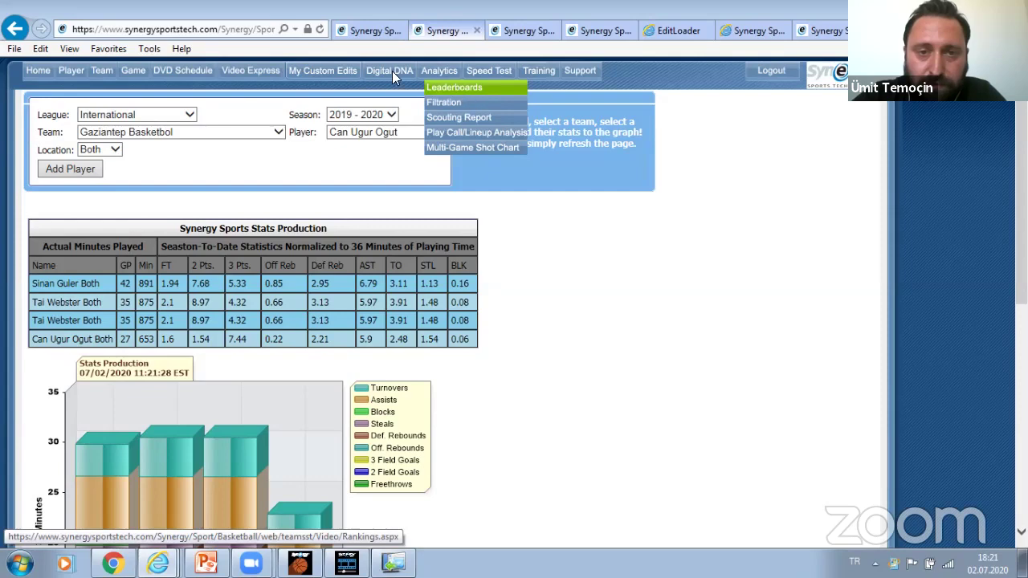
mouse_move(390, 74)
click(404, 108)
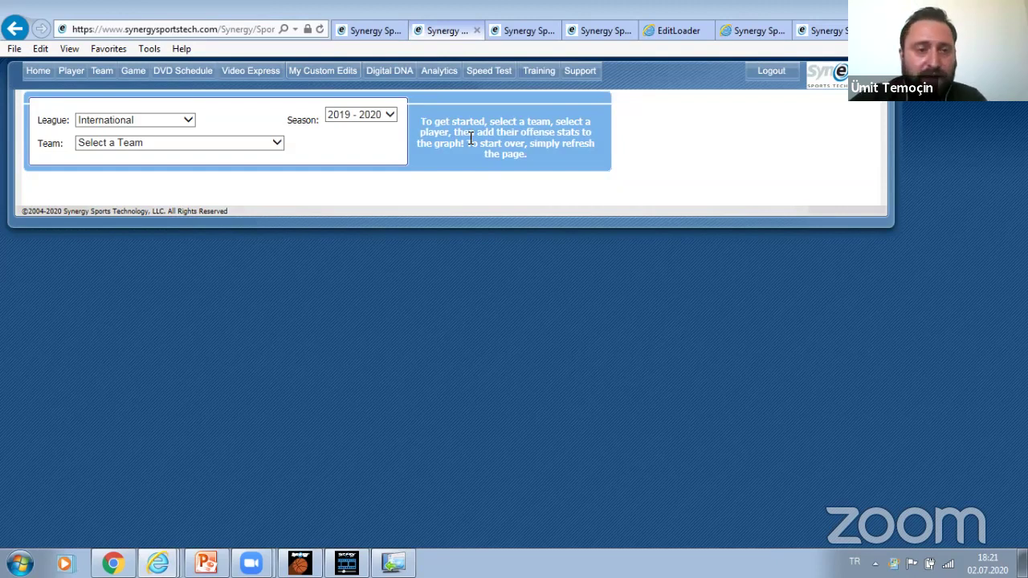
click(249, 145)
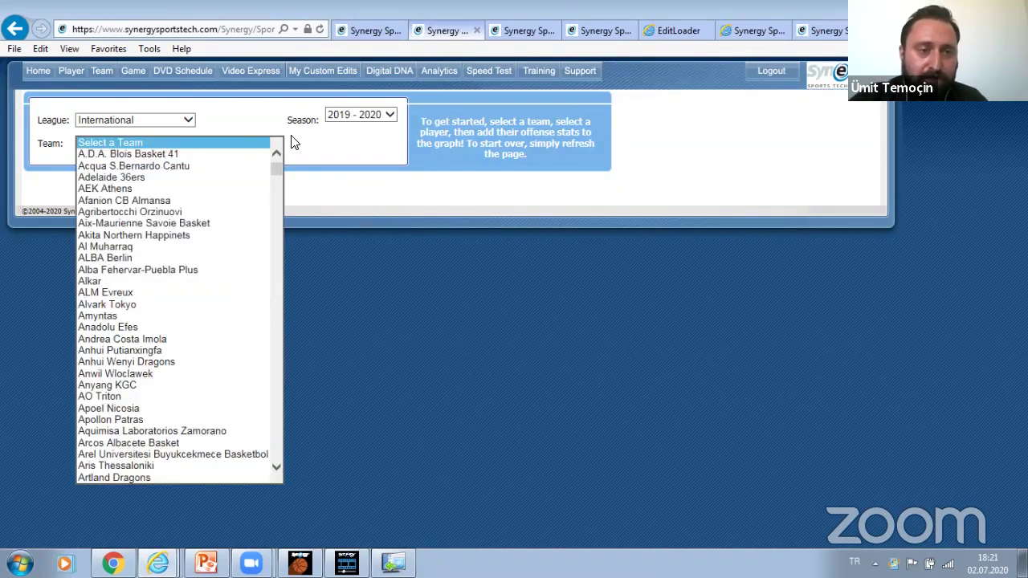
key(d)
key(Return)
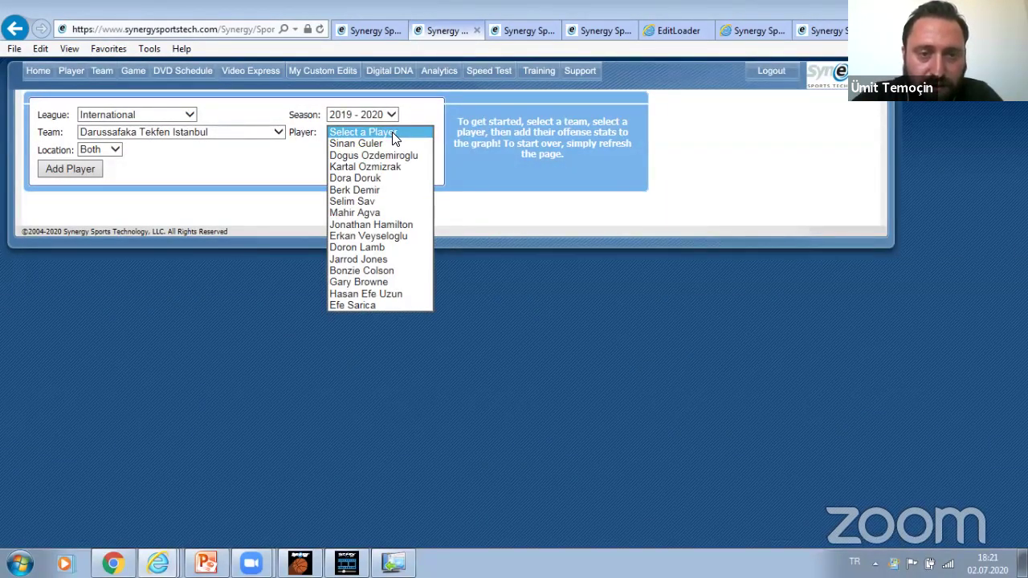
click(372, 282)
click(87, 172)
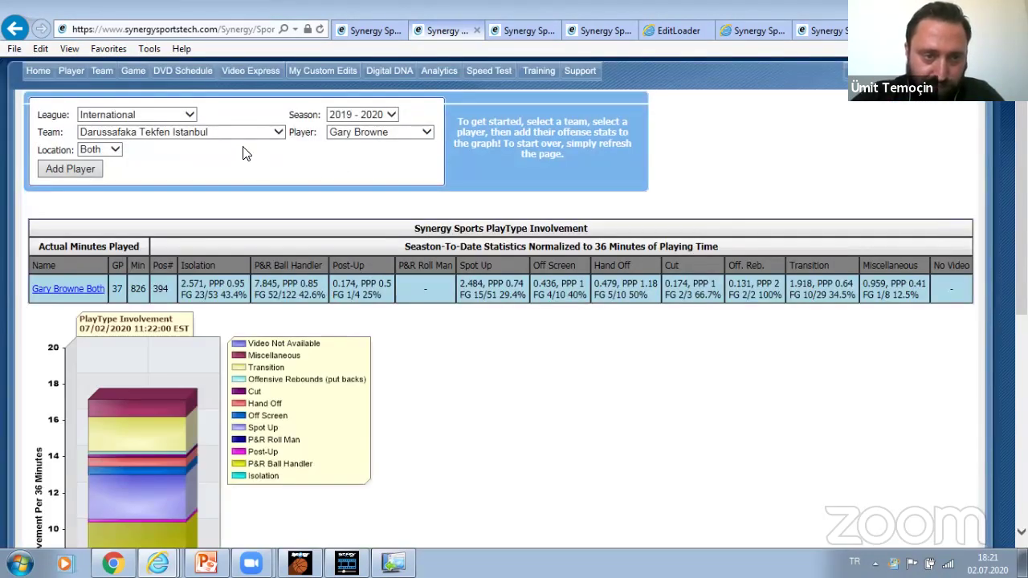
Add teammate Sinan Guler to the PlayType Involvement graph and compare both players' play type table and chart
click(236, 135)
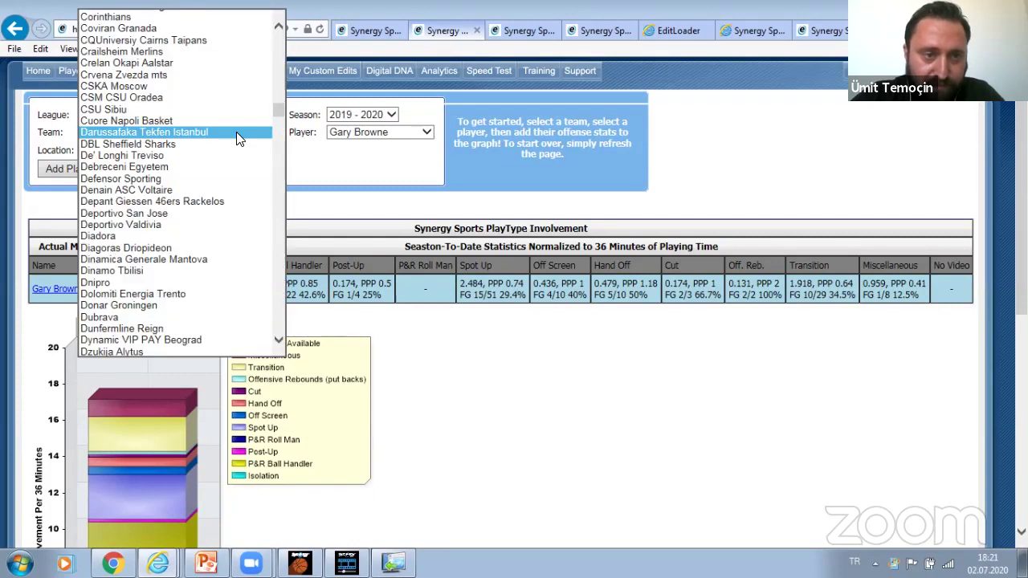
click(236, 134)
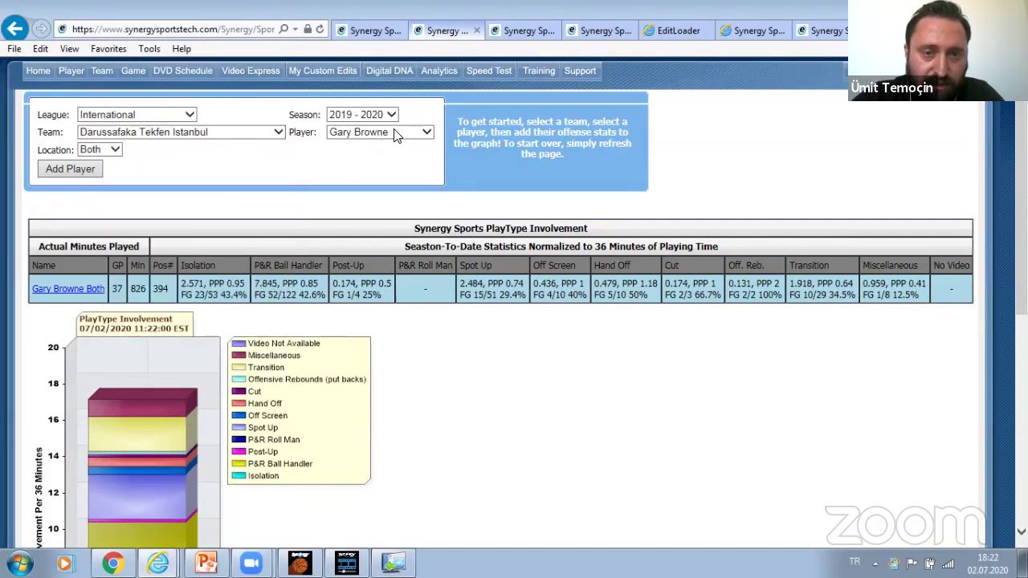
click(395, 133)
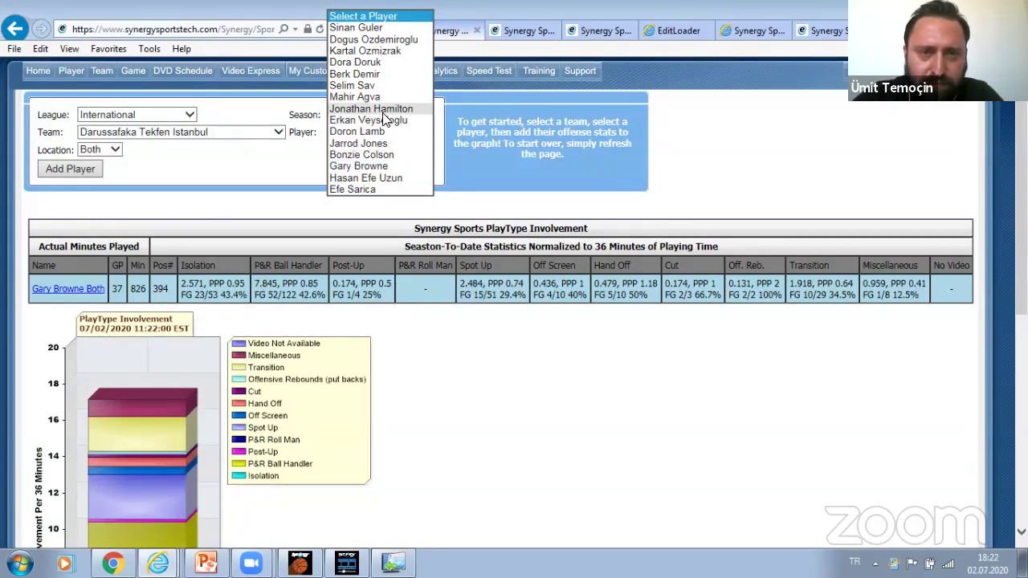
click(382, 28)
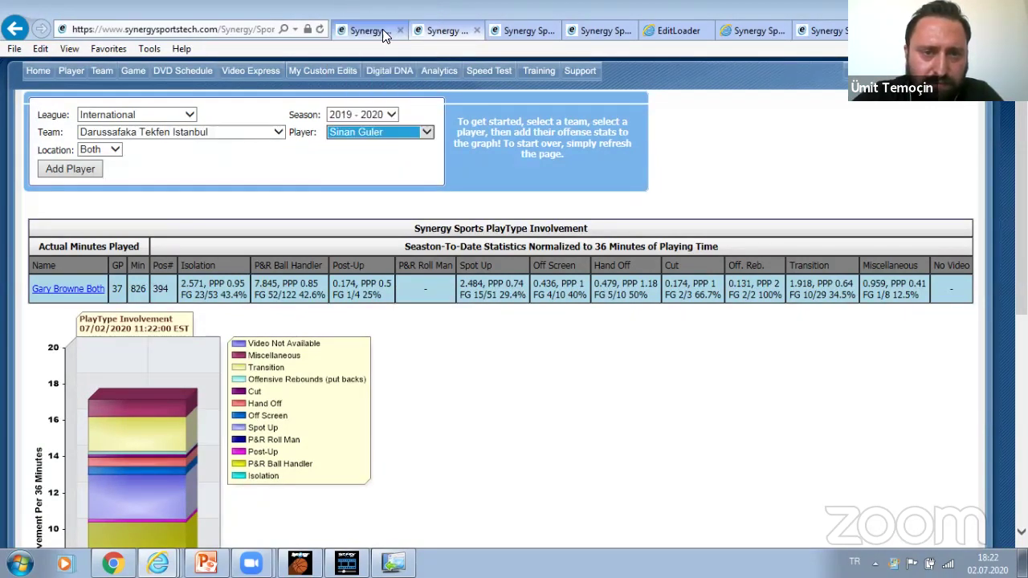
click(87, 172)
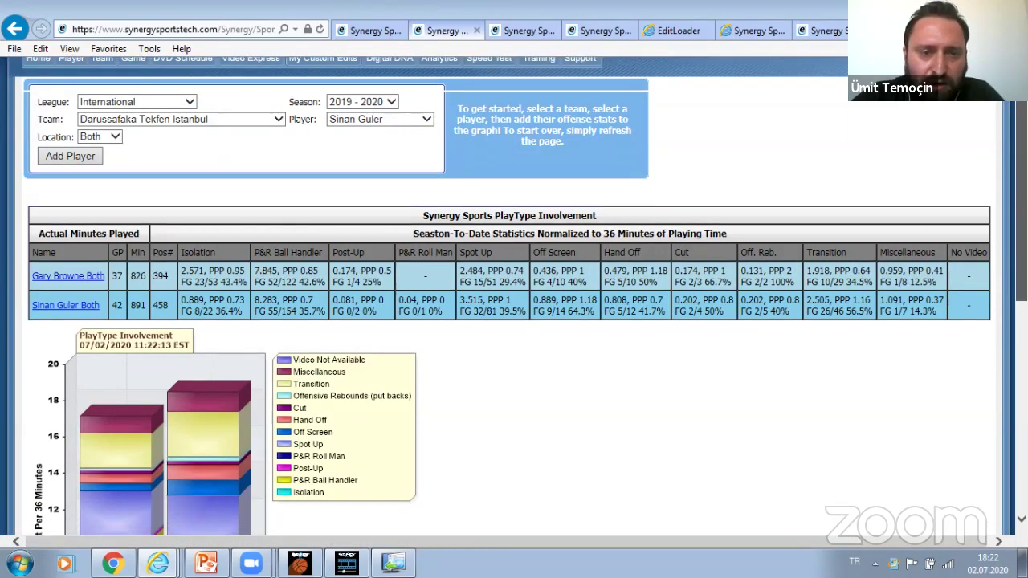
scroll(514, 296, down, 2)
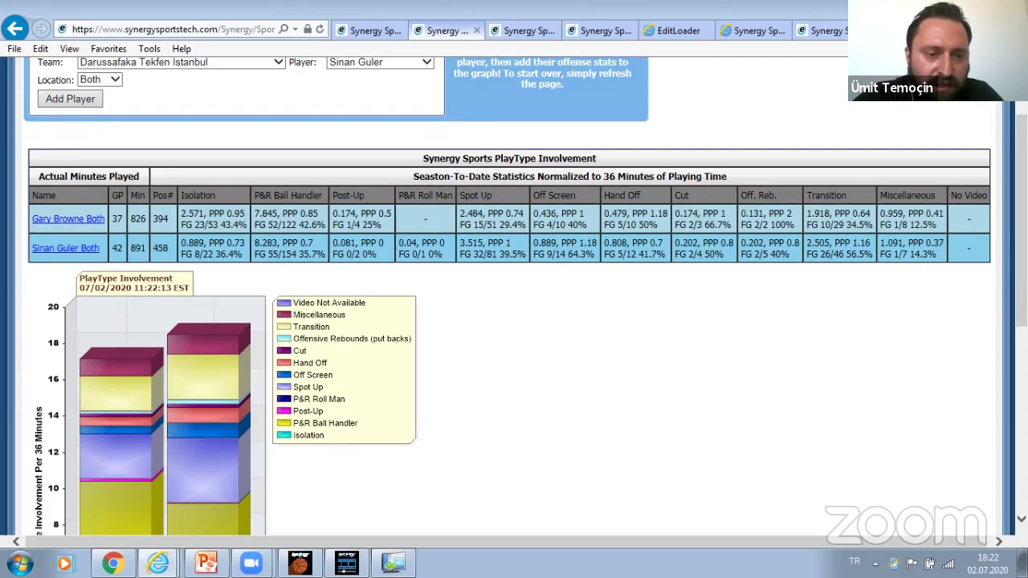
scroll(749, 206, down, 3)
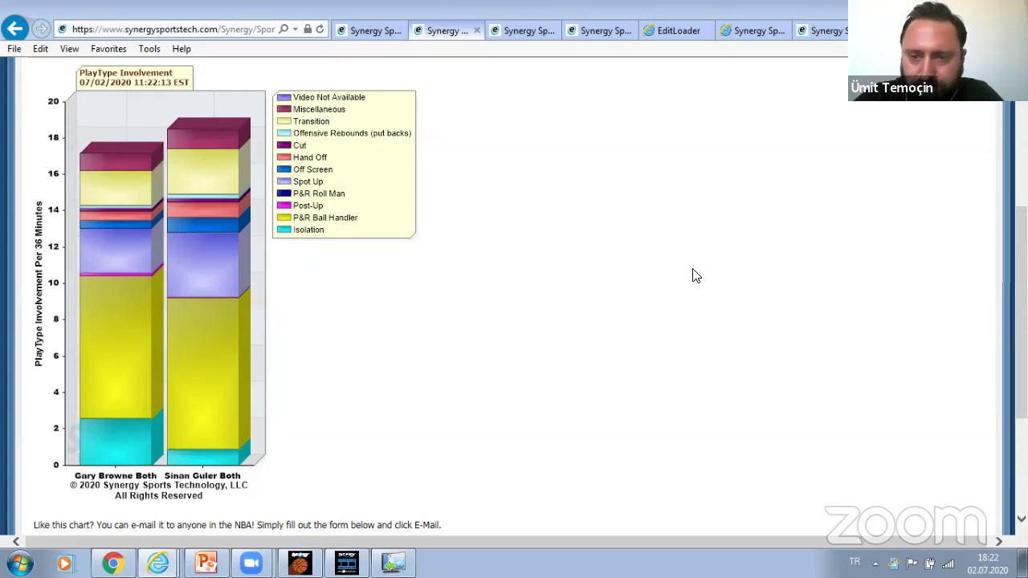
scroll(514, 297, up, 1)
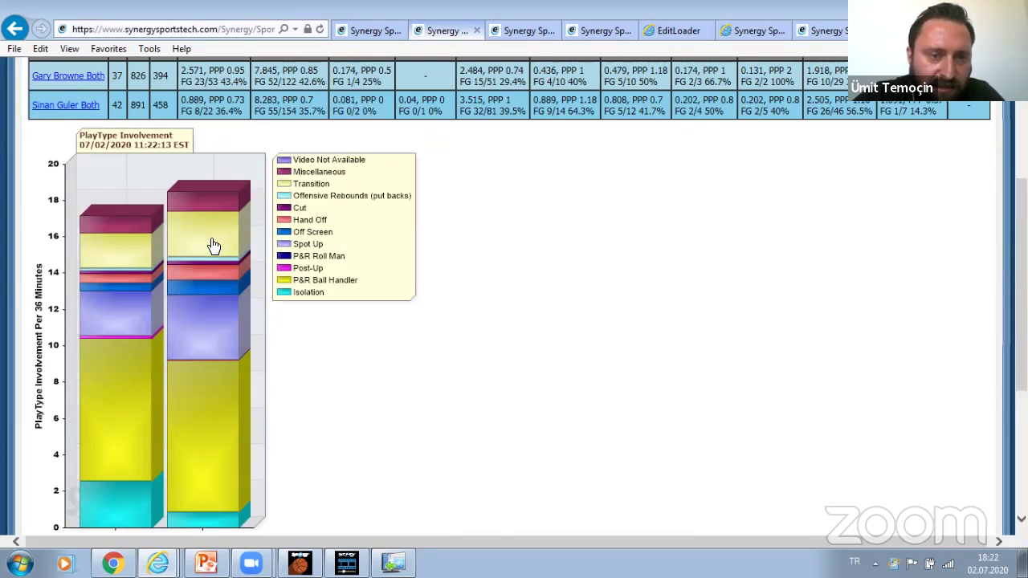
Send all clips of Gary Browne's transition segment to the editor in standard quality as an edit named "gary"
click(126, 255)
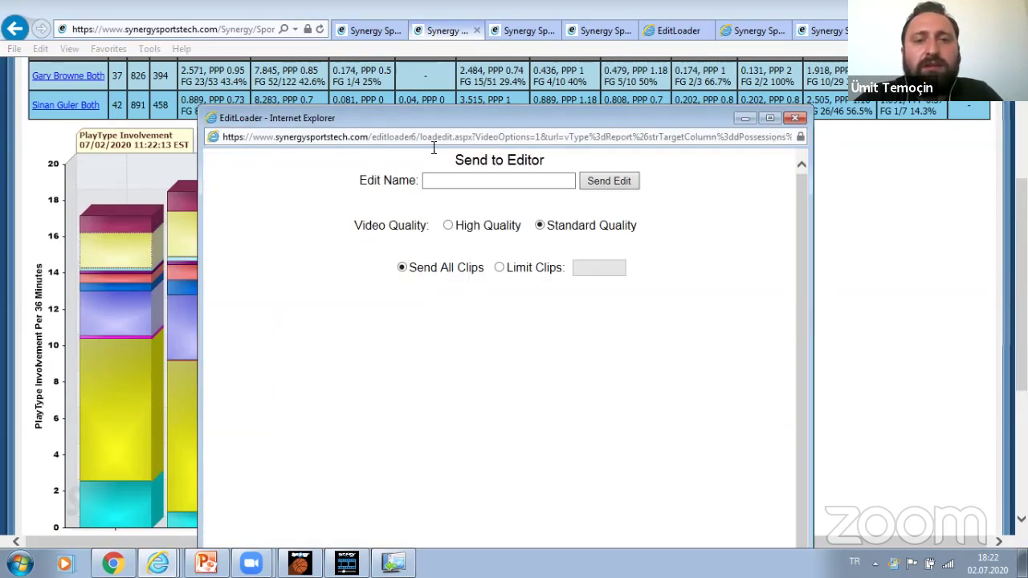
click(498, 181)
text(gary)
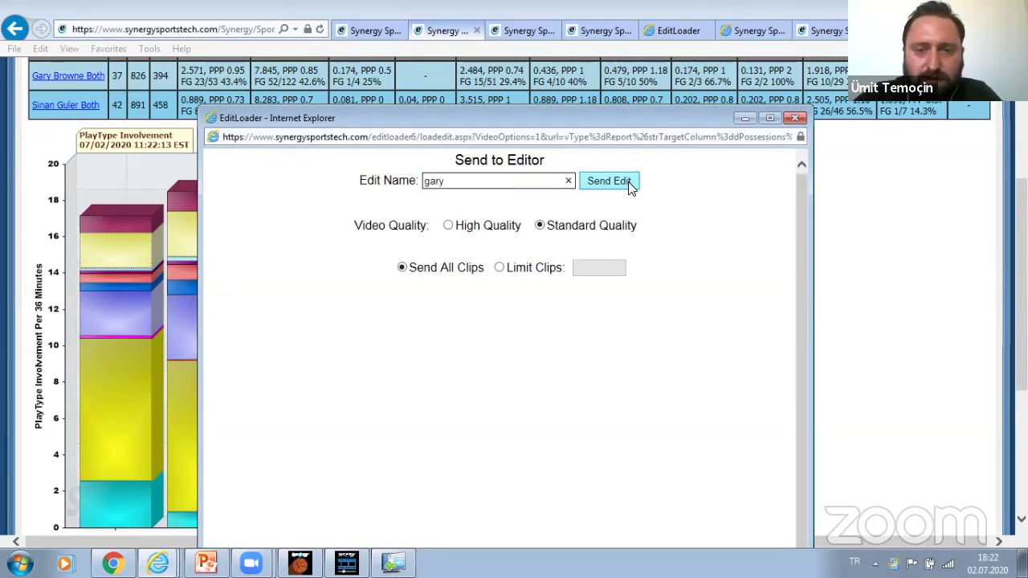
click(606, 185)
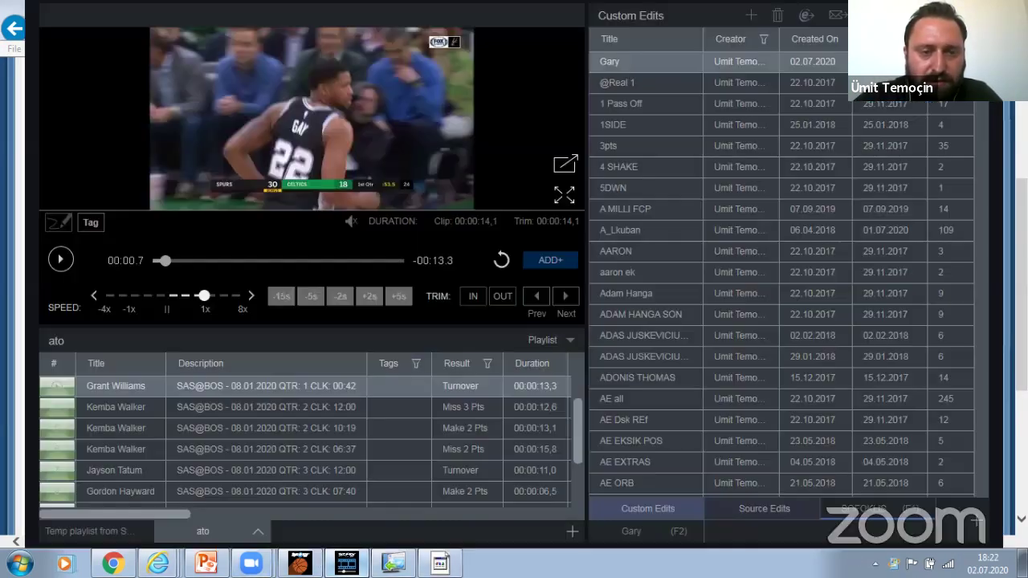
Close the "ato" playlist and the temporary playlist in the editor, keeping the "gary" playlist open
click(257, 531)
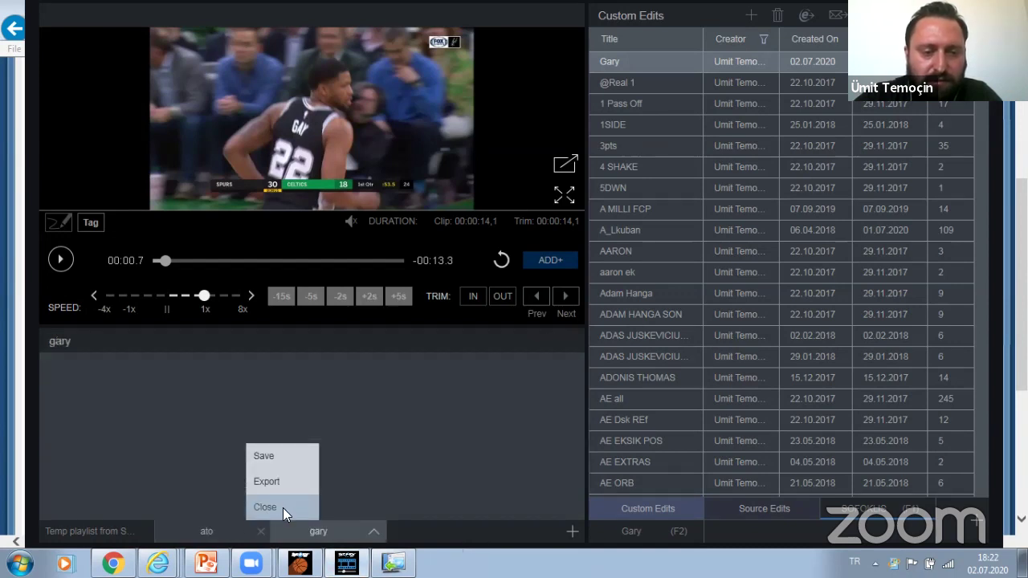
click(282, 507)
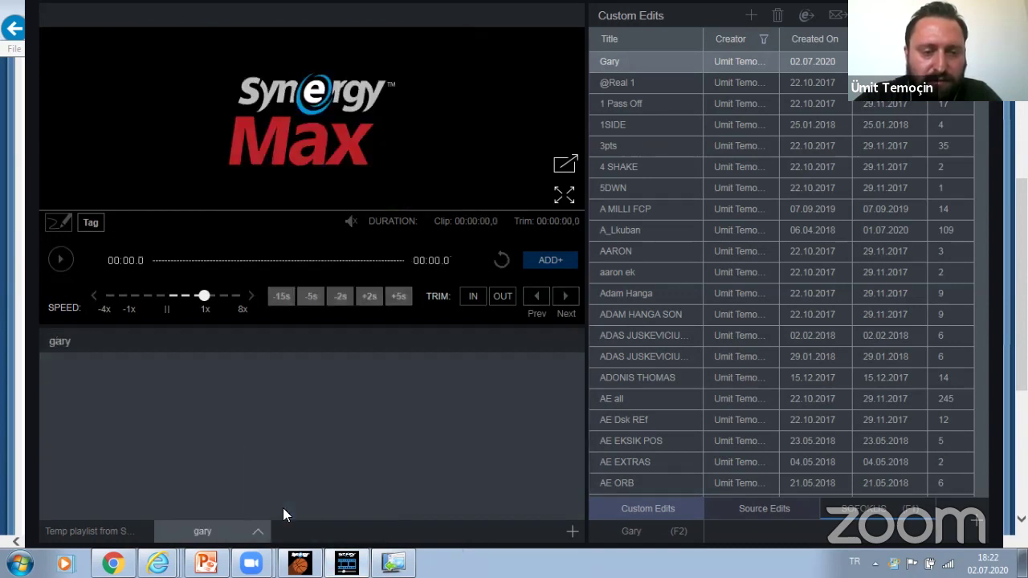
click(145, 531)
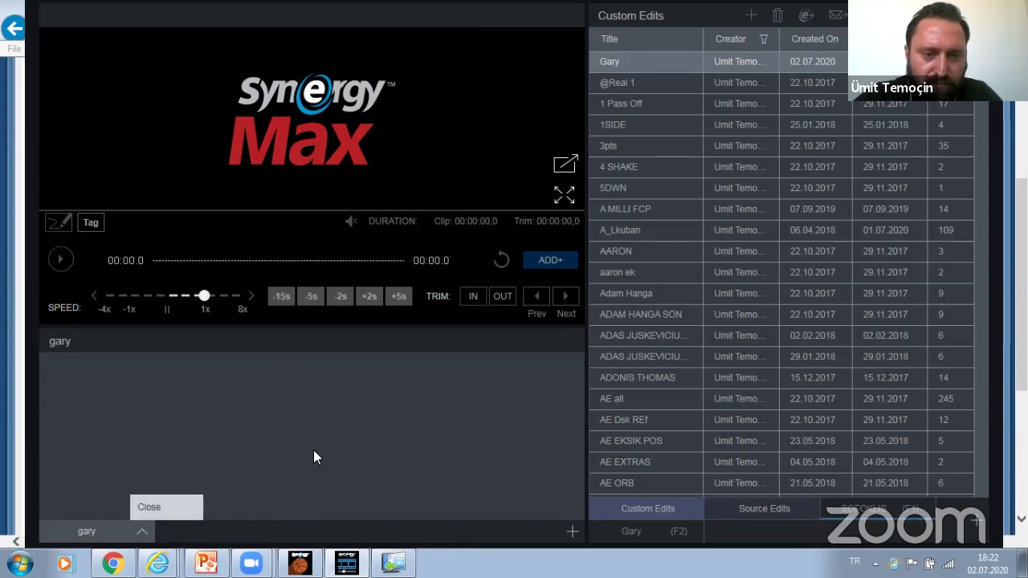
Watch the Gary Browne clips from the first one in full screen, and return to the Send to Editor window
click(53, 384)
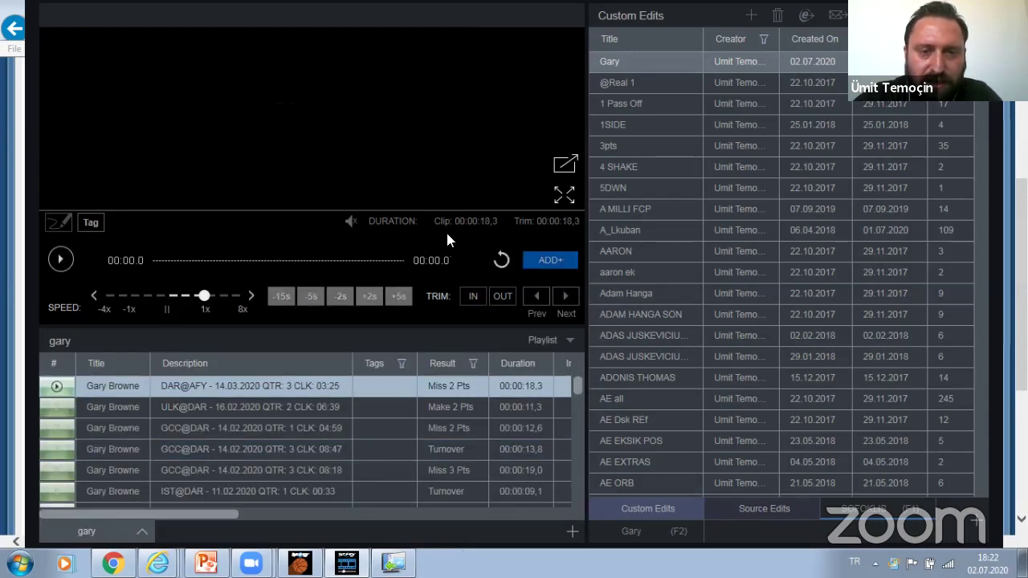
click(566, 196)
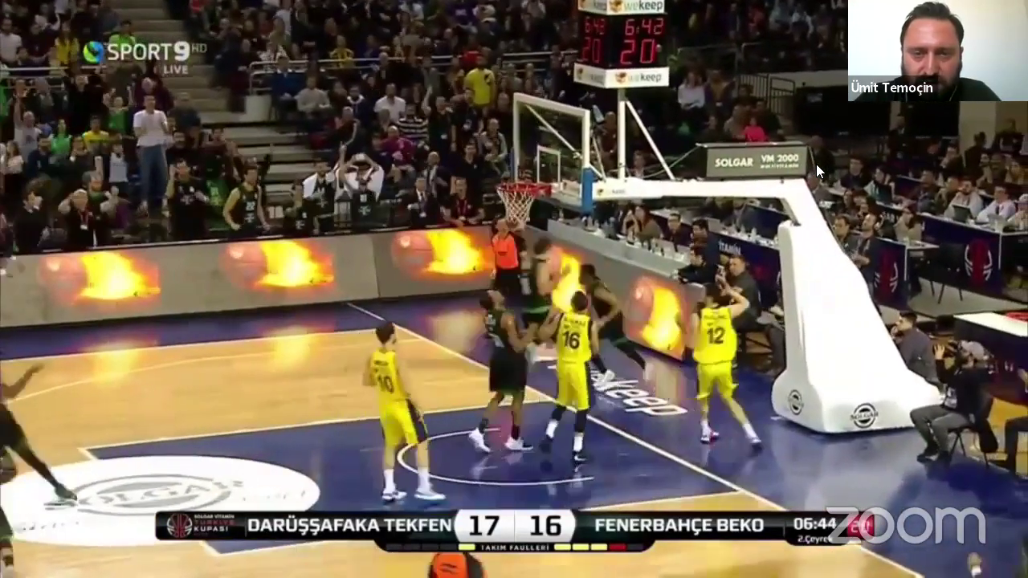
key(Escape)
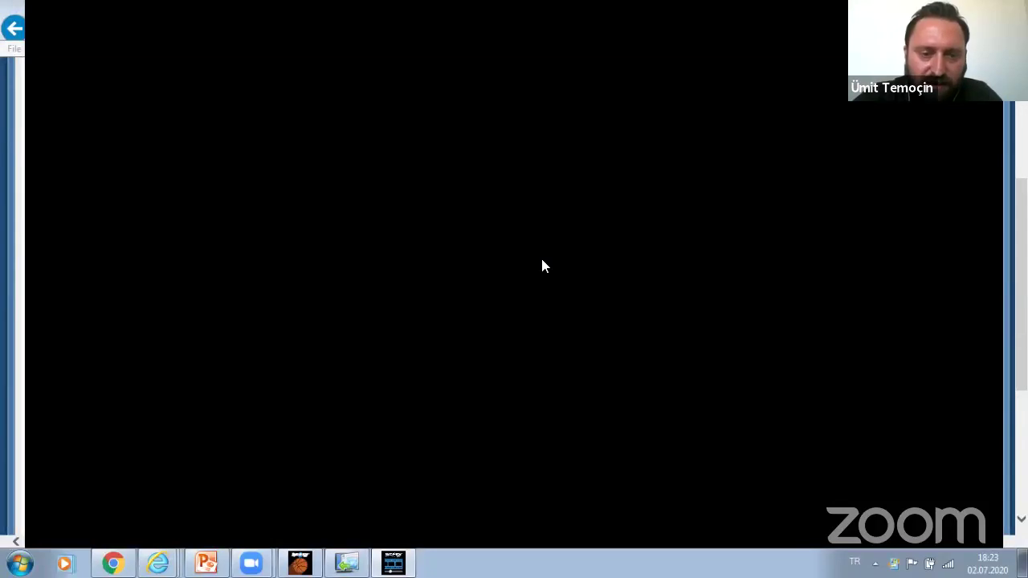
key(alt+Tab)
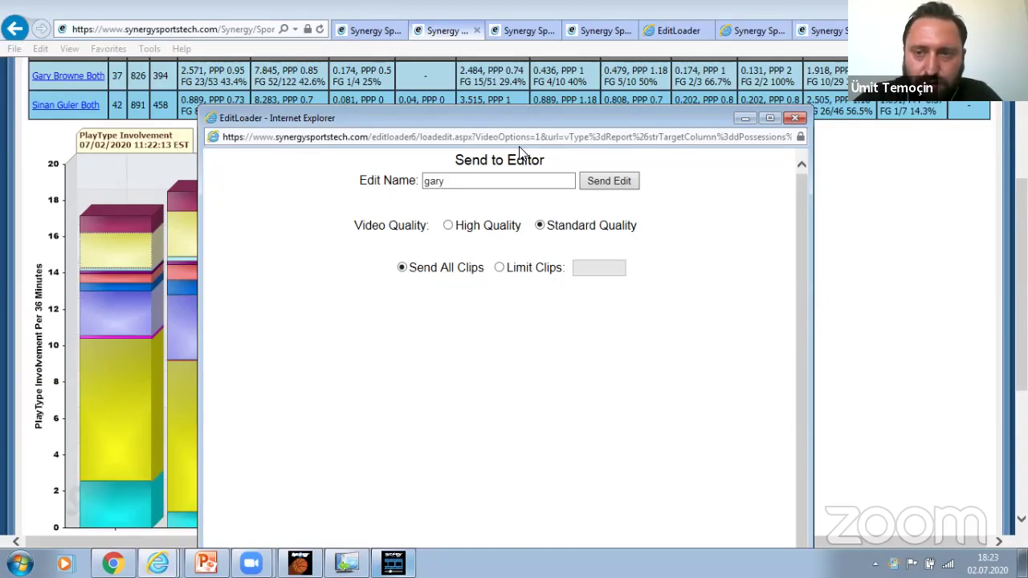
Minimize the Send to Editor window and open the Stats DNA page of Digital DNA
click(745, 118)
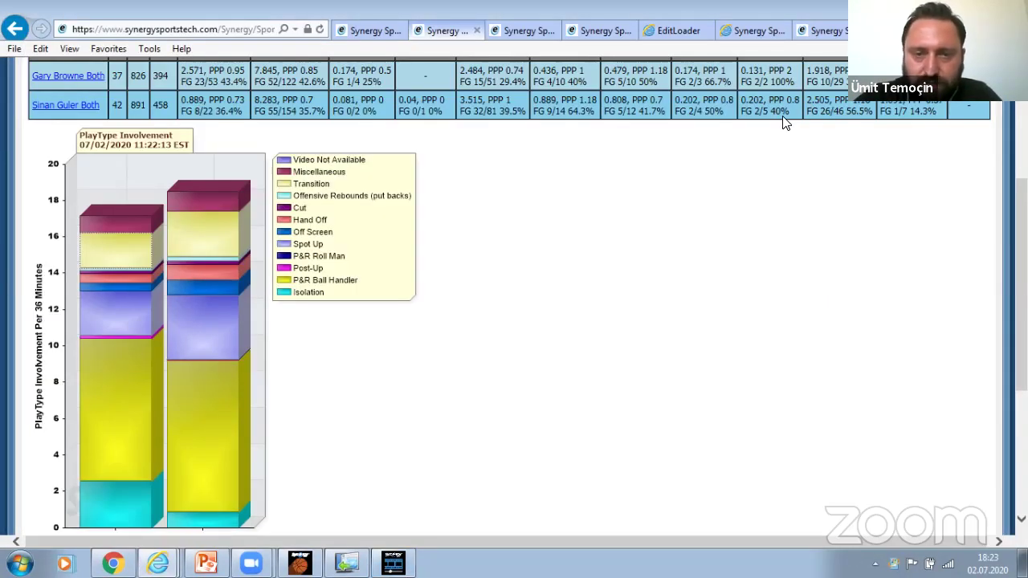
scroll(785, 122, up, 5)
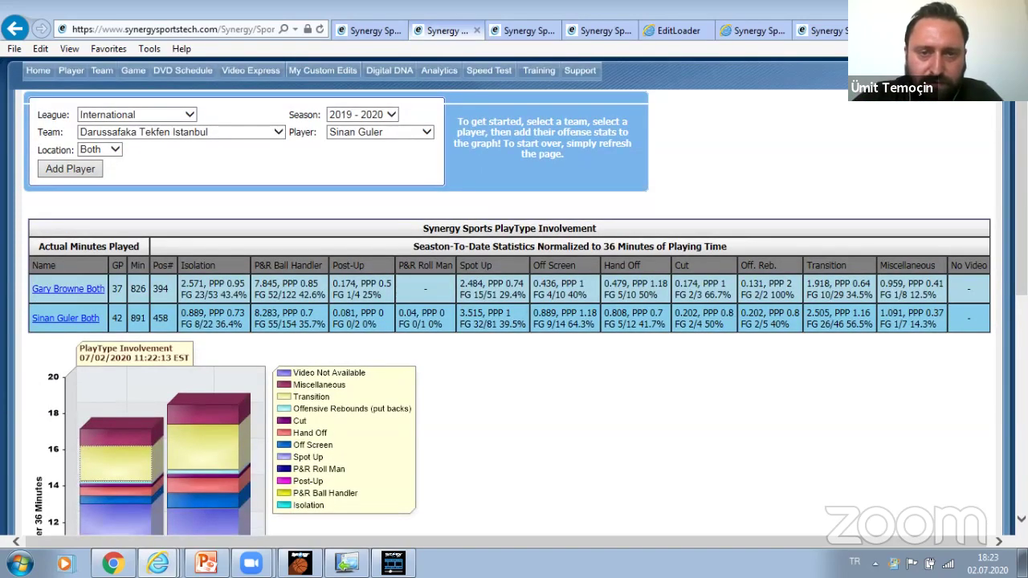
mouse_move(442, 71)
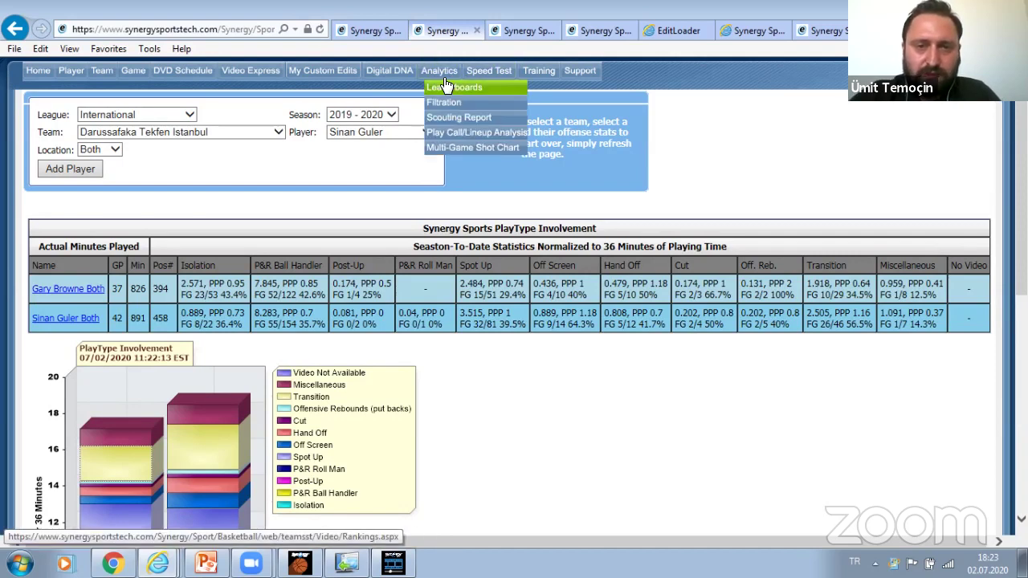
mouse_move(387, 71)
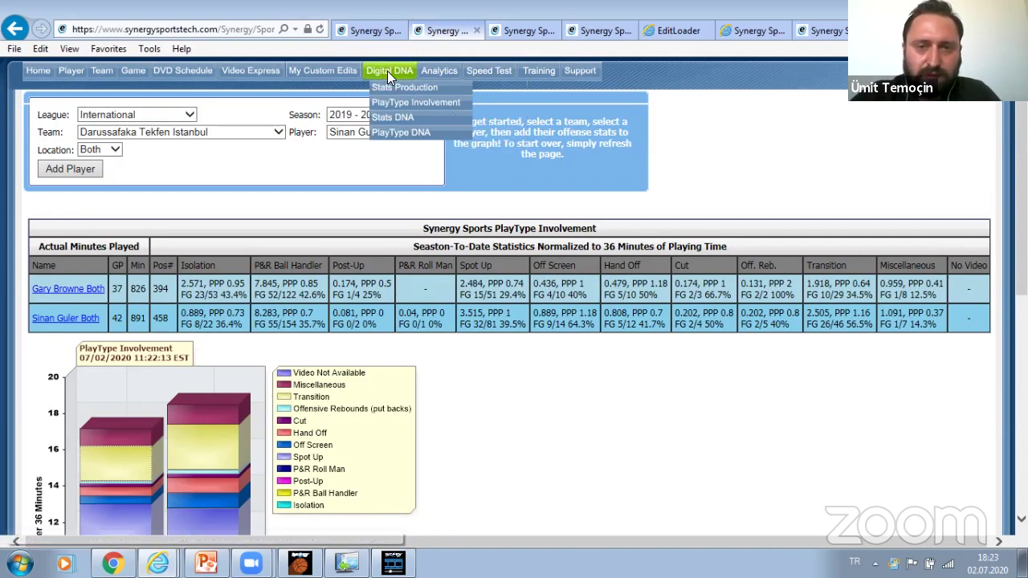
click(400, 119)
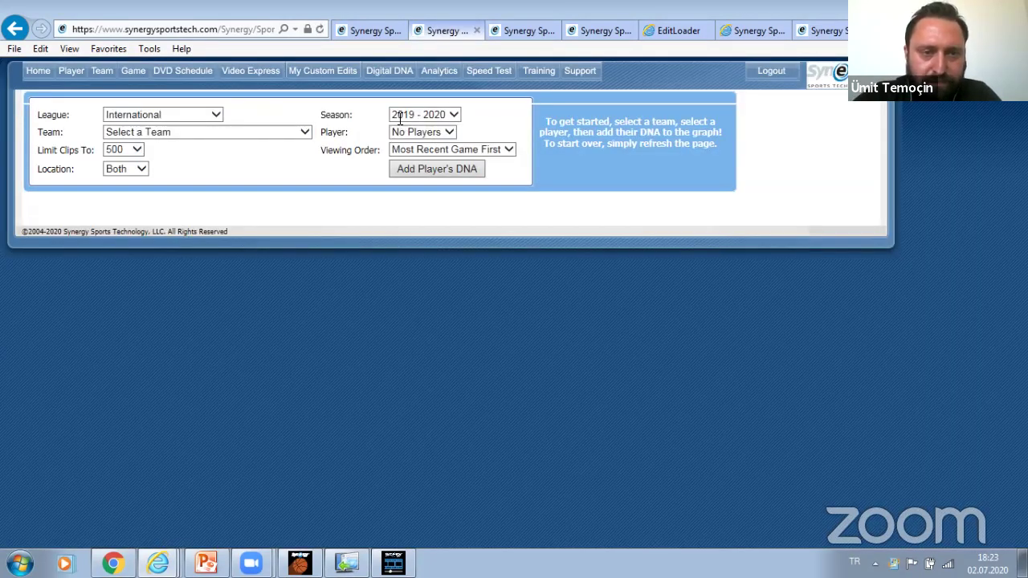
Add Sinan Guler of Darussafaka Tekfen Istanbul to the Stats DNA graph
click(254, 132)
key(d)
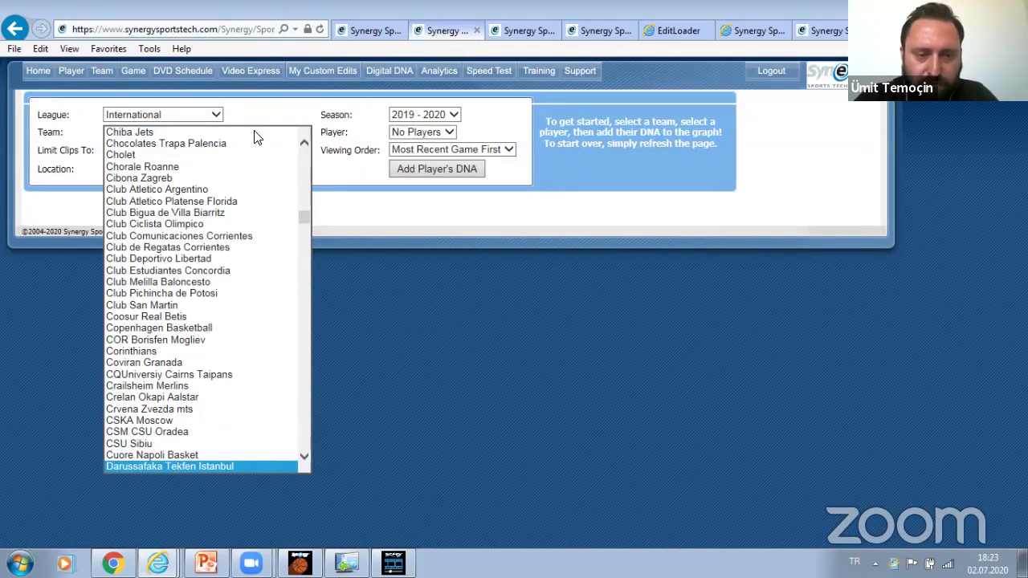
key(Return)
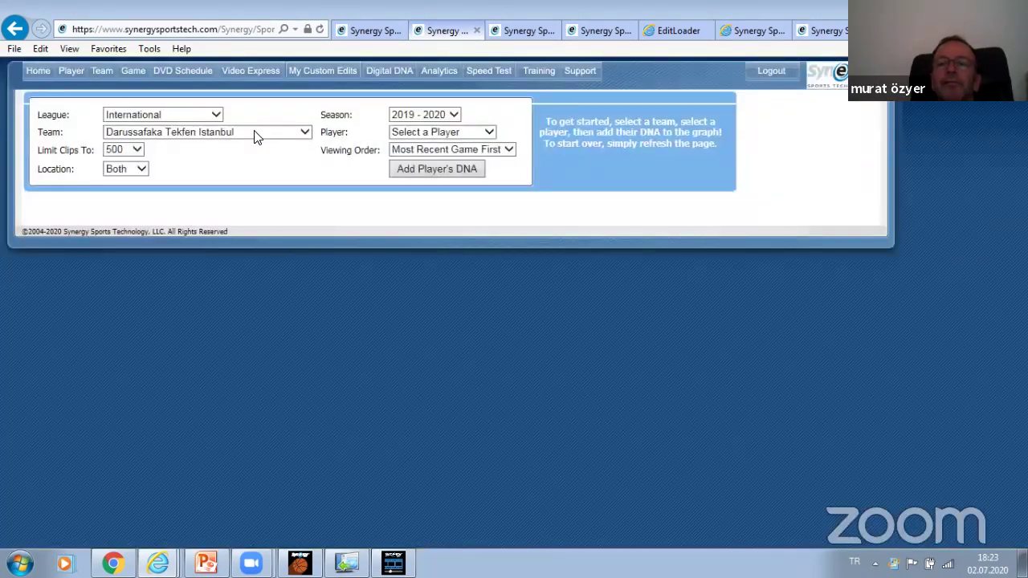
click(450, 132)
click(449, 143)
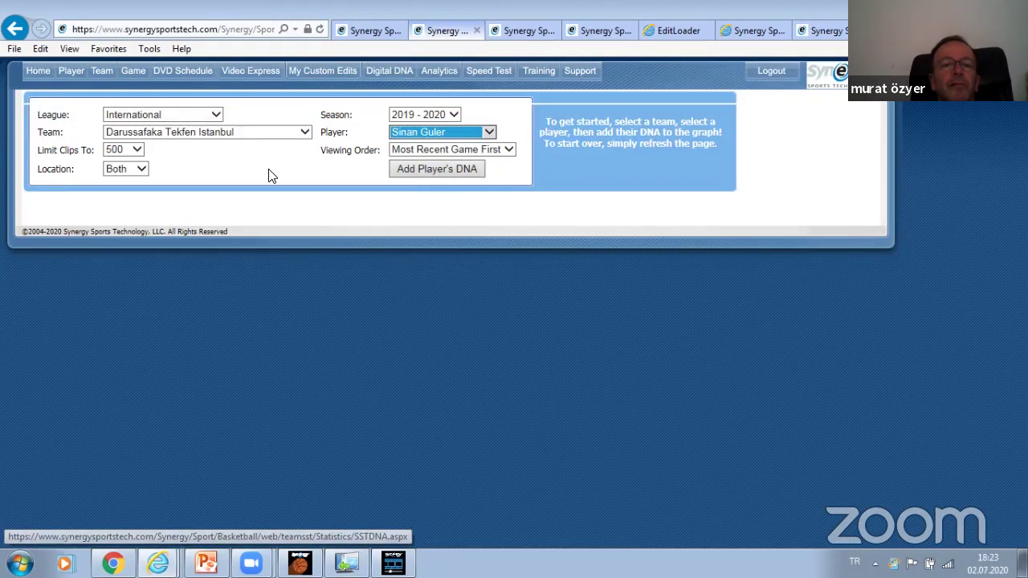
click(448, 165)
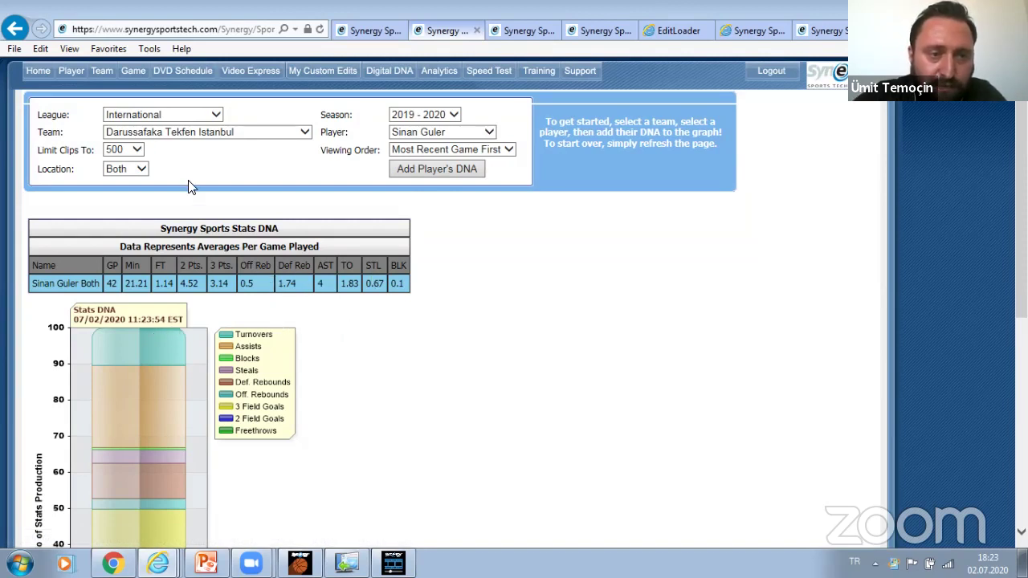
Check the clip limit choices and examine Sinan Guler's per-game averages and Stats DNA chart
click(135, 150)
click(136, 149)
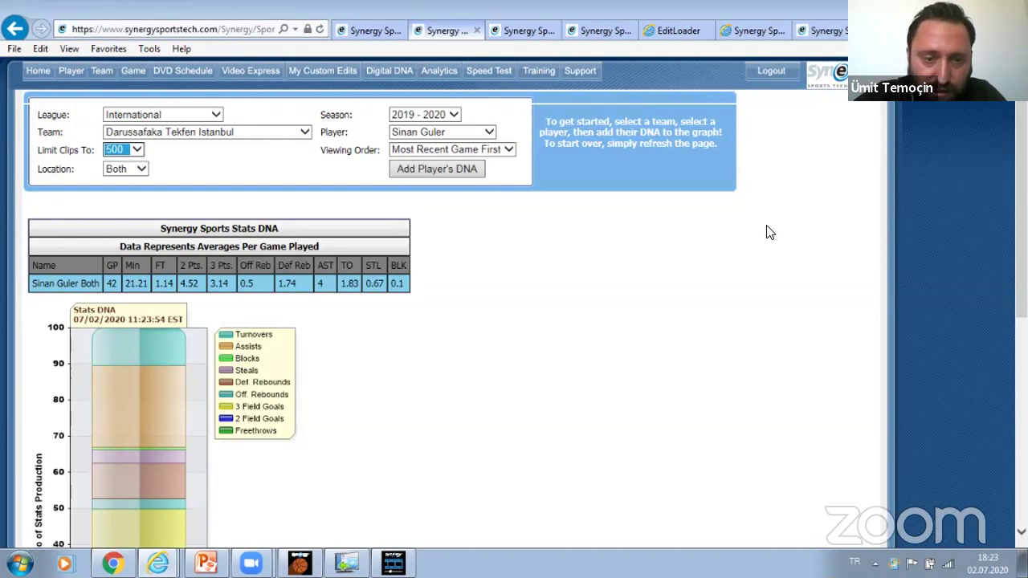
scroll(766, 232, down, 3)
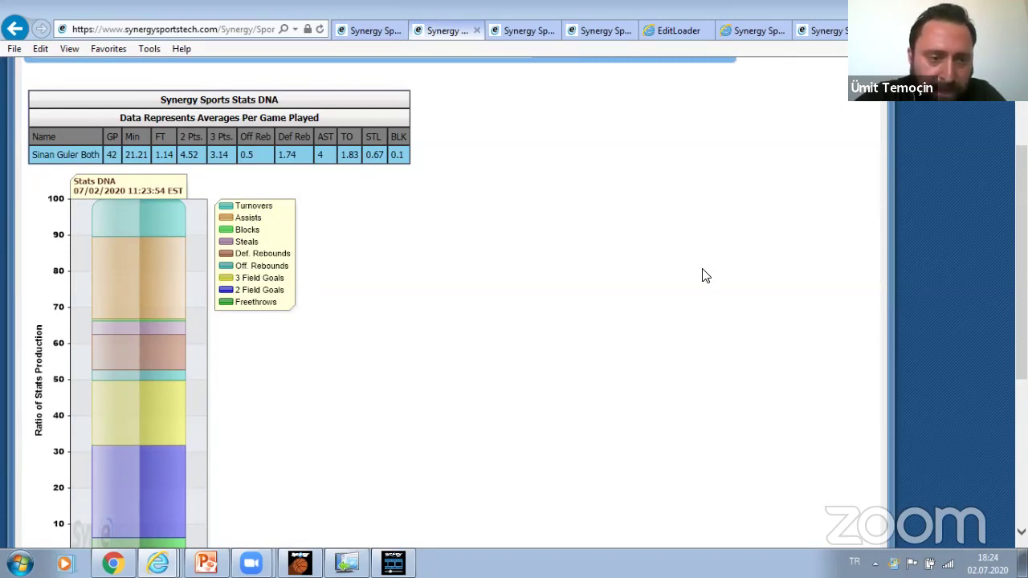
scroll(424, 306, up, 3)
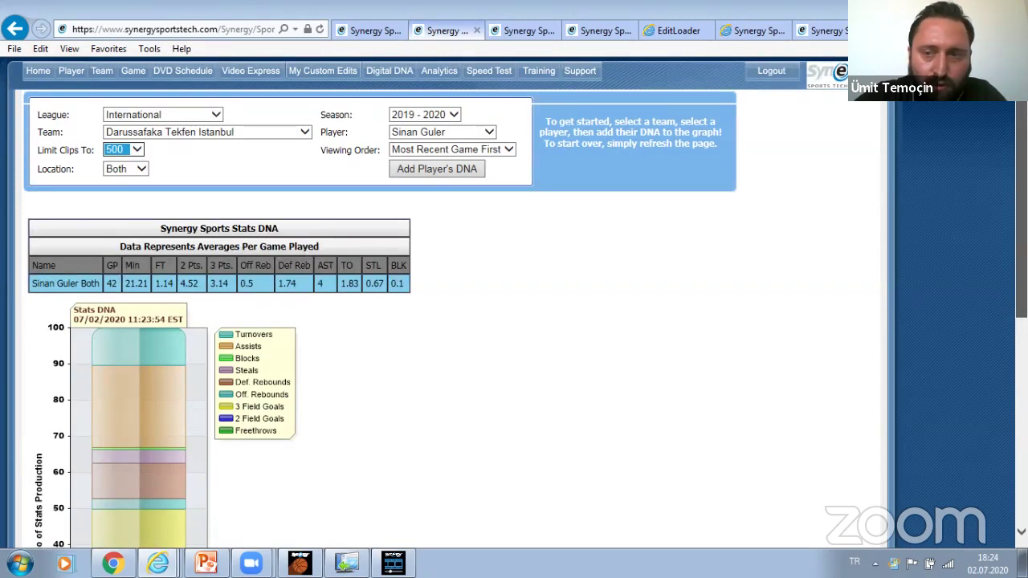
scroll(424, 305, down, 5)
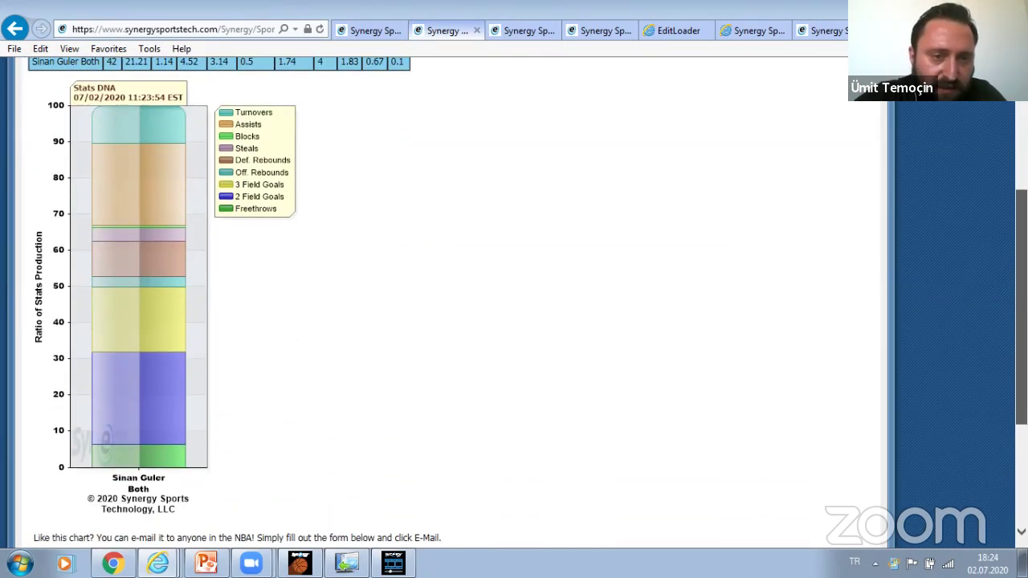
scroll(994, 256, up, 1)
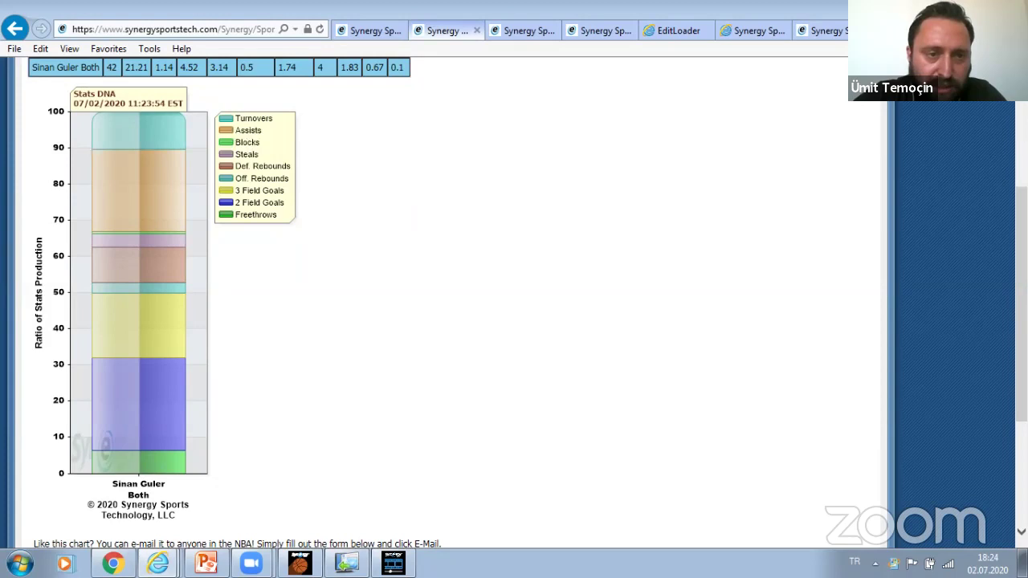
scroll(883, 264, up, 3)
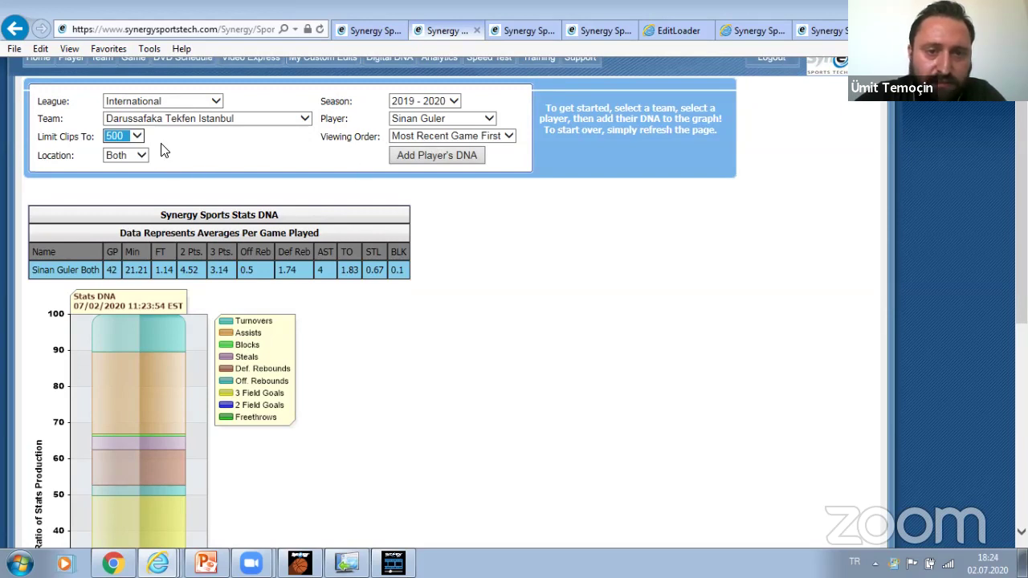
Add teammate Kartal Ozmizrak to the Stats DNA graph and compare both players' averages and chart columns
click(452, 119)
click(457, 144)
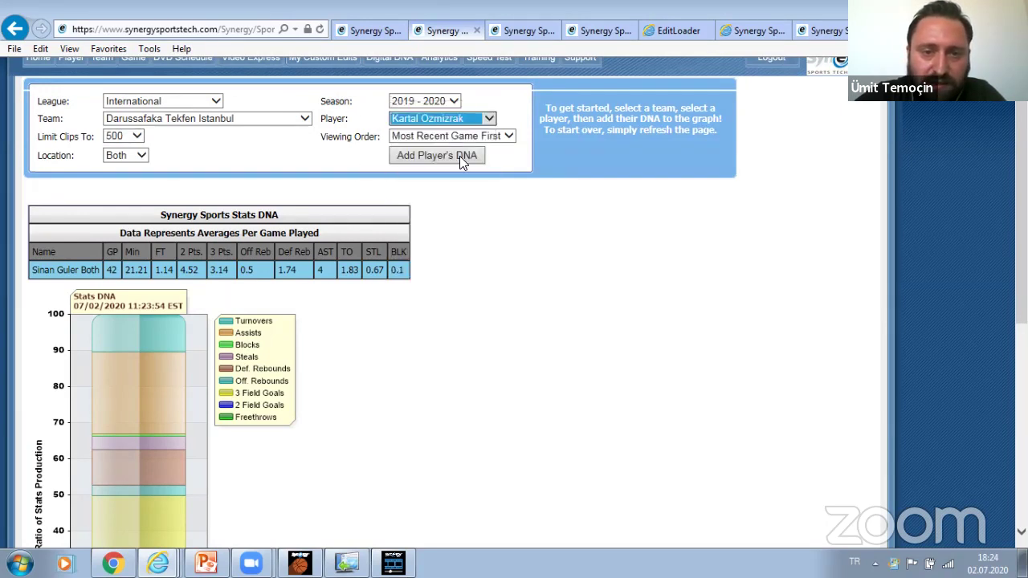
click(459, 155)
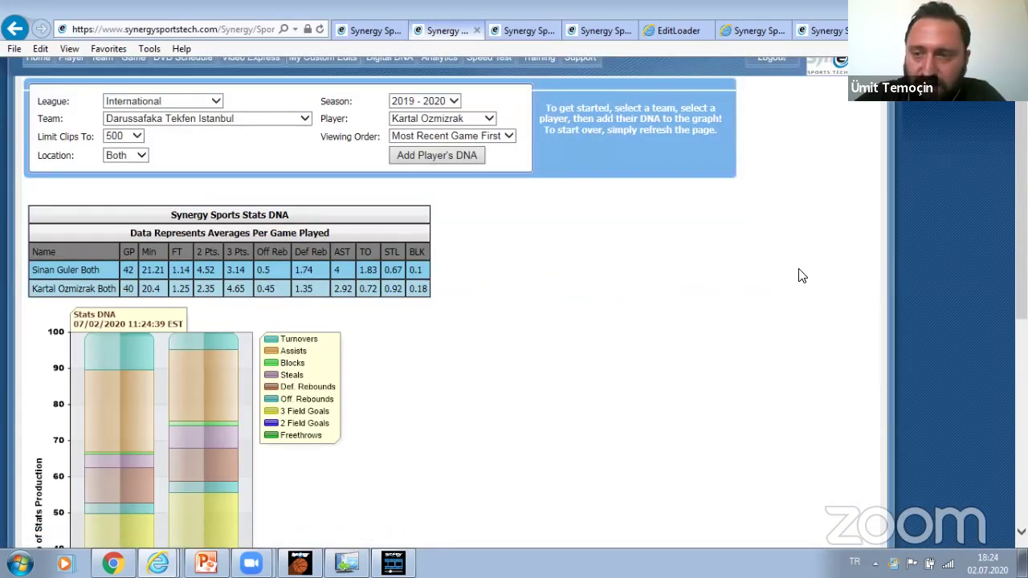
scroll(799, 276, down, 3)
scroll(799, 275, up, 2)
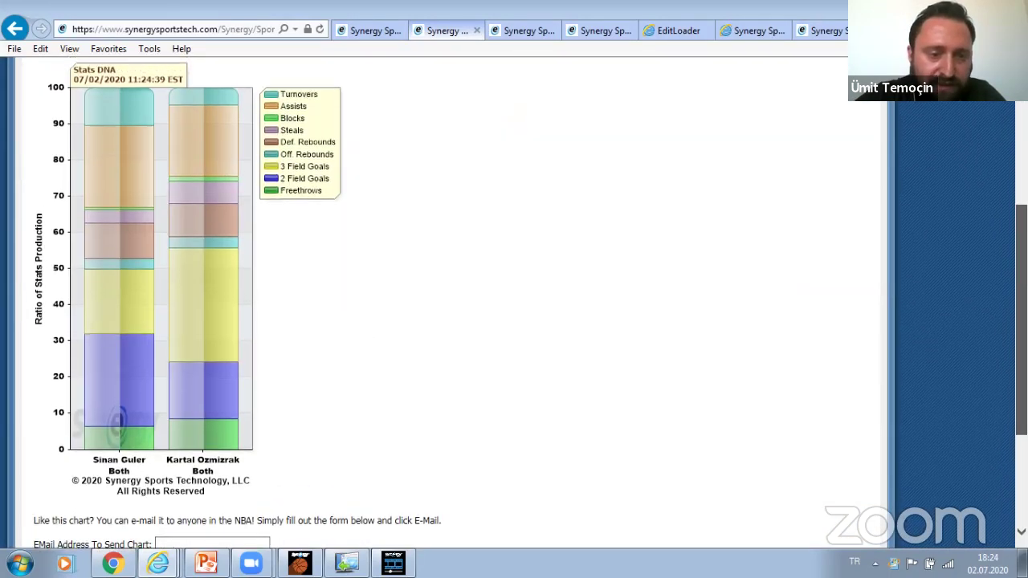
scroll(424, 303, up, 2)
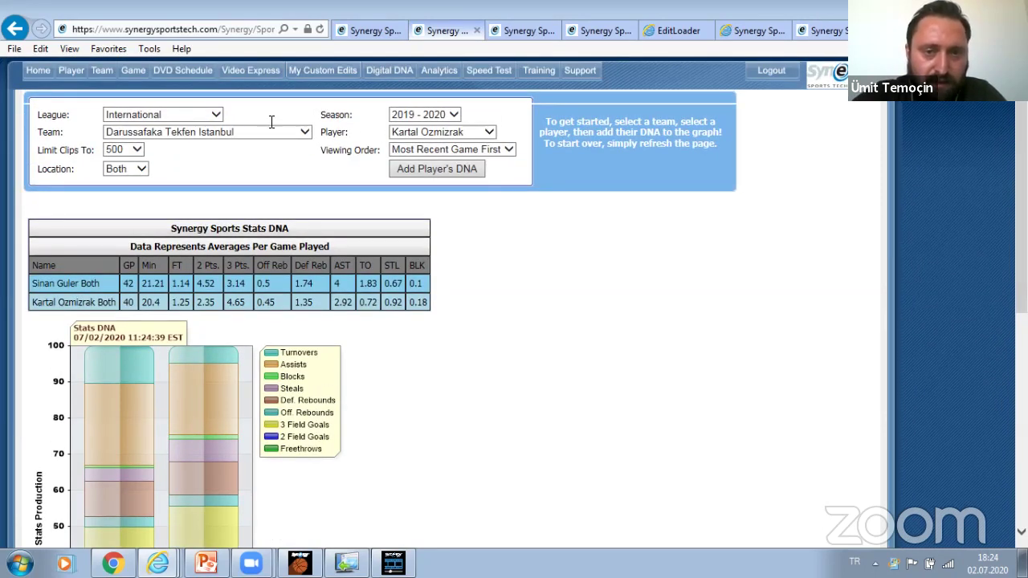
Open the PlayType DNA page and select Darussafaka Tekfen Istanbul as the team
mouse_move(420, 73)
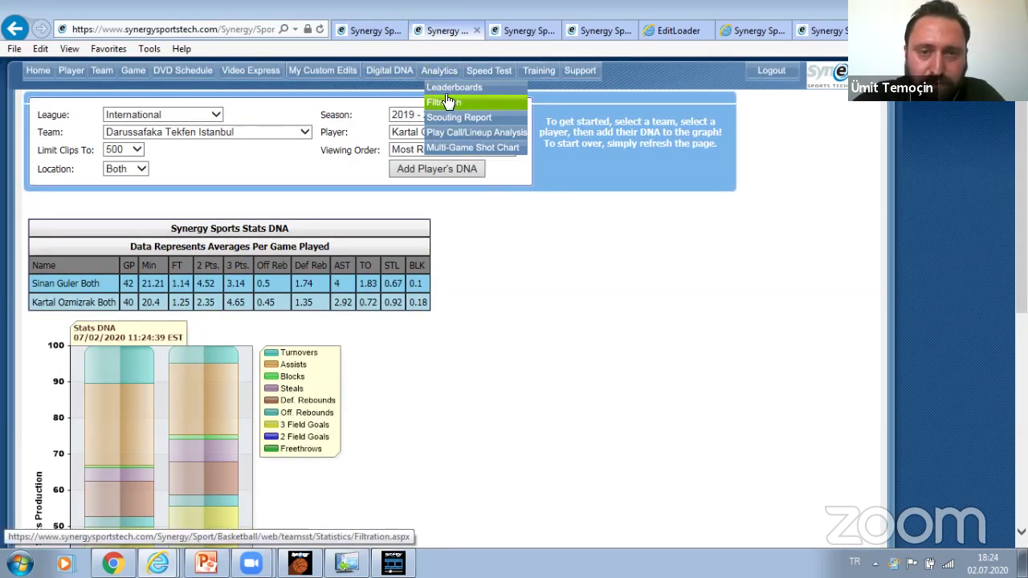
click(399, 135)
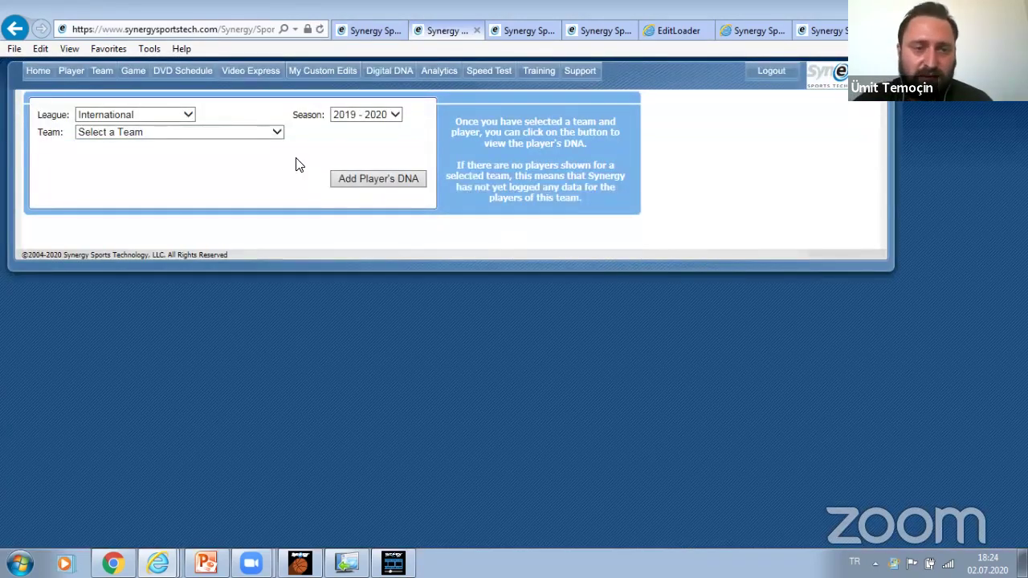
click(270, 133)
text(s)
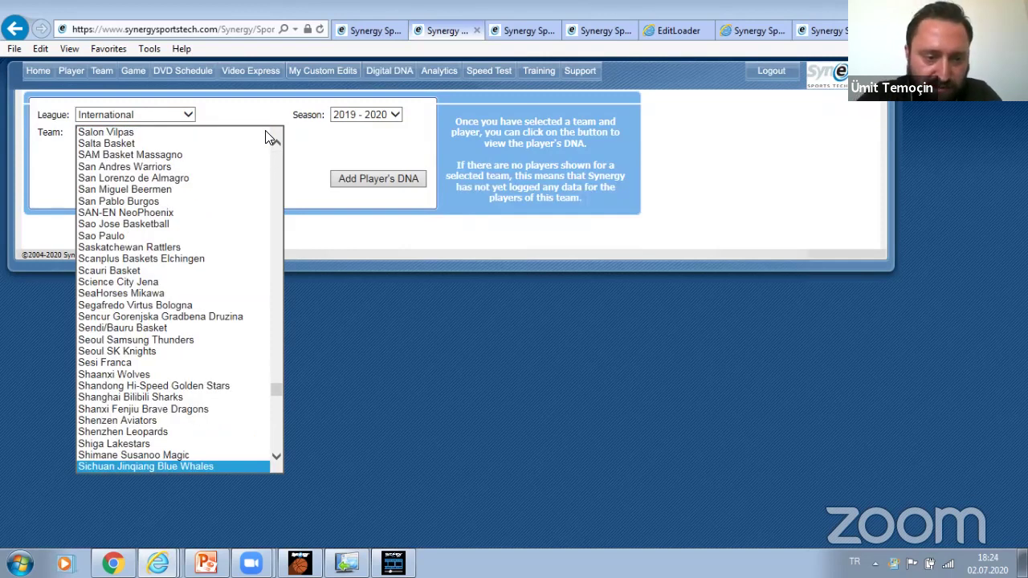
text(if)
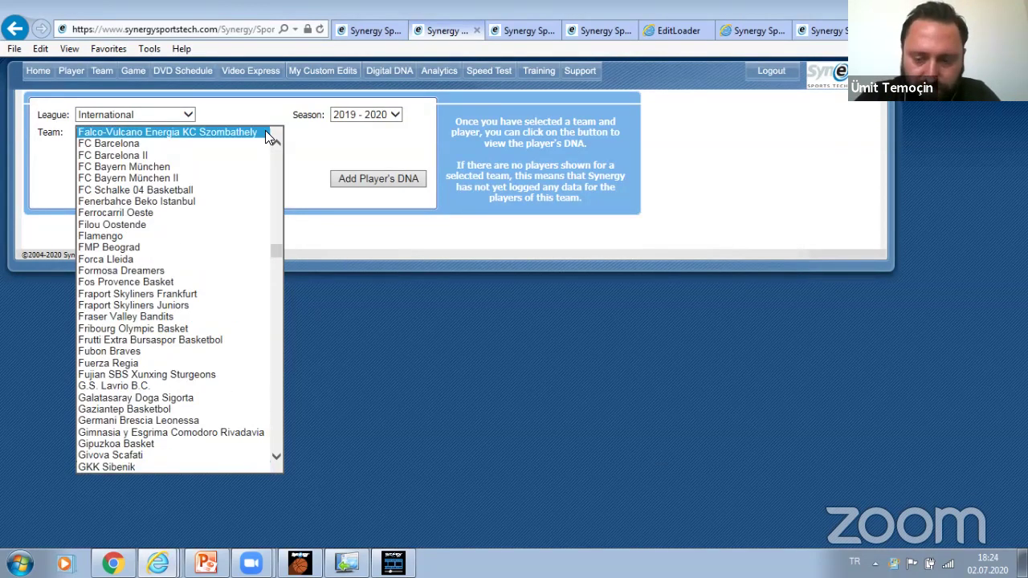
text(d)
key(Return)
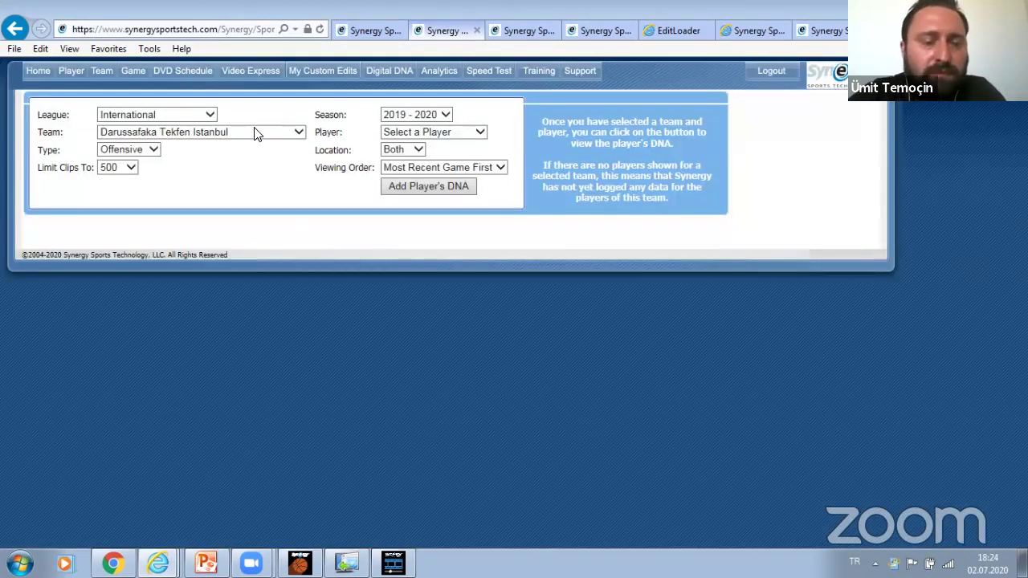
click(256, 130)
click(257, 130)
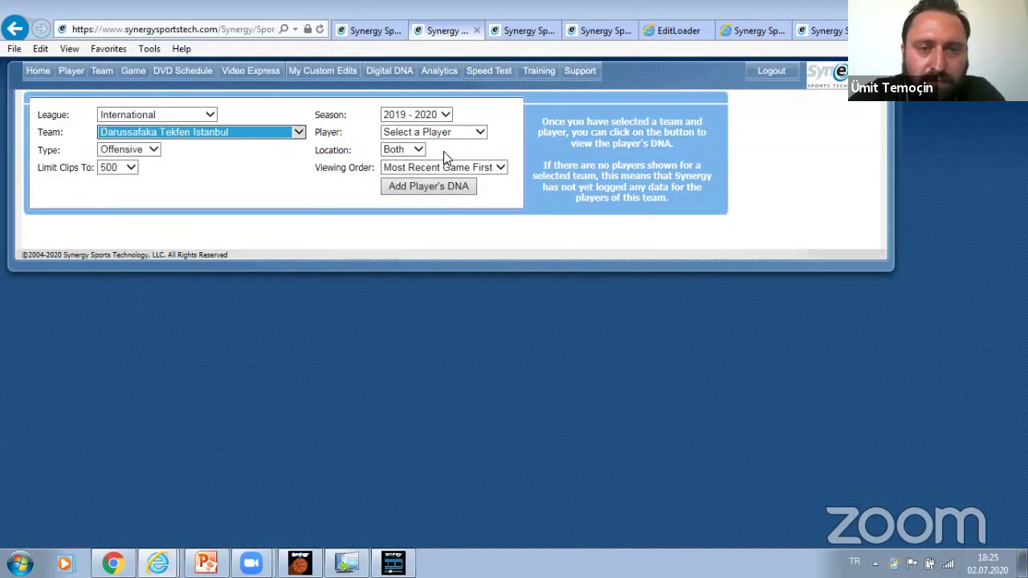
Add Sinan Guler's offensive PlayType DNA and examine his isolation and P&R ball handler figures
click(457, 137)
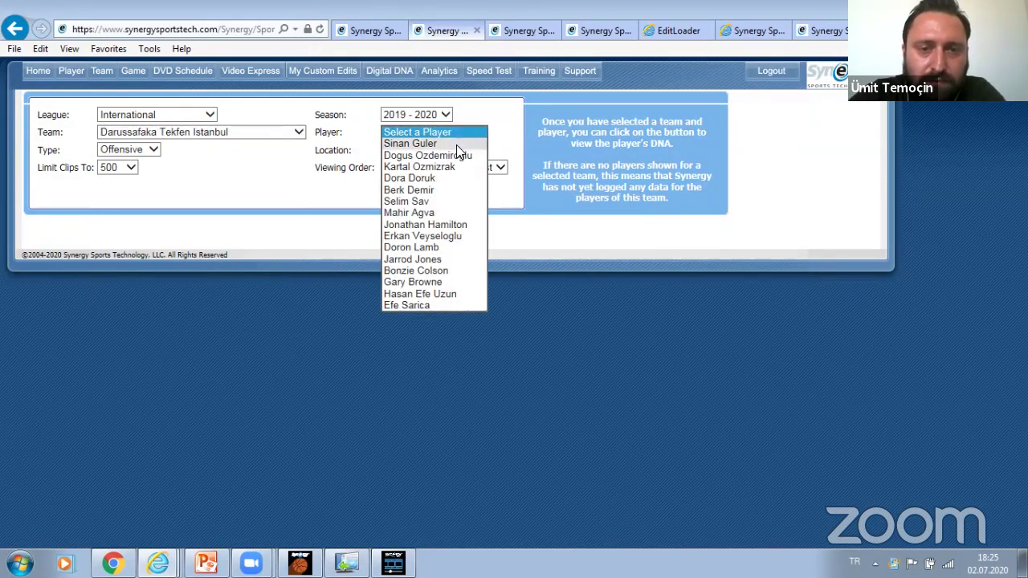
click(457, 145)
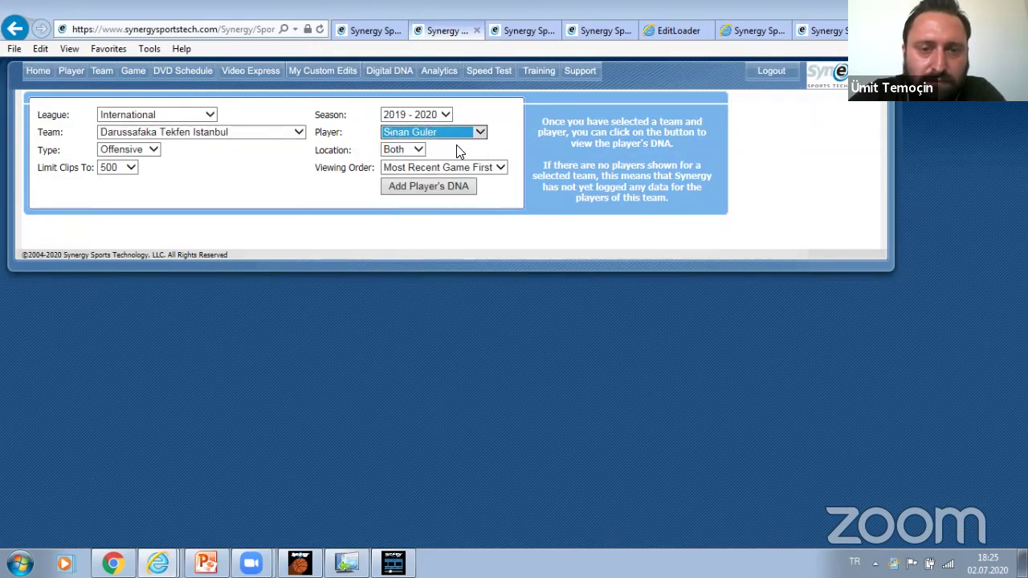
click(441, 187)
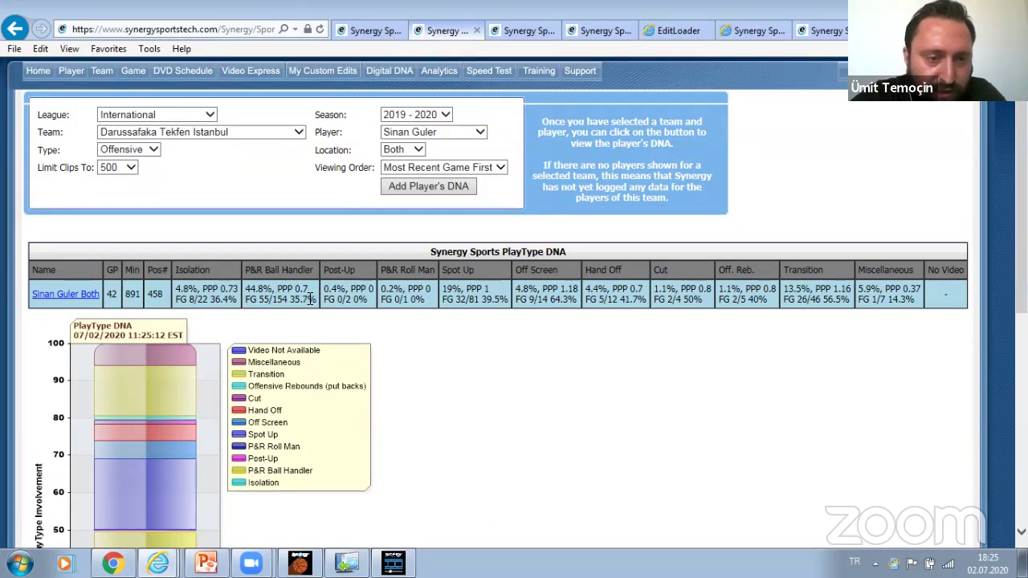
drag(225, 293, 199, 293)
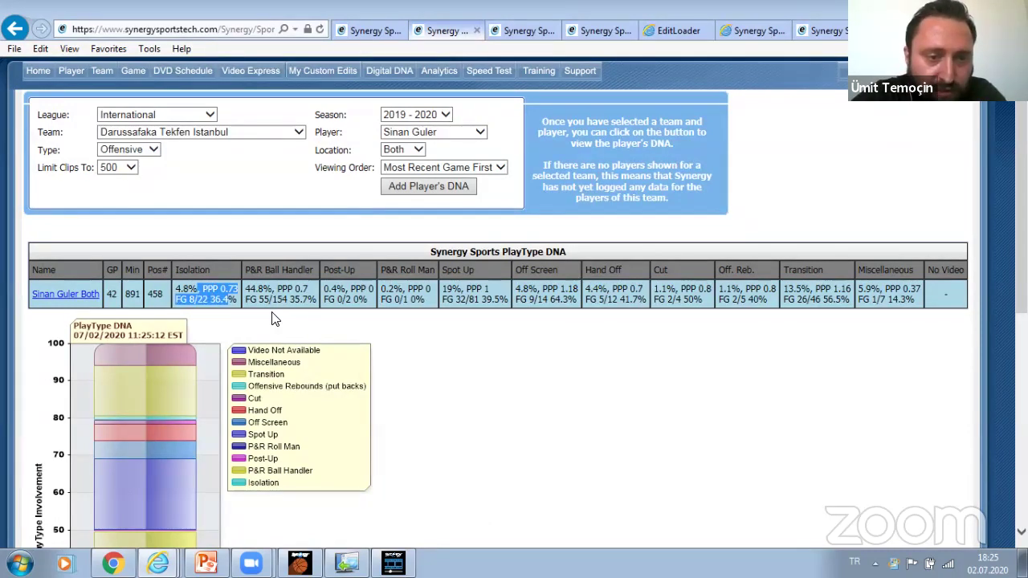
click(310, 294)
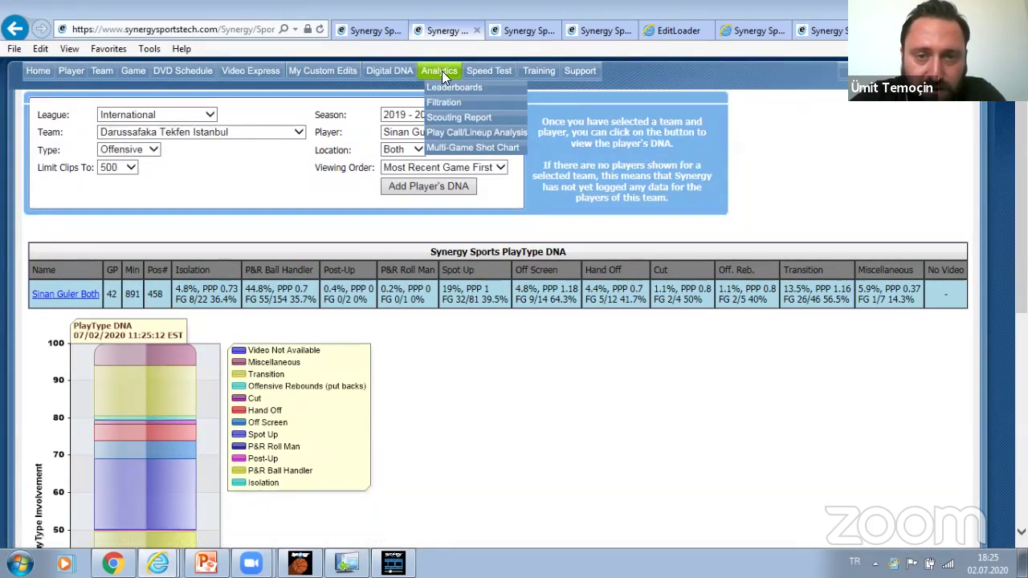
Open the Leaderboards page of Analytics and set the competition to Adriatic League
mouse_move(371, 70)
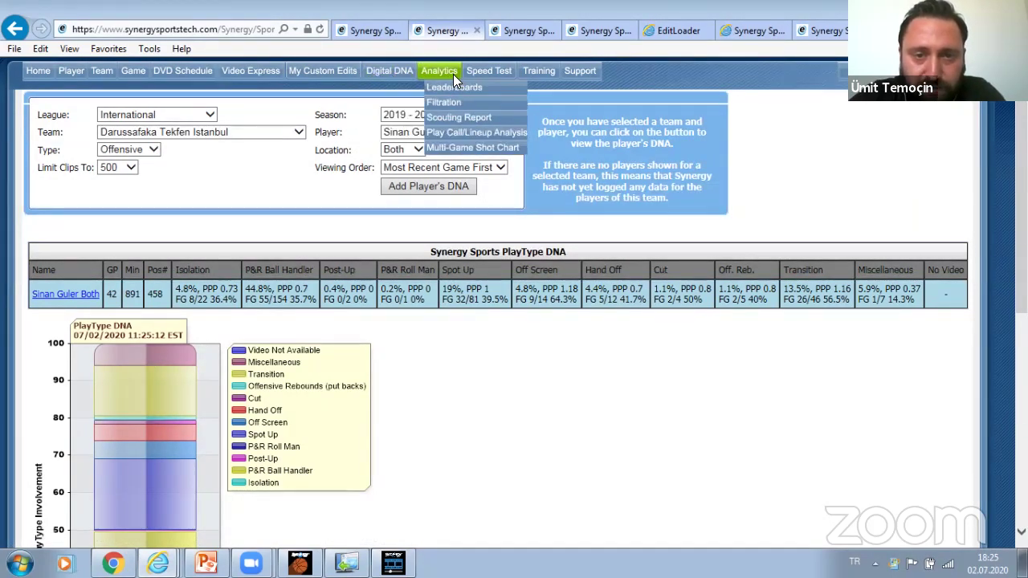
mouse_move(440, 72)
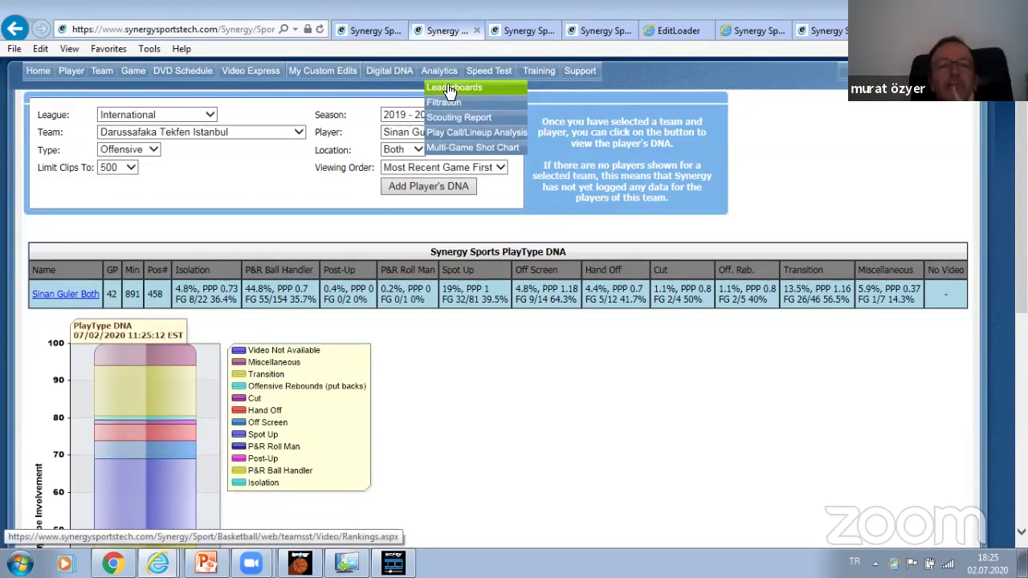
click(448, 87)
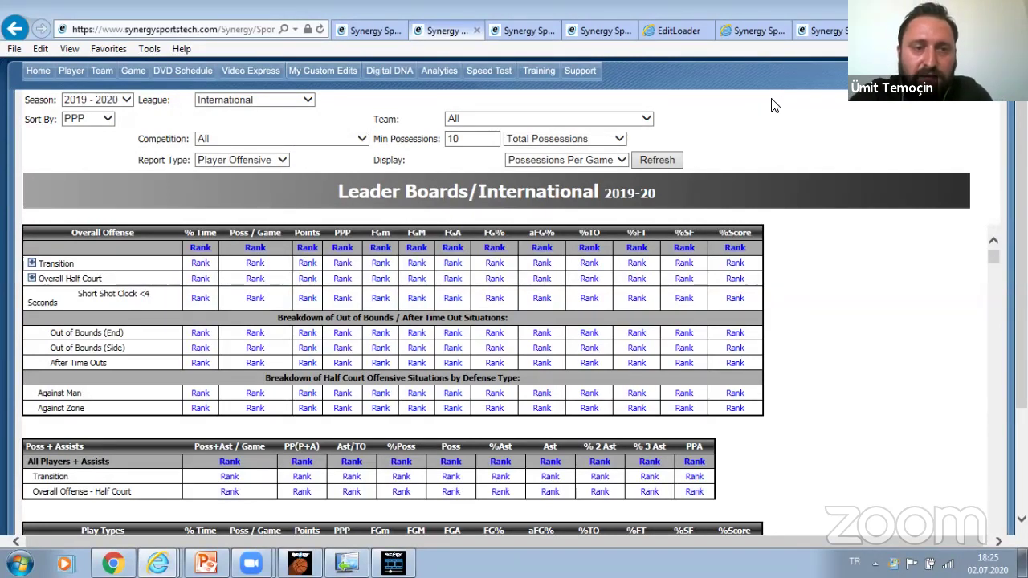
click(350, 138)
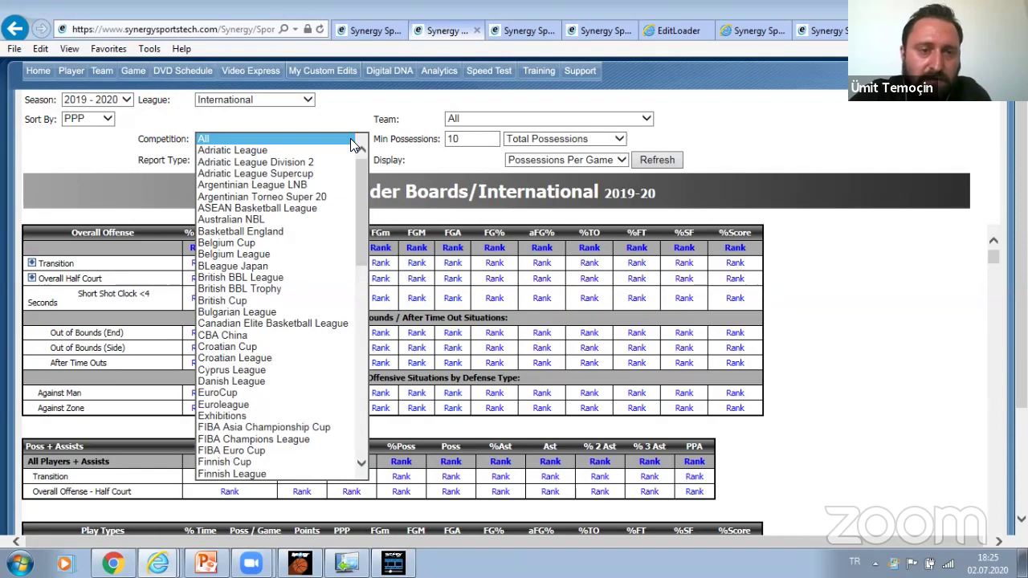
click(322, 150)
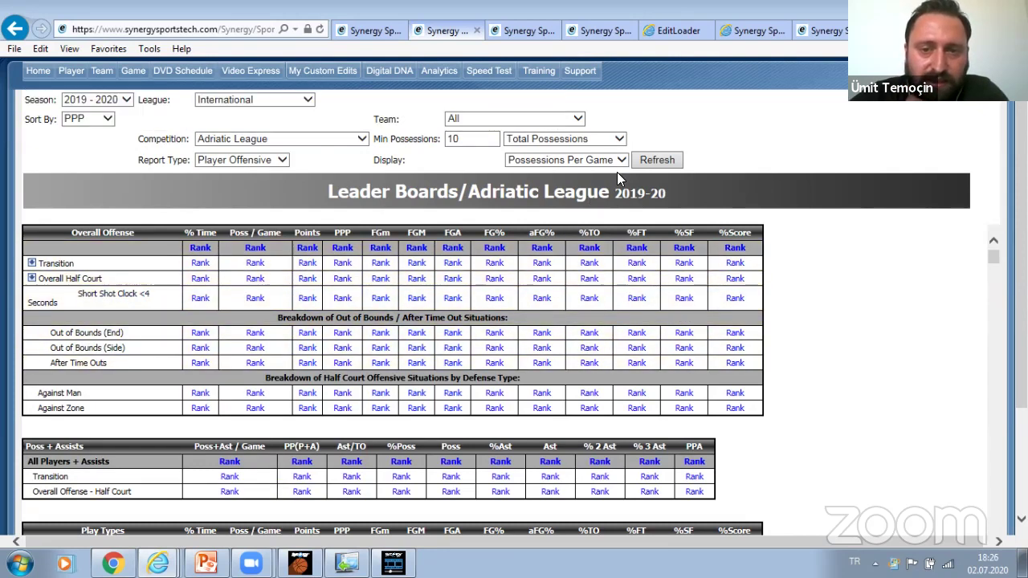
Open the Adriatic League transition leaderboard ranked by points and look through the player list
click(308, 265)
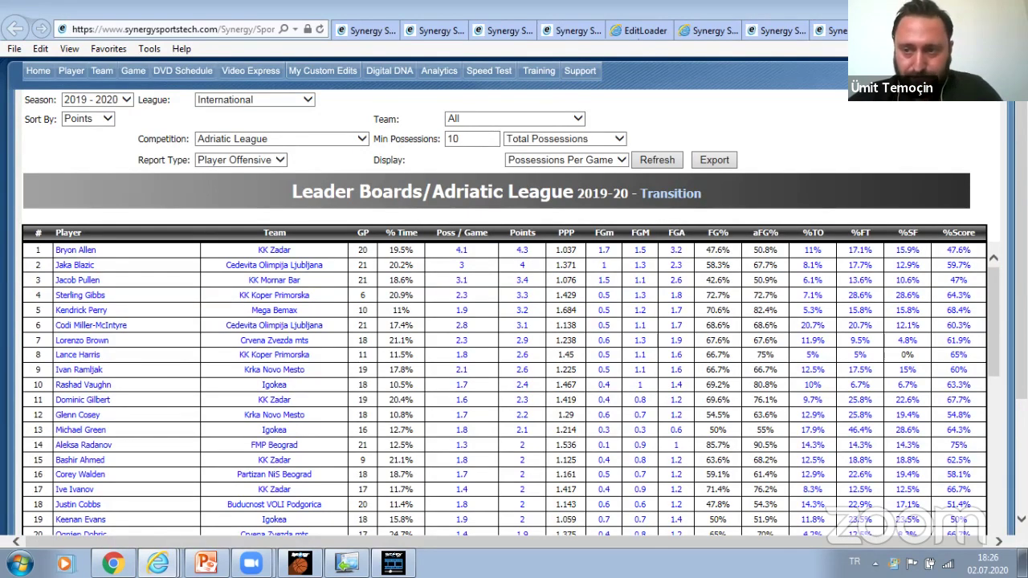
scroll(899, 98, down, 2)
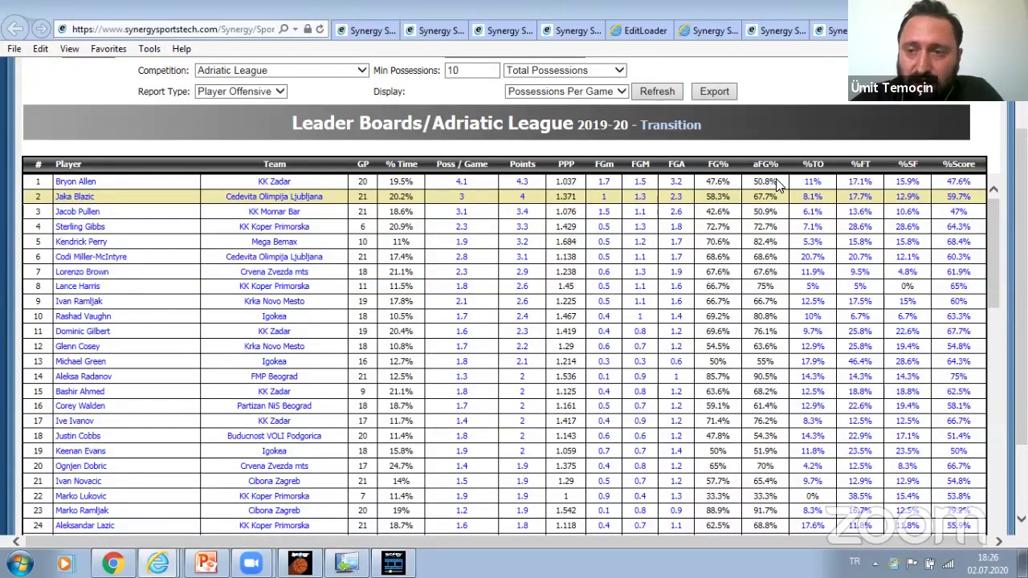
scroll(1004, 208, down, 1)
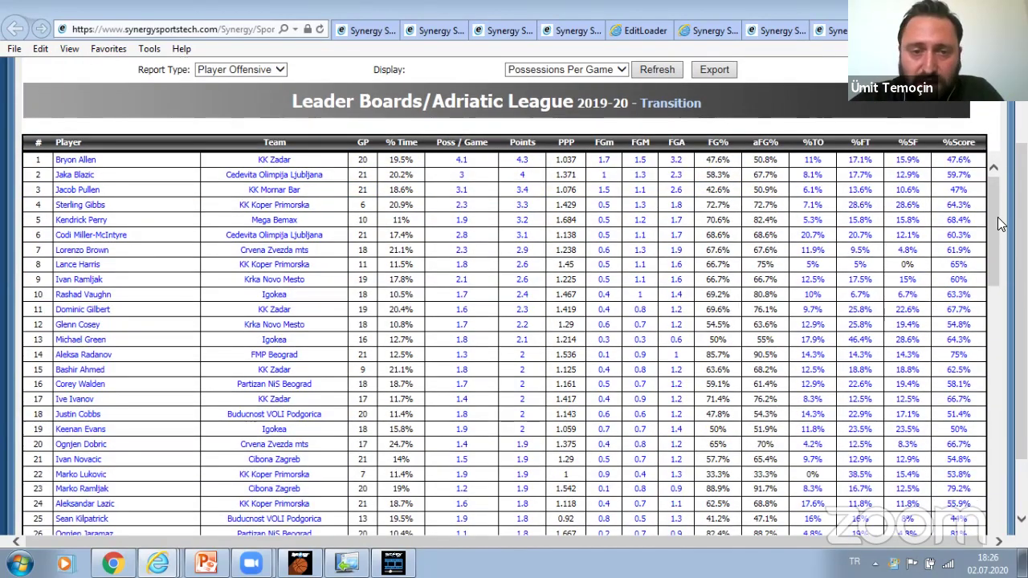
scroll(989, 225, down, 1)
scroll(991, 228, down, 5)
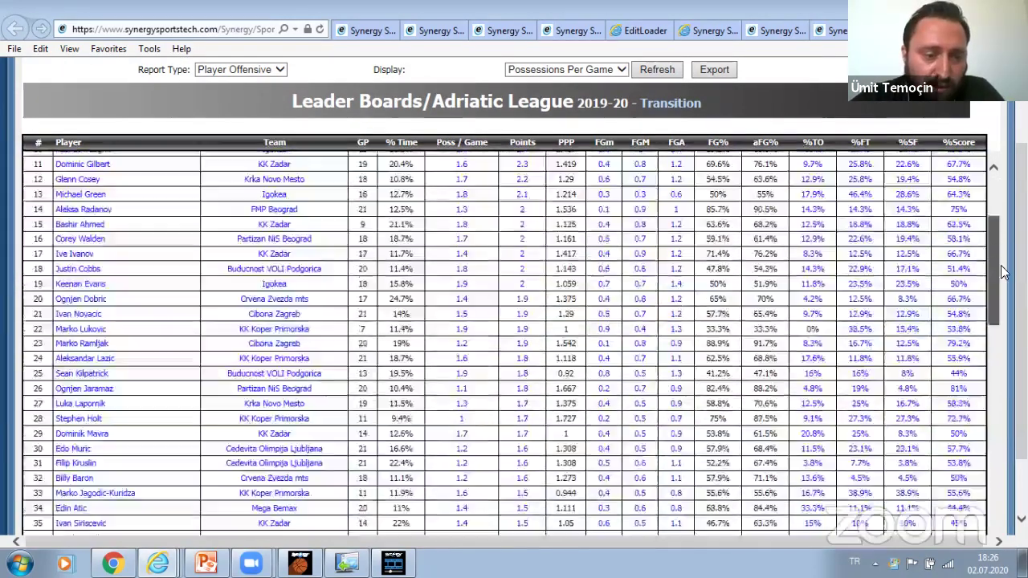
scroll(994, 206, up, 6)
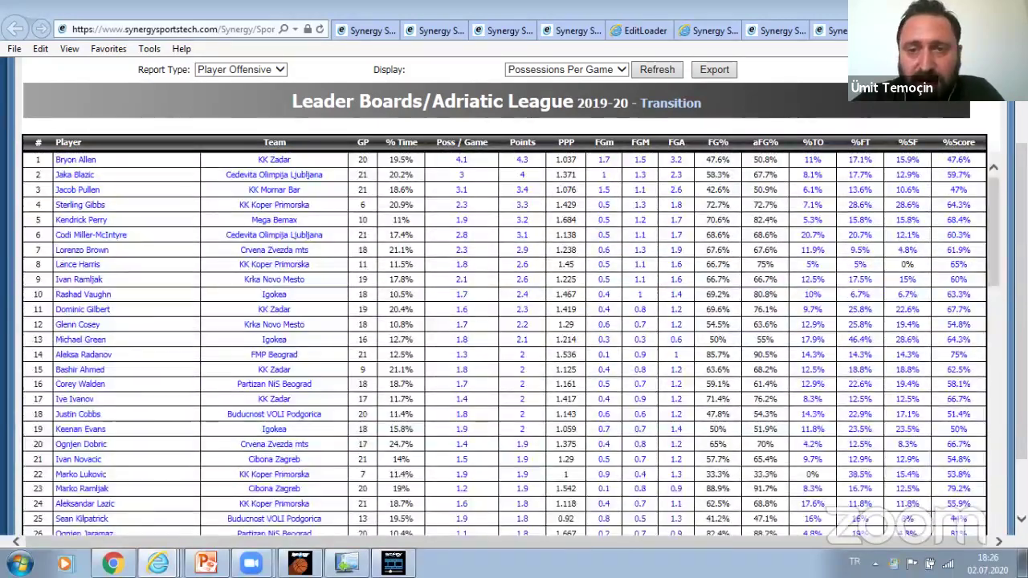
scroll(649, 81, up, 2)
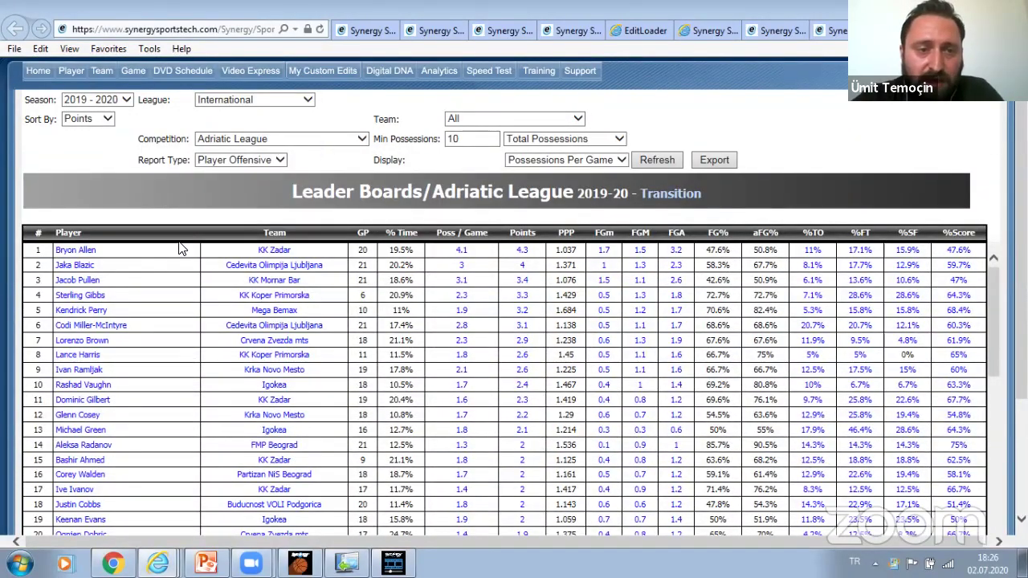
View the report types available for the transition leaderboard, keeping Player Offensive selected
click(275, 161)
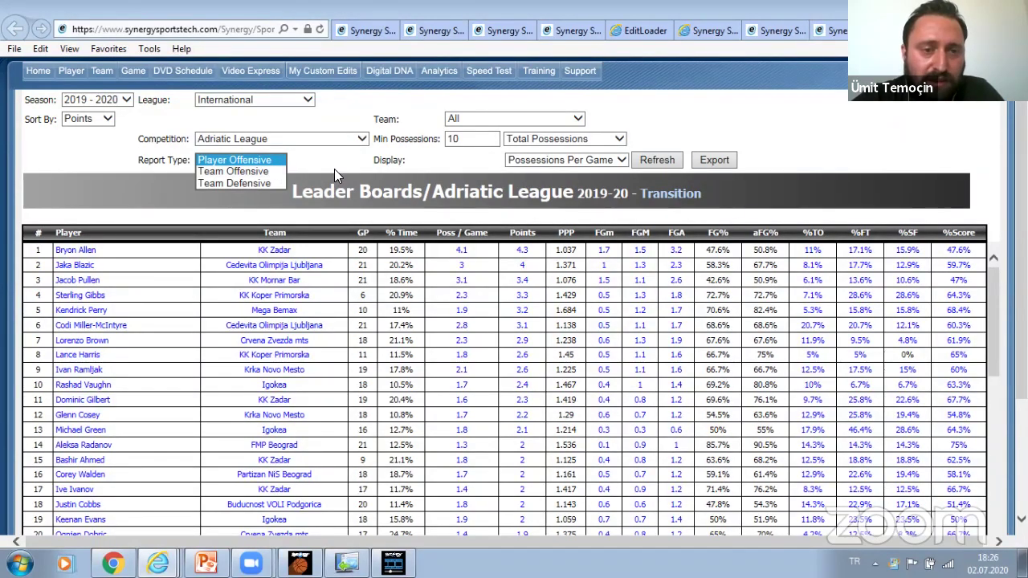
click(329, 169)
click(273, 159)
click(338, 164)
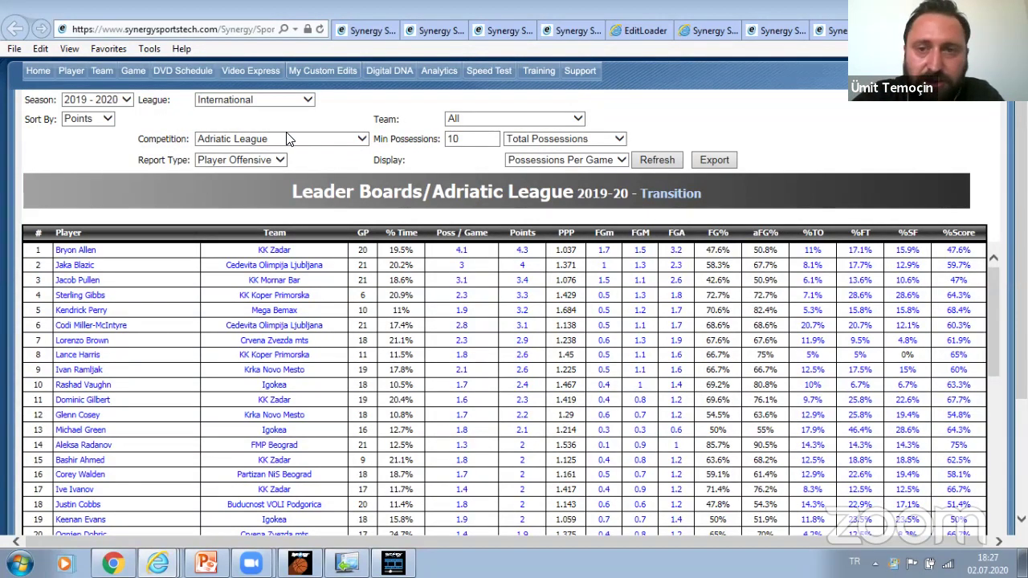
Return to the Adriatic League leaderboard overview and examine its overall offense, possessions plus assists and play type categories
click(833, 30)
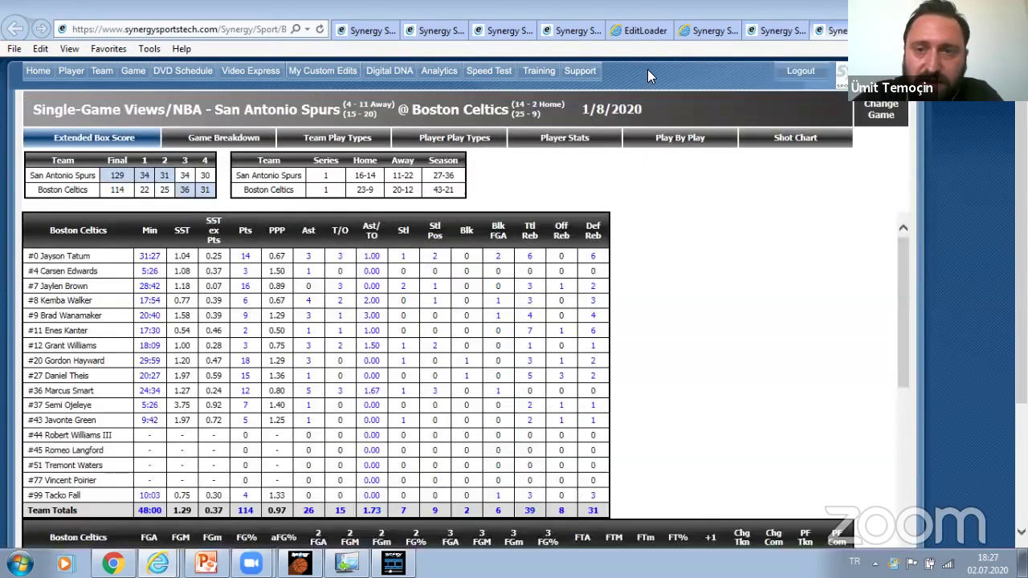
click(709, 32)
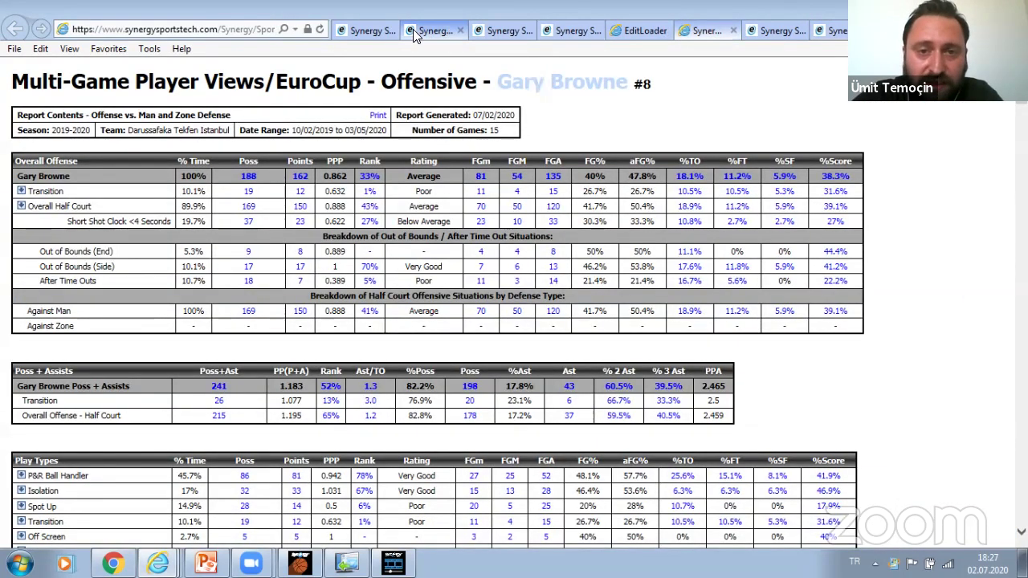
click(413, 29)
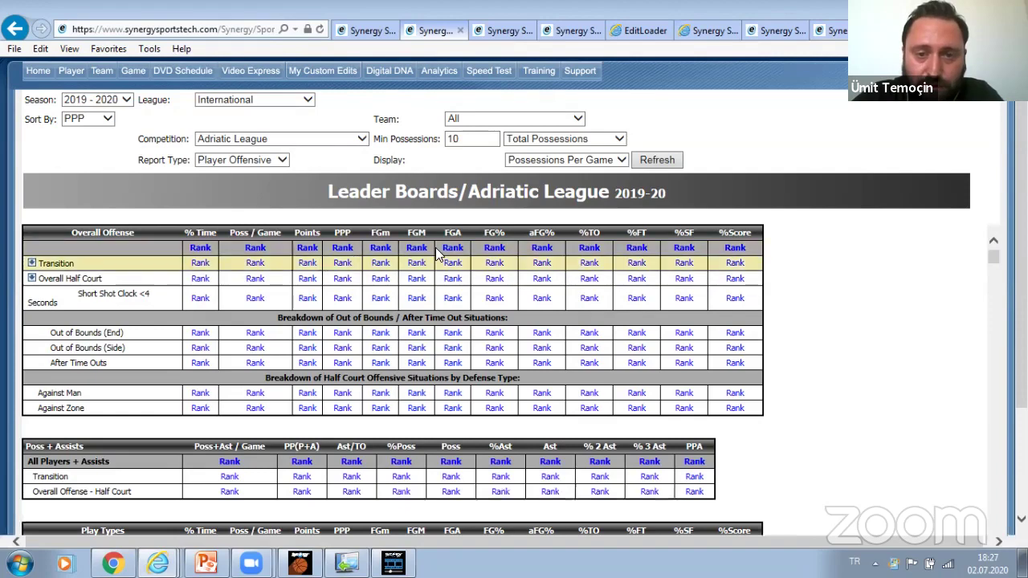
scroll(514, 322, down, 2)
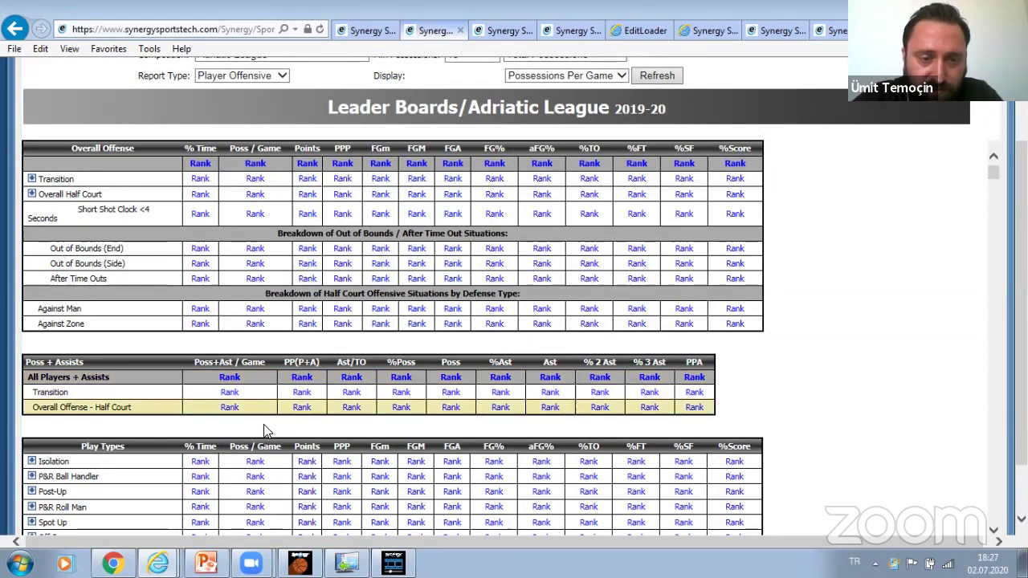
drag(557, 342, 303, 136)
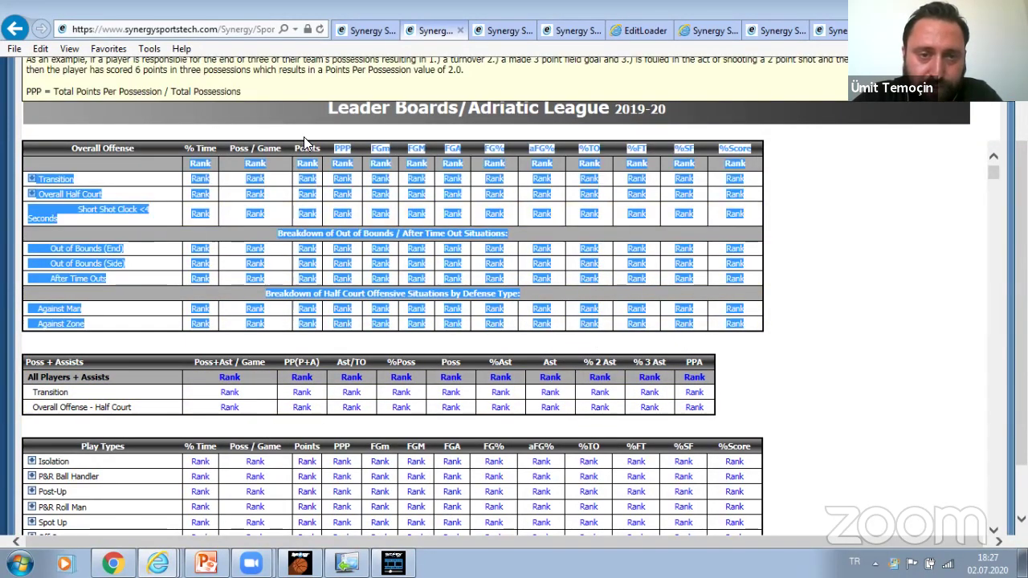
click(786, 165)
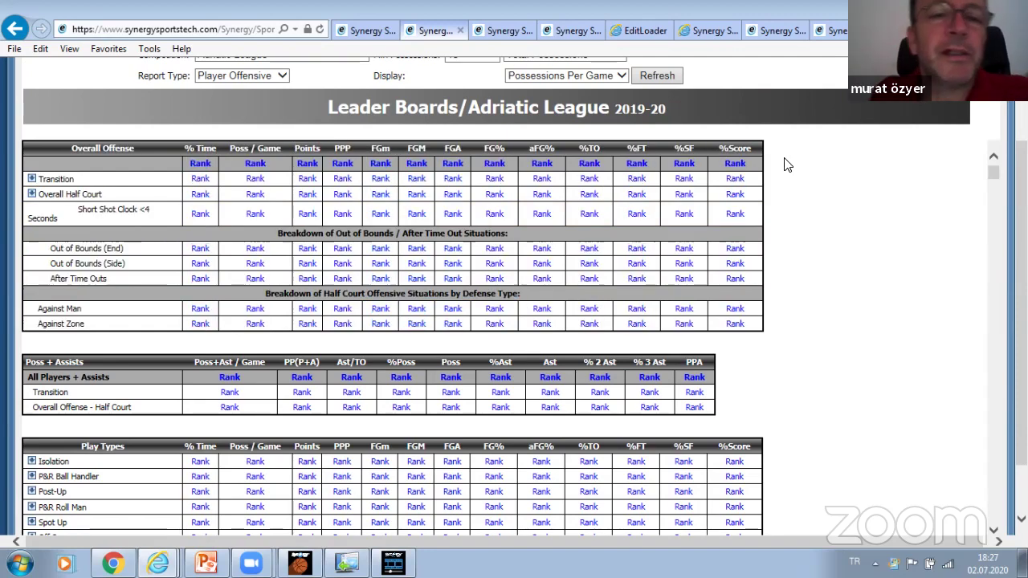
scroll(787, 165, up, 2)
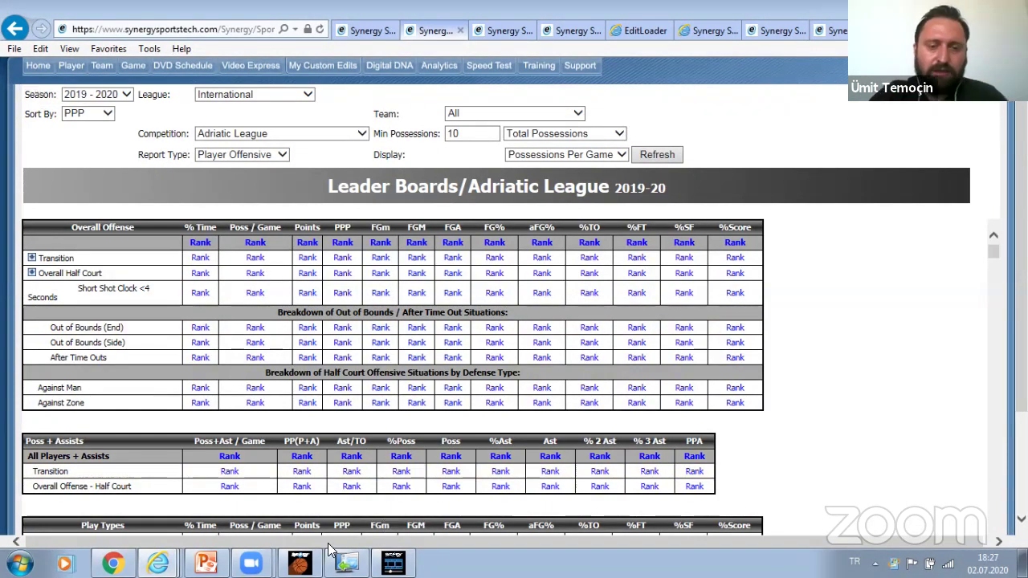
Switch to the Synergy Basketball app and review the shot chart's Players, Primary Defender and Game filters without changing them
mouse_move(433, 69)
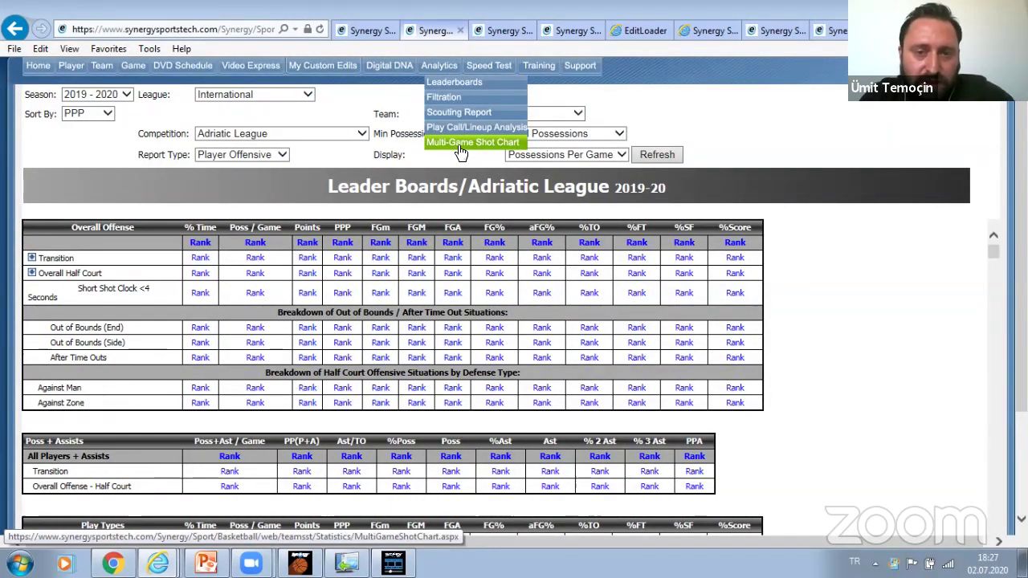
click(300, 562)
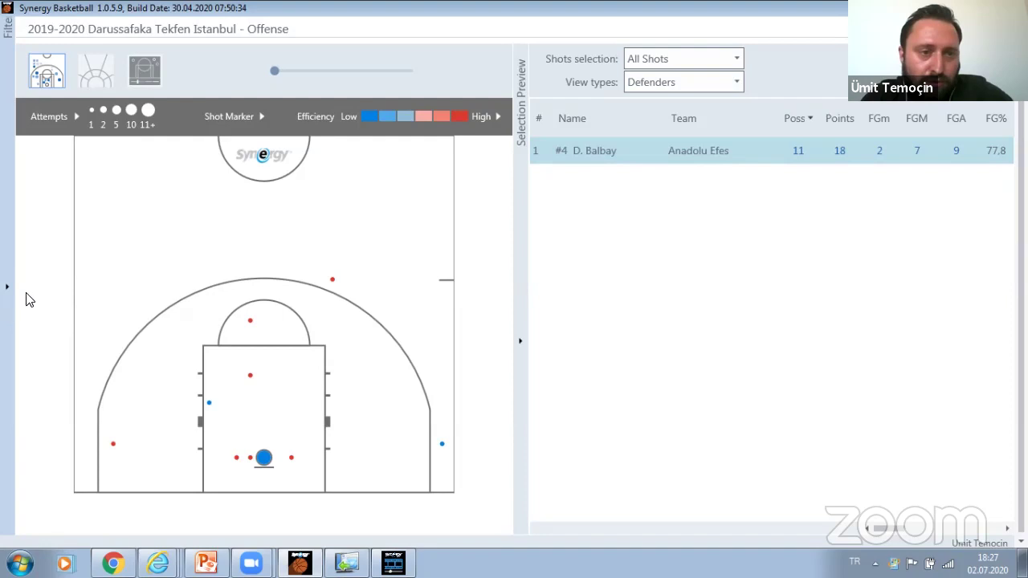
click(8, 313)
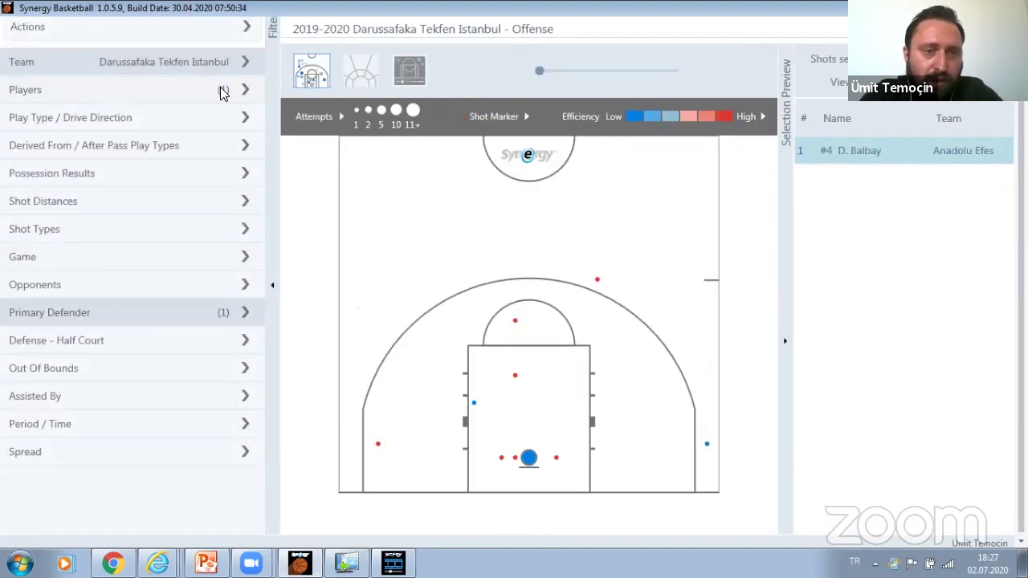
click(223, 91)
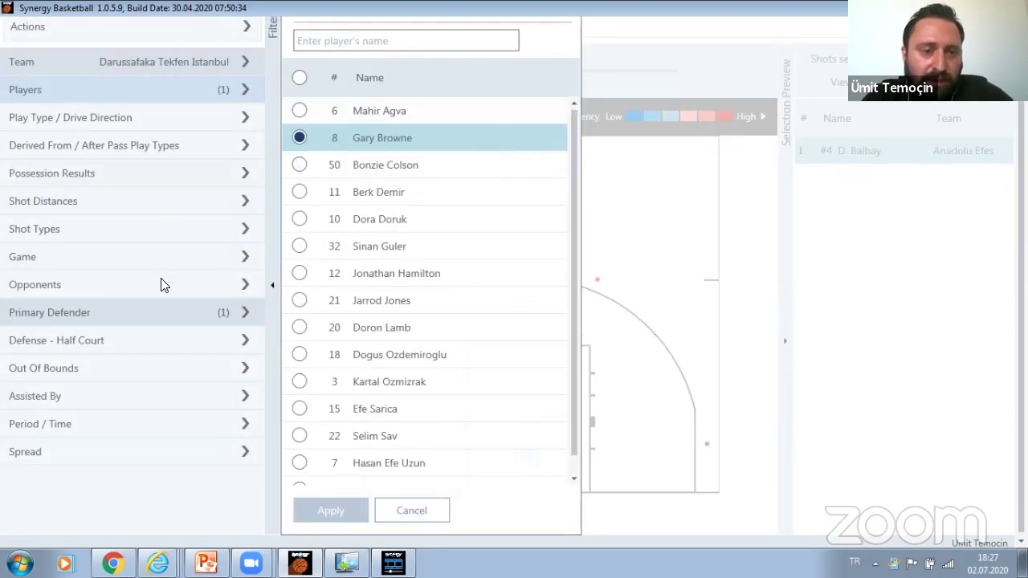
click(190, 313)
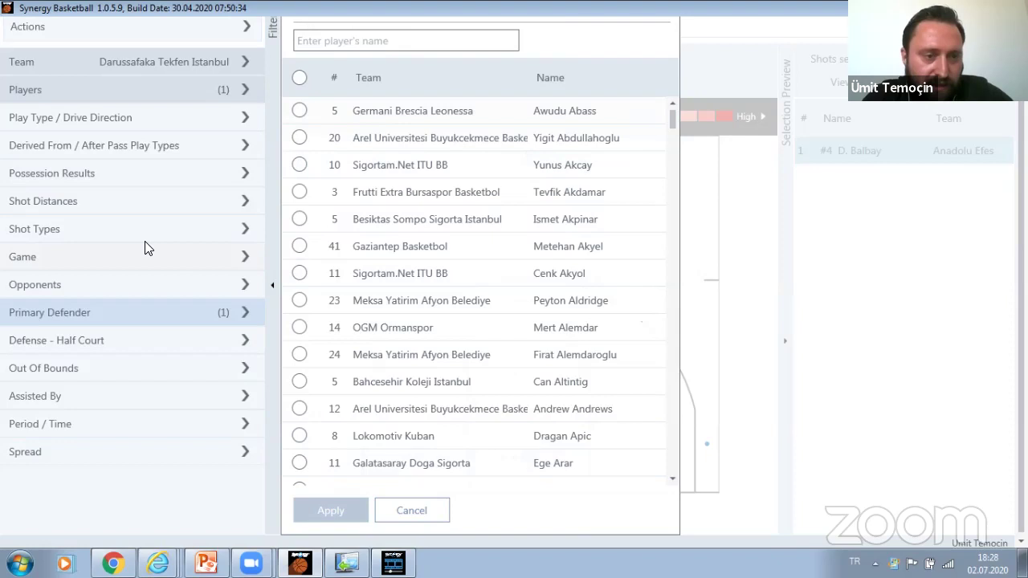
click(226, 256)
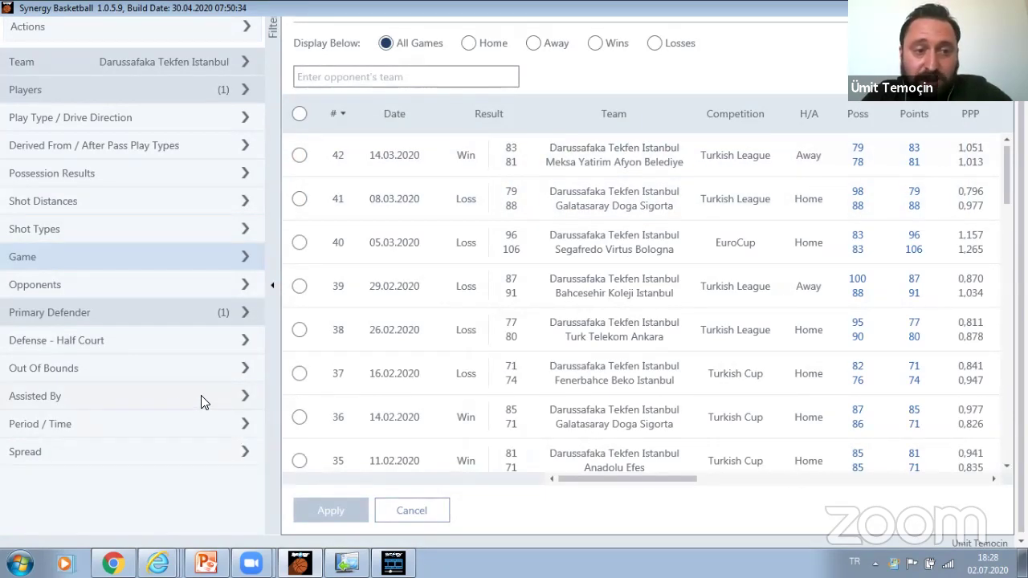
click(170, 283)
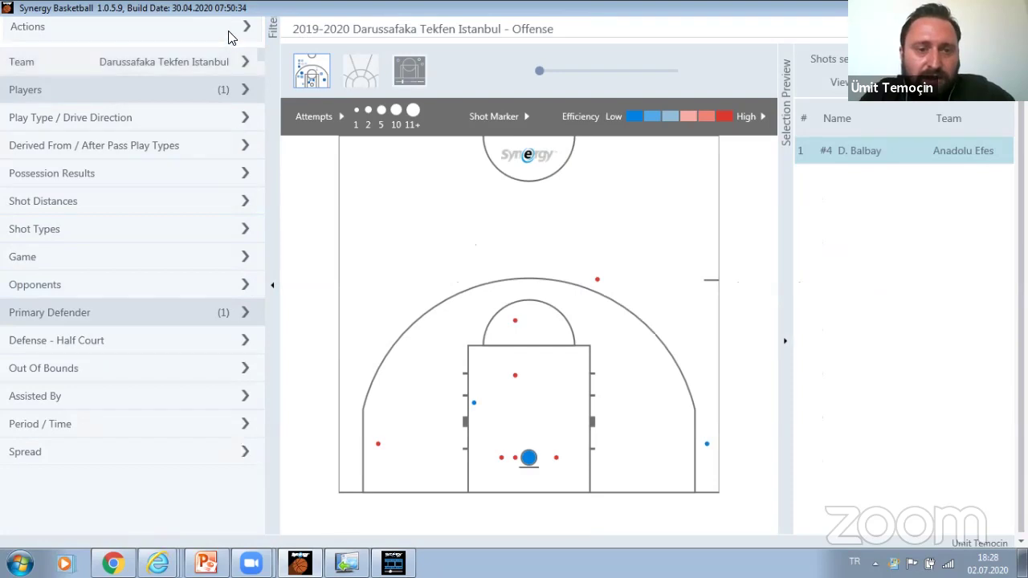
click(277, 163)
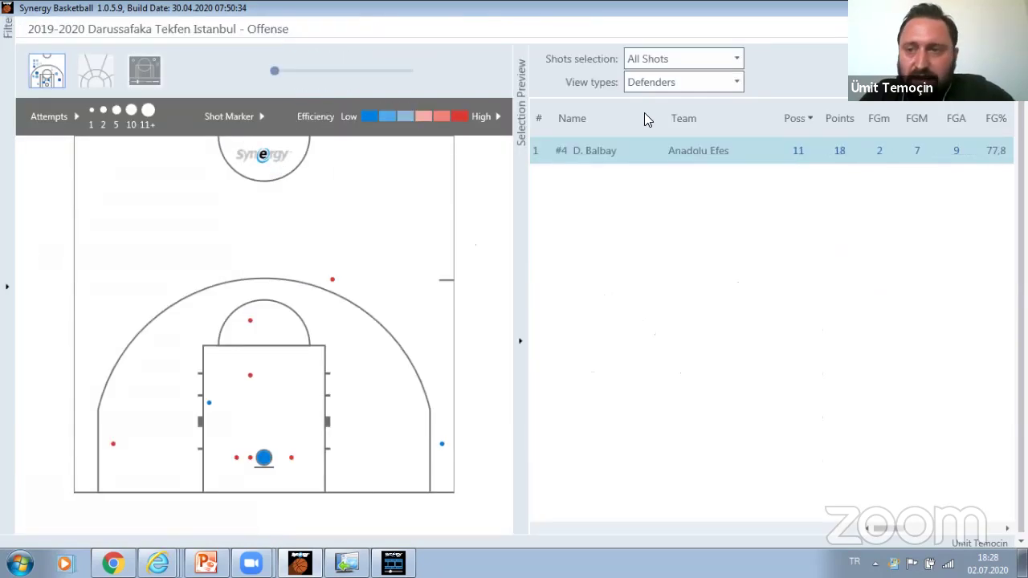
Switch from the shot chart to the PCLA Report Builder view and expand its filters
scroll(644, 113, up, 2)
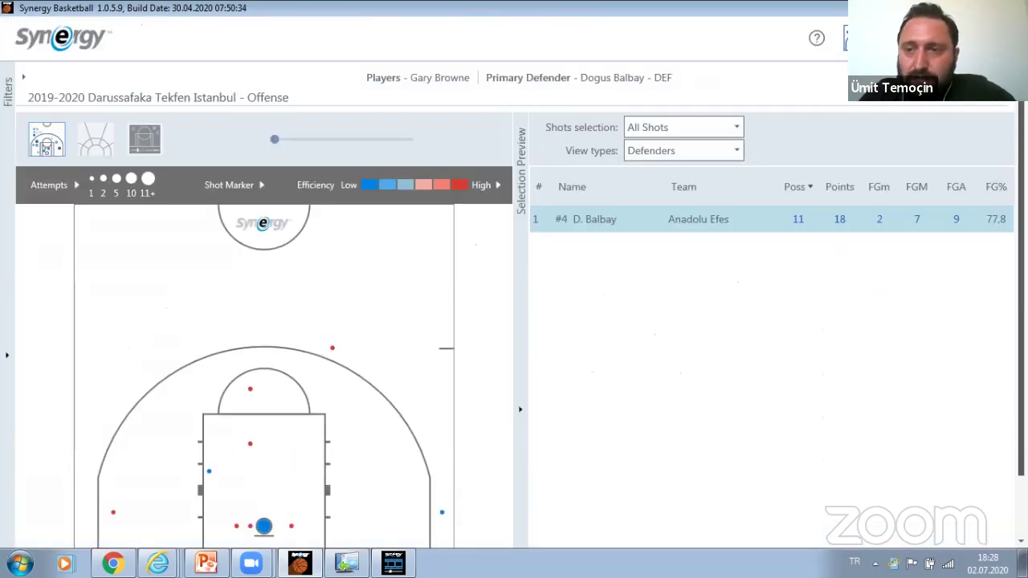
click(845, 45)
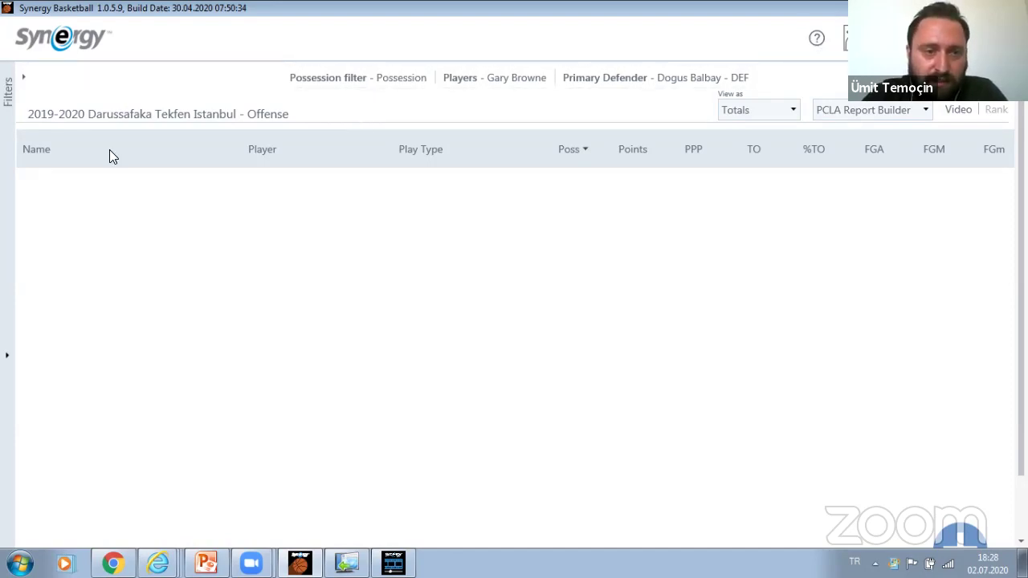
click(9, 138)
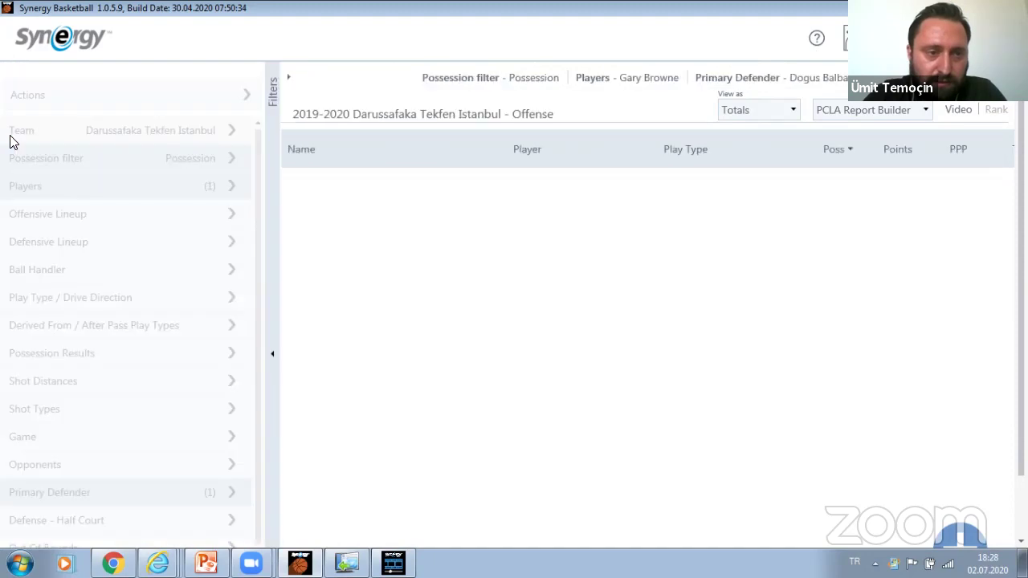
click(201, 128)
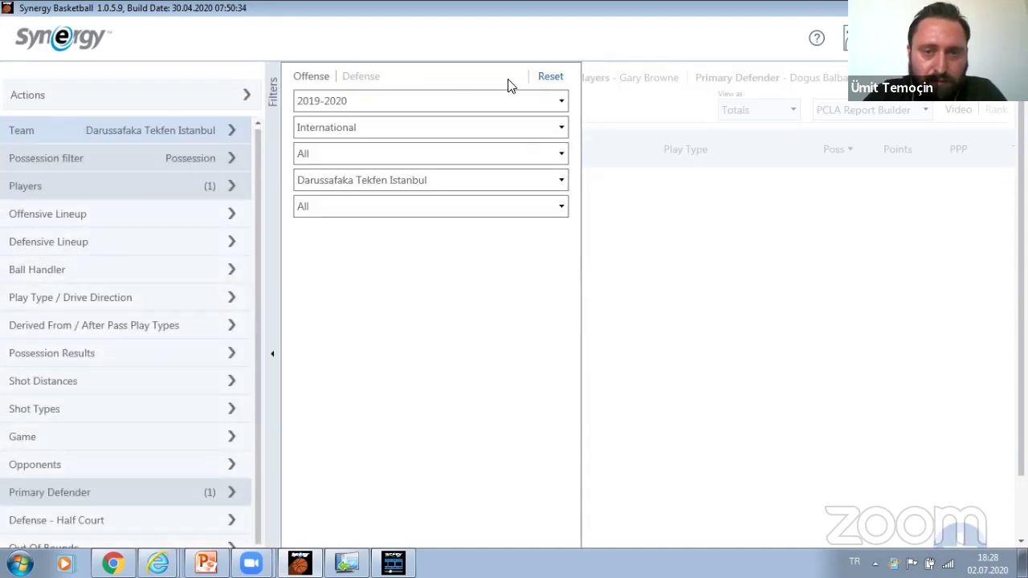
click(550, 79)
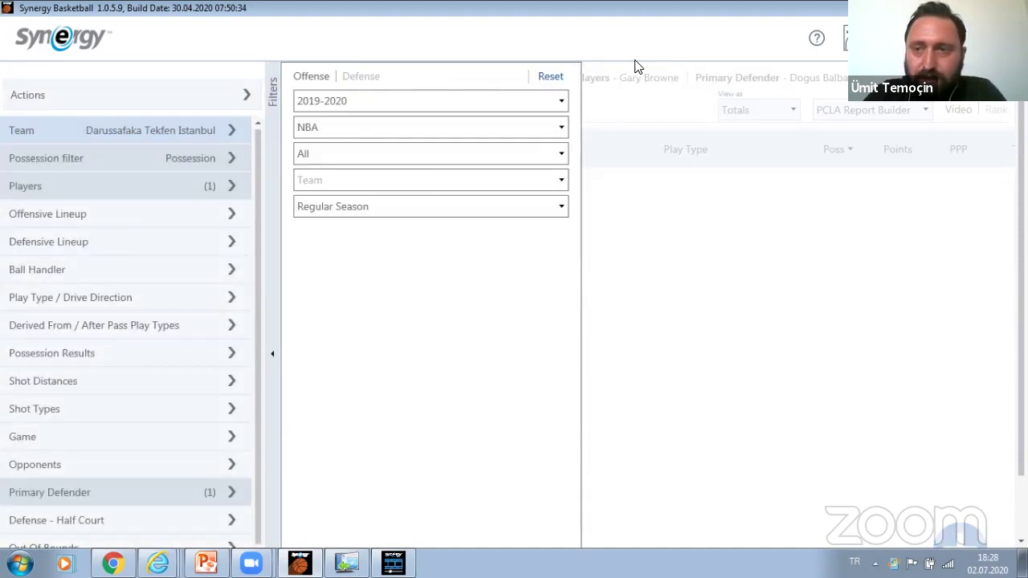
click(707, 41)
click(875, 38)
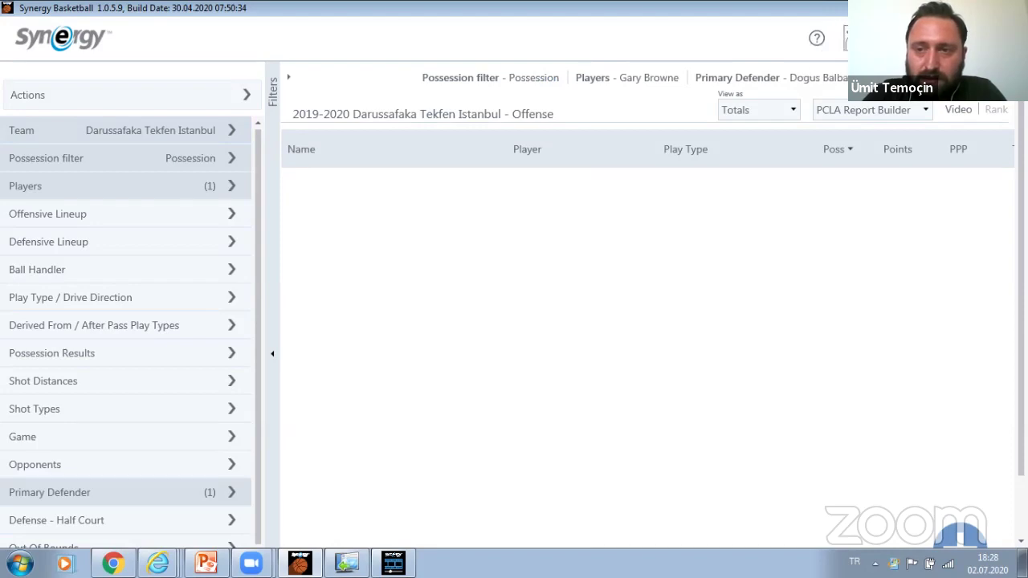
click(849, 38)
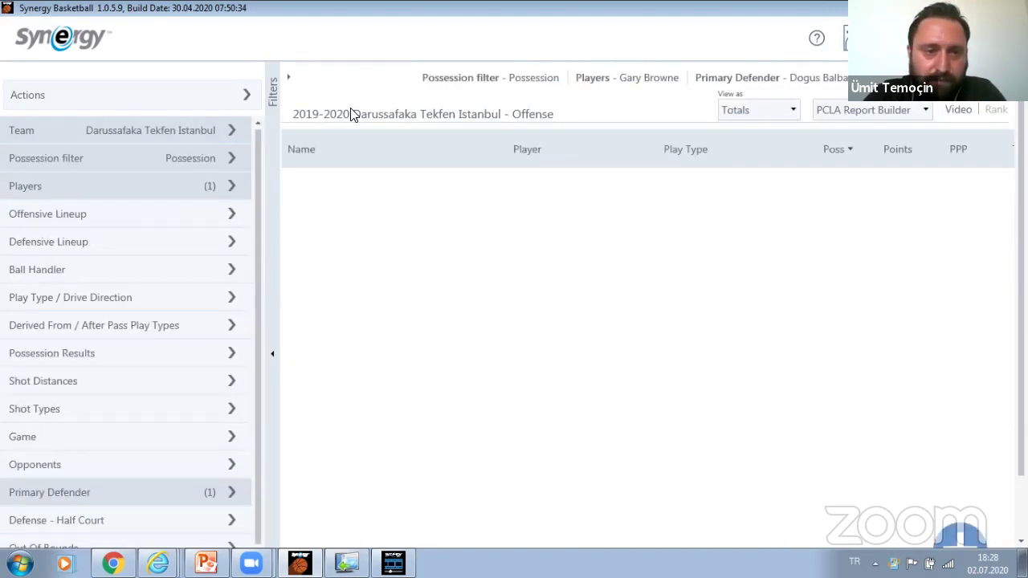
Remove Gary Browne from the Players filter and change the report to Lineups
click(188, 190)
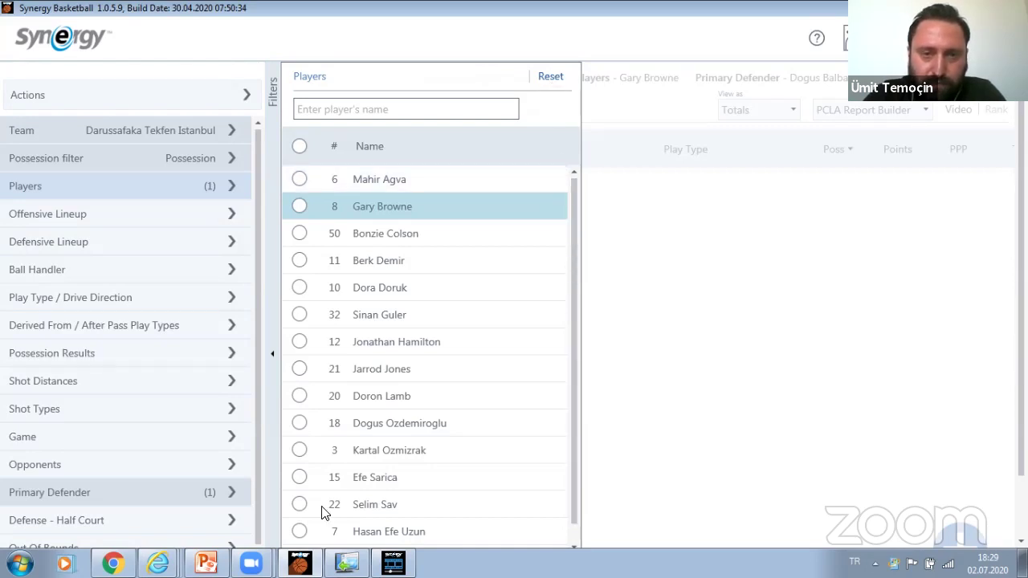
scroll(326, 514, down, 2)
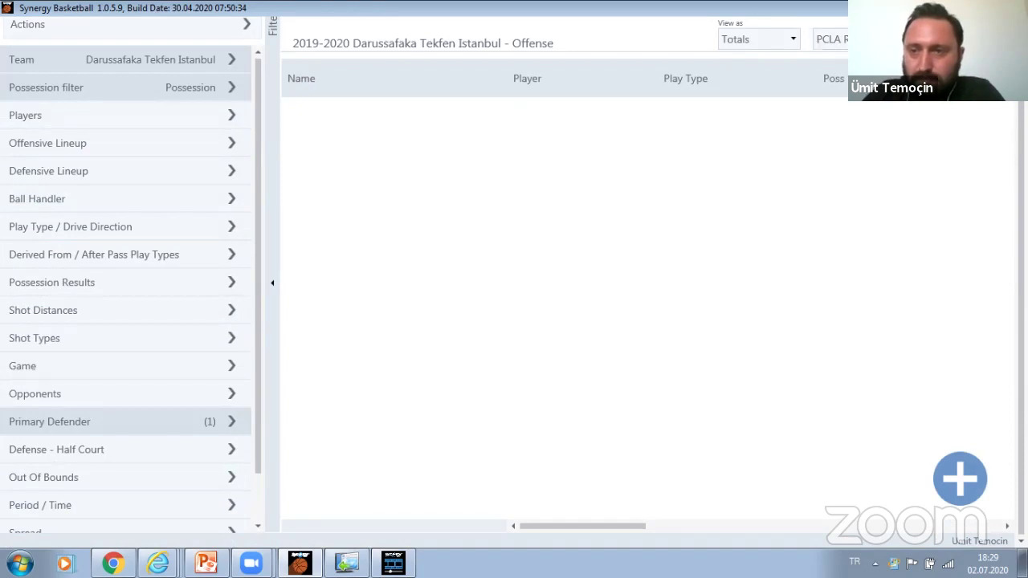
click(867, 38)
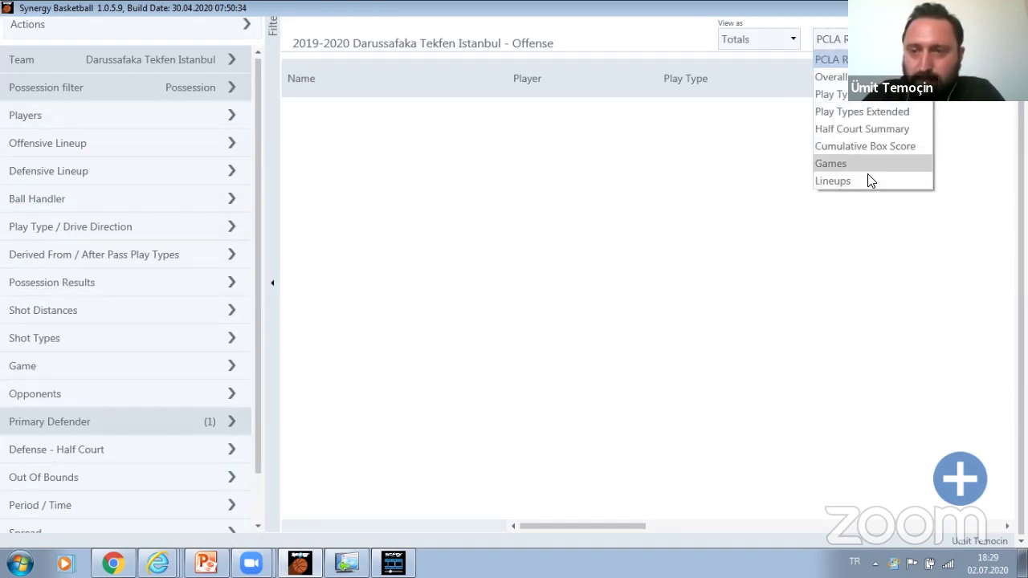
click(867, 182)
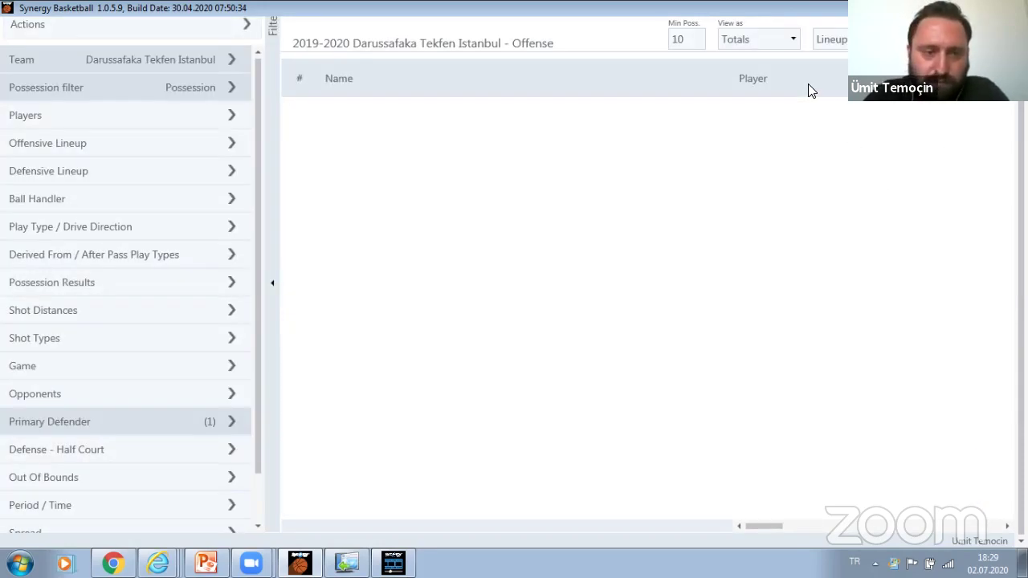
Remove Dogus Balbay from the Primary Defender filter and apply the change to the Lineups report
click(164, 422)
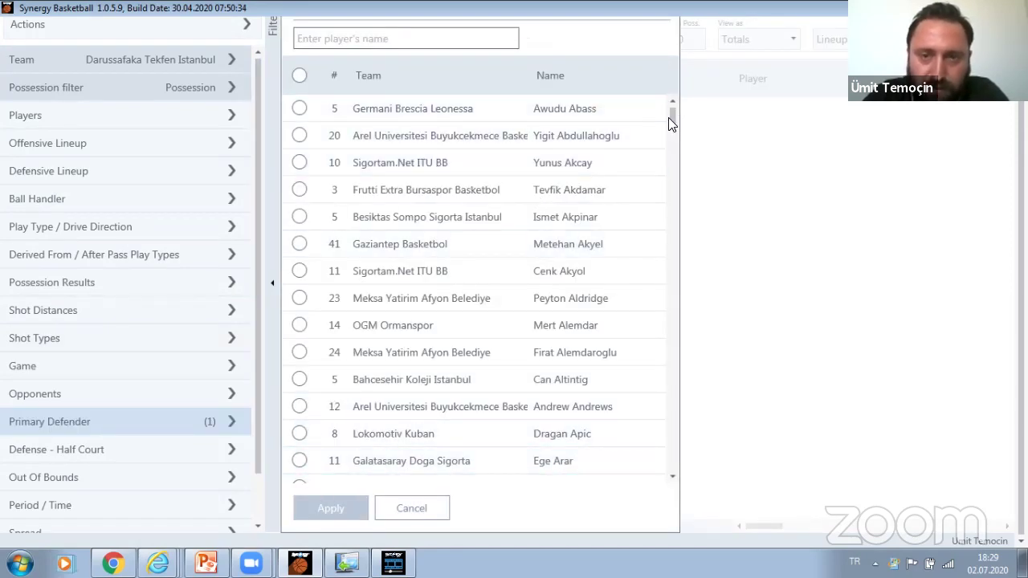
drag(671, 114, 671, 133)
click(300, 193)
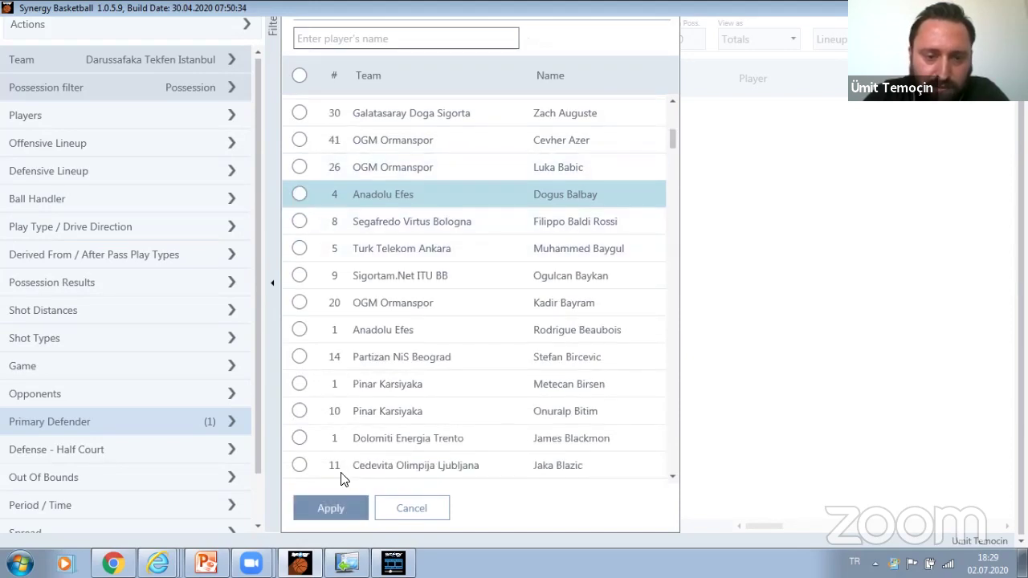
click(330, 508)
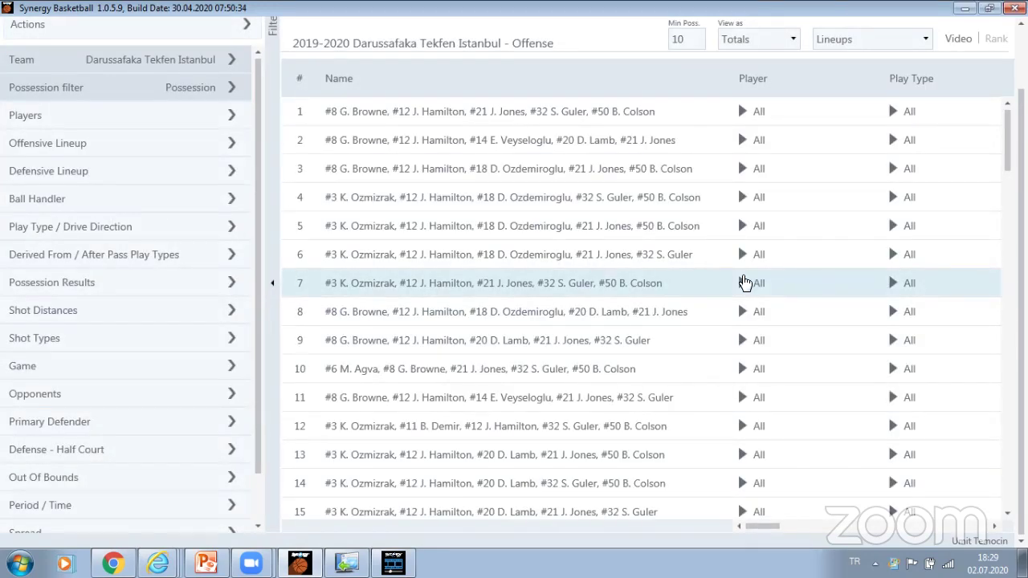
Expand the first lineup's play type breakdown and check the available View as options
click(743, 283)
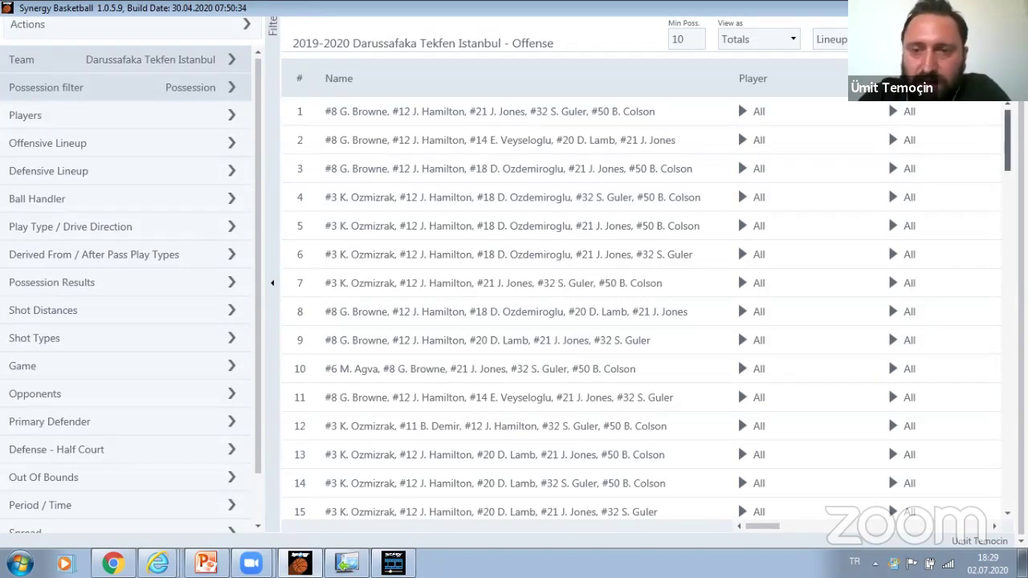
drag(1005, 143, 1005, 142)
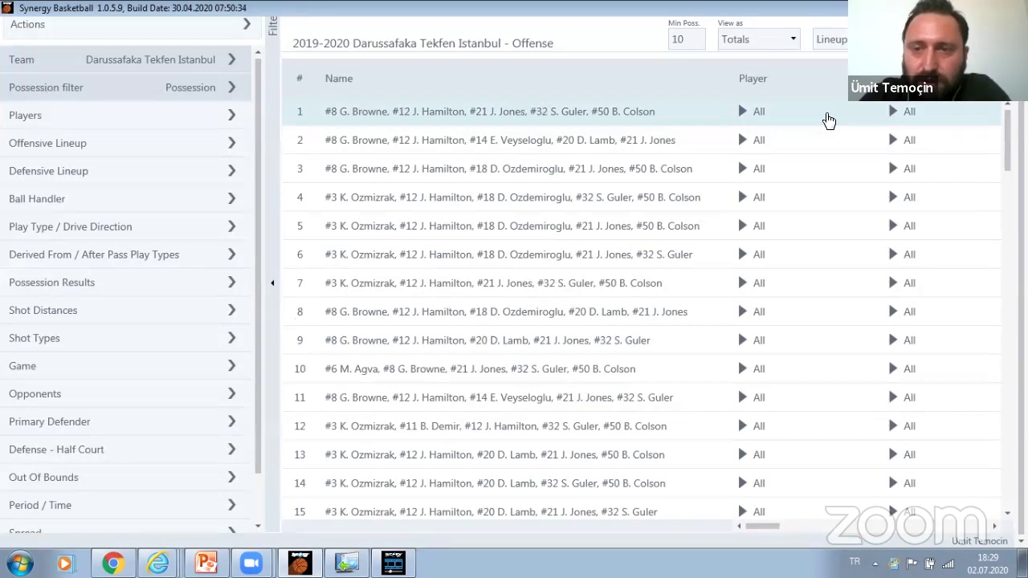
click(891, 112)
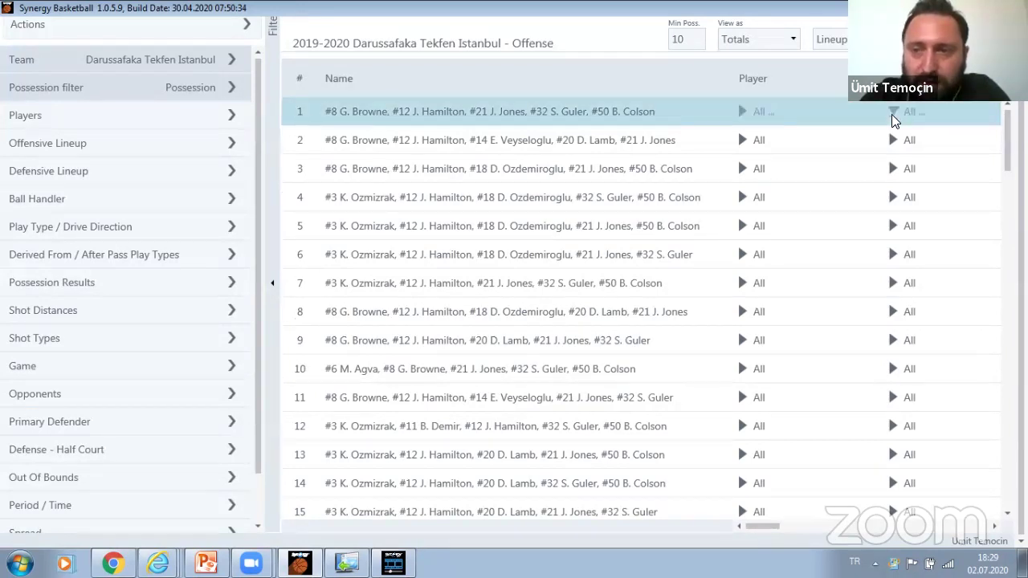
click(791, 40)
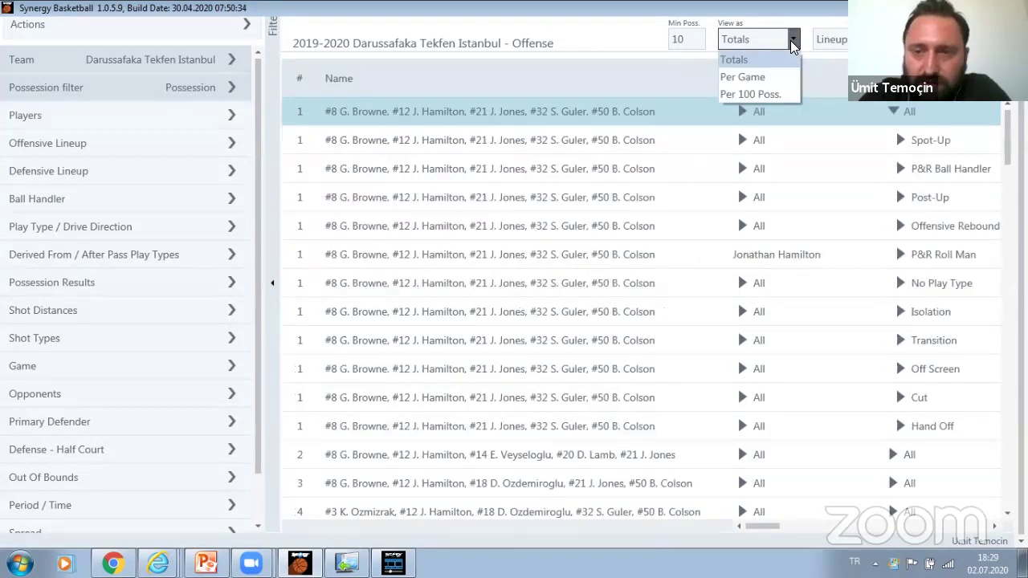
click(789, 36)
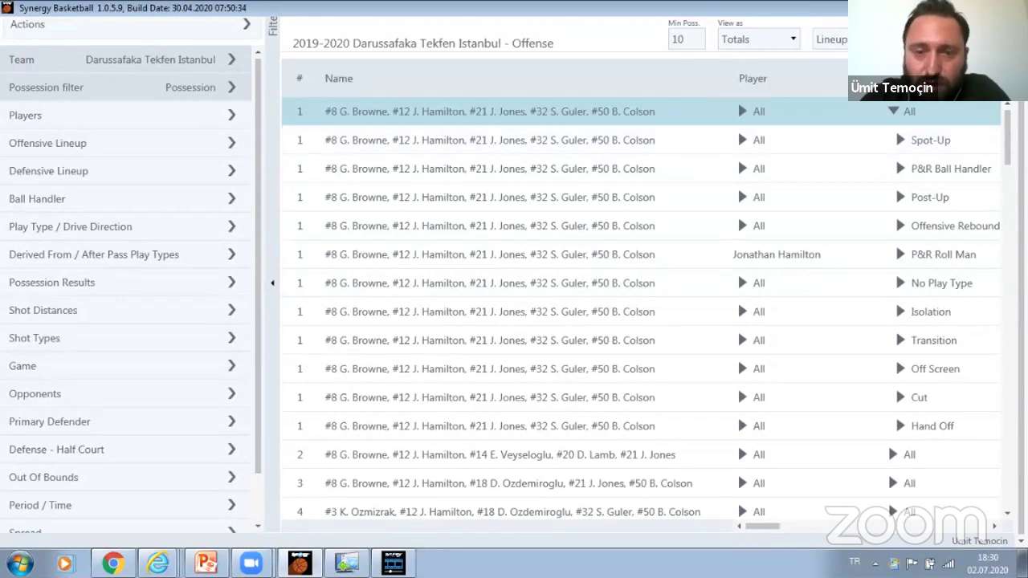
Examine the ranked list of Darussafaka lineups and collapse the first lineup's play type breakdown
scroll(894, 128, down, 1)
scroll(887, 483, down, 5)
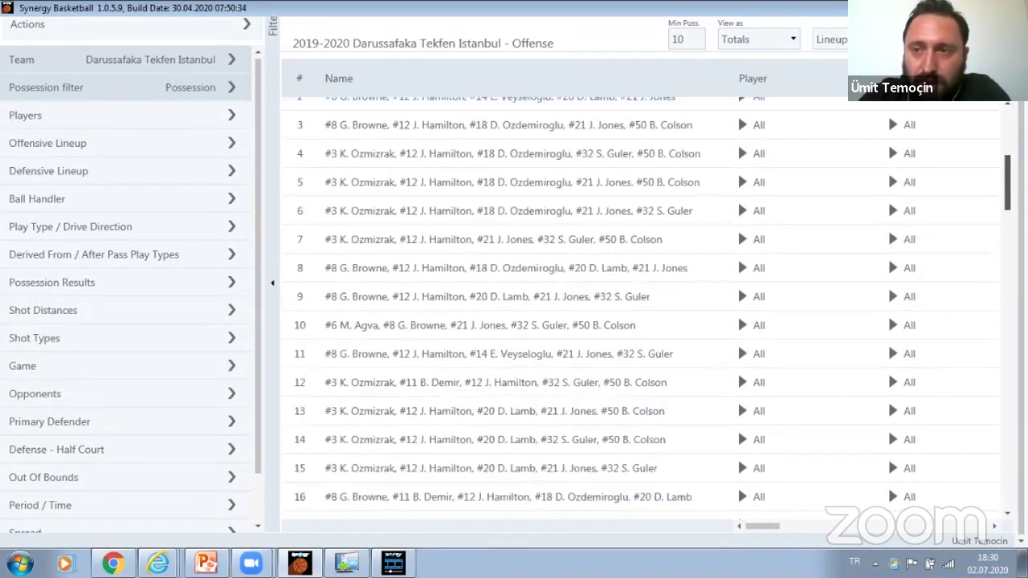
click(834, 39)
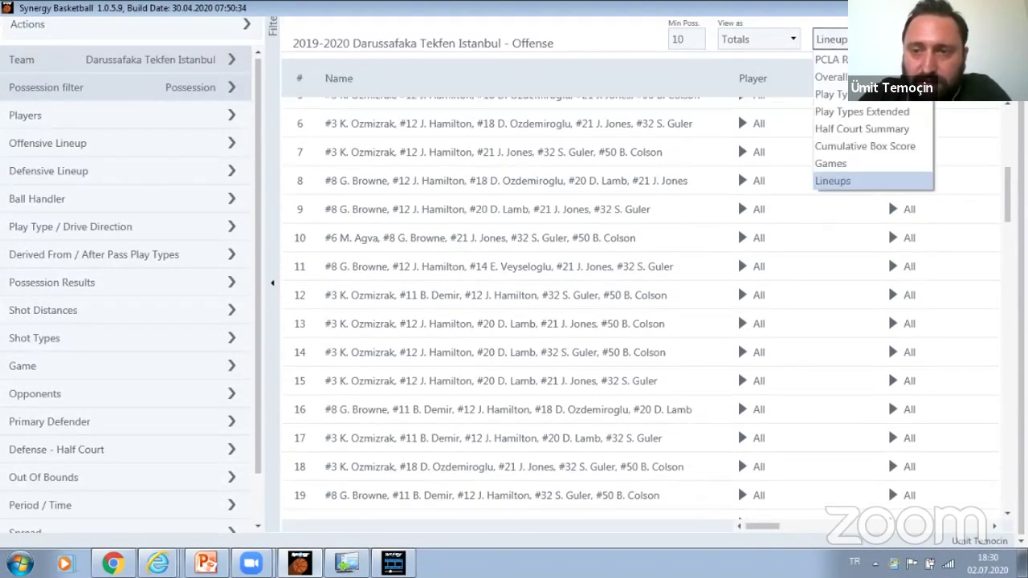
click(787, 7)
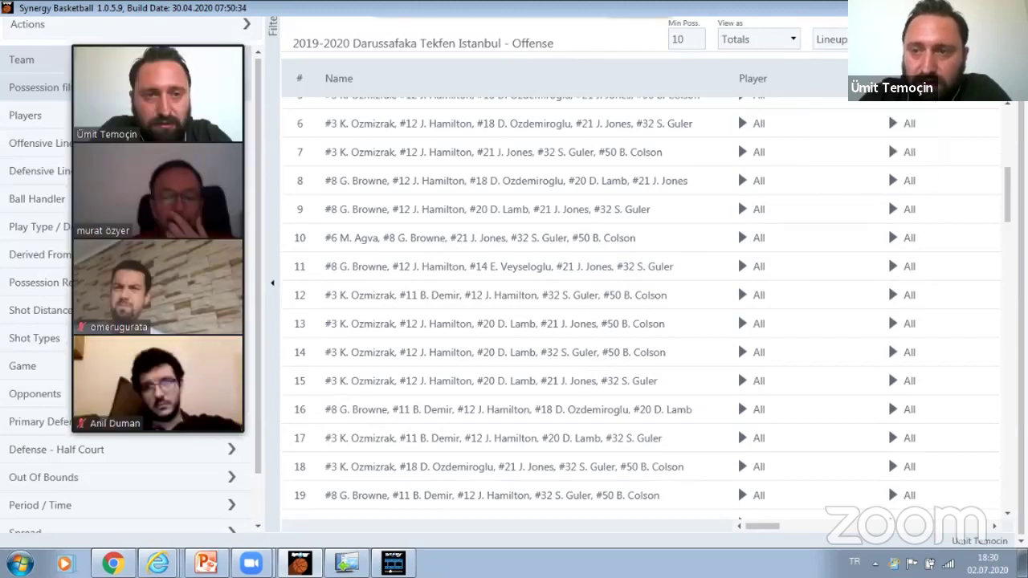
scroll(1005, 213, down, 4)
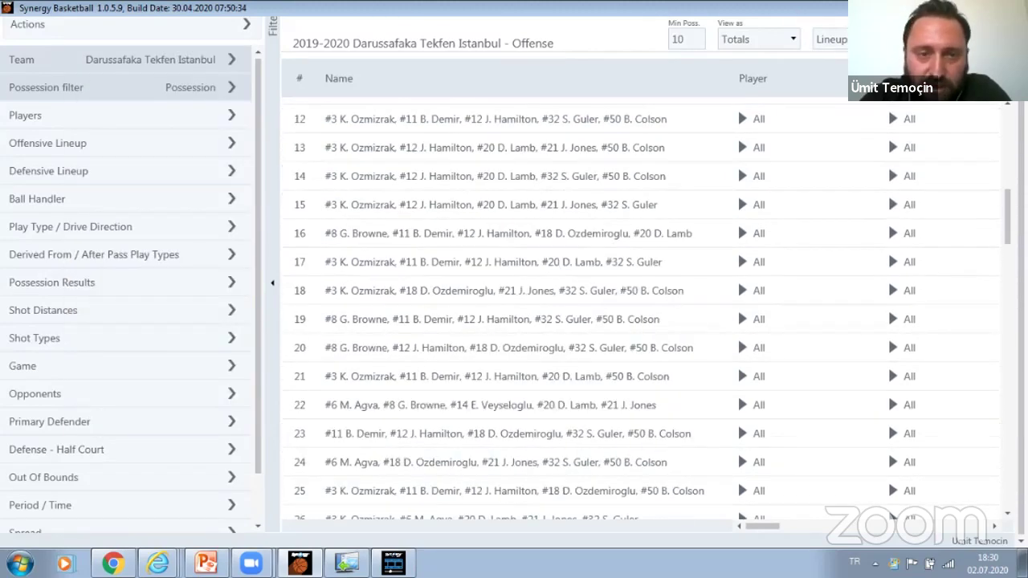
scroll(643, 305, down, 8)
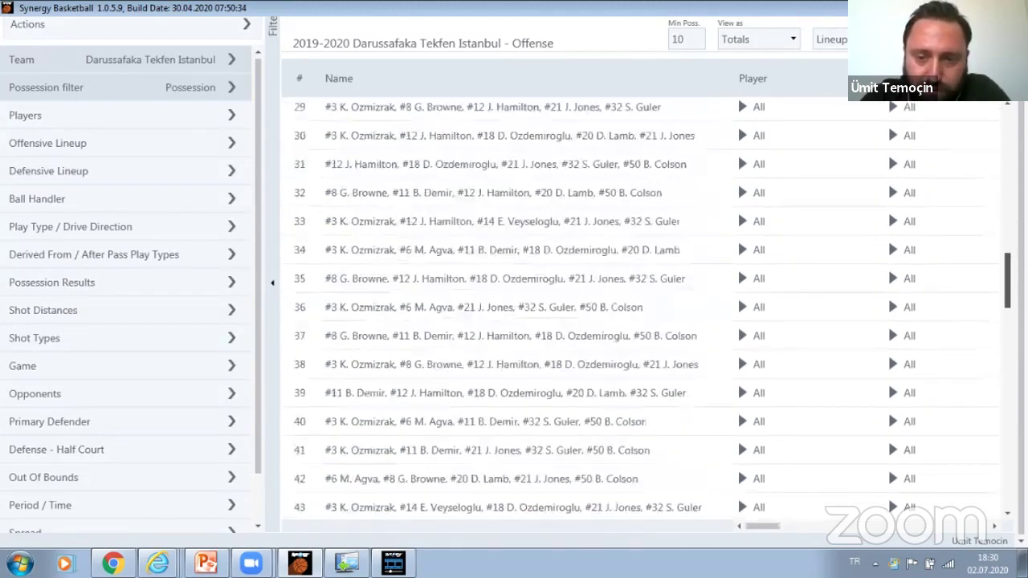
scroll(887, 485, up, 15)
scroll(737, 108, up, 2)
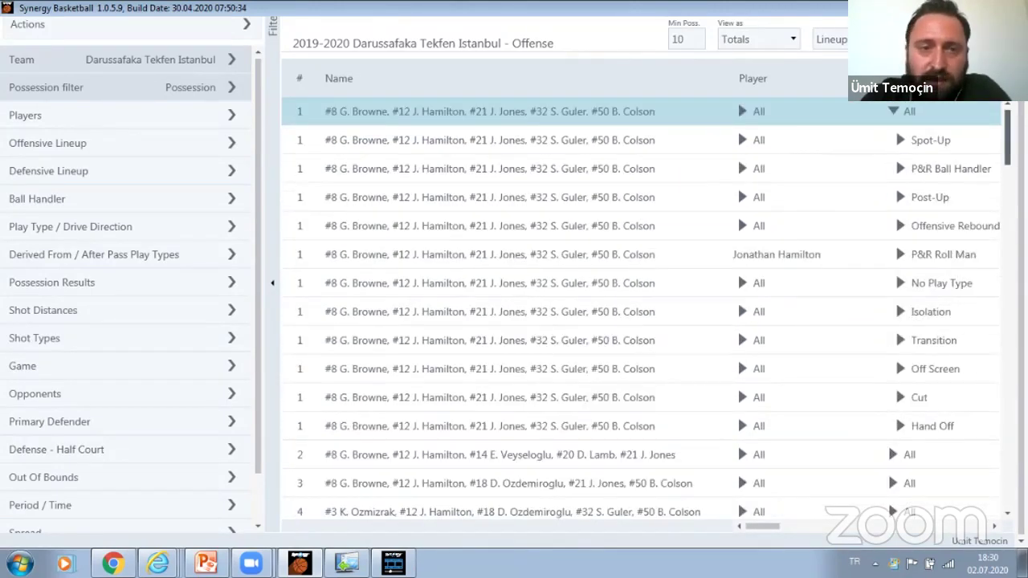
click(896, 112)
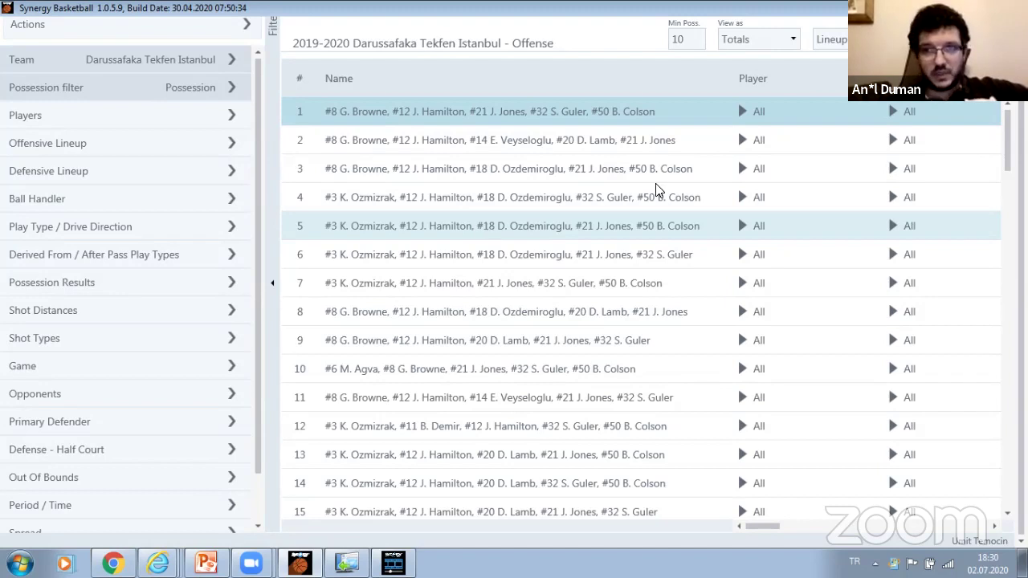
Compare the lineup ranking in the Per Game and Per 100 Poss. views, returning to Totals
click(745, 46)
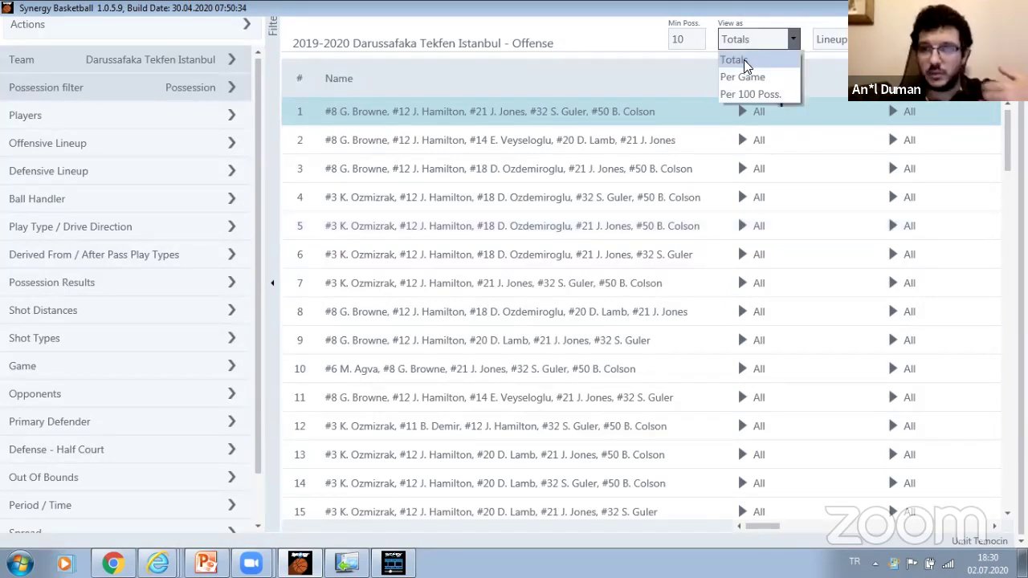
click(742, 76)
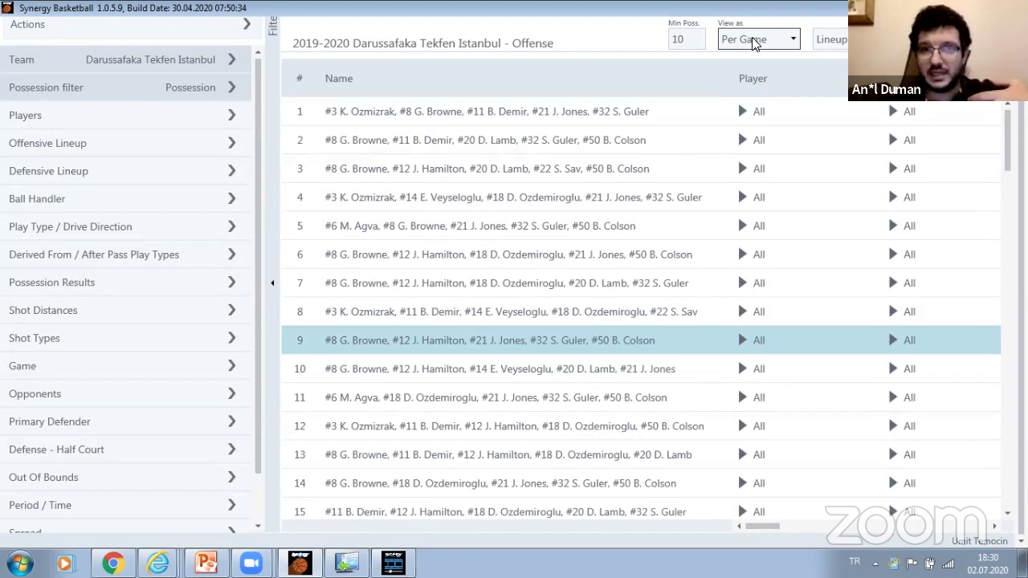
click(751, 37)
click(753, 91)
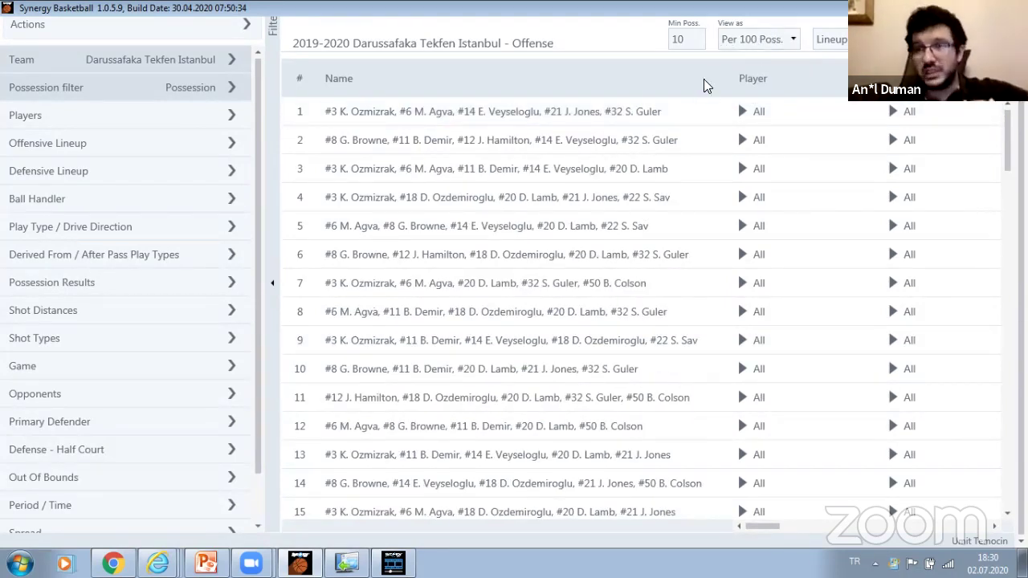
click(746, 40)
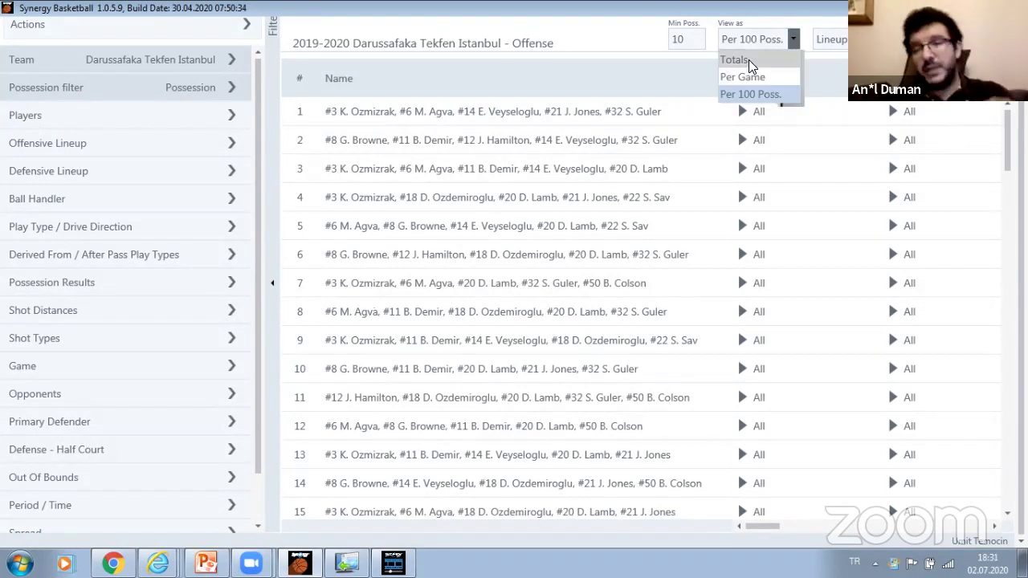
click(749, 59)
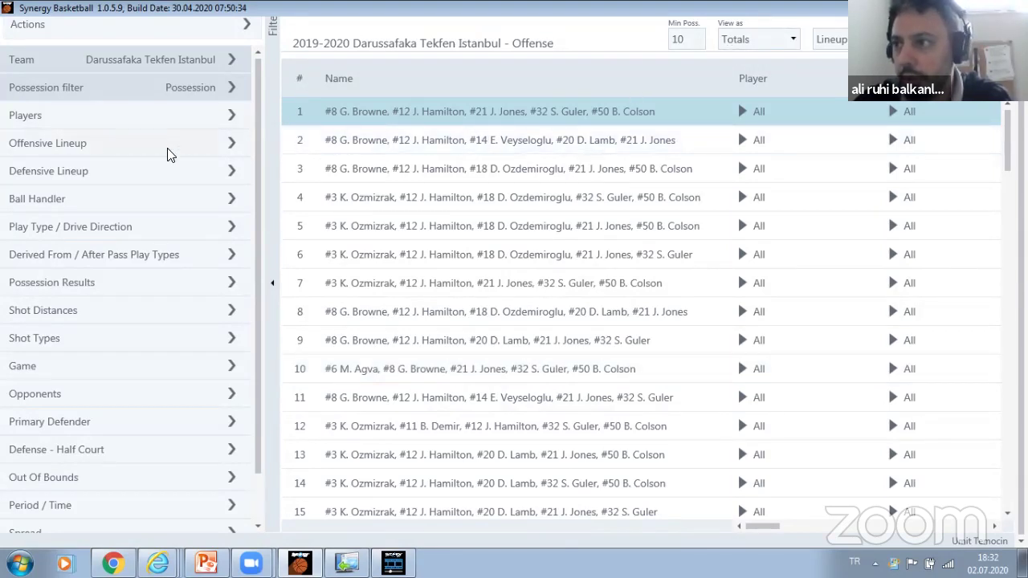
Review the player lists with On Court and Off Court options in the Offensive Lineup and Defensive Lineup filters
click(236, 148)
click(218, 143)
click(218, 143)
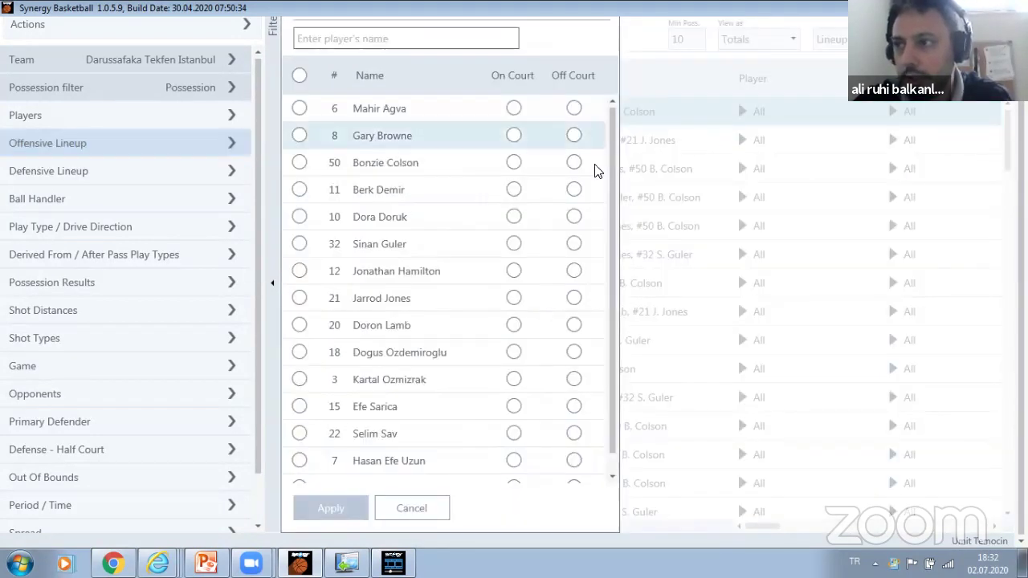
drag(609, 165, 614, 201)
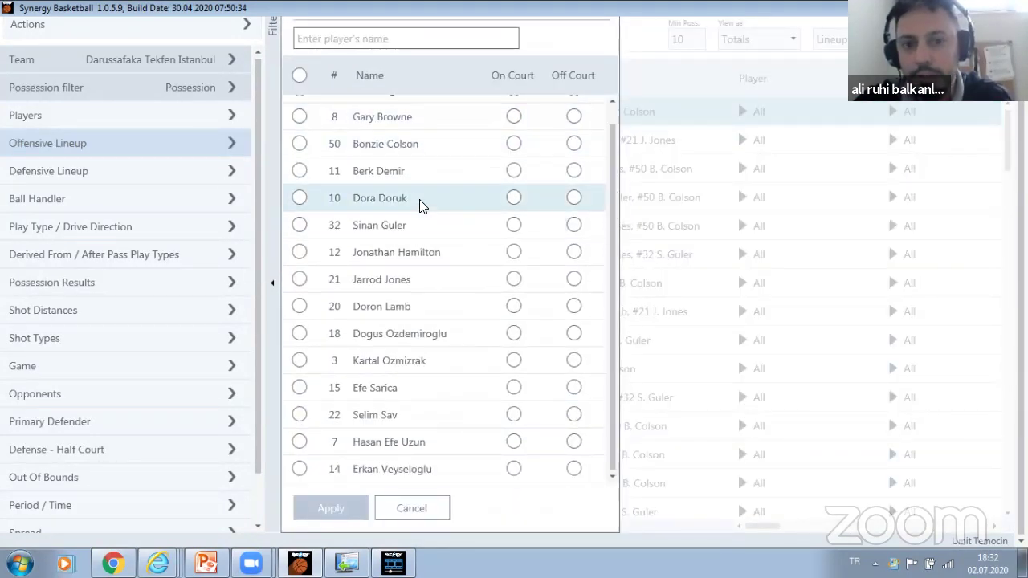
click(160, 172)
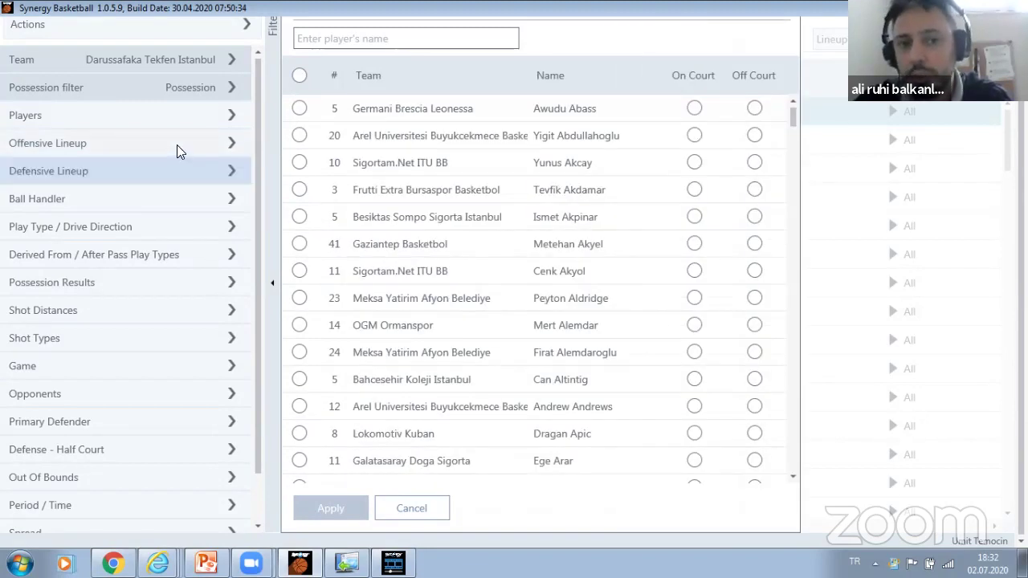
Filter the Offensive Lineup to Gary Browne, Sinan Guler, Jarrod Jones, Jonathan Hamilton and Bonzie Colson on court
click(177, 145)
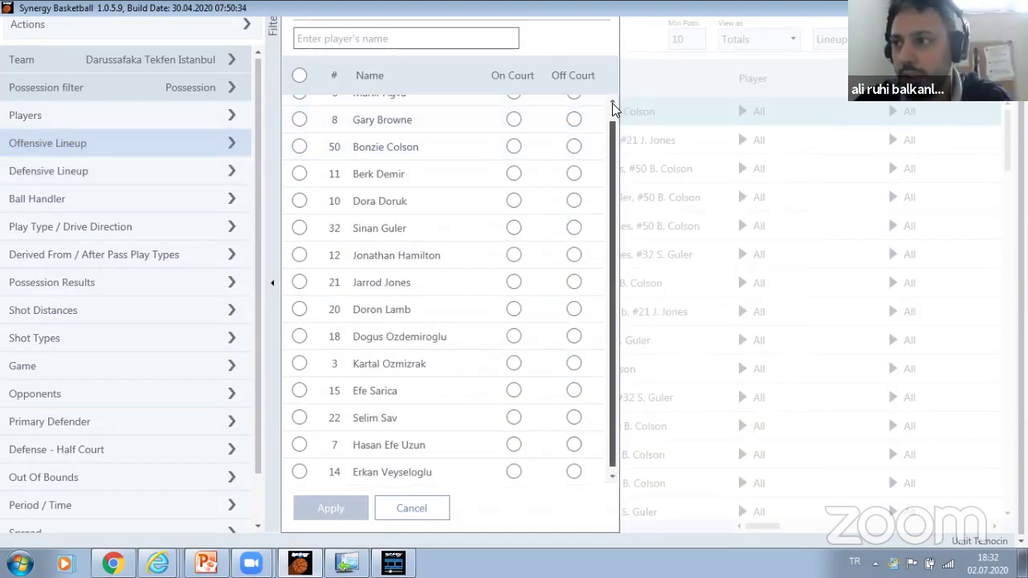
click(611, 103)
click(298, 136)
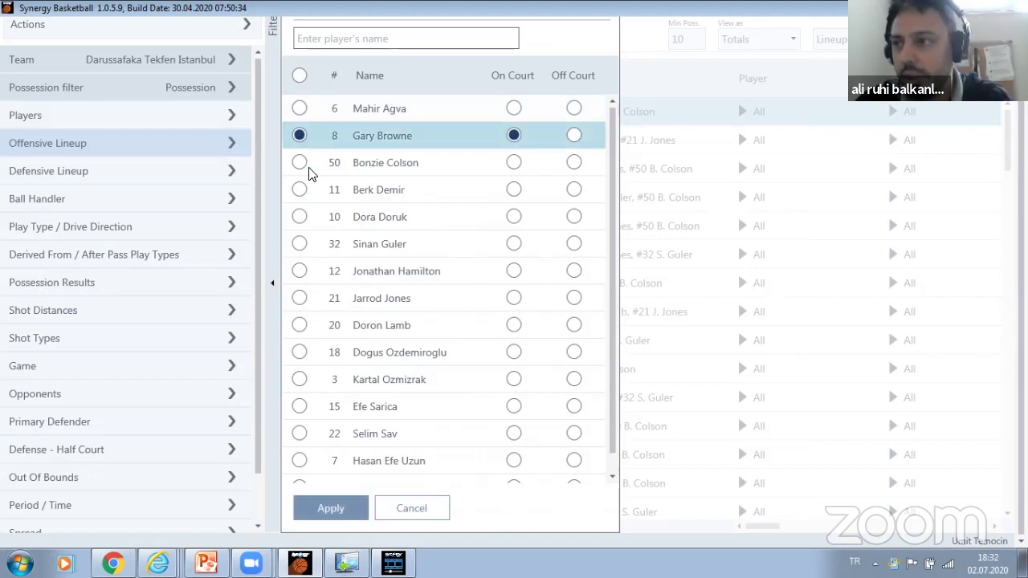
click(299, 244)
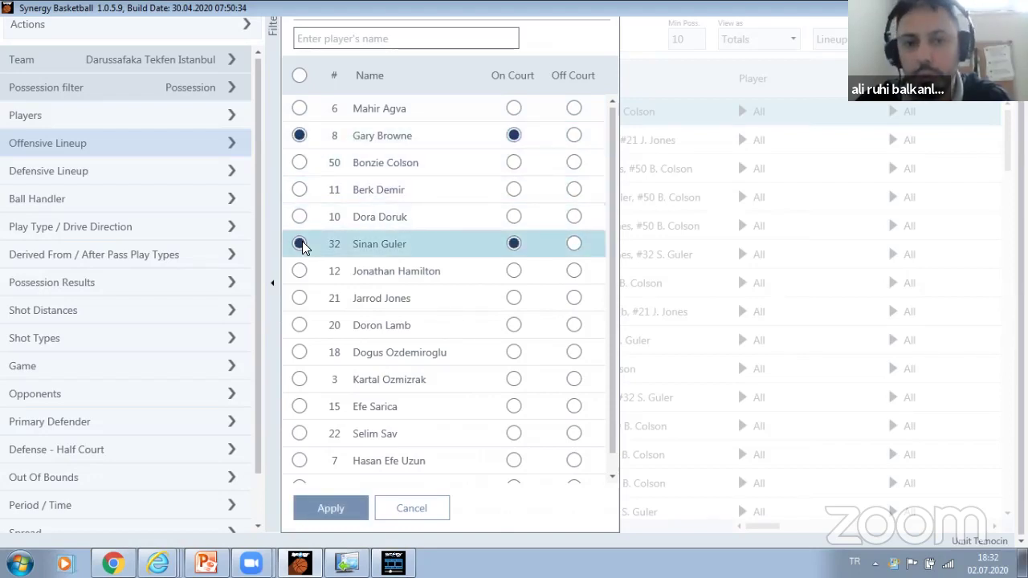
click(298, 297)
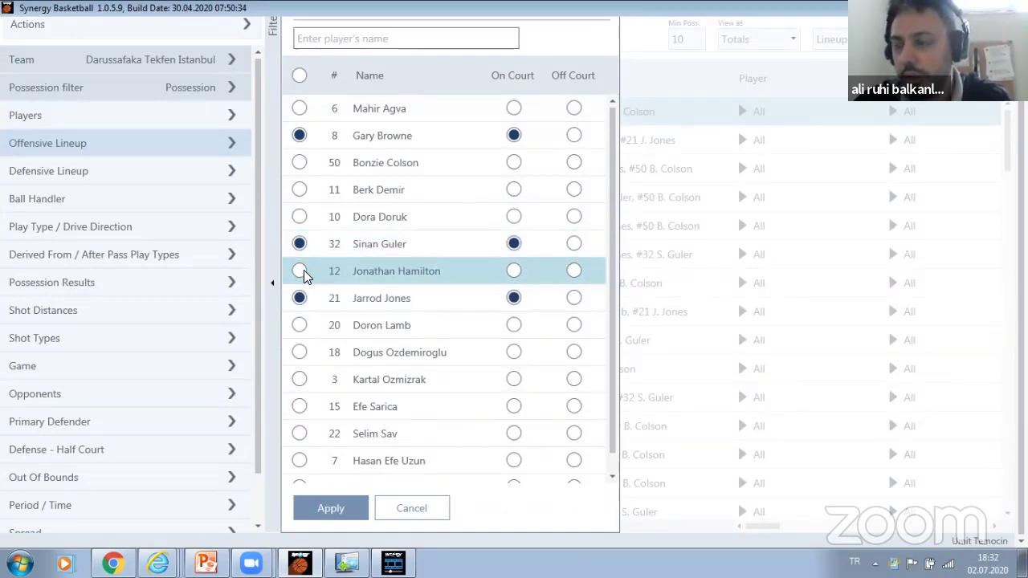
click(301, 270)
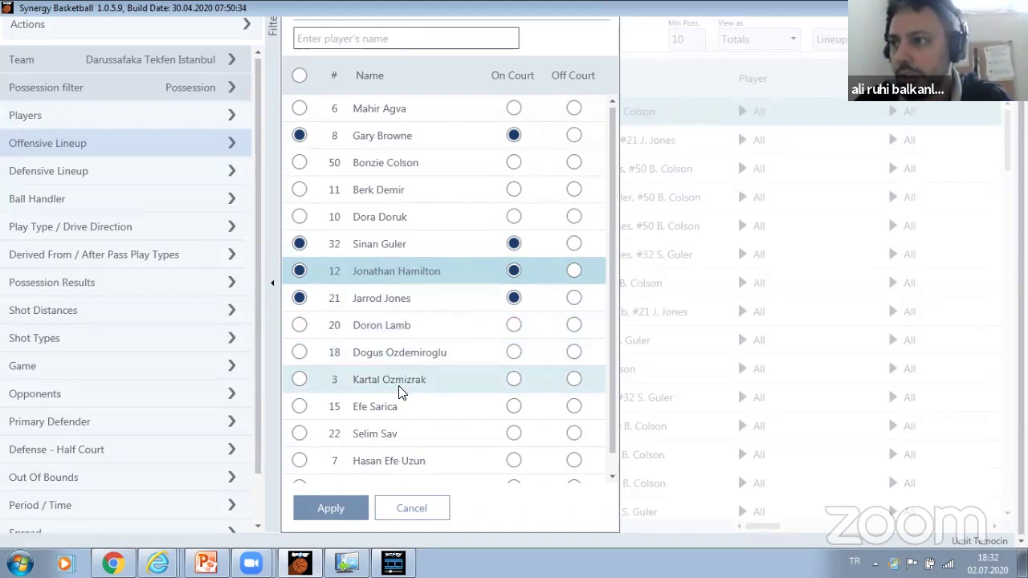
scroll(622, 323, down, 1)
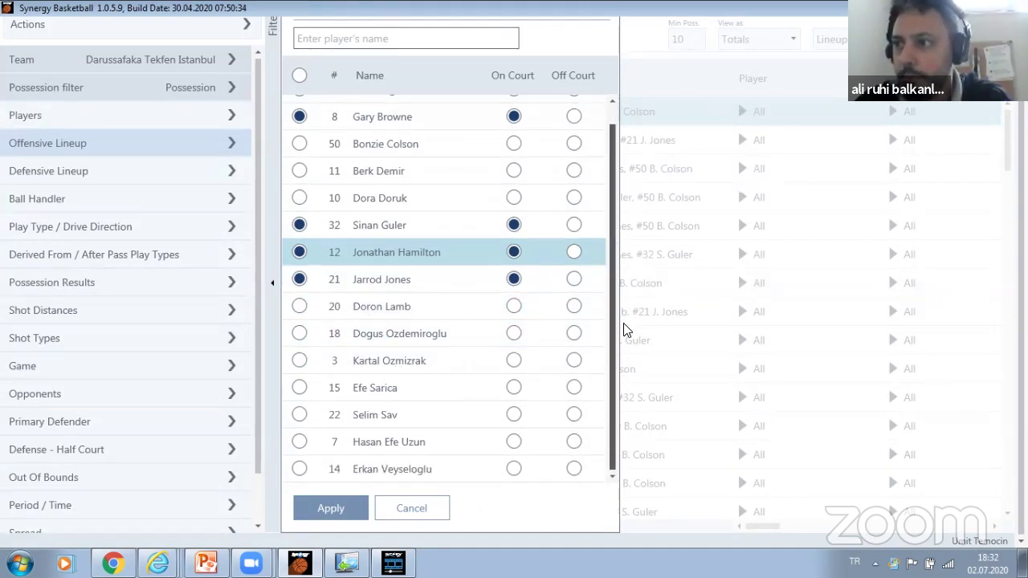
scroll(619, 265, up, 1)
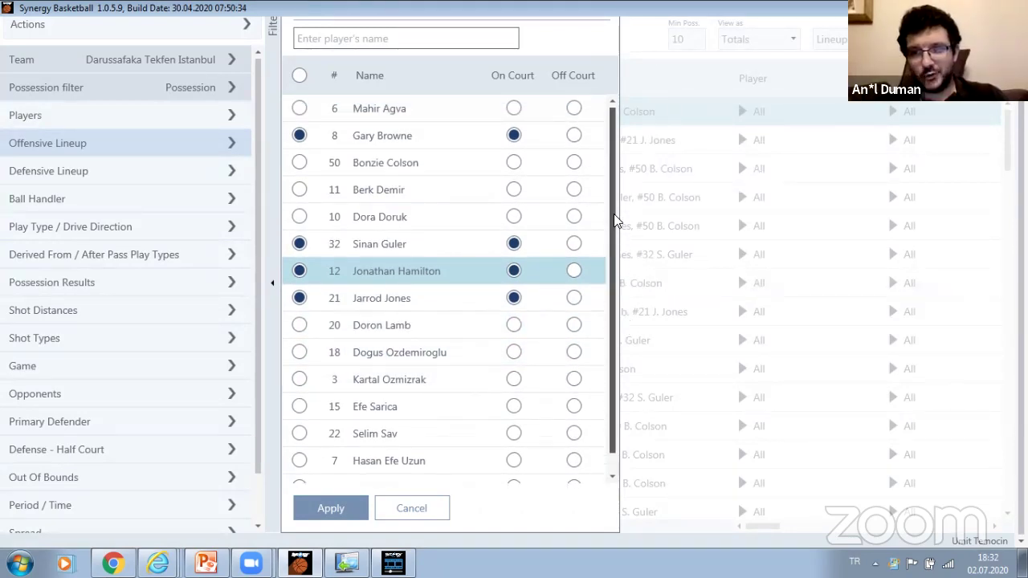
click(299, 164)
click(334, 507)
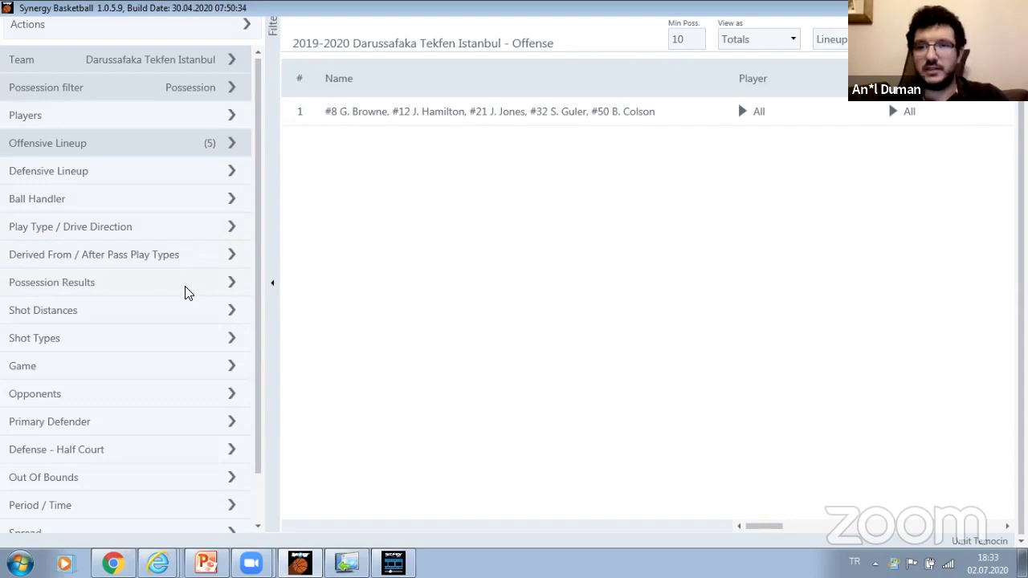
Replace Bonzie Colson with Doron Lamb in the Offensive Lineup filter and apply it
drag(259, 301, 259, 397)
scroll(253, 310, up, 2)
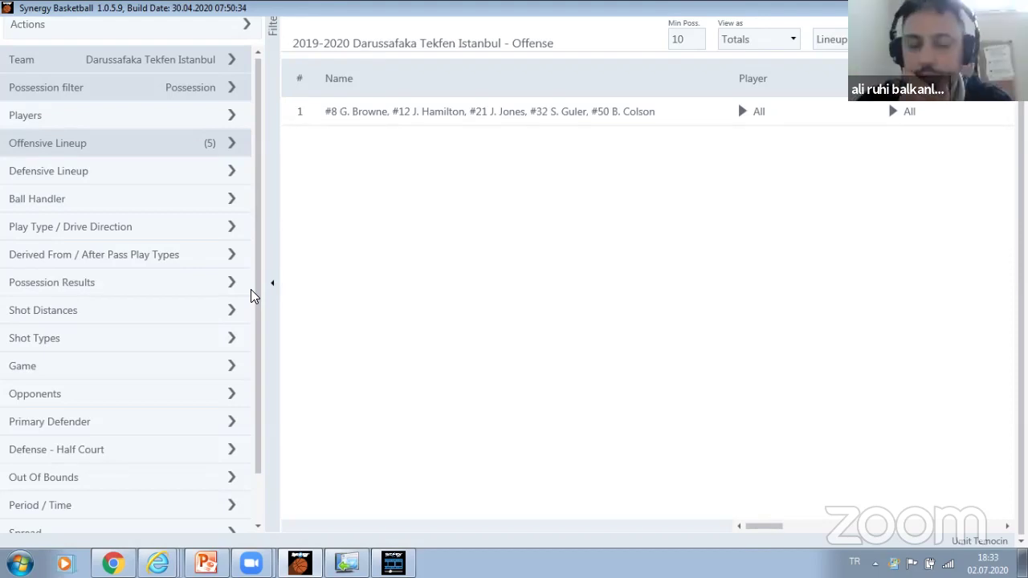
click(157, 143)
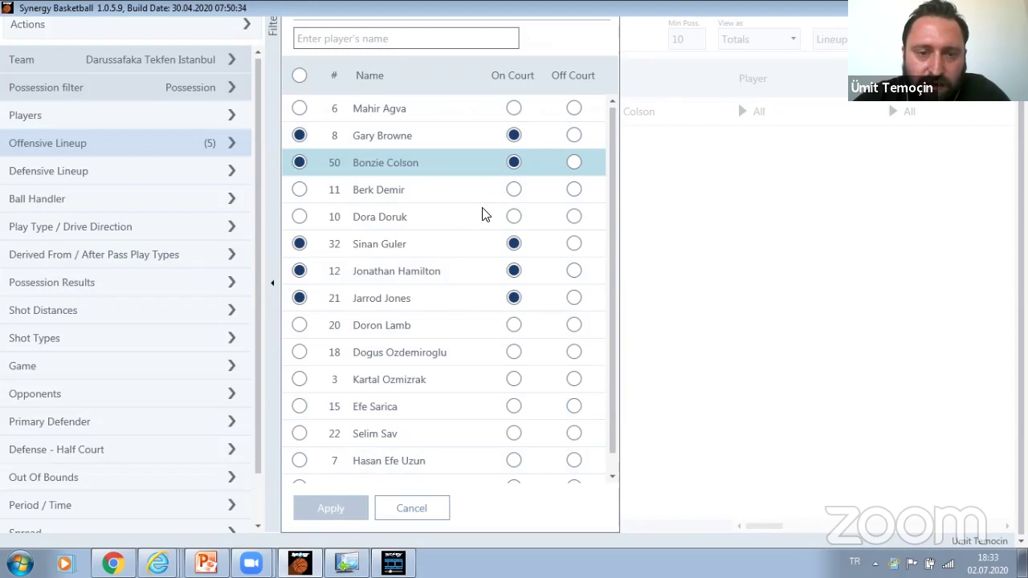
click(299, 163)
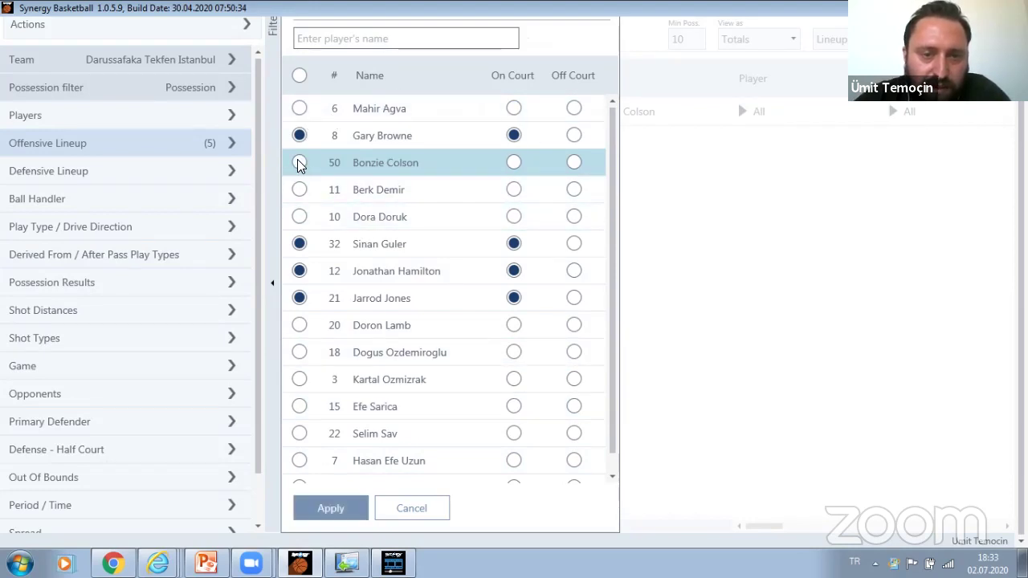
click(302, 326)
click(326, 506)
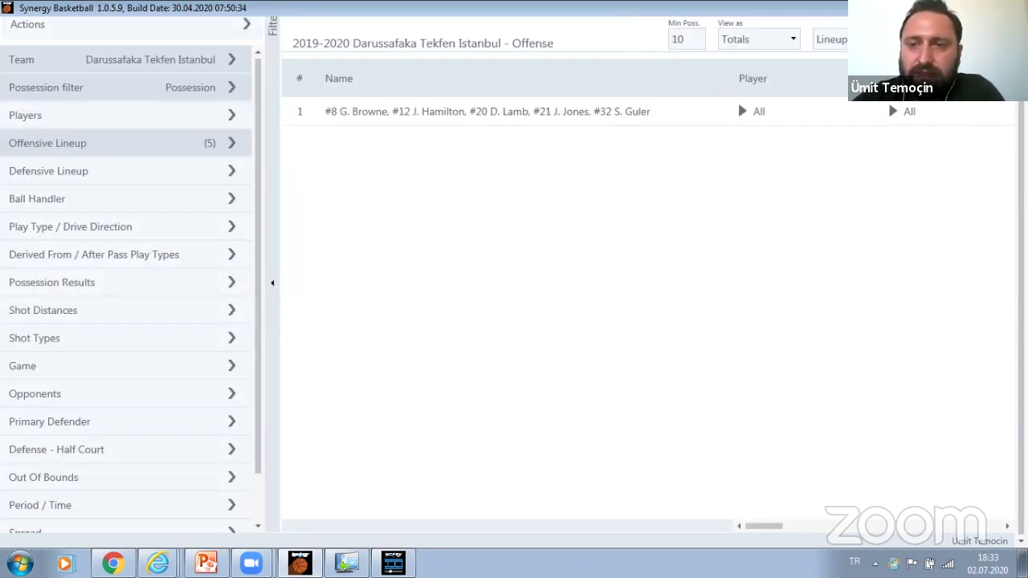
Break the lineup down by player and play type, expanding Gary Browne's P&R Ball Handler and Sinan Guler's Right P&R and Left P&R
click(757, 115)
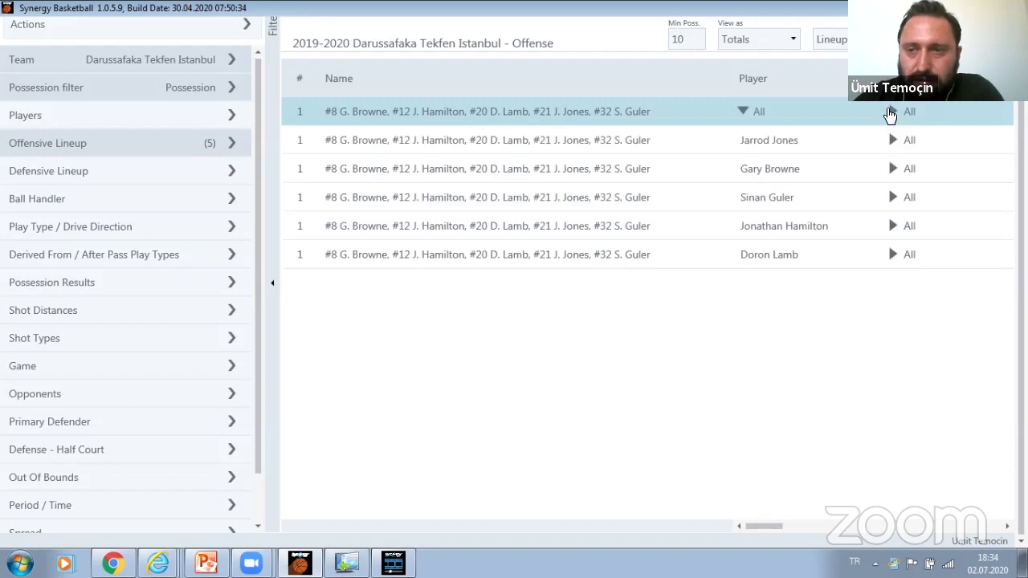
click(890, 114)
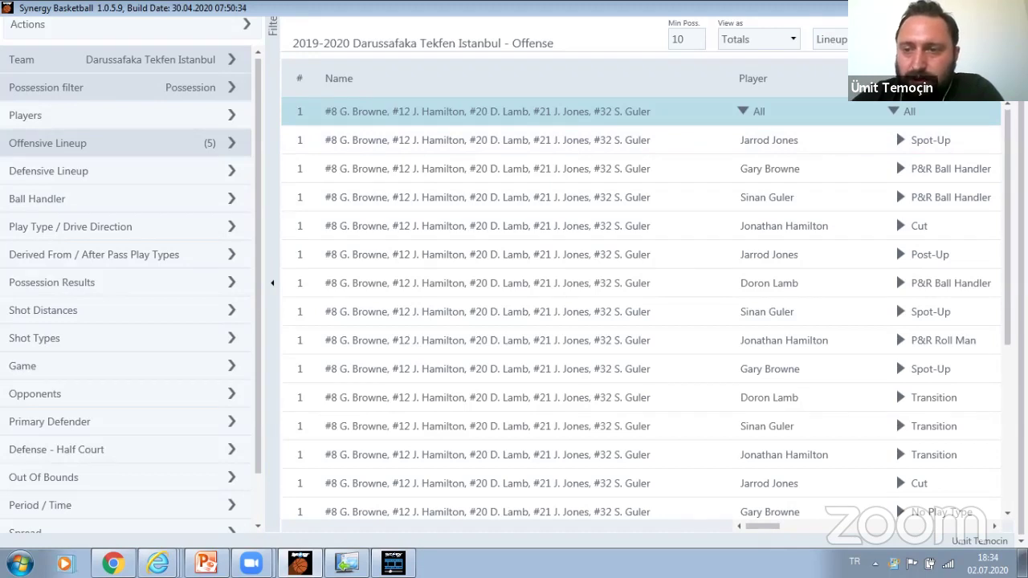
click(900, 169)
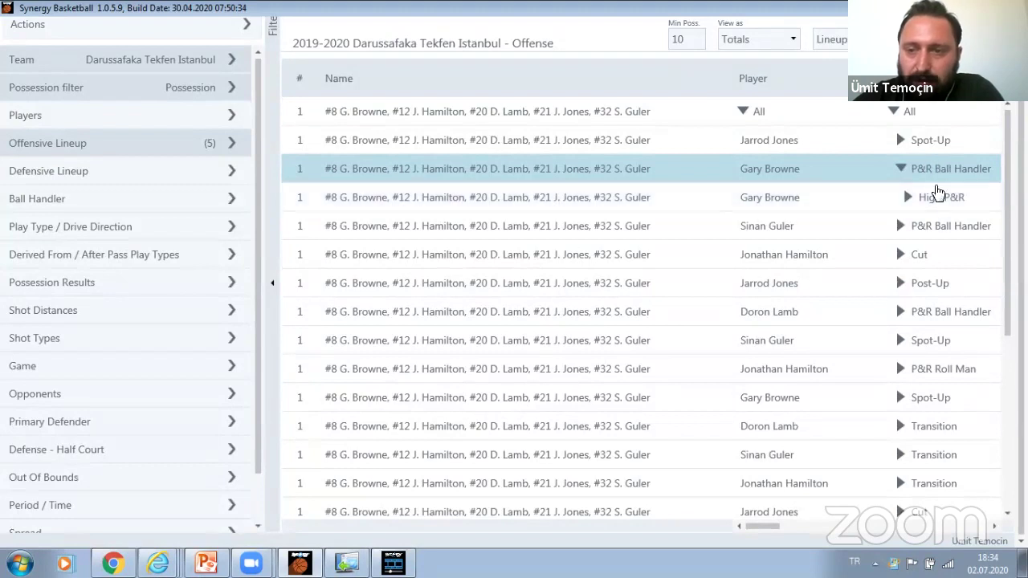
click(900, 227)
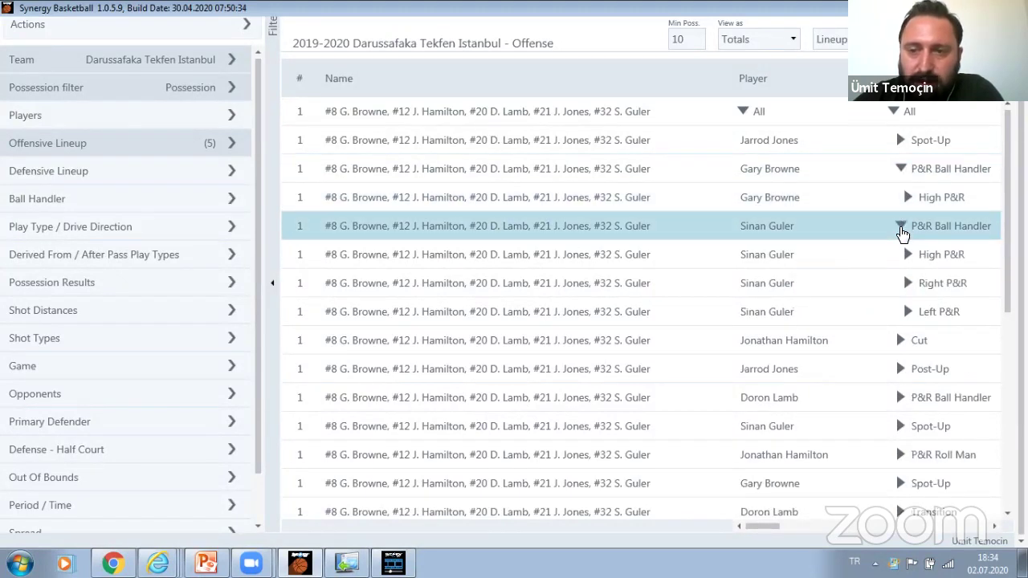
click(943, 293)
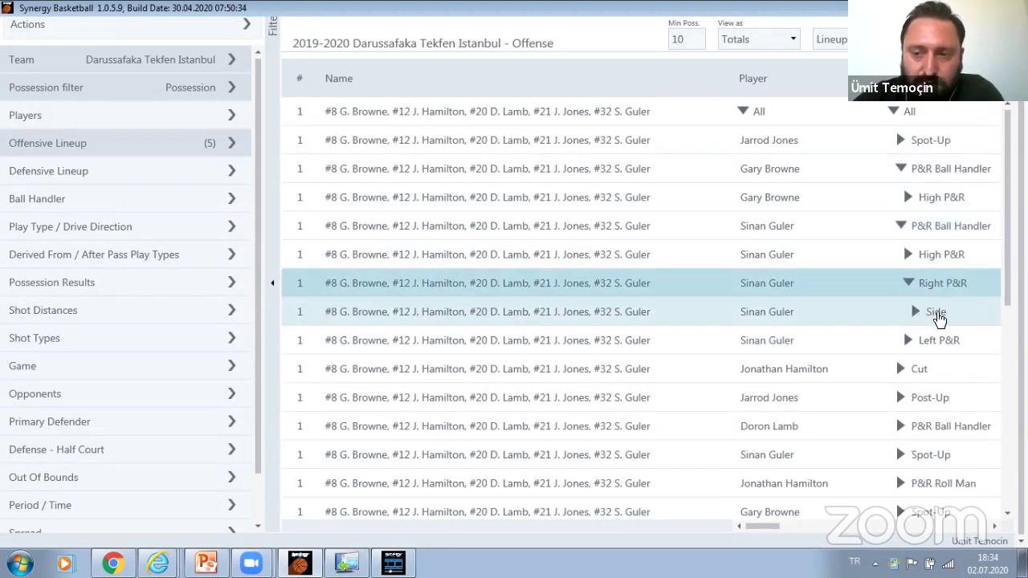
click(924, 340)
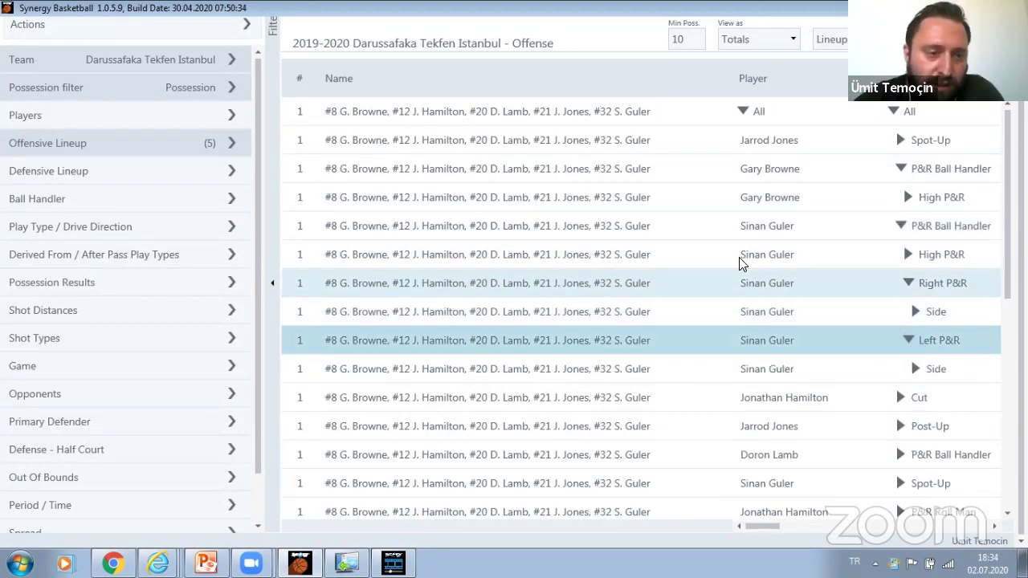
Review the remaining possession filters and the Period / Time quarter and overtime limits without applying any
drag(259, 275, 256, 249)
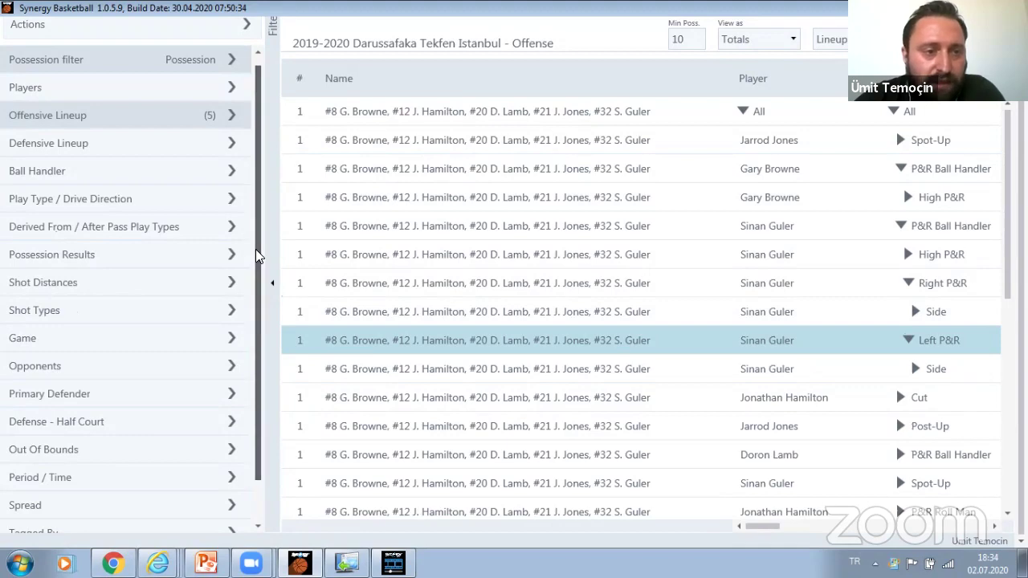
click(193, 152)
click(193, 151)
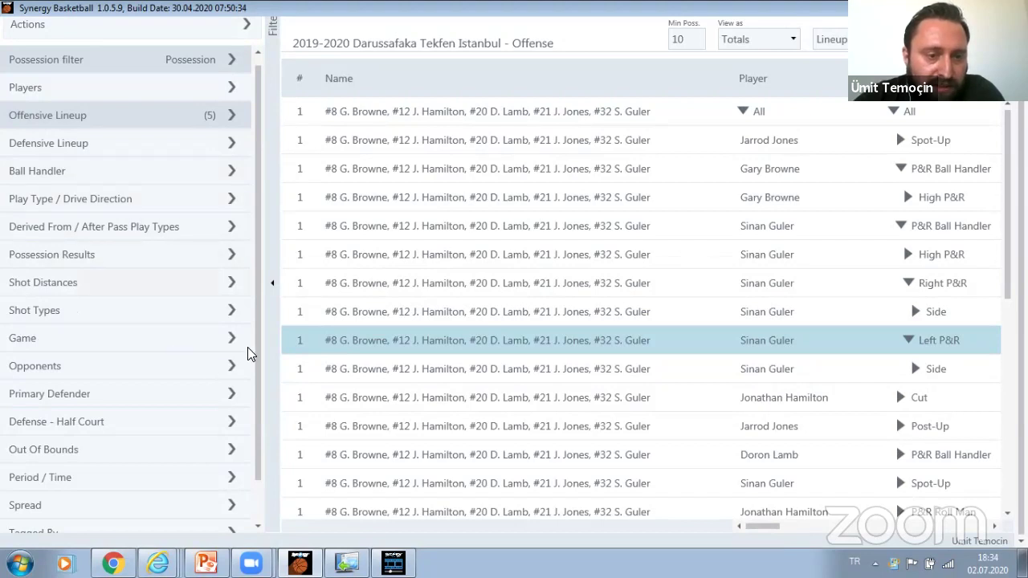
drag(257, 372, 259, 400)
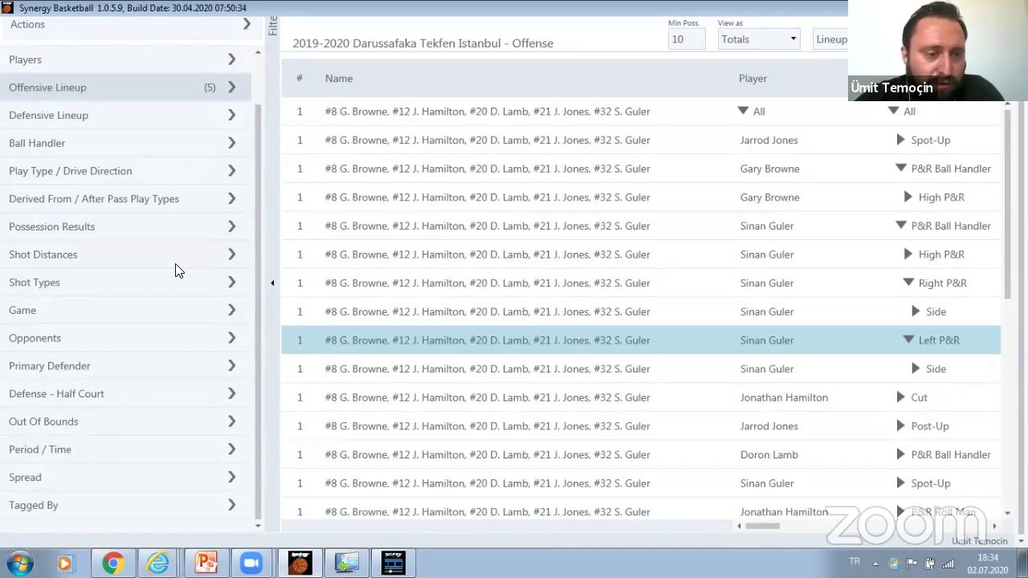
click(145, 446)
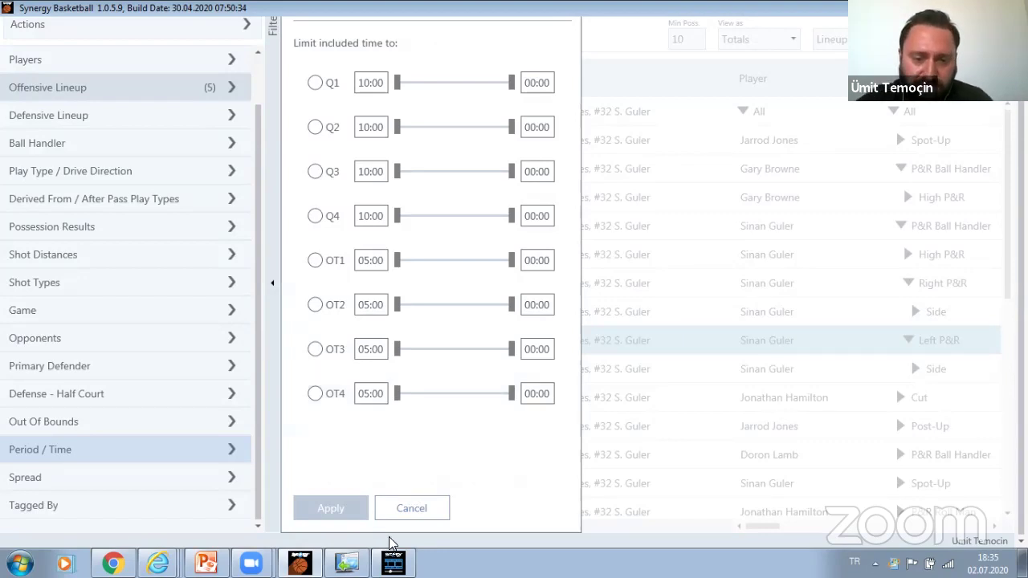
click(411, 508)
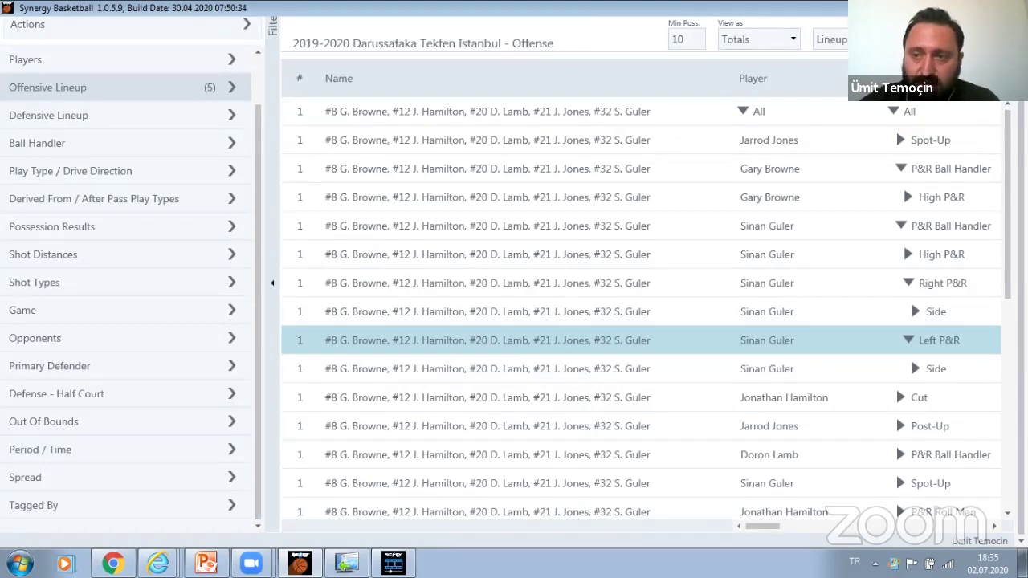
scroll(895, 471, up, 1)
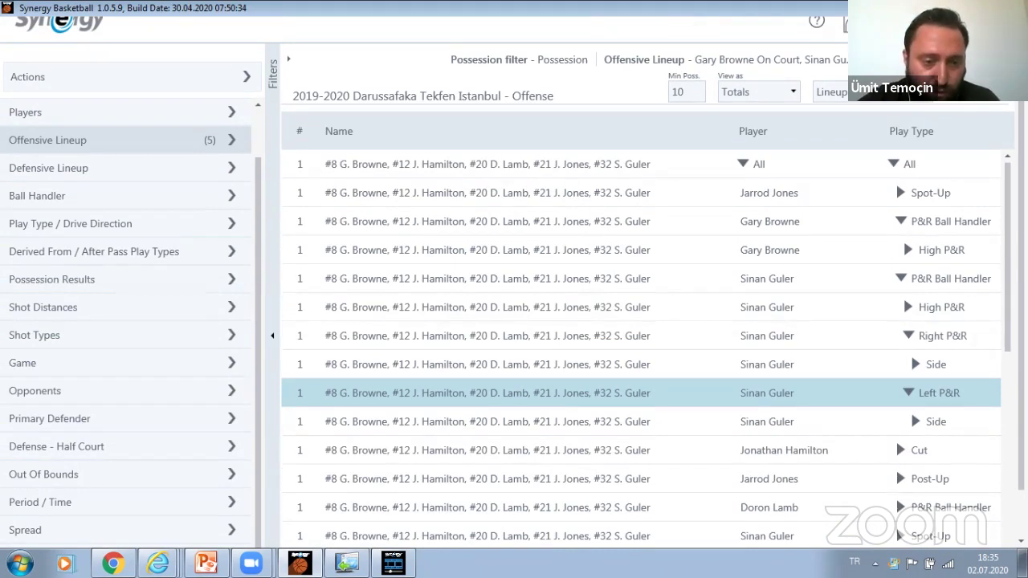
Switch to Internet Explorer and open the Analytics Scouting Report from the Synergy Select Game page
mouse_move(157, 563)
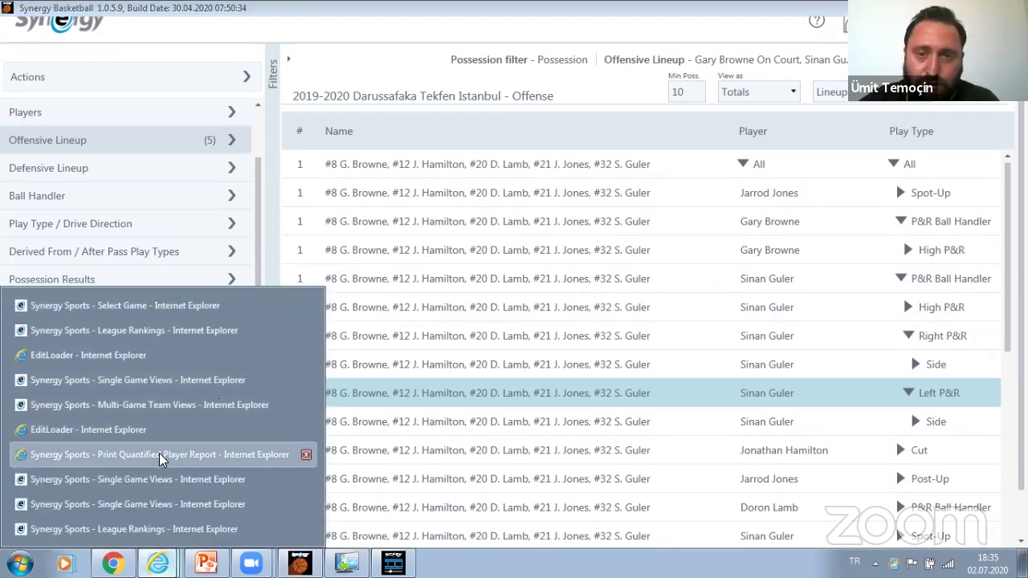
click(159, 455)
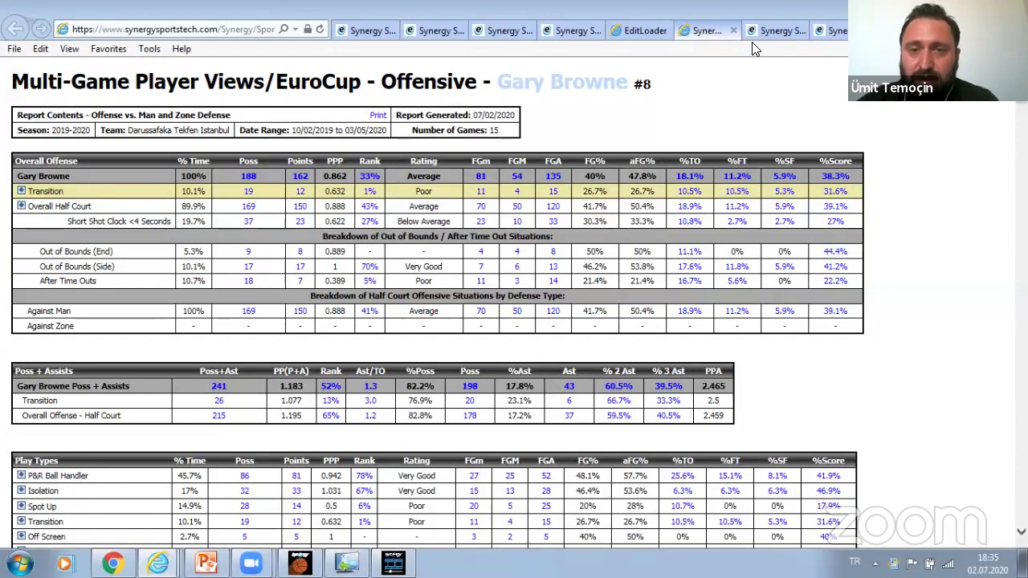
click(751, 40)
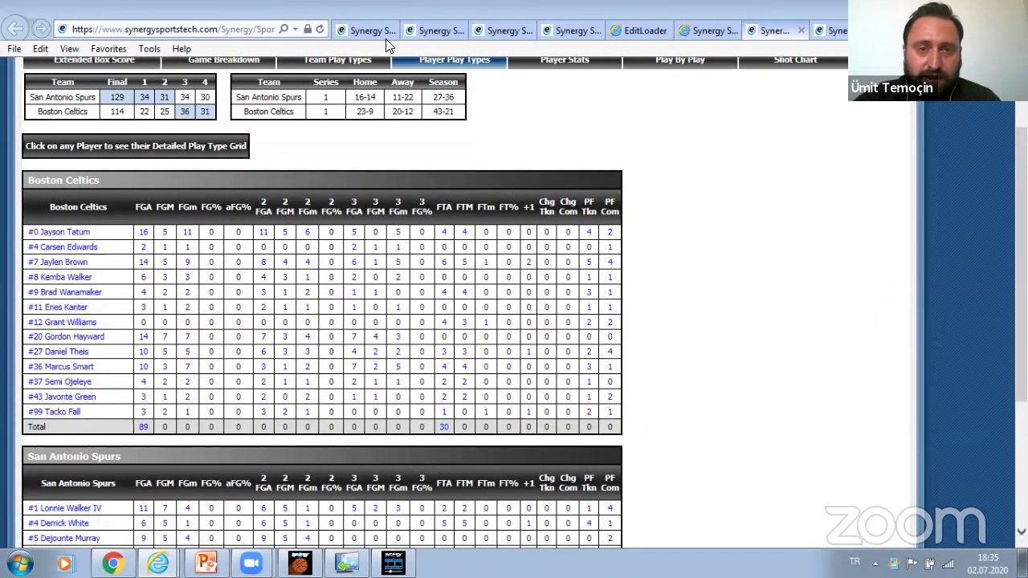
click(355, 29)
mouse_move(441, 67)
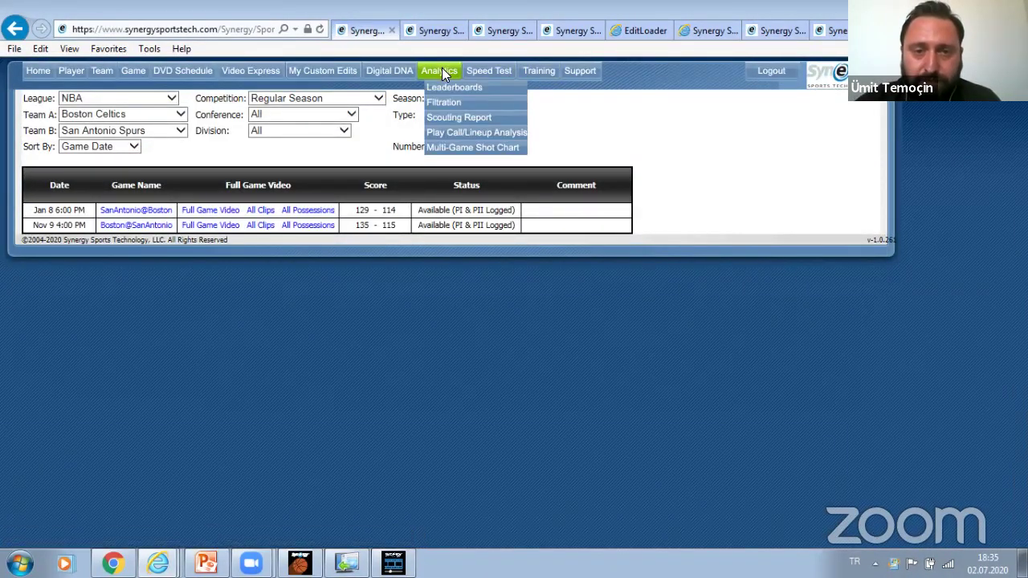
click(452, 119)
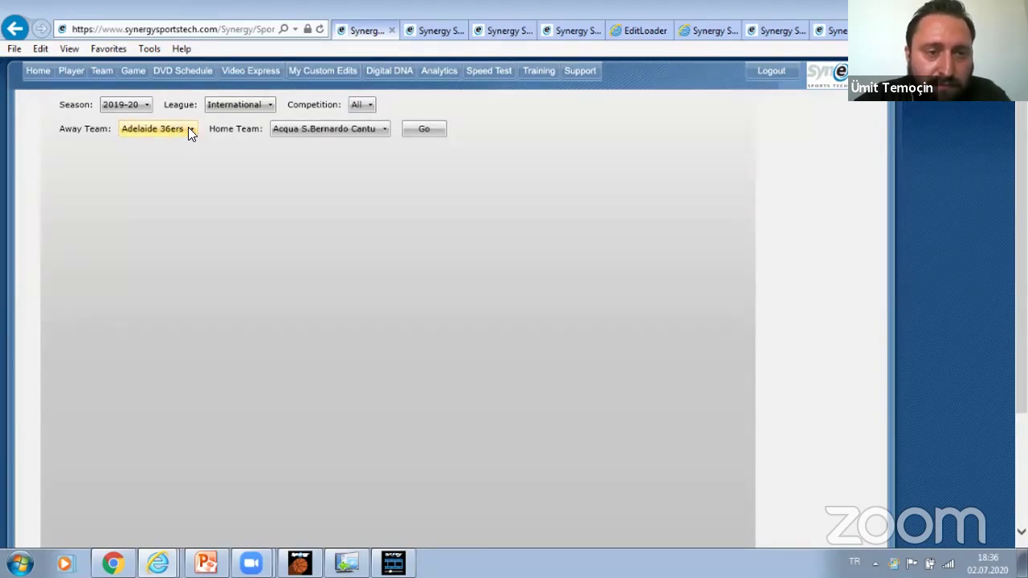
Generate the scouting report with Anadolu Efes as the away team and Darussafaka Tekfen Istanbul as the home team
click(189, 131)
key(a)
key(n)
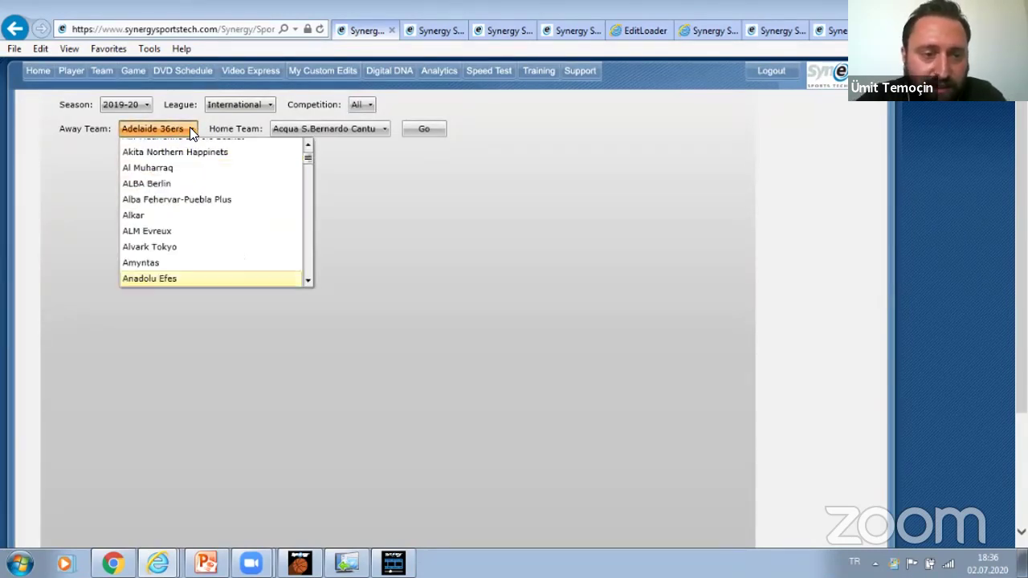
key(Return)
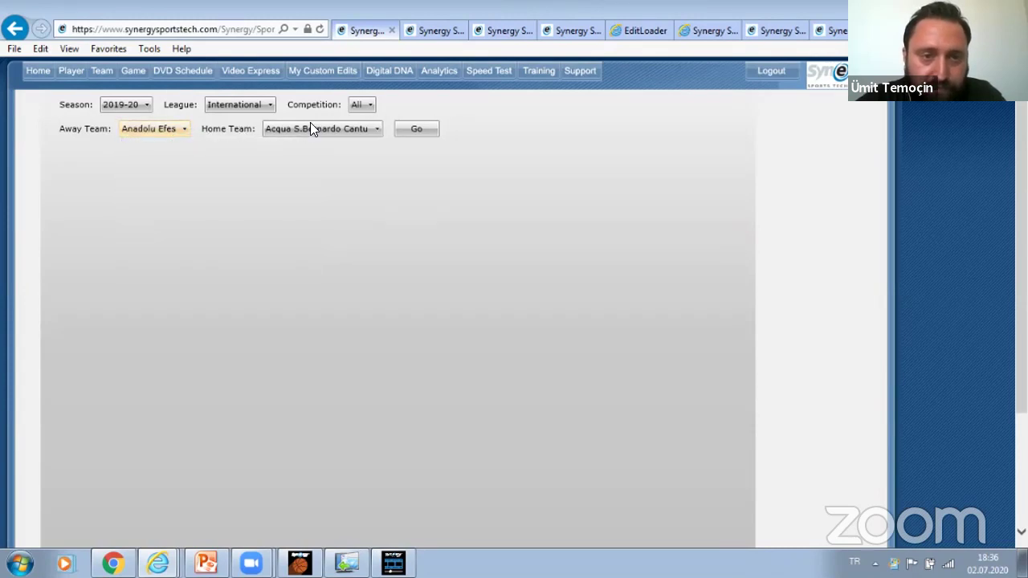
click(343, 130)
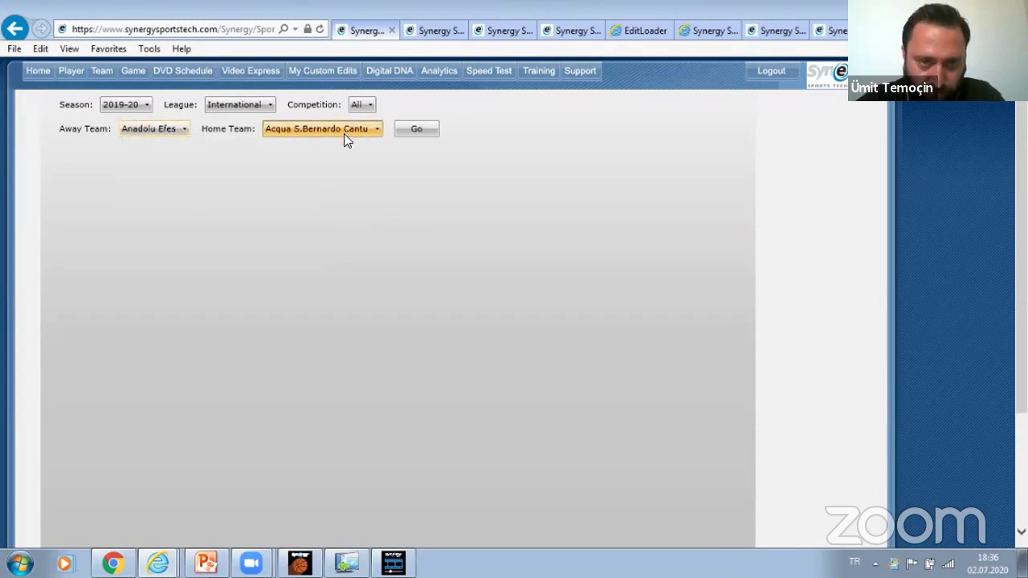
key(d)
key(a)
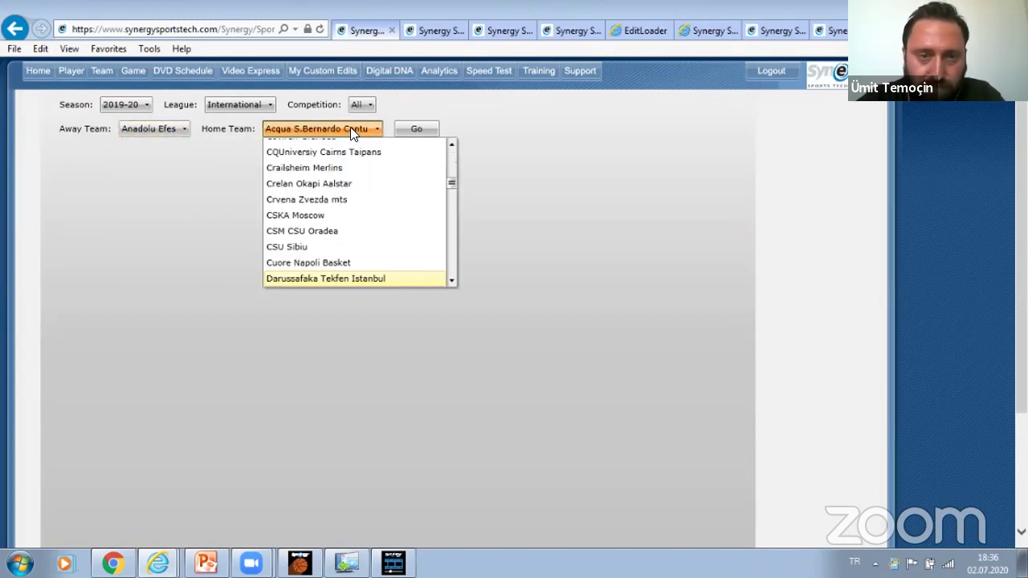
key(Return)
click(423, 130)
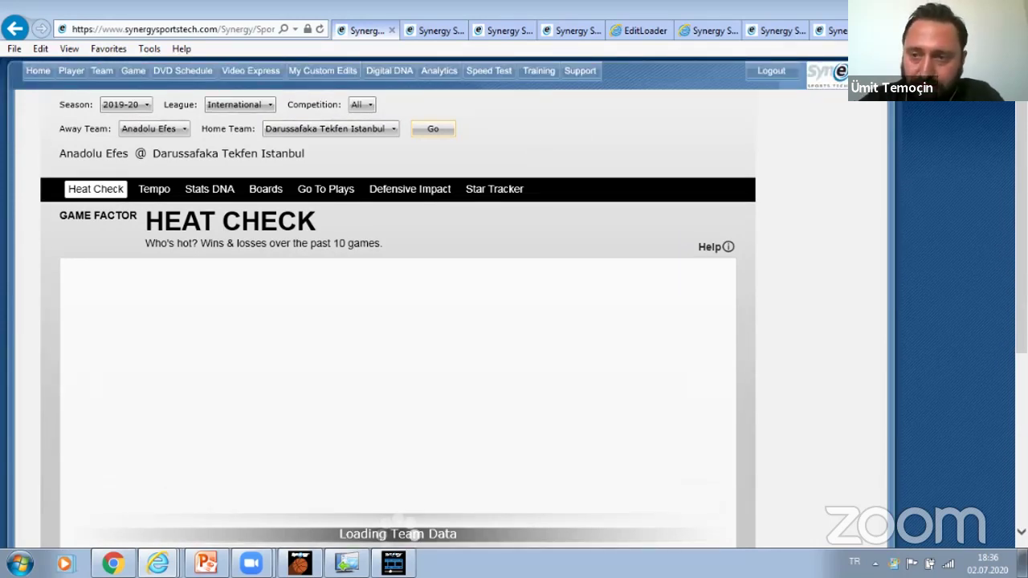
scroll(398, 321, down, 3)
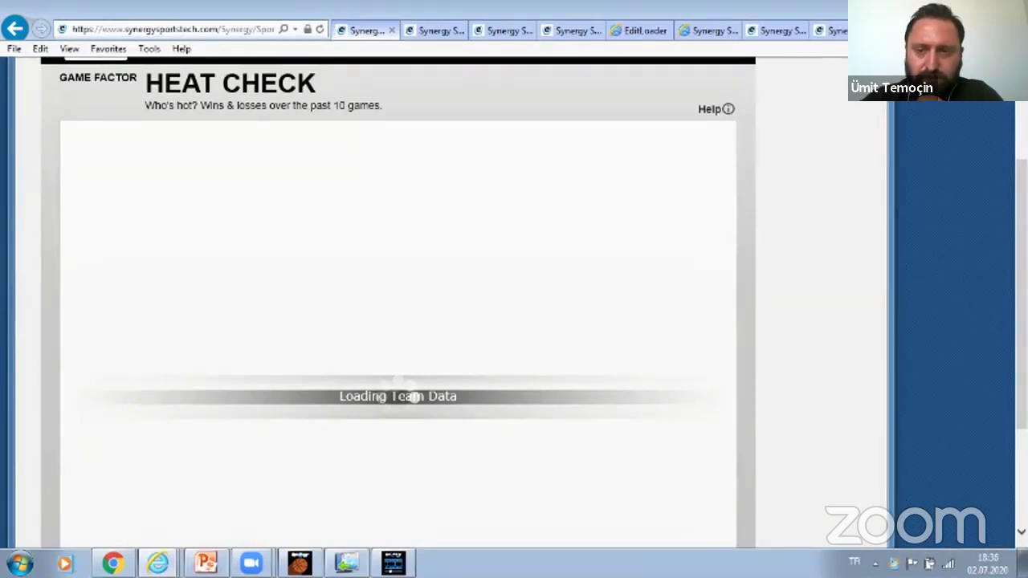
scroll(397, 321, down, 1)
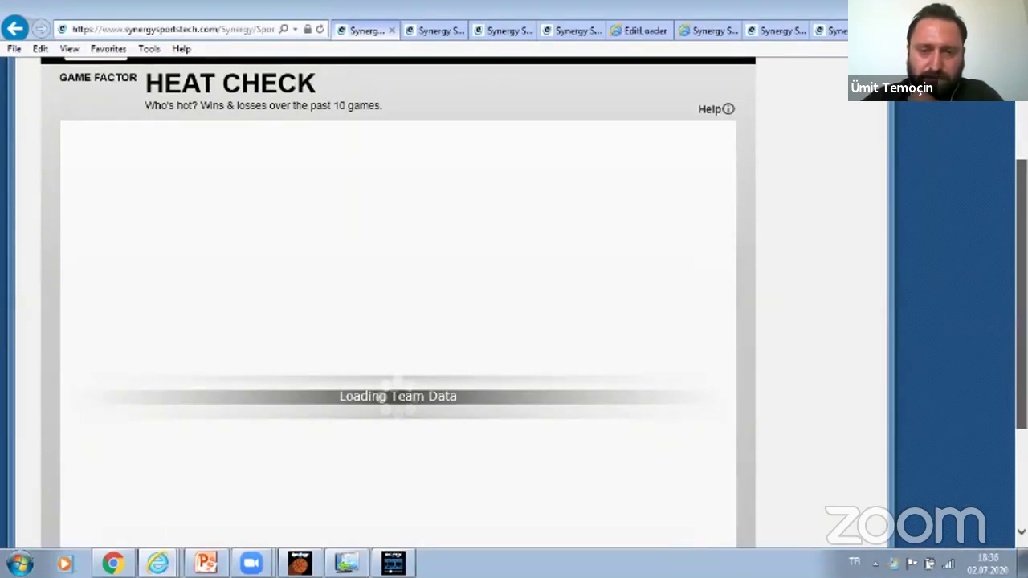
scroll(397, 321, up, 2)
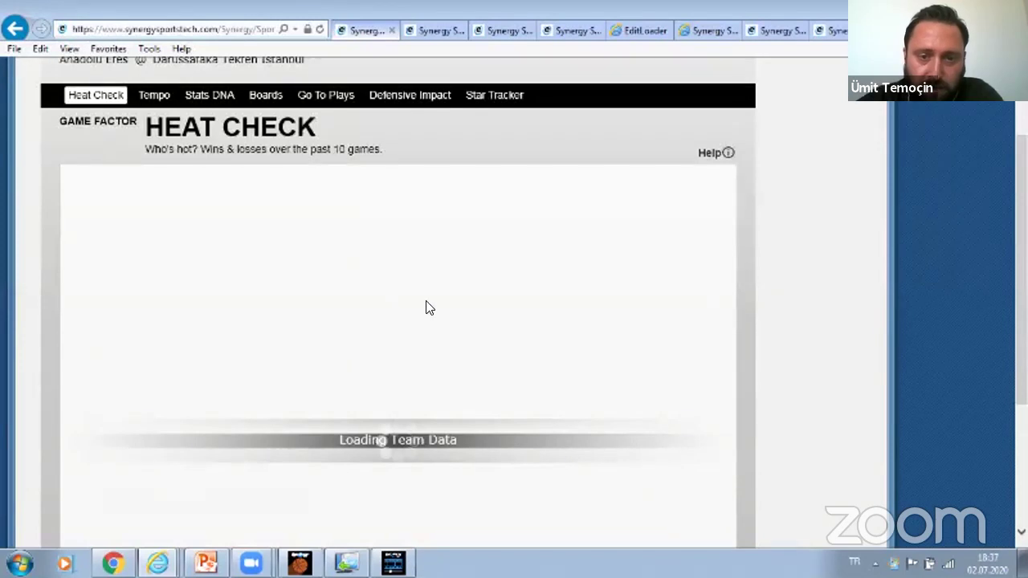
scroll(608, 360, down, 1)
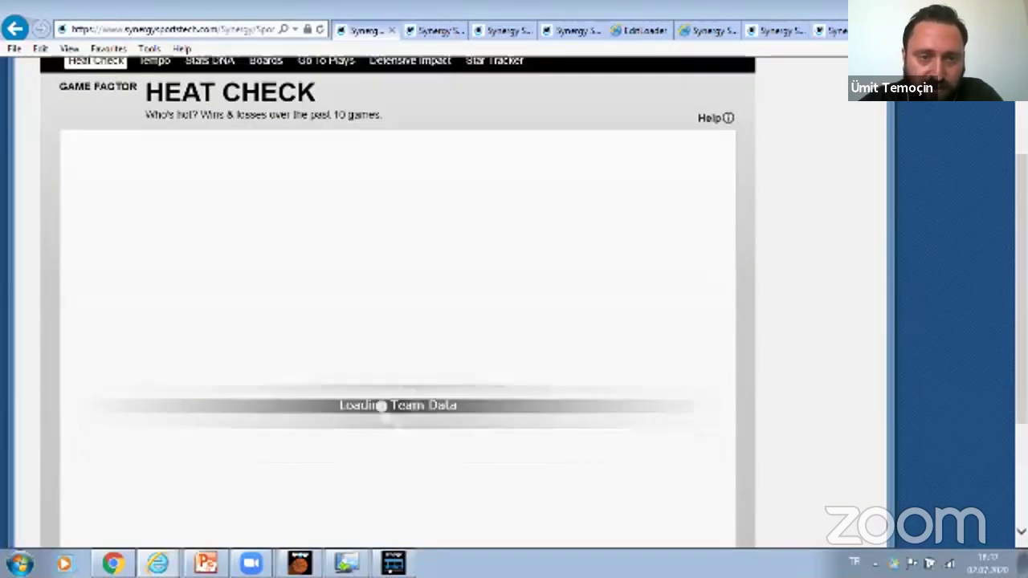